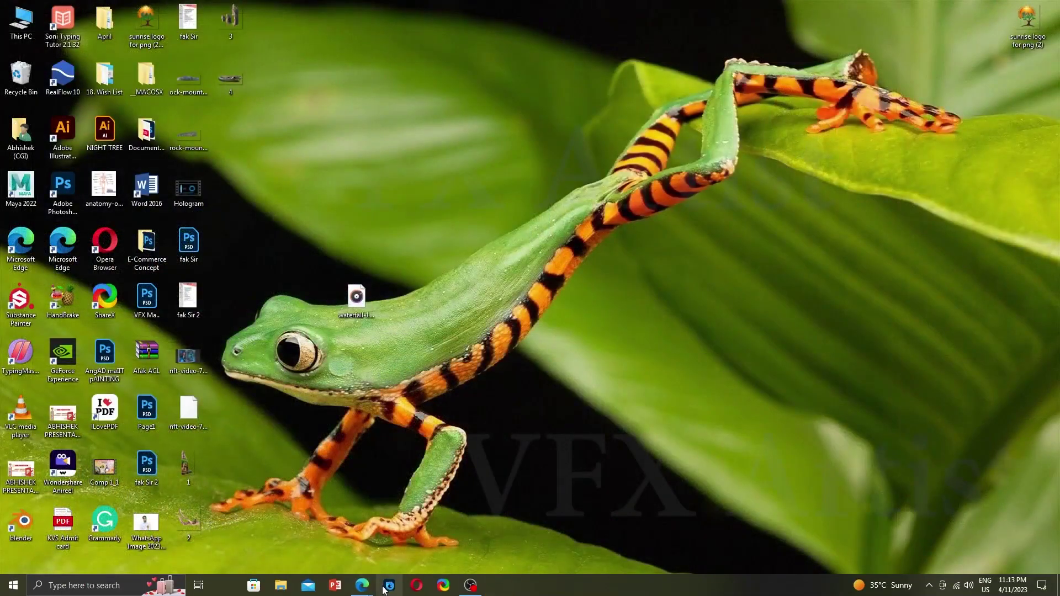
Launch Adobe Photoshop from the Windows taskbar.
{"action": "left_click", "coordinate": [387, 588]}
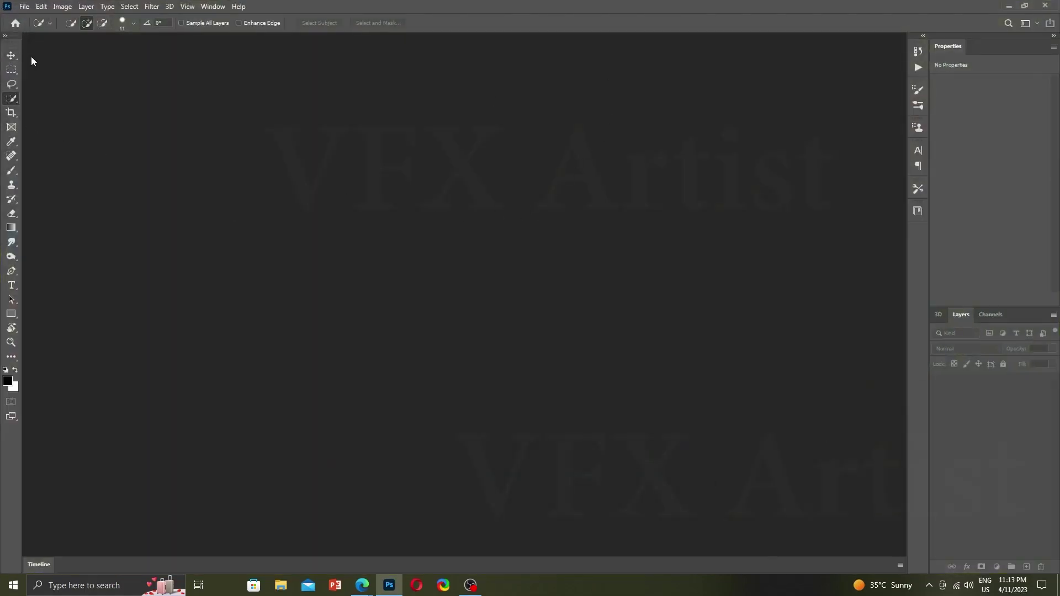
Create a 1920 × 1080 Film & Video document at 300 ppi and fit it on screen.
{"action": "left_click", "coordinate": [17, 52]}
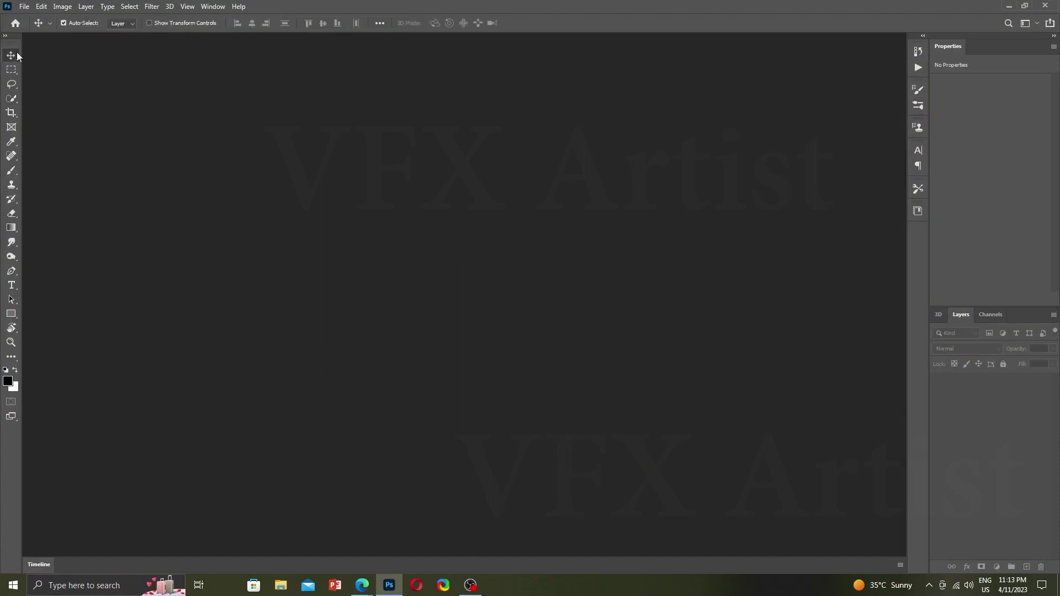
{"action": "key", "text": "ctrl+n"}
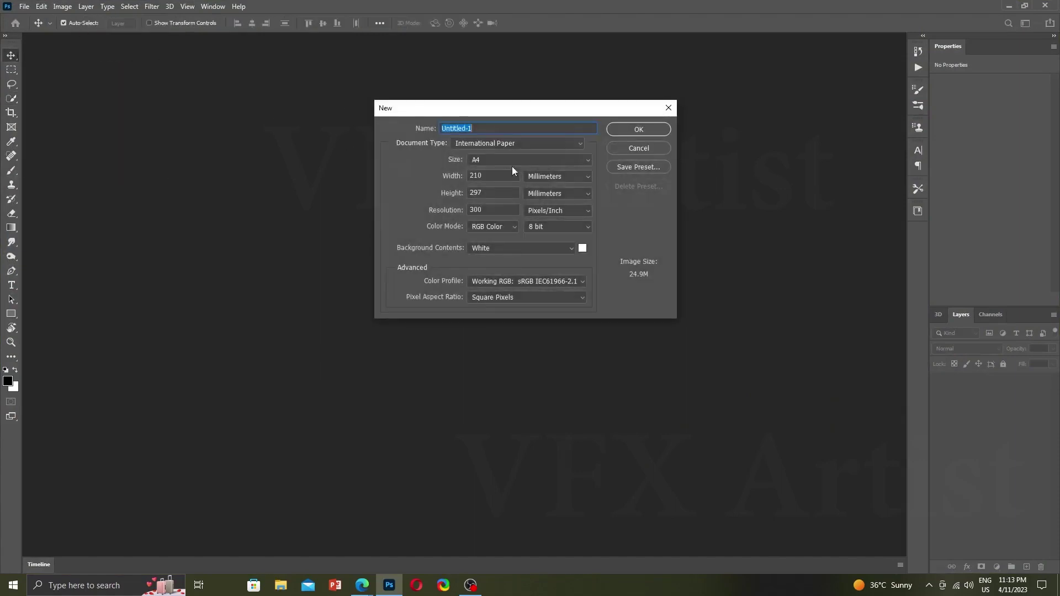
{"action": "left_click", "coordinate": [520, 144]}
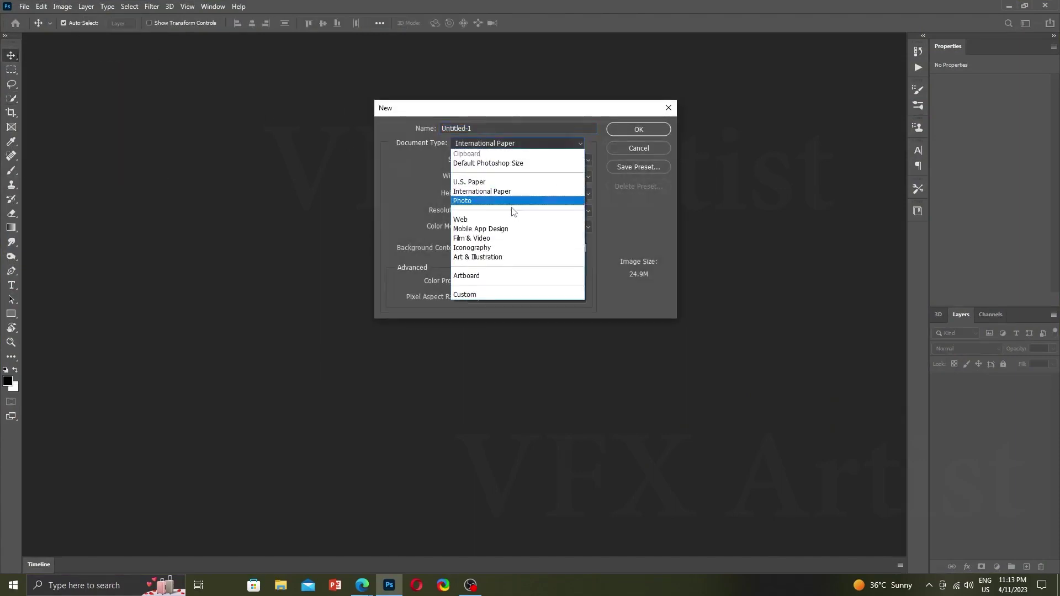
{"action": "left_click", "coordinate": [494, 239]}
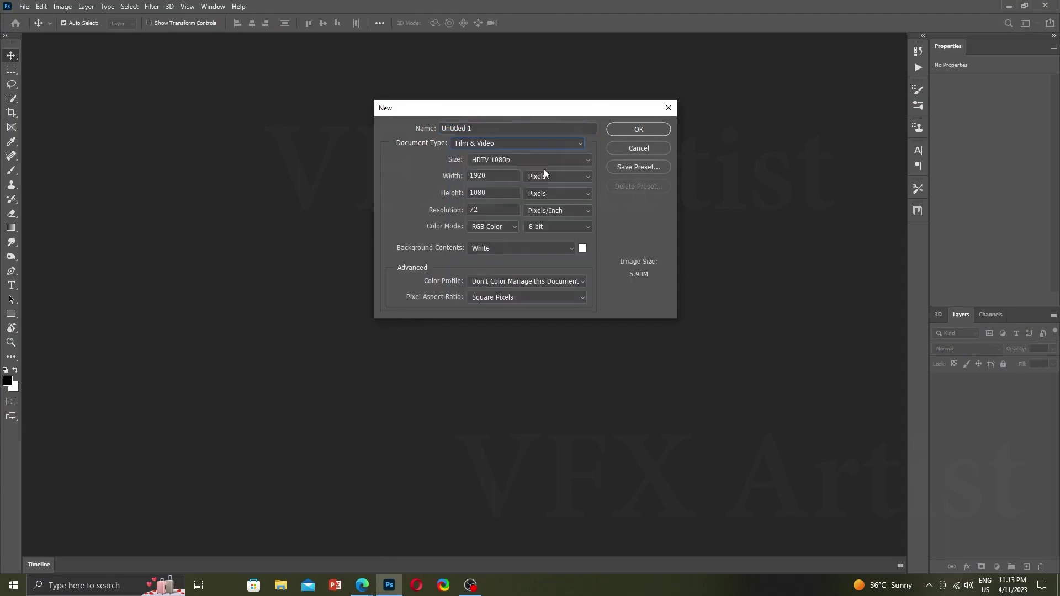
{"action": "type", "text": "300"}
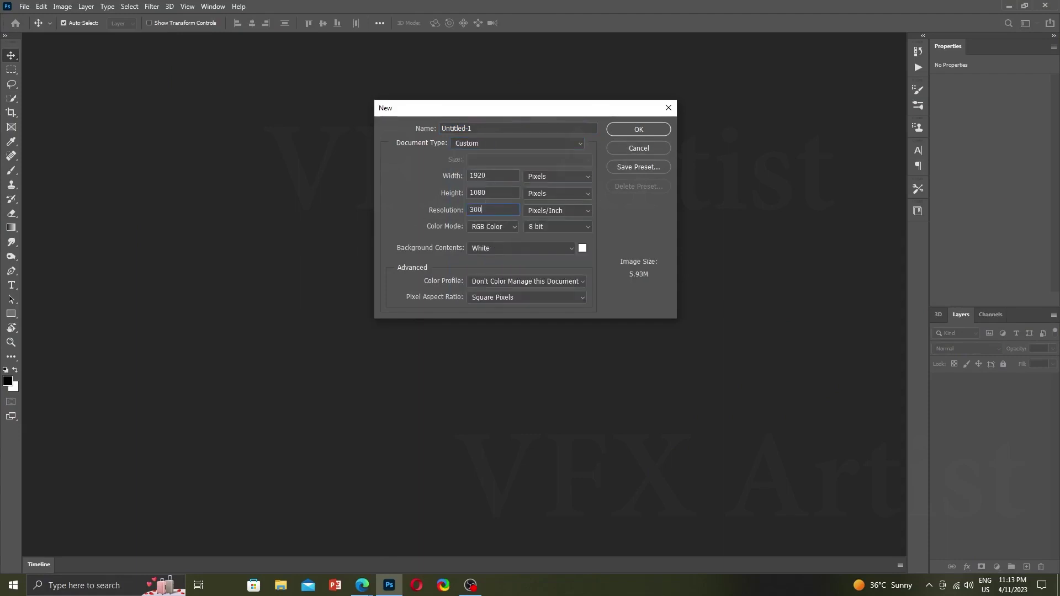
{"action": "key", "text": "Escape"}
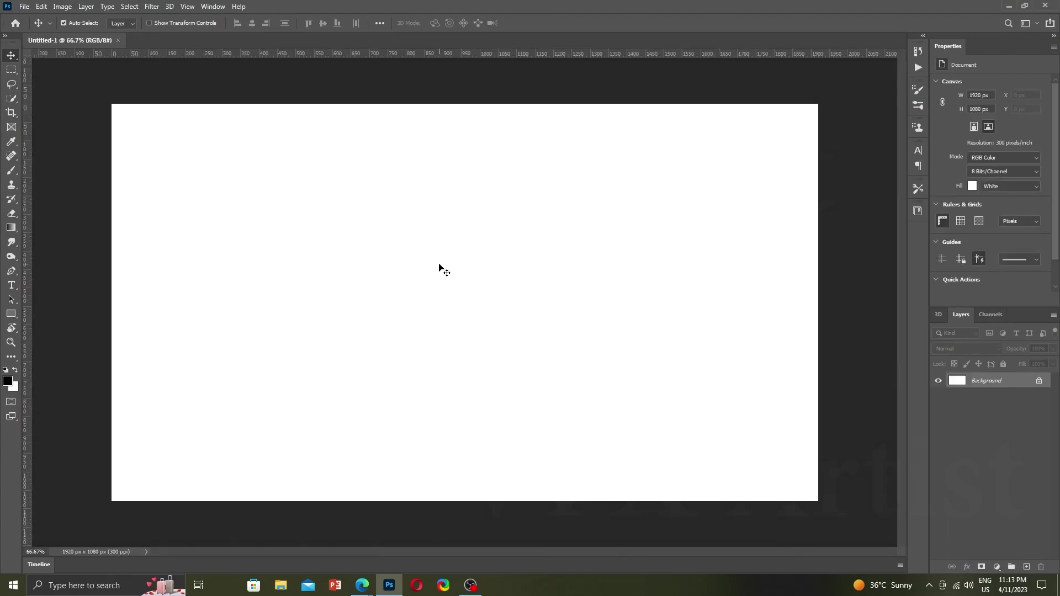
{"action": "key", "text": "ctrl+0"}
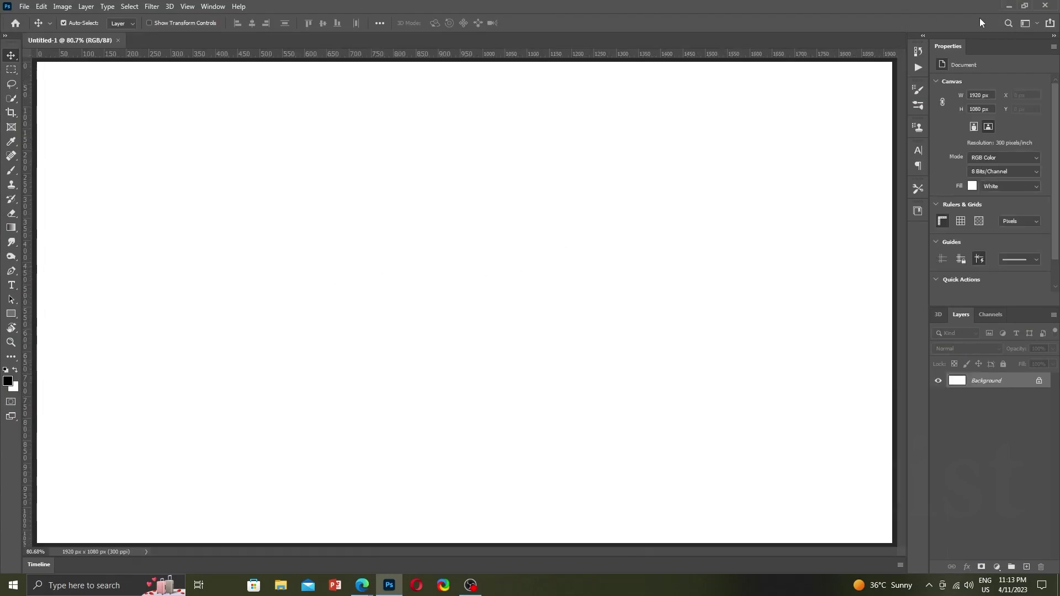
Drag sea-3652697_1920 from the Downloads folder in File Explorer into Photoshop.
{"action": "left_click", "coordinate": [1009, 5]}
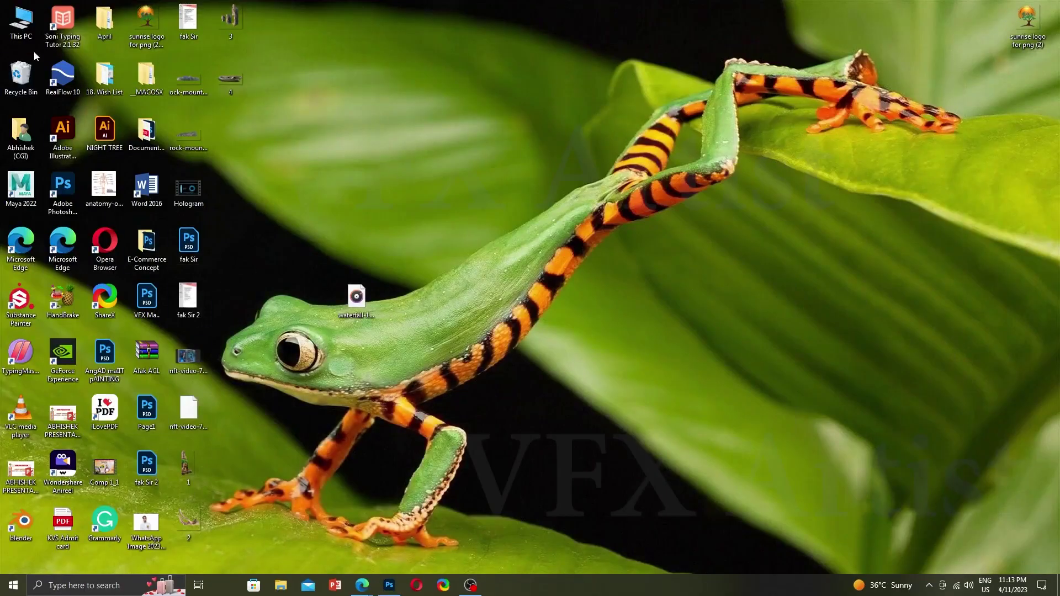
{"action": "double_click", "coordinate": [21, 22]}
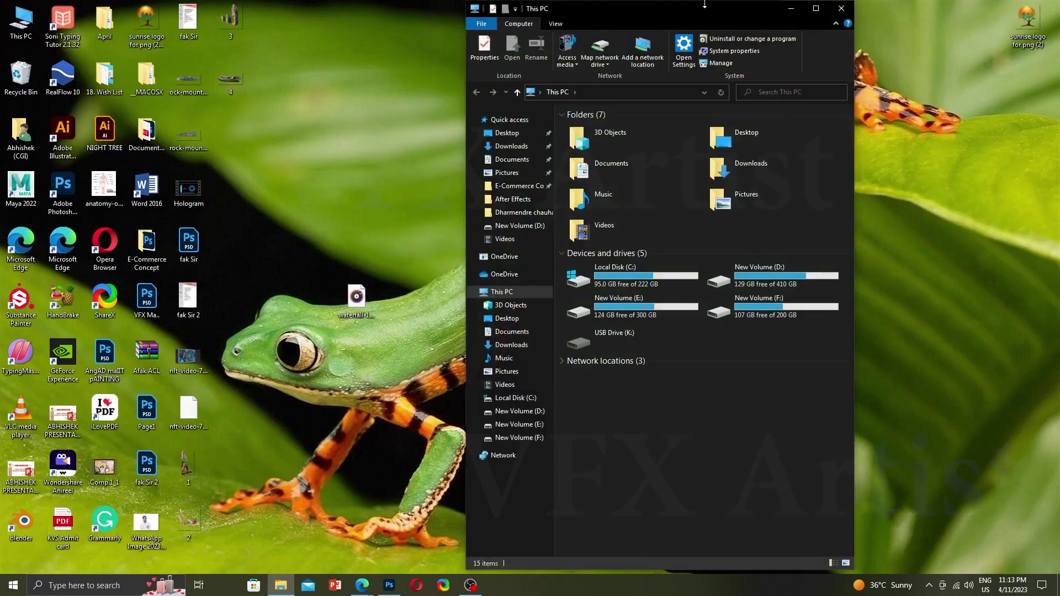
{"action": "double_click", "coordinate": [704, 9]}
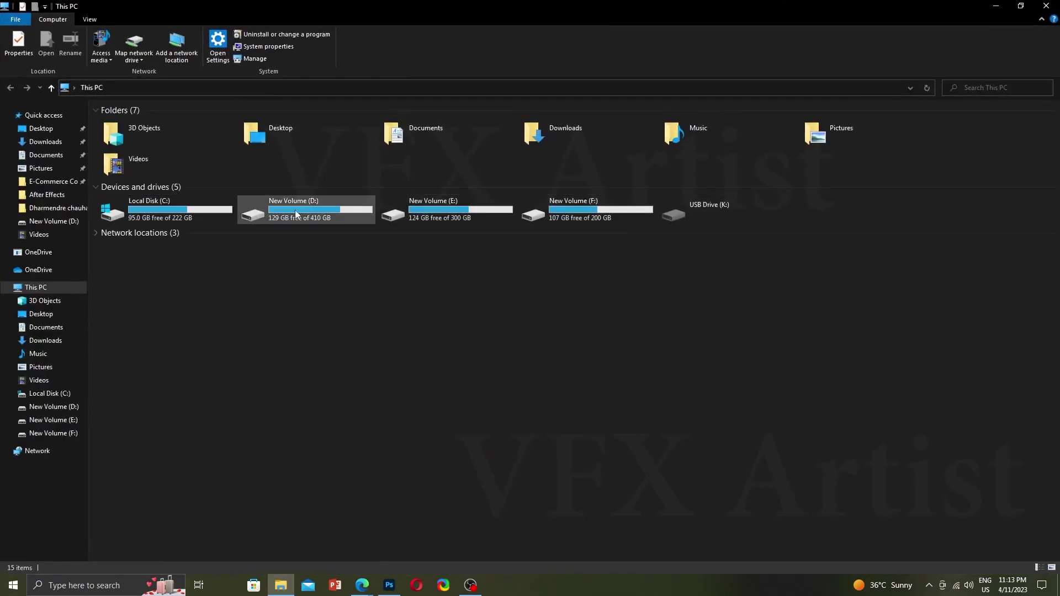
{"action": "left_click", "coordinate": [45, 142]}
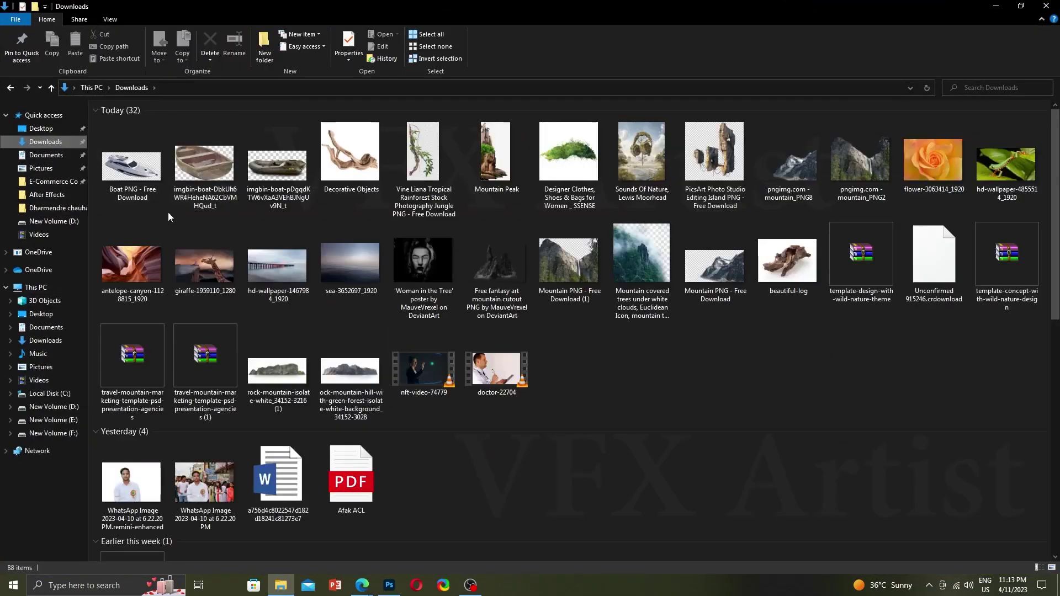
{"action": "mouse_move", "coordinate": [354, 287]}
{"action": "left_mouse_down"}
{"action": "mouse_move", "coordinate": [338, 305]}
{"action": "mouse_move", "coordinate": [394, 590]}
{"action": "mouse_move", "coordinate": [319, 309]}
{"action": "left_mouse_up"}
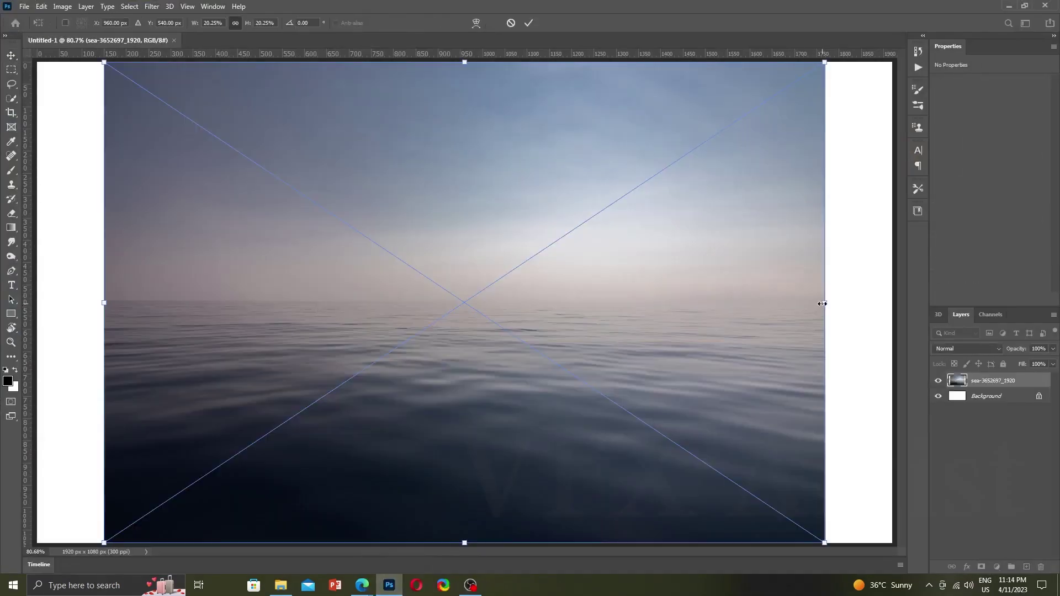
Stretch the sea photo across the full canvas width and commit its placement.
{"action": "left_click_drag", "start_coordinate": [822, 303], "coordinate": [890, 313]}
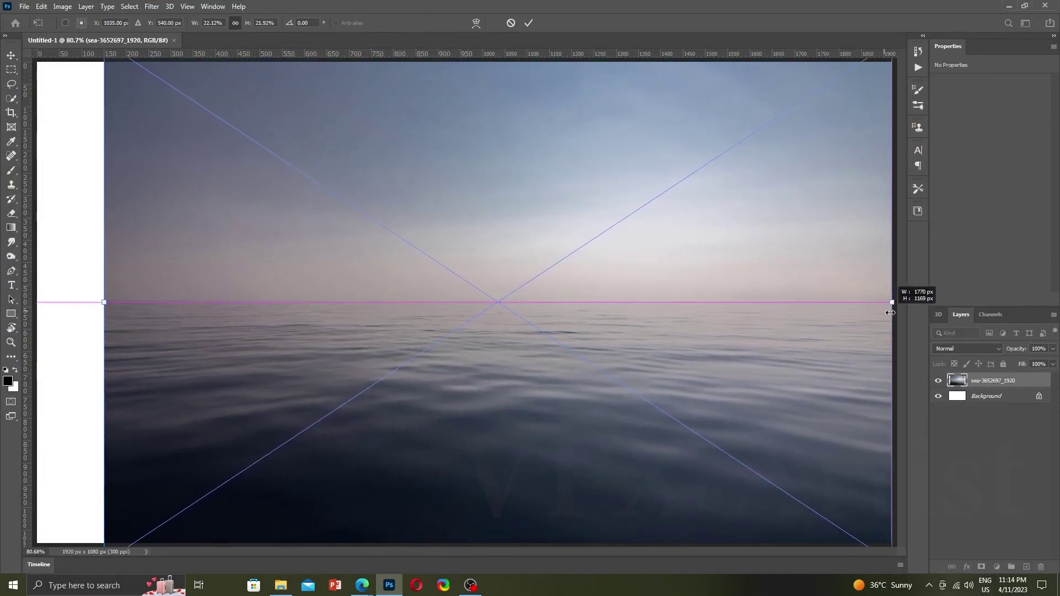
{"action": "left_click_drag", "start_coordinate": [104, 302], "coordinate": [36, 304]}
{"action": "key", "text": "Return"}
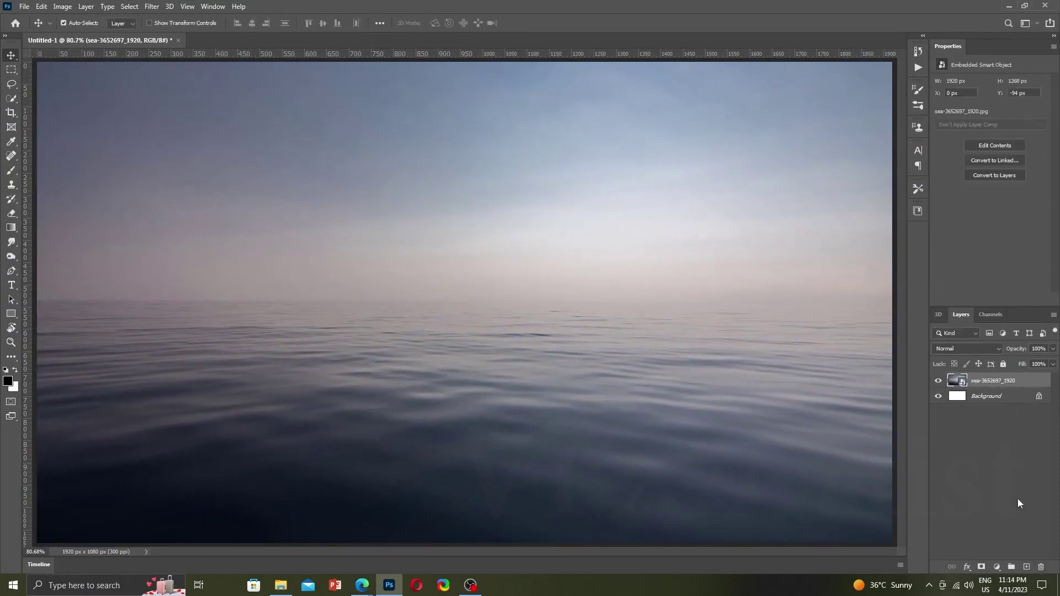
{"action": "left_click", "coordinate": [1026, 567]}
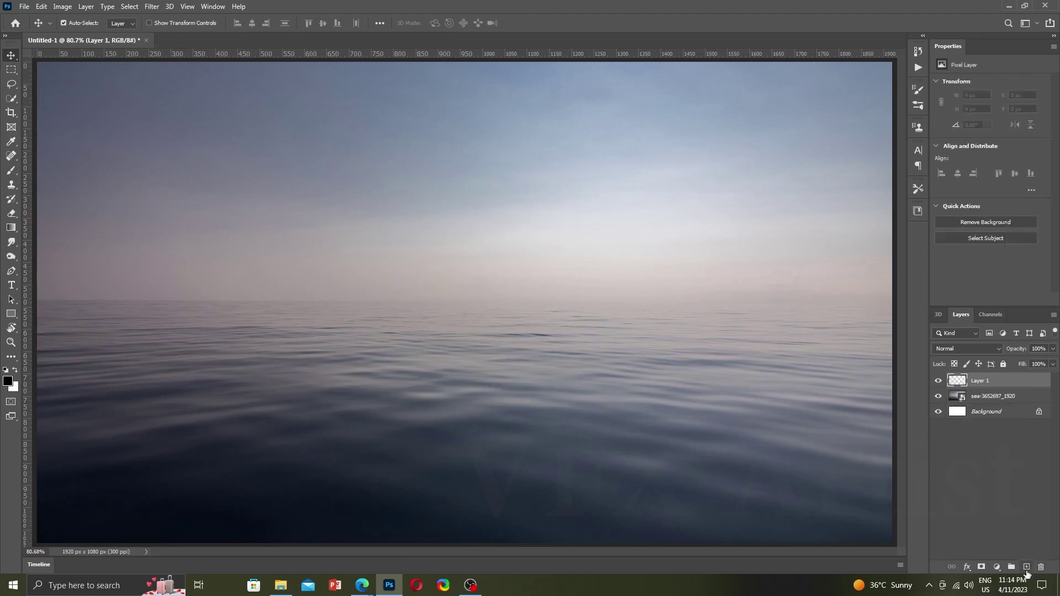
{"action": "left_click", "coordinate": [1041, 567]}
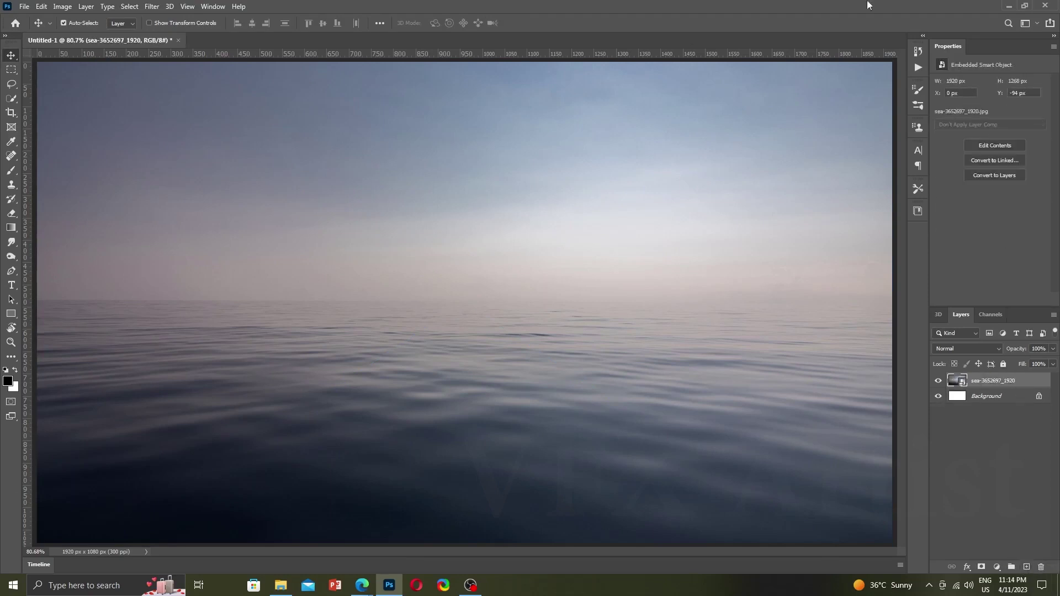
{"action": "left_click", "coordinate": [1008, 6]}
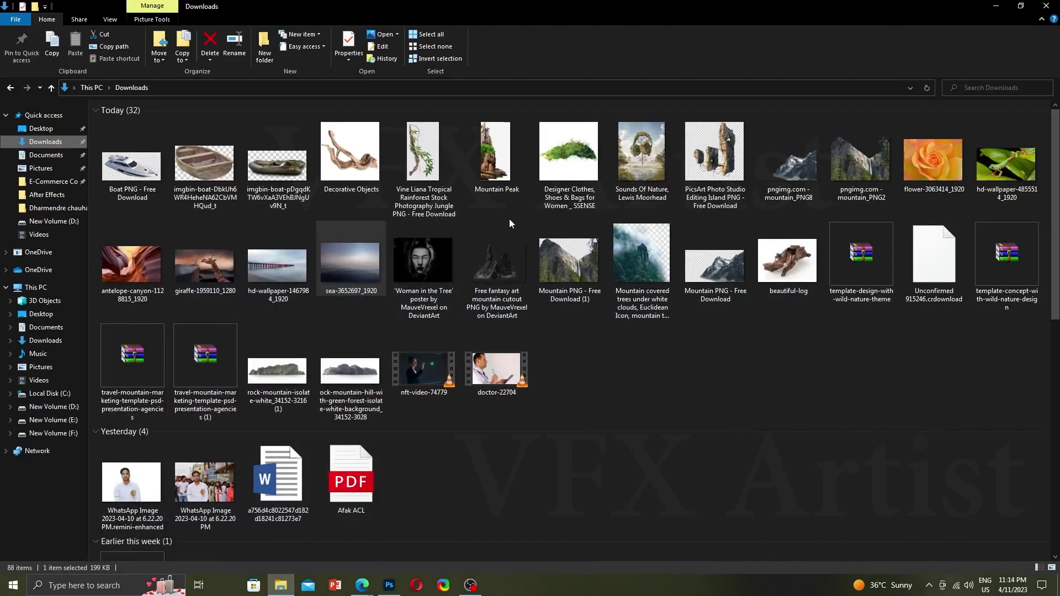
Drag the rocky mountain image from the Desktop folder into the Photoshop document.
{"action": "left_click", "coordinate": [41, 128]}
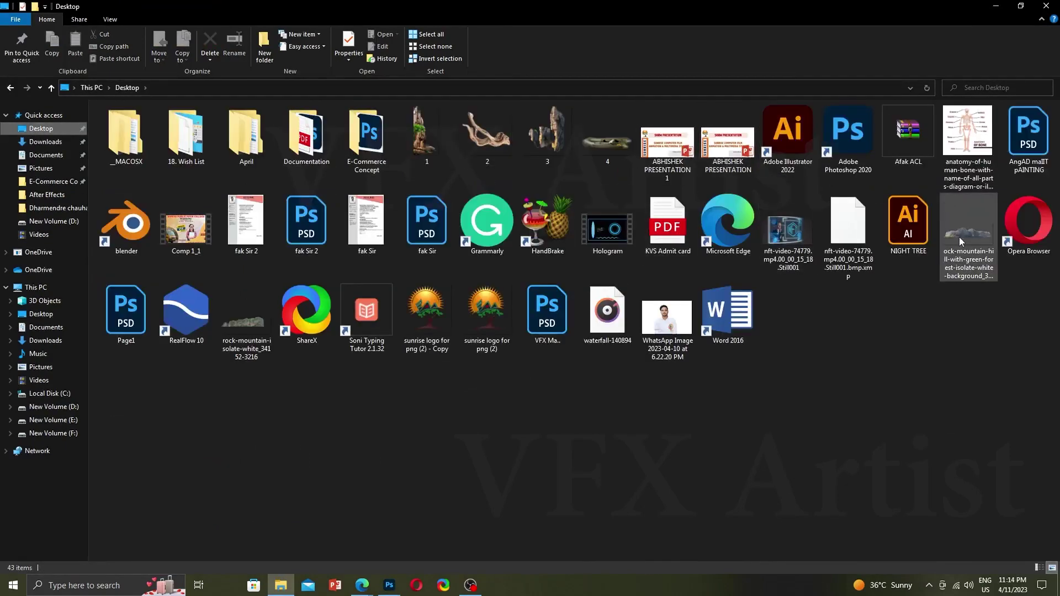
{"action": "mouse_move", "coordinate": [968, 232]}
{"action": "left_mouse_down"}
{"action": "mouse_move", "coordinate": [431, 508]}
{"action": "mouse_move", "coordinate": [447, 536]}
{"action": "mouse_move", "coordinate": [810, 465]}
{"action": "mouse_move", "coordinate": [878, 335]}
{"action": "mouse_move", "coordinate": [403, 524]}
{"action": "mouse_move", "coordinate": [389, 589]}
{"action": "mouse_move", "coordinate": [426, 364]}
{"action": "left_mouse_up"}
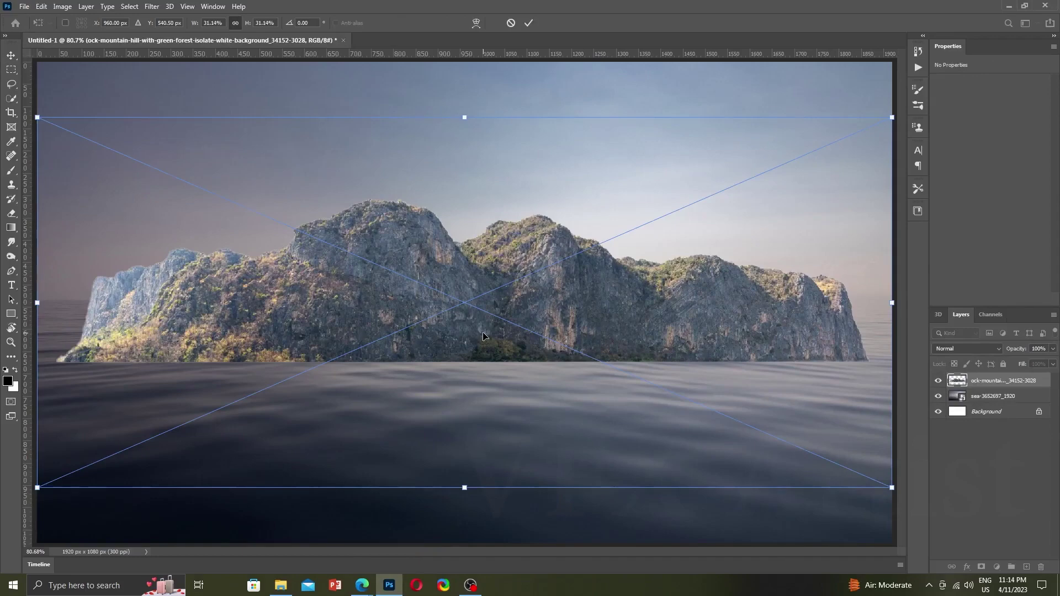
Place the mountain image on the horizon and rasterize its layer.
{"action": "key", "text": "Return"}
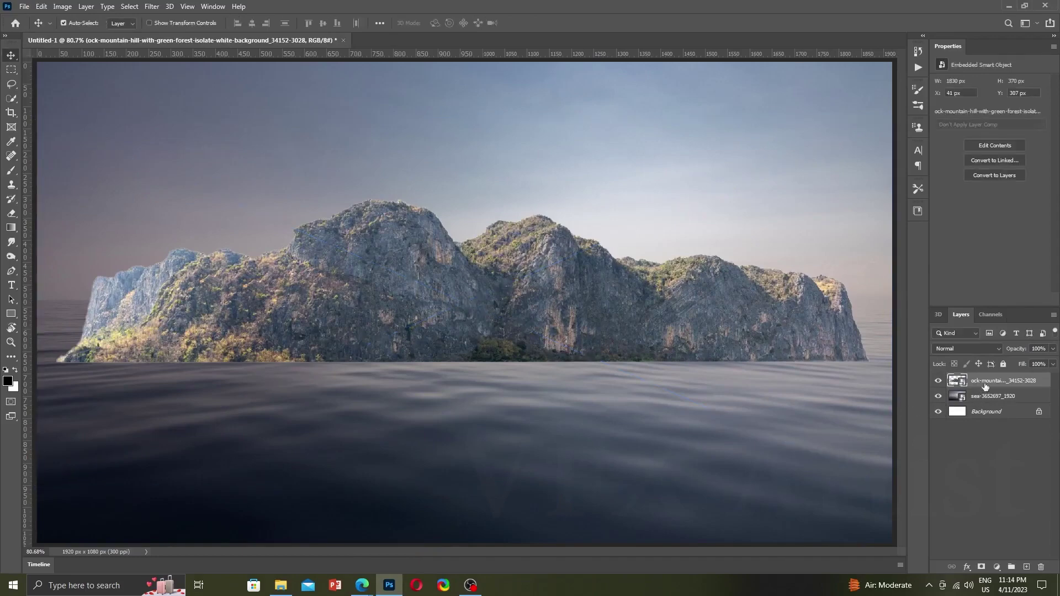
{"action": "right_click", "coordinate": [984, 382]}
{"action": "left_click", "coordinate": [858, 301]}
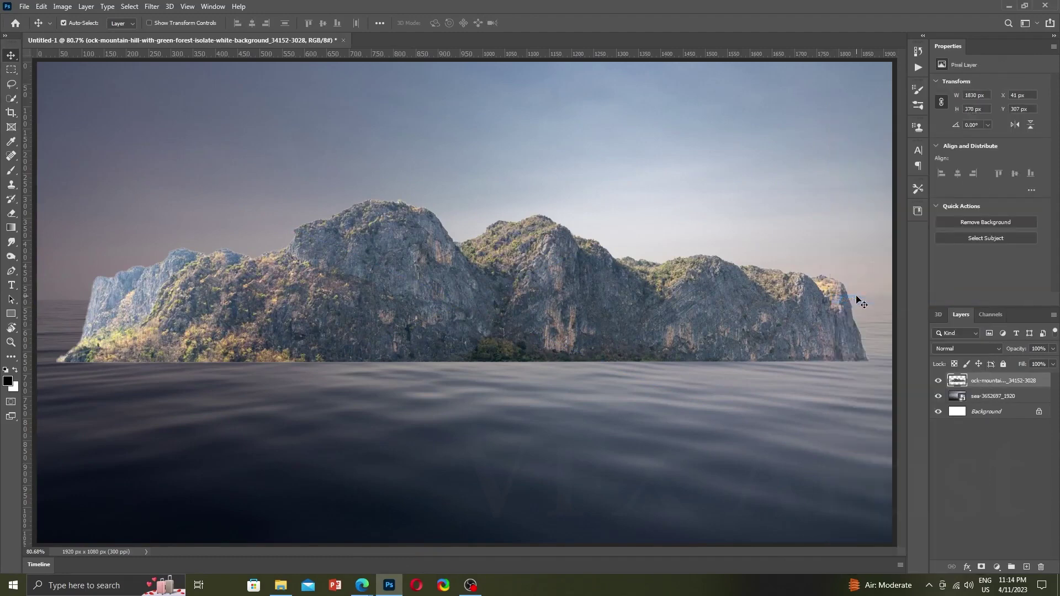
Give the mountain a midtone Color Balance of -5, +4, +2.
{"action": "key", "text": "ctrl+b"}
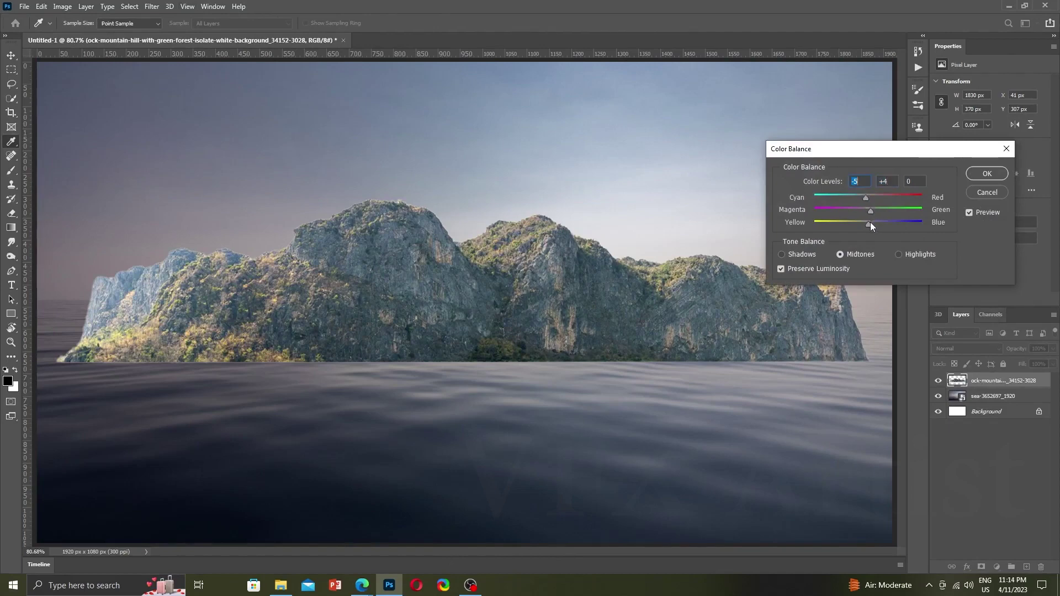
{"action": "left_click_drag", "start_coordinate": [870, 223], "coordinate": [871, 224]}
{"action": "left_click", "coordinate": [870, 223]}
{"action": "left_click_drag", "start_coordinate": [866, 200], "coordinate": [866, 203]}
{"action": "left_click", "coordinate": [997, 174]}
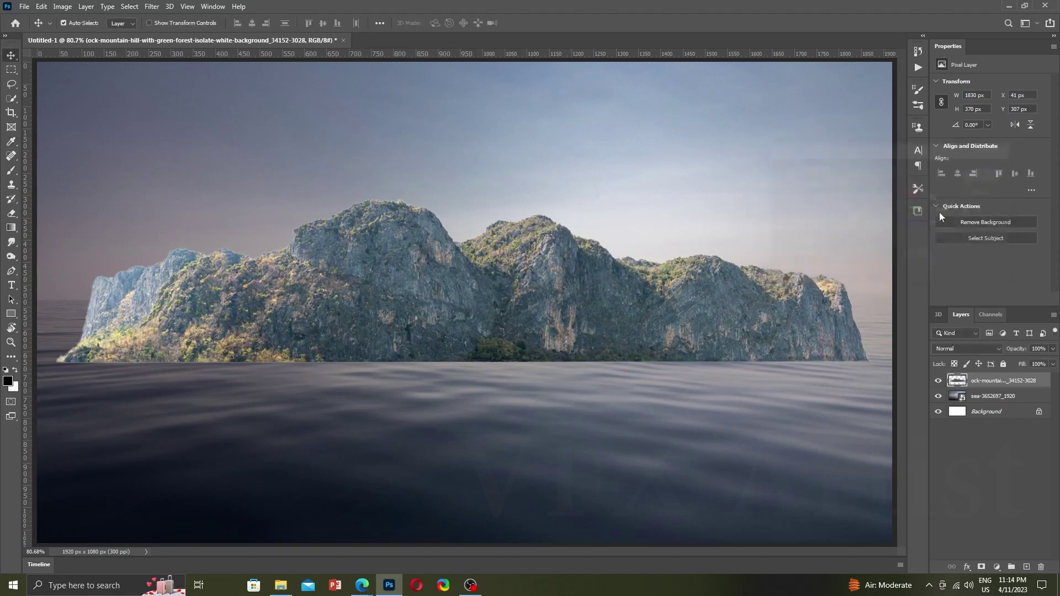
{"action": "left_click", "coordinate": [55, 8]}
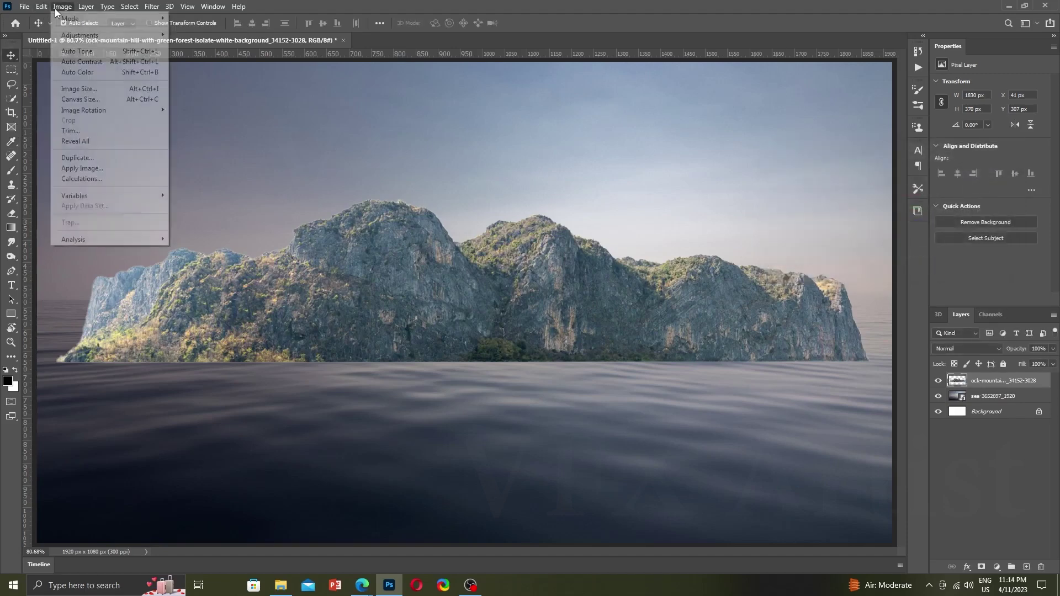
Apply a Camera Raw filter to the mountain with Saturation +9 and Vibrance -3.
{"action": "left_click", "coordinate": [424, 88]}
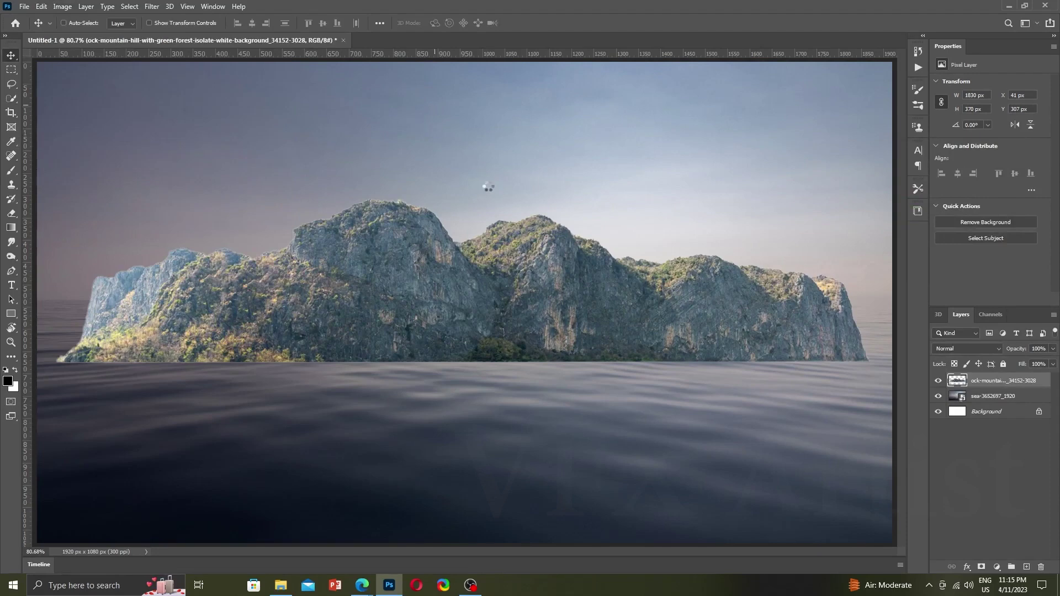
{"action": "key", "text": "ctrl+shift+a"}
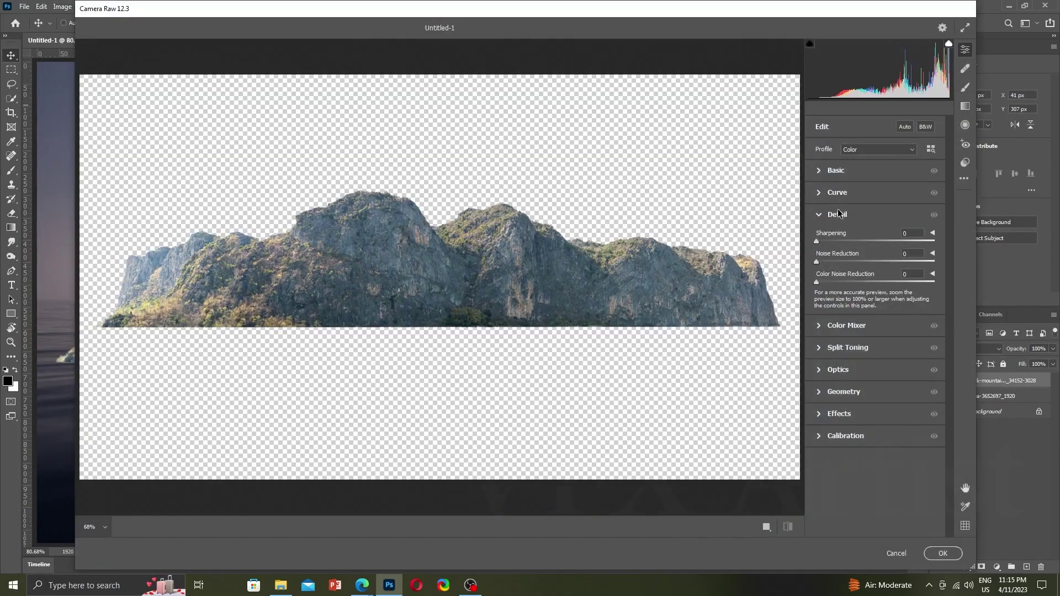
{"action": "left_click", "coordinate": [836, 422]}
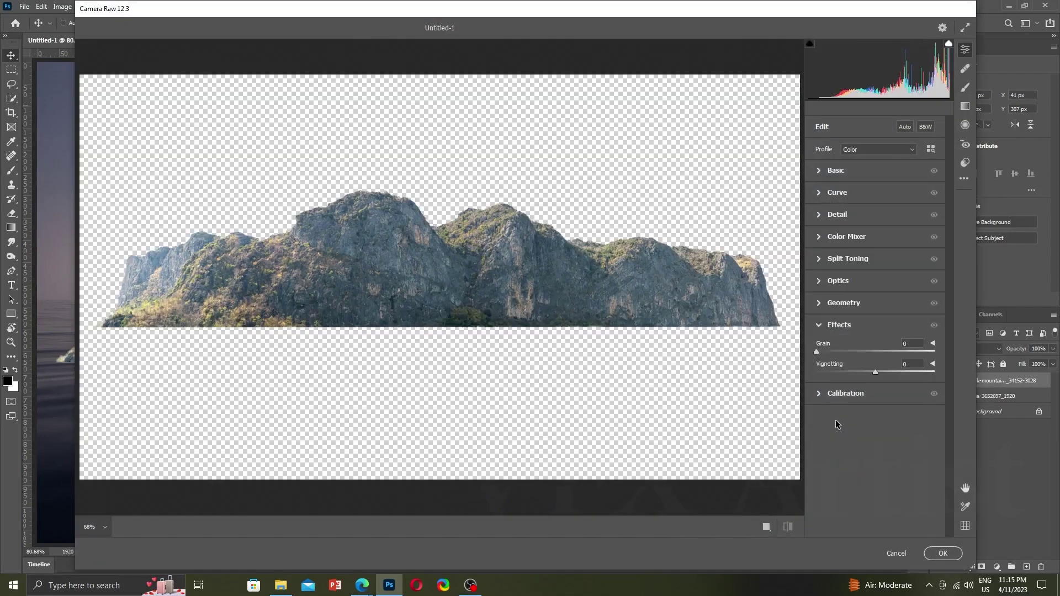
{"action": "left_click", "coordinate": [850, 173]}
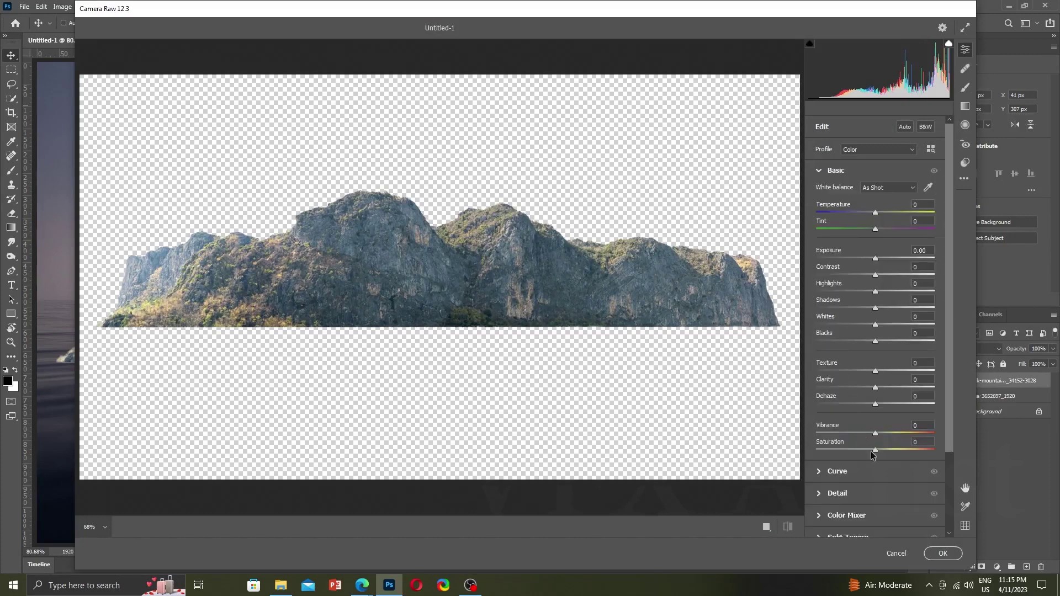
{"action": "left_click_drag", "start_coordinate": [876, 448], "coordinate": [883, 449]}
{"action": "mouse_move", "coordinate": [876, 433]}
{"action": "left_mouse_down"}
{"action": "mouse_move", "coordinate": [862, 435]}
{"action": "mouse_move", "coordinate": [875, 435]}
{"action": "left_mouse_up"}
{"action": "left_click", "coordinate": [941, 554]}
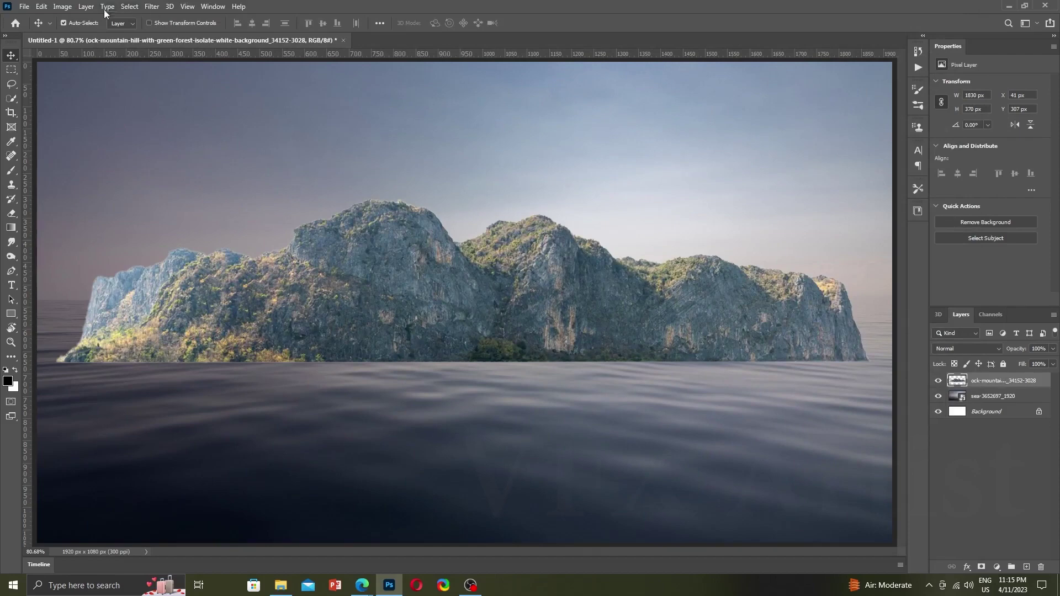
{"action": "left_click", "coordinate": [63, 6]}
{"action": "mouse_move", "coordinate": [80, 35]}
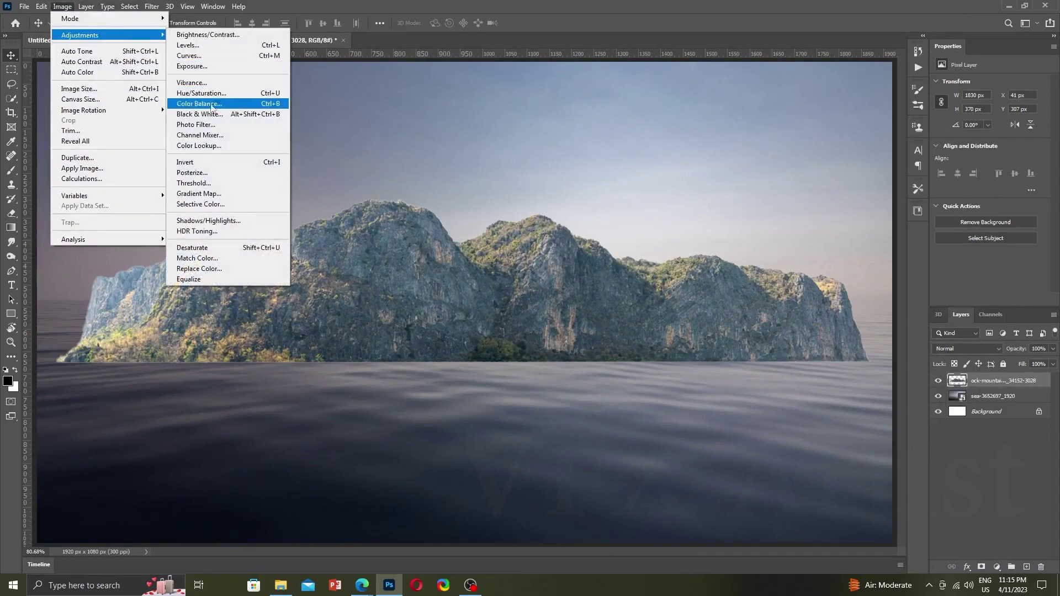
Apply Selective Color to the mountain with the Blacks range's Black set to +18.
{"action": "left_click", "coordinate": [200, 204]}
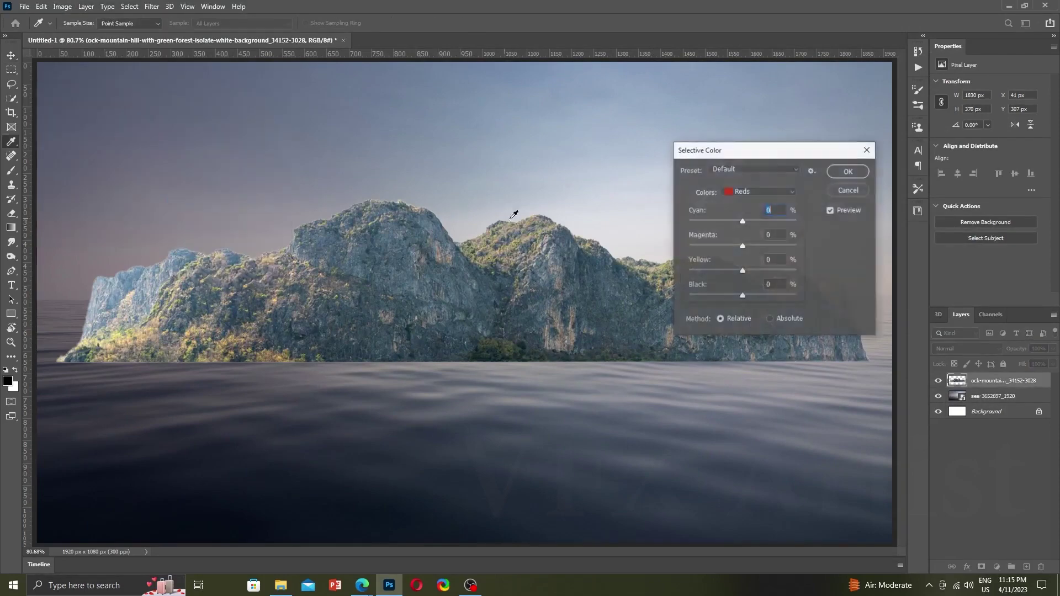
{"action": "left_click", "coordinate": [729, 191]}
{"action": "left_click", "coordinate": [737, 288]}
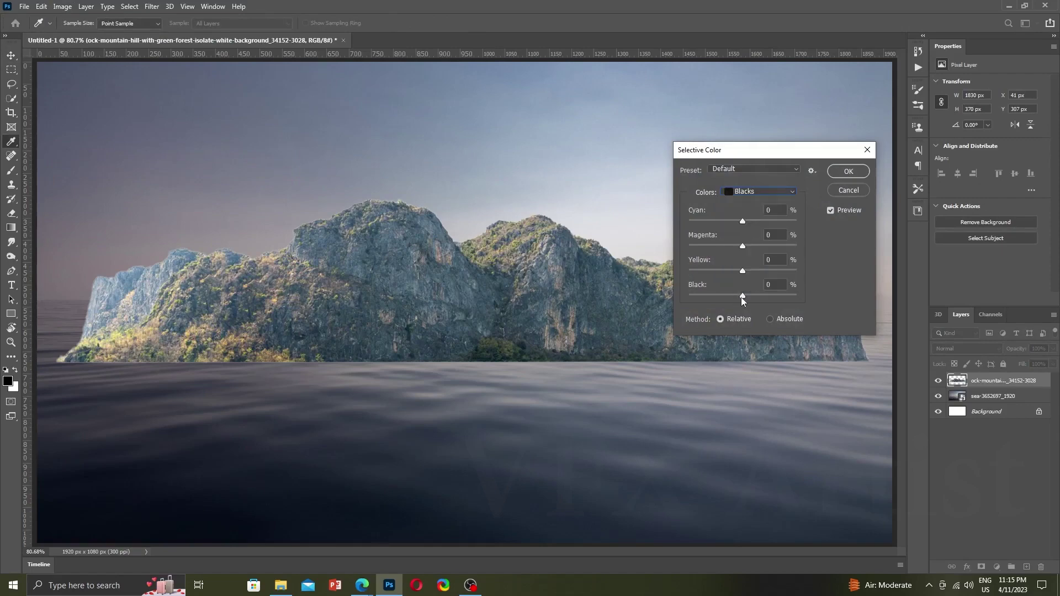
{"action": "left_click_drag", "start_coordinate": [743, 296], "coordinate": [753, 296]}
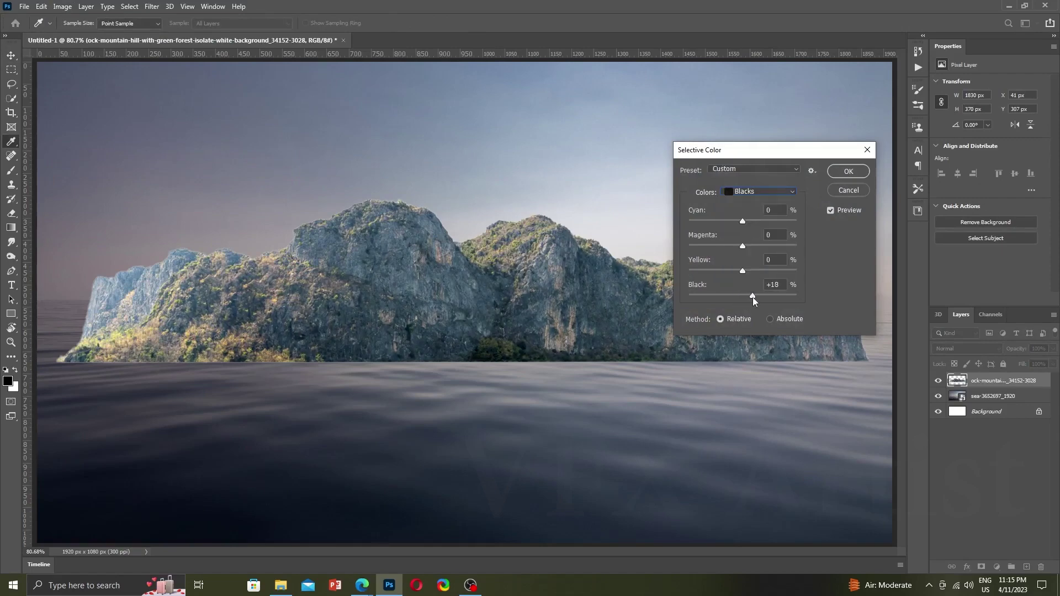
{"action": "left_click", "coordinate": [848, 171]}
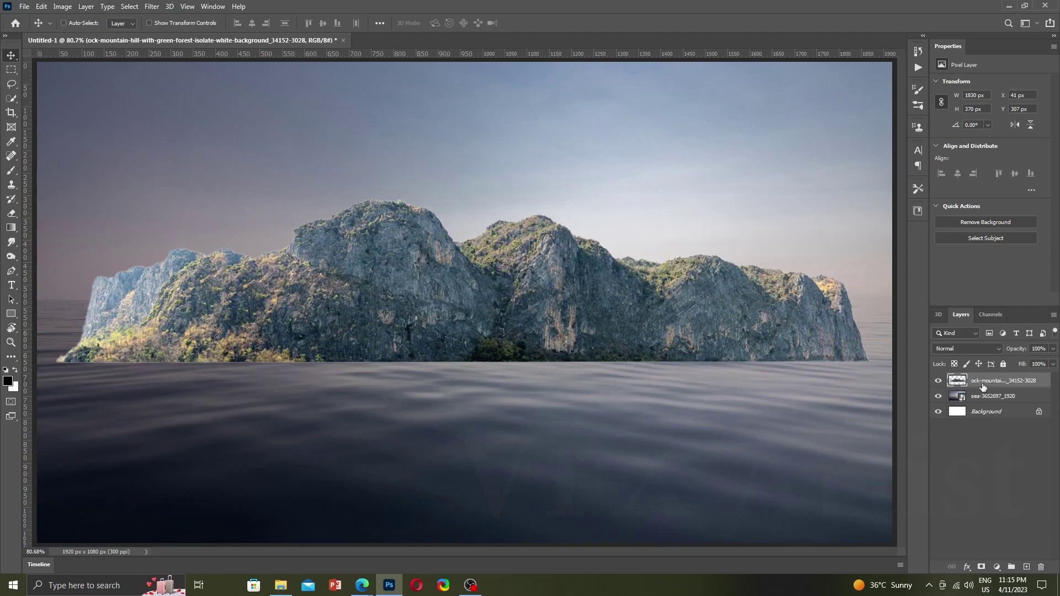
Move the mountain down into the foreground and stretch it wider.
{"action": "key", "text": "ctrl+t"}
{"action": "left_click_drag", "start_coordinate": [504, 241], "coordinate": [507, 477]}
{"action": "left_click_drag", "start_coordinate": [872, 469], "coordinate": [910, 469]}
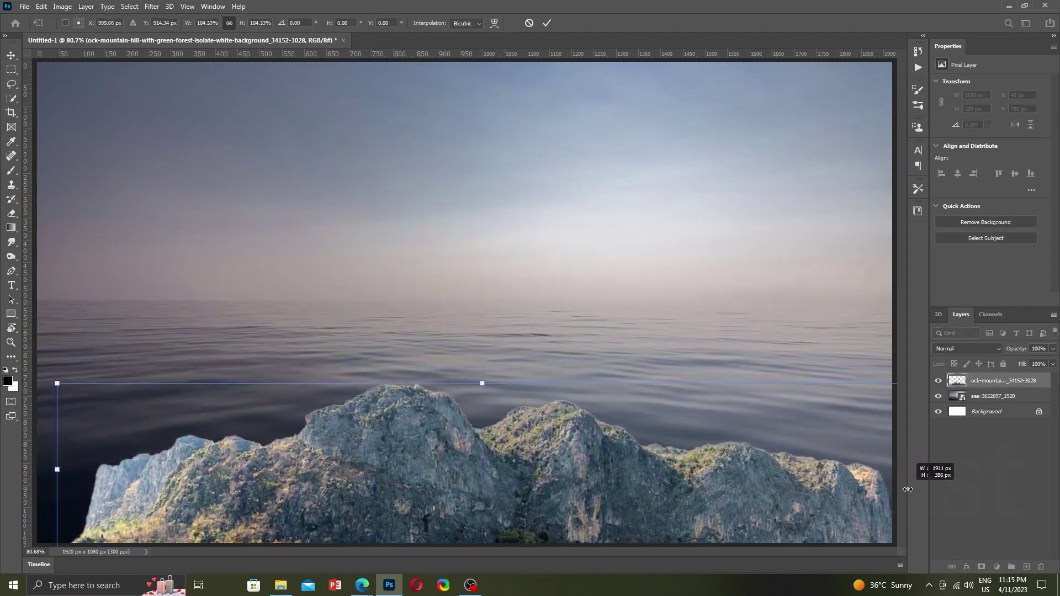
{"action": "left_click_drag", "start_coordinate": [56, 469], "coordinate": [2, 465]}
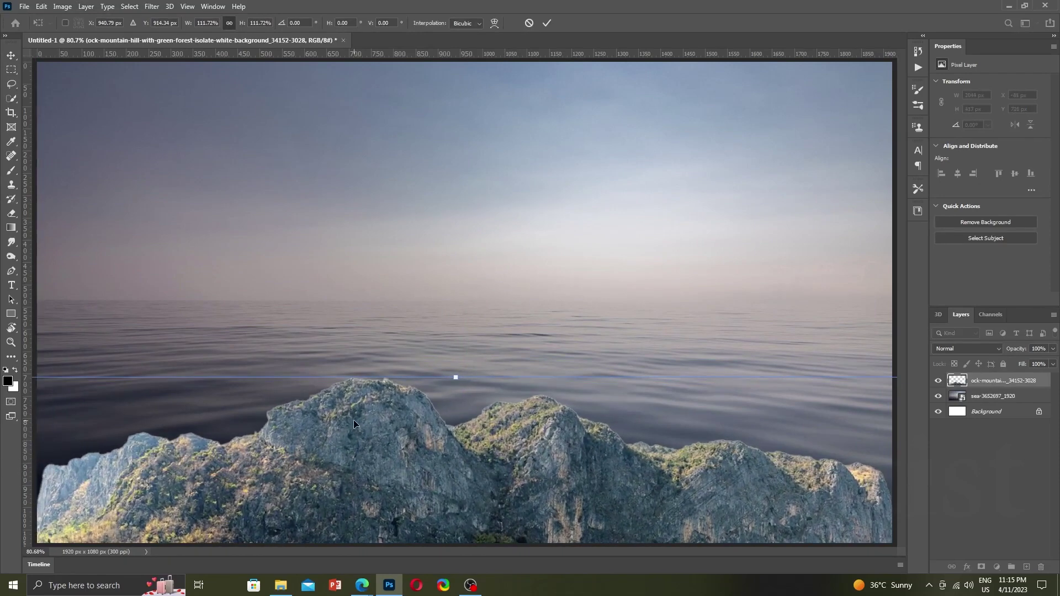
Widen the mountain past both canvas edges and commit the transform.
{"action": "key", "text": "ctrl+minus"}
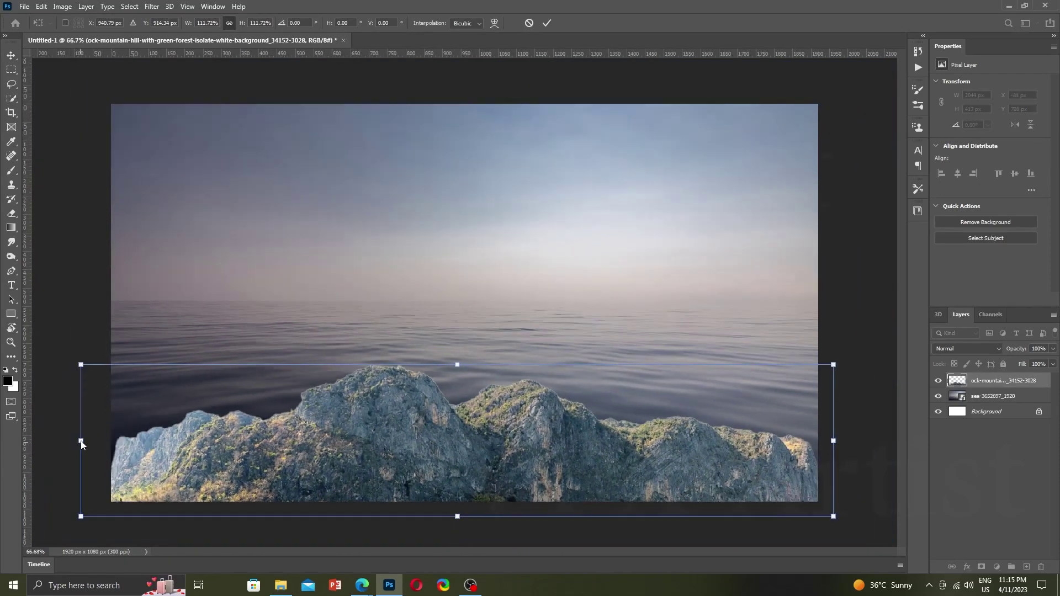
{"action": "left_click_drag", "start_coordinate": [82, 444], "coordinate": [3, 452]}
{"action": "key", "text": "ctrl+minus"}
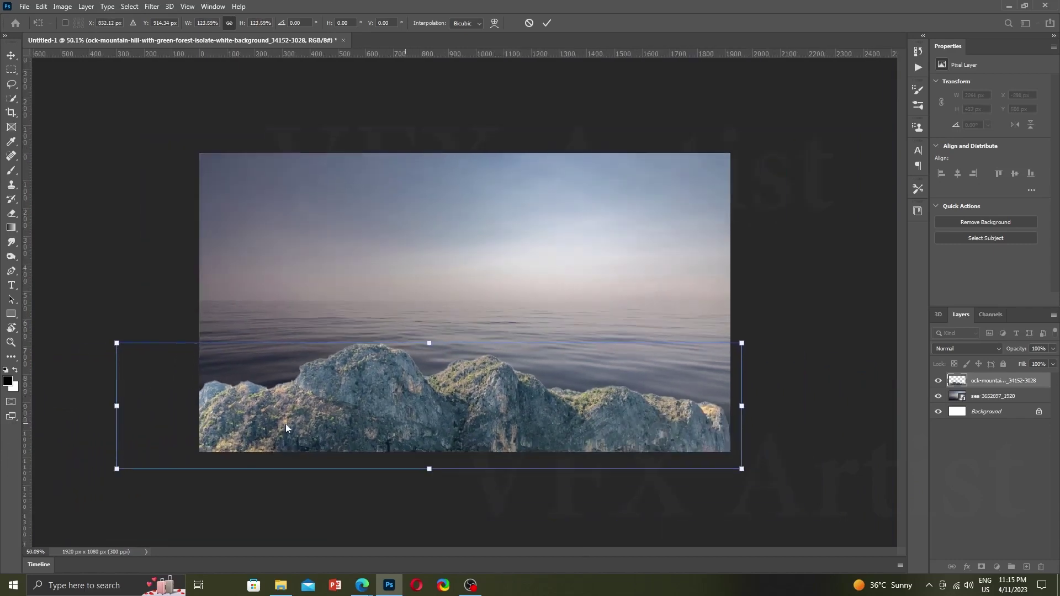
{"action": "left_click_drag", "start_coordinate": [117, 407], "coordinate": [82, 406]}
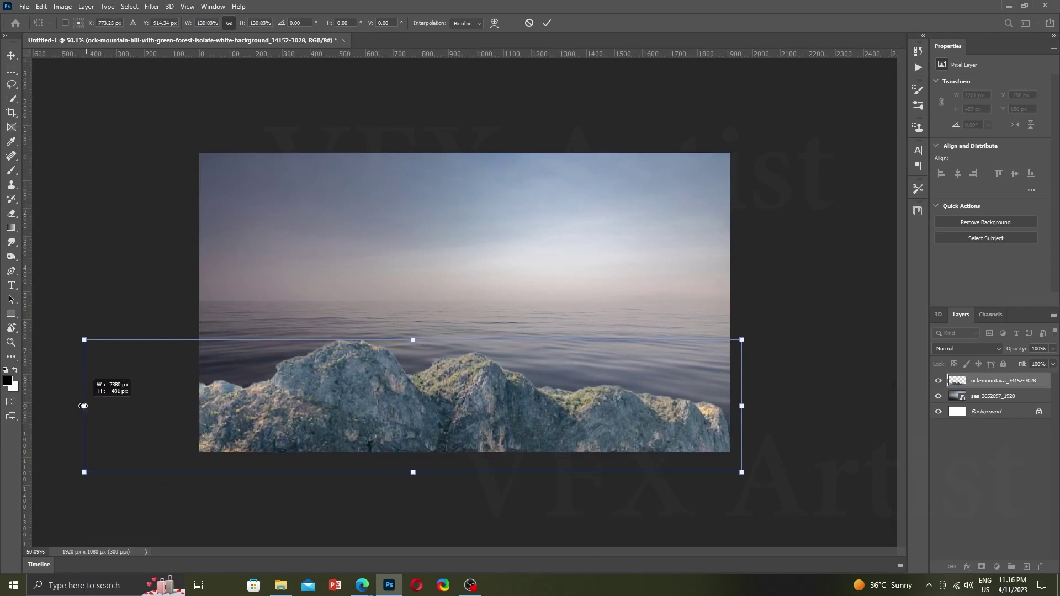
{"action": "left_click_drag", "start_coordinate": [743, 405], "coordinate": [770, 418]}
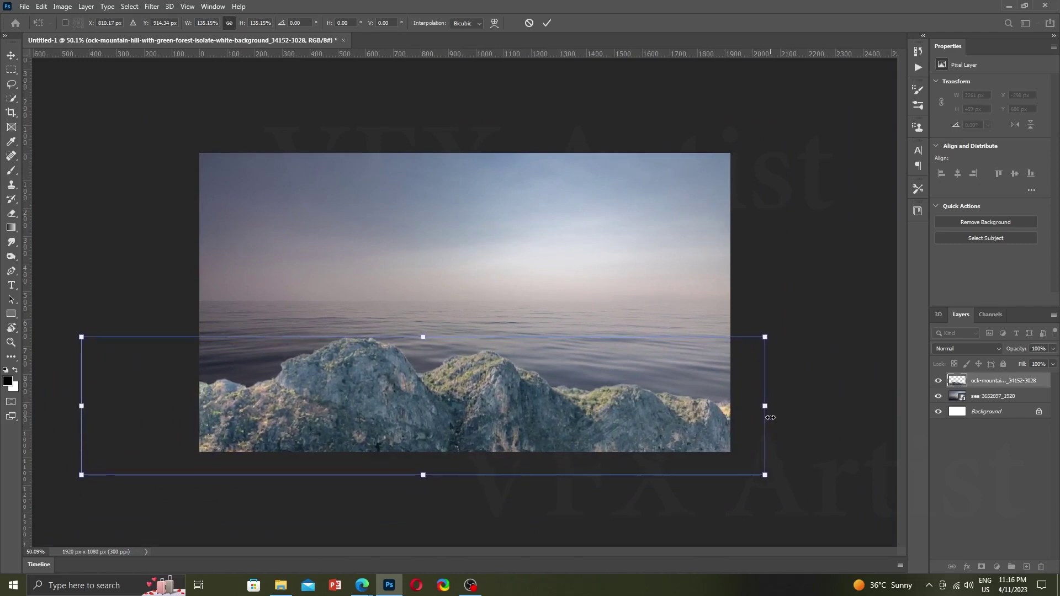
{"action": "key", "text": "ctrl+minus"}
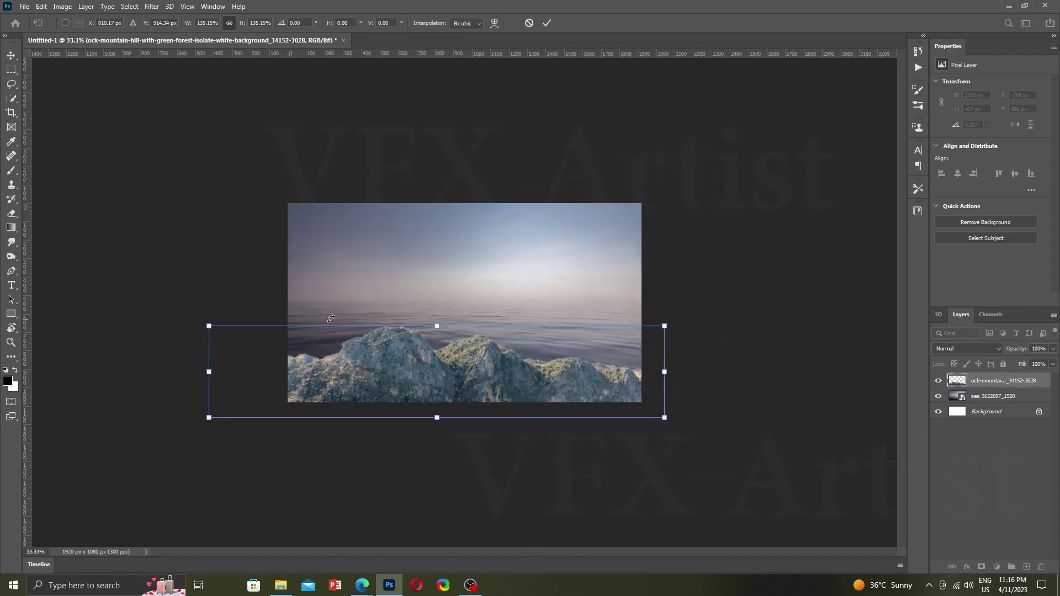
{"action": "key", "text": "Return"}
{"action": "key", "text": "ctrl+0"}
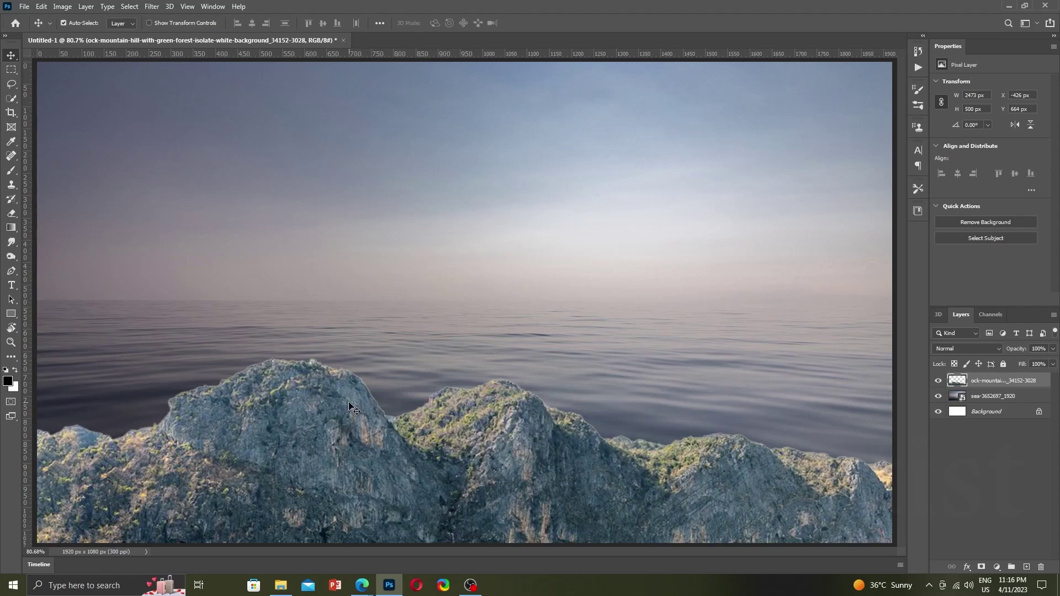
{"action": "scroll", "coordinate": [349, 402], "scroll_direction": "up", "scroll_amount": 4}
Select the Eraser and set its size to 40 px.
{"action": "scroll", "coordinate": [360, 382], "scroll_direction": "down", "scroll_amount": 5}
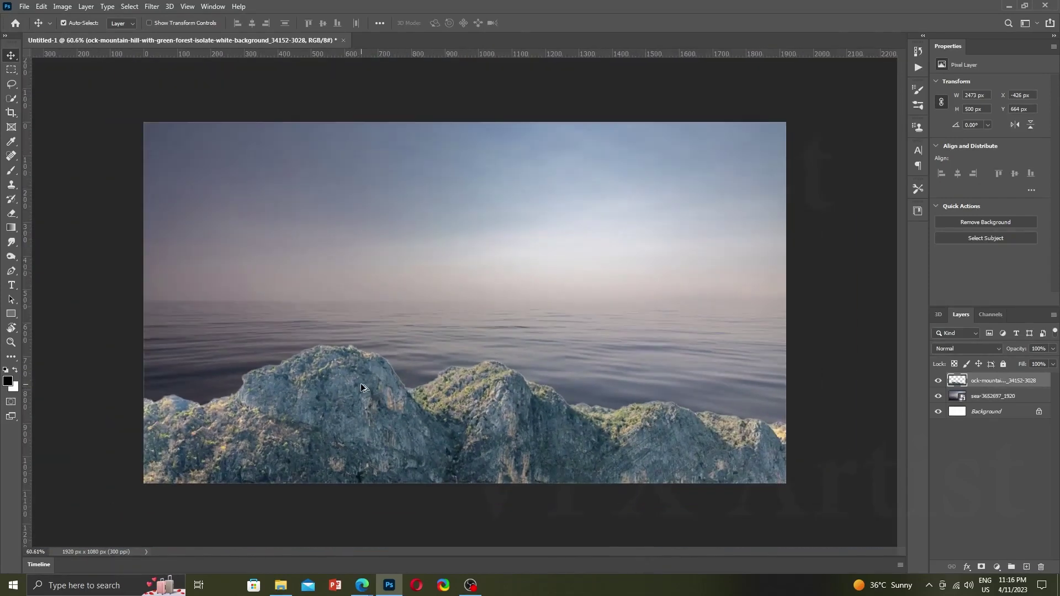
{"action": "scroll", "coordinate": [231, 390], "scroll_direction": "up", "scroll_amount": 1}
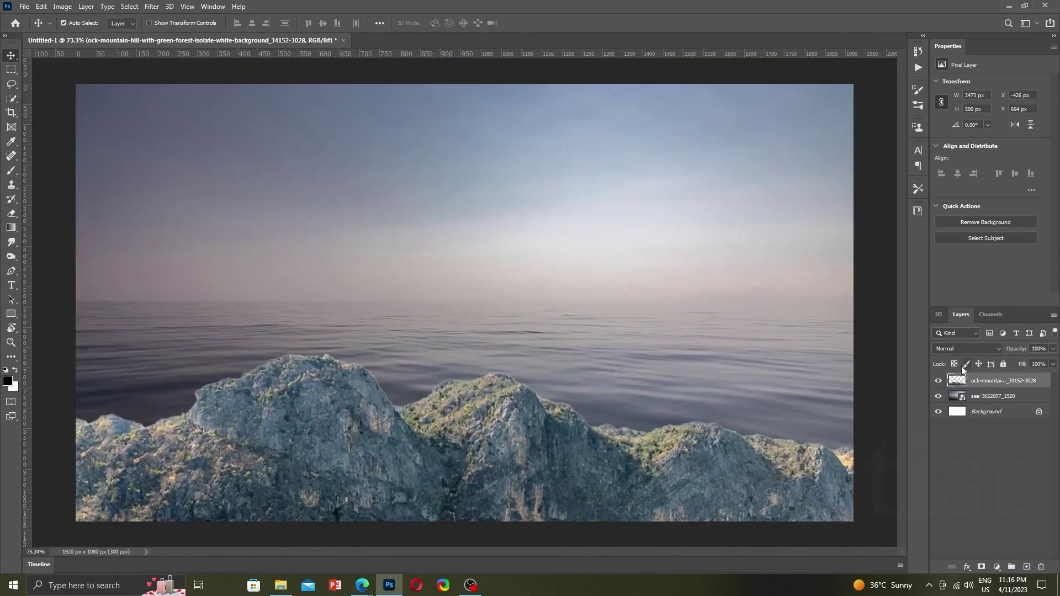
{"action": "key", "text": "e"}
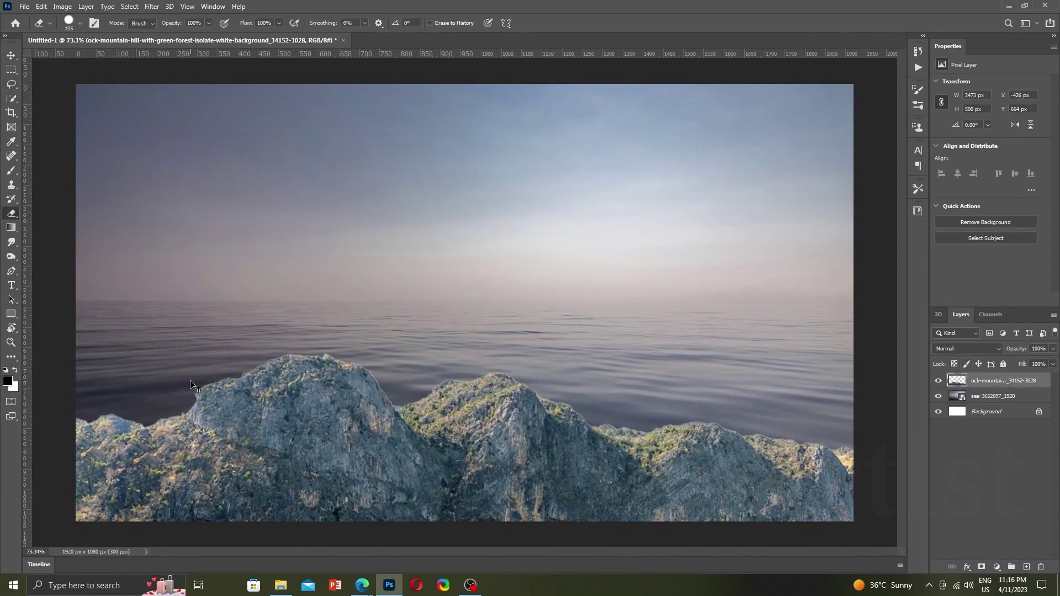
{"action": "right_click", "coordinate": [195, 383]}
{"action": "left_click_drag", "start_coordinate": [269, 411], "coordinate": [268, 412]}
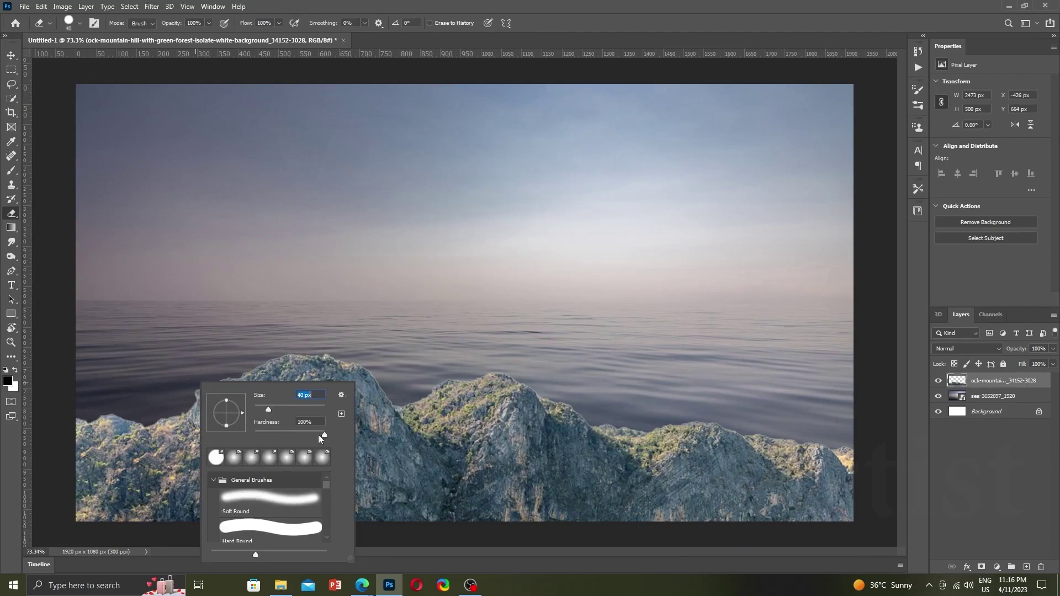
{"action": "key", "text": "Return"}
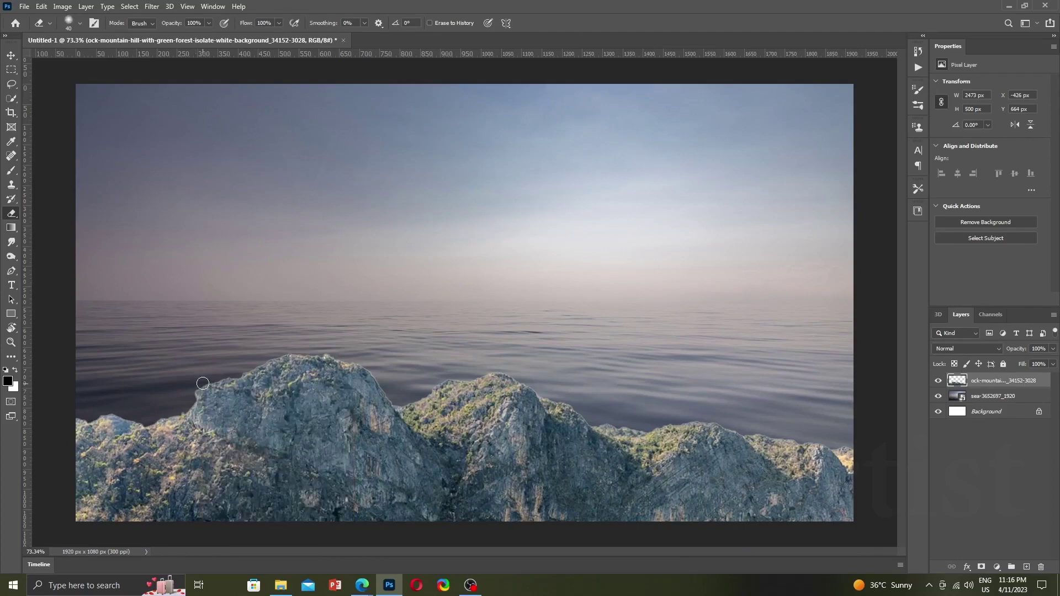
Erase the stray ledge along the left rock edge, revealing the sea.
{"action": "scroll", "coordinate": [261, 350], "scroll_direction": "up", "scroll_amount": 3}
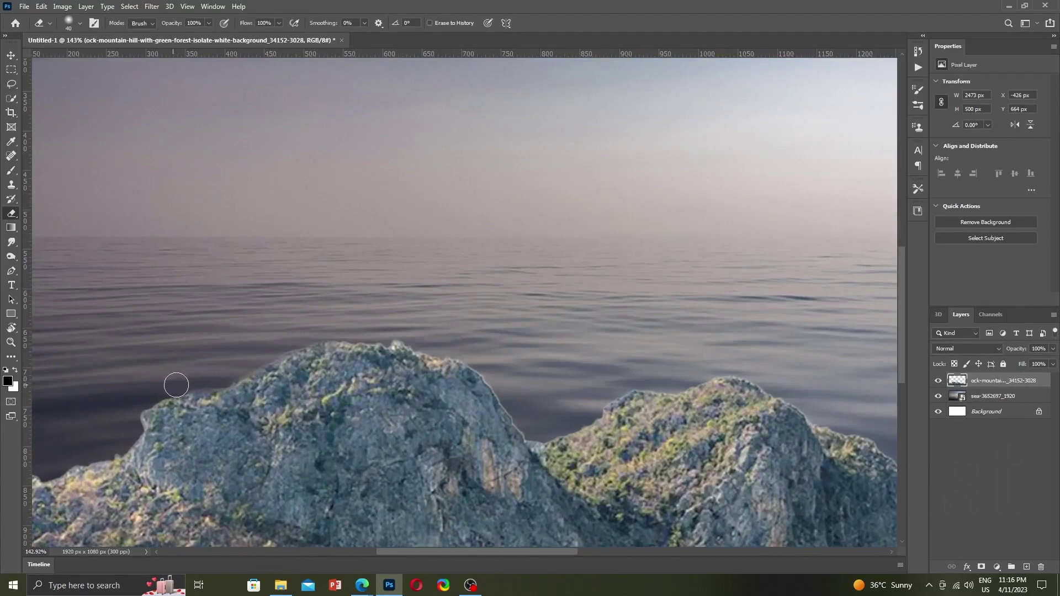
{"action": "left_click_drag", "start_coordinate": [171, 387], "coordinate": [123, 433]}
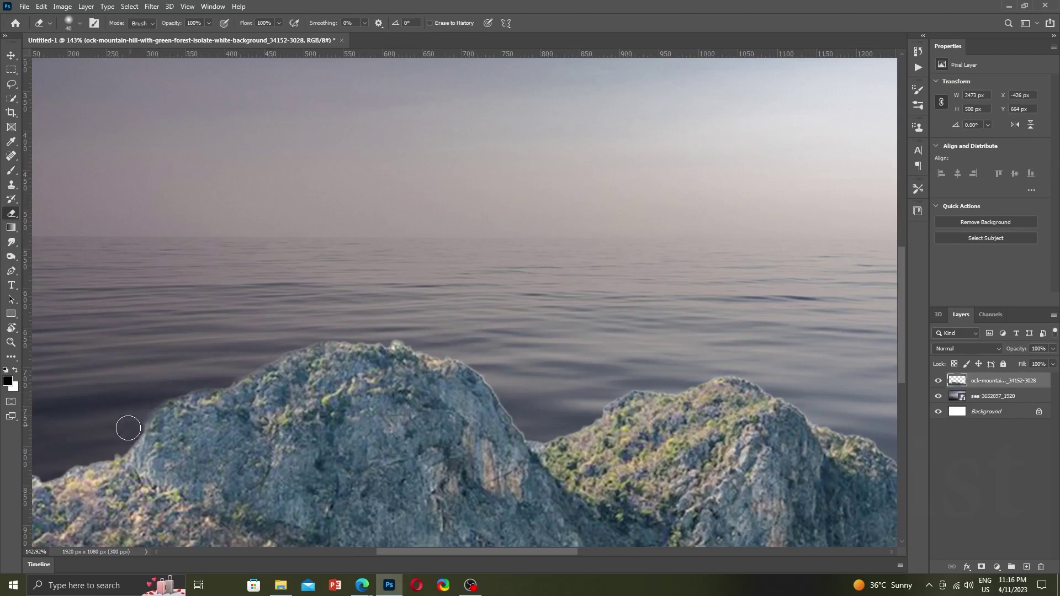
{"action": "scroll", "coordinate": [536, 436], "scroll_direction": "down", "scroll_amount": 2}
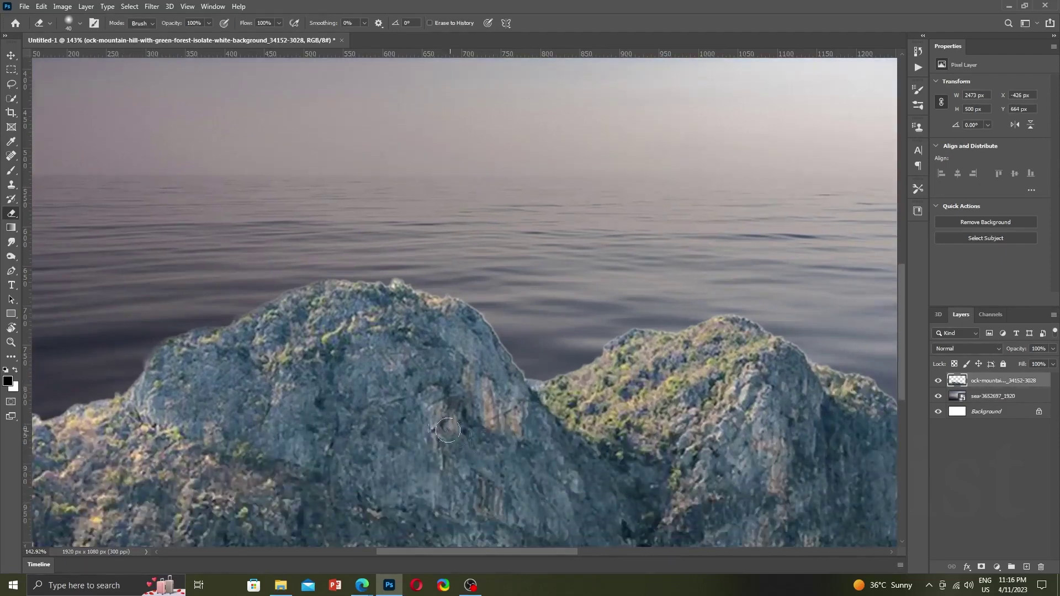
{"action": "scroll", "coordinate": [408, 429], "scroll_direction": "down", "scroll_amount": 2}
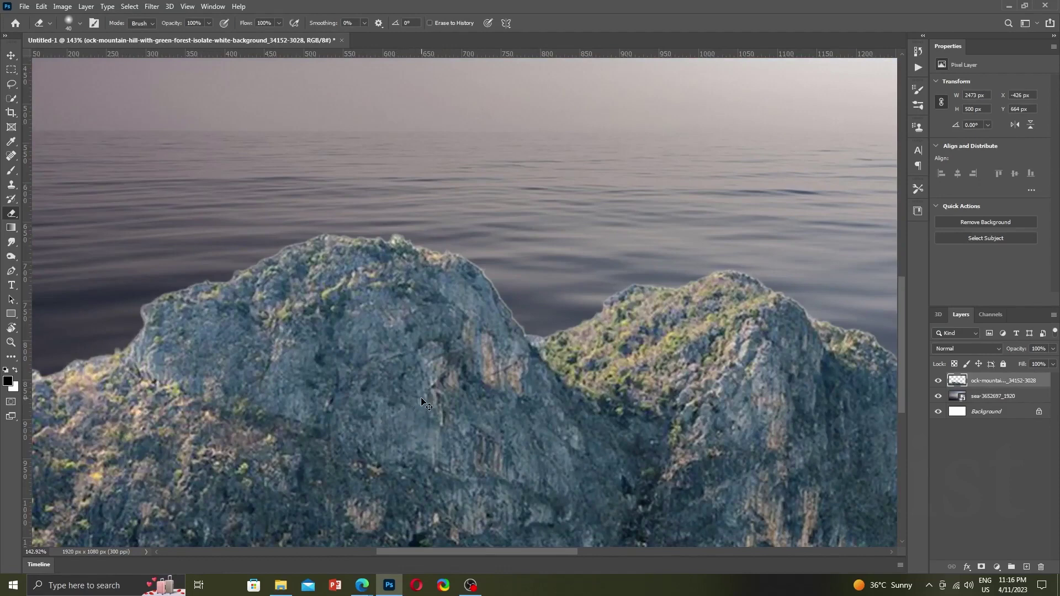
{"action": "key", "text": "ctrl+0"}
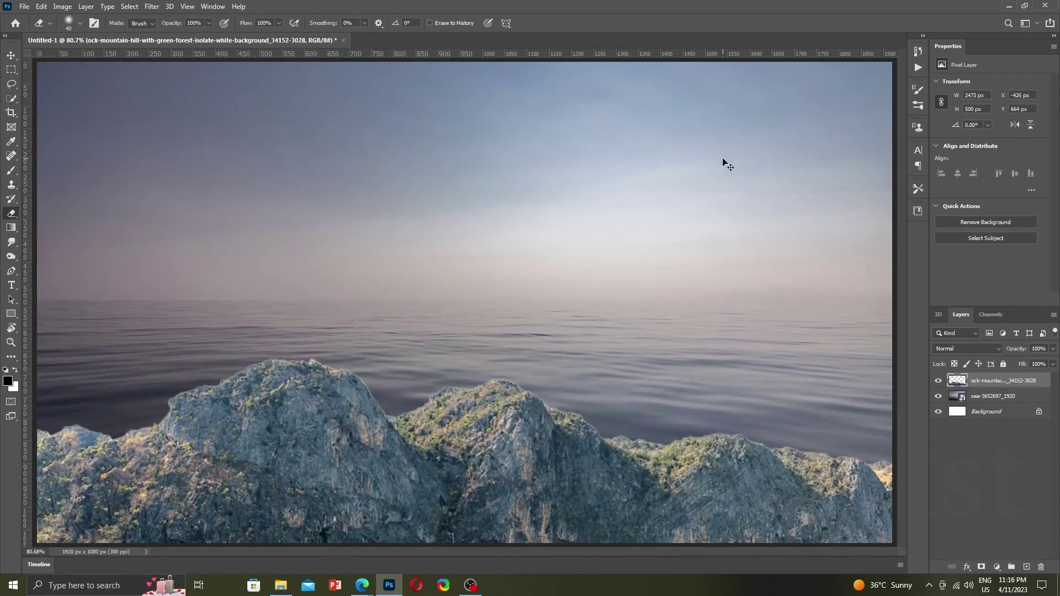
Save the painting to the Desktop as '3D matte painting.psd', accepting the format options.
{"action": "key", "text": "ctrl+s"}
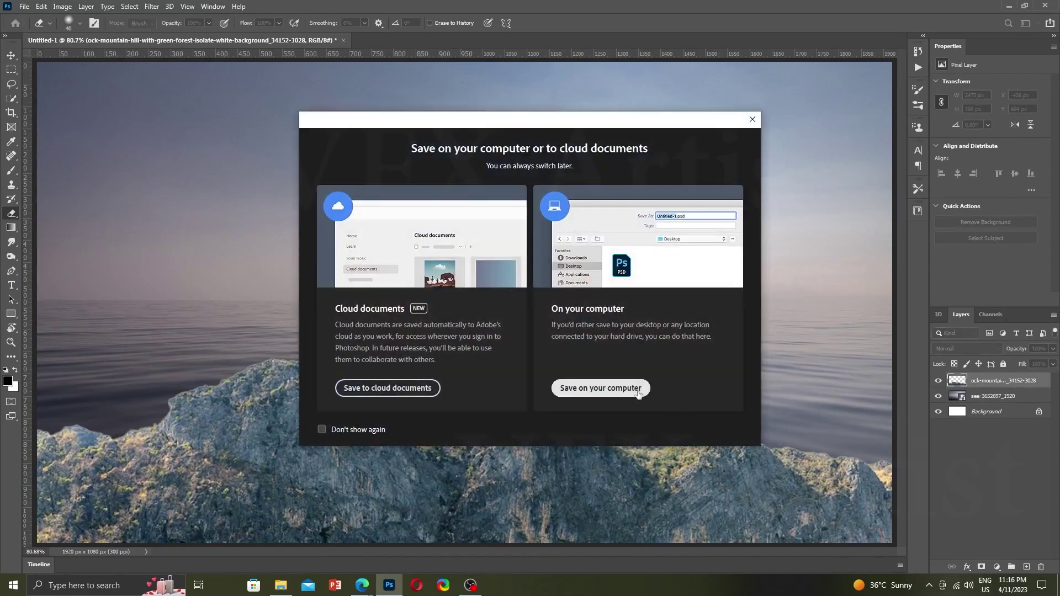
{"action": "left_click", "coordinate": [635, 391]}
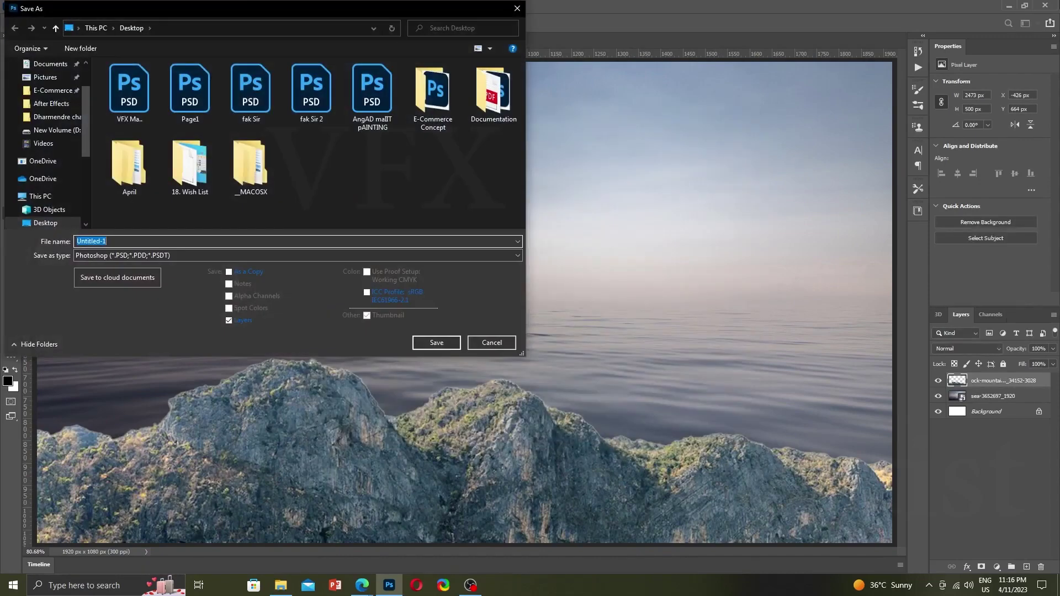
{"action": "key", "text": "BackSpace"}
{"action": "type", "text": "3D matte painting"}
{"action": "key", "text": "Return"}
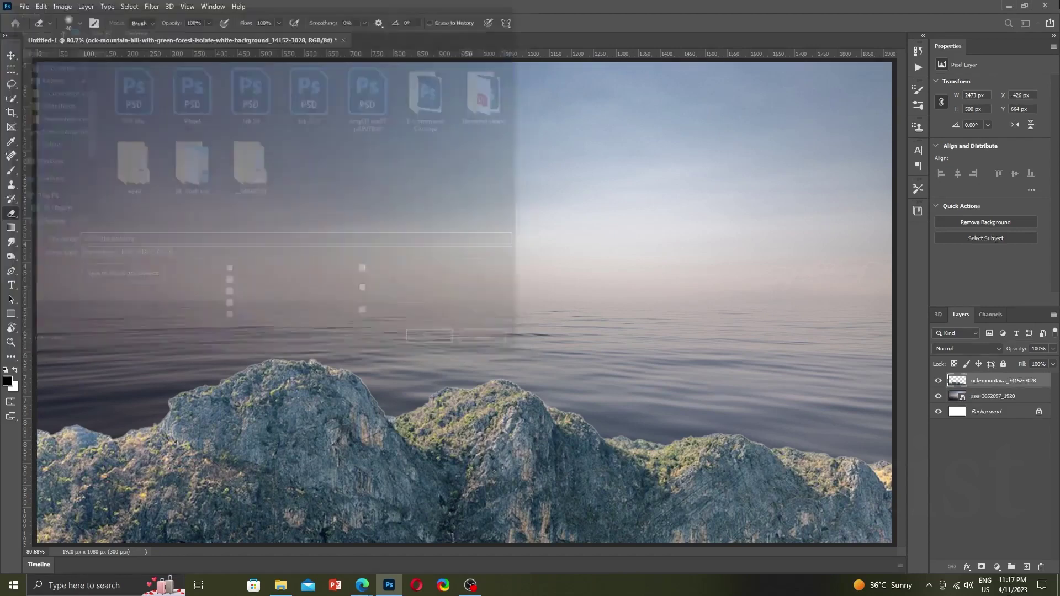
{"action": "left_click", "coordinate": [665, 167]}
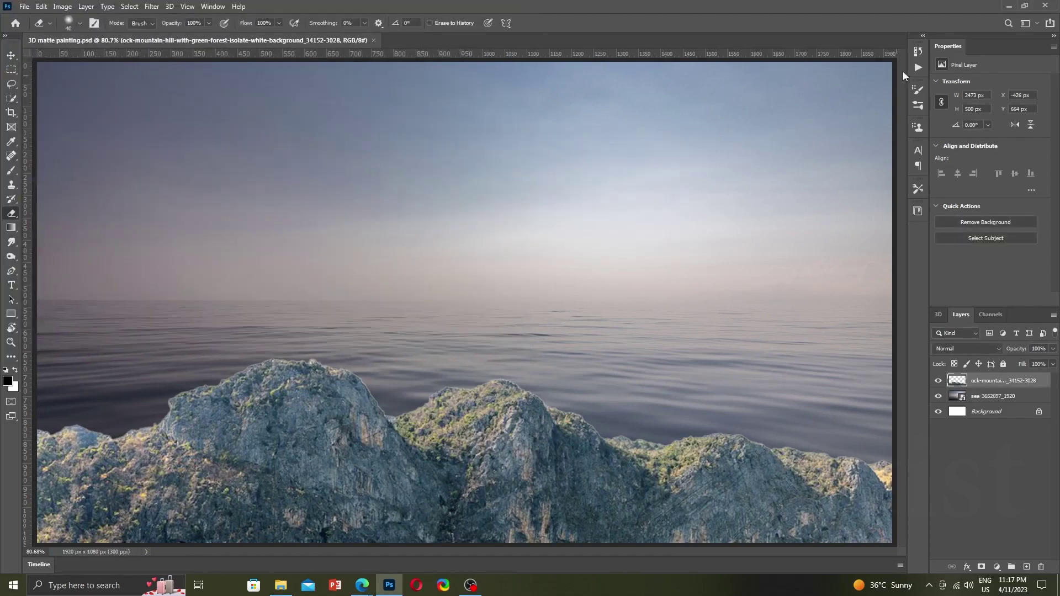
Drag the rock-mountain-isolate image from the Desktop folder into Photoshop.
{"action": "left_click", "coordinate": [1009, 6]}
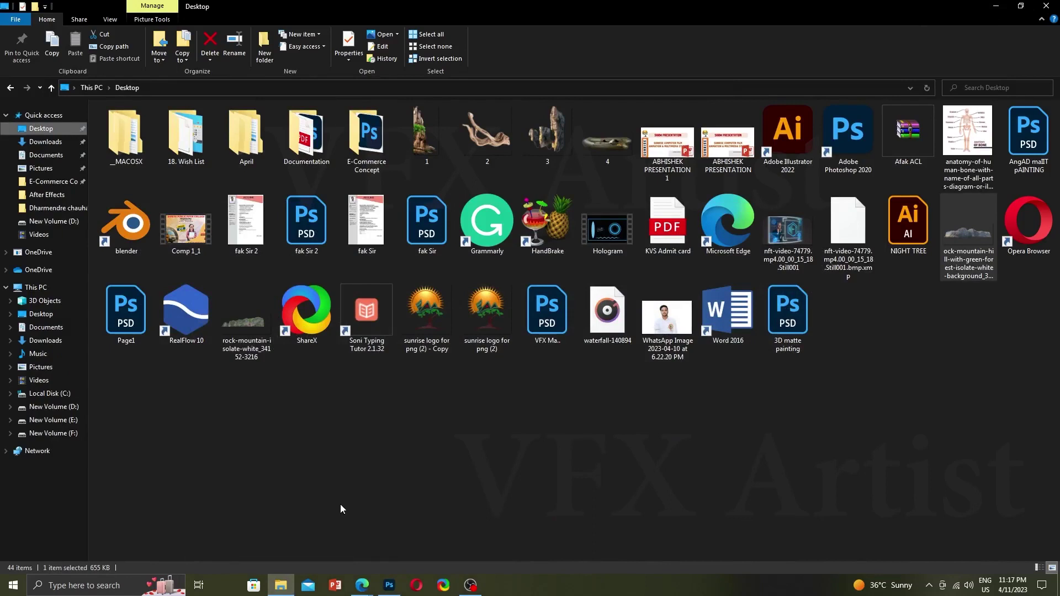
{"action": "mouse_move", "coordinate": [251, 342]}
{"action": "left_mouse_down"}
{"action": "mouse_move", "coordinate": [402, 589]}
{"action": "mouse_move", "coordinate": [348, 346]}
{"action": "left_mouse_up"}
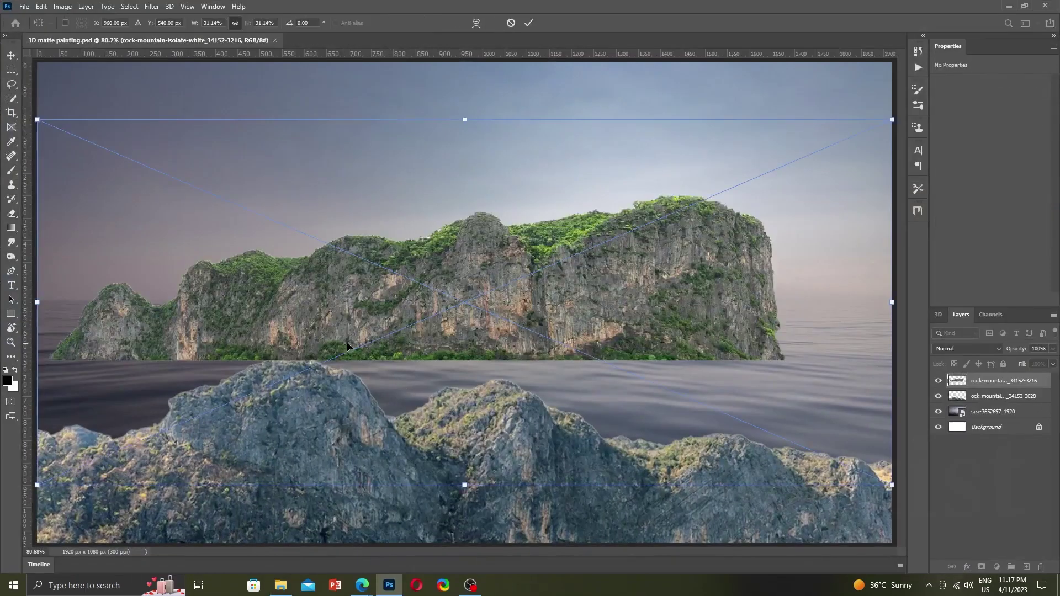
Move the placed rock mountain to the upper left, shrink it to about 21%, and commit.
{"action": "left_click_drag", "start_coordinate": [744, 260], "coordinate": [604, 223]}
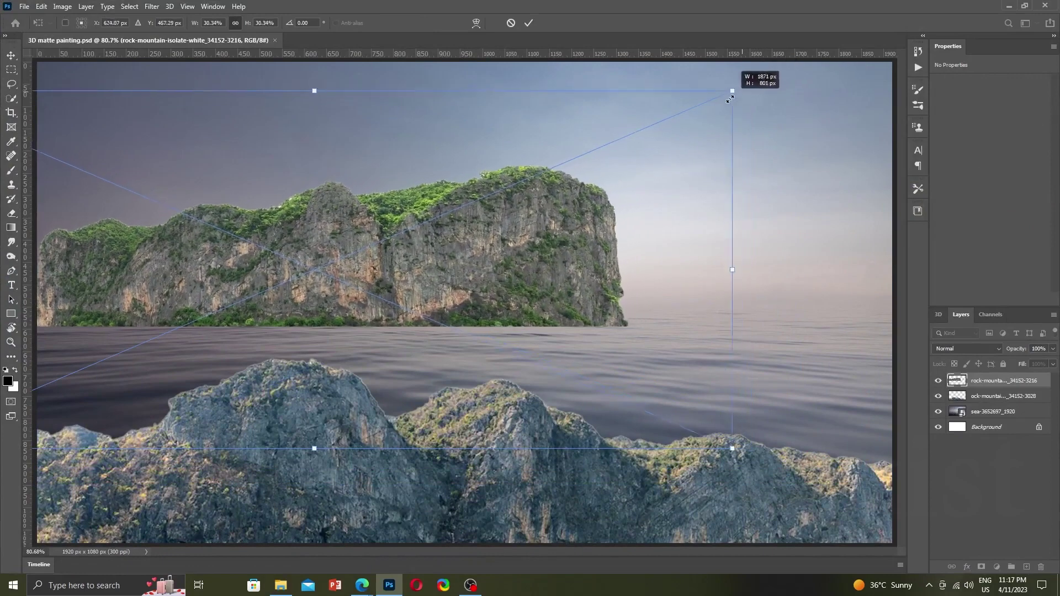
{"action": "left_click_drag", "start_coordinate": [754, 81], "coordinate": [554, 167]}
{"action": "mouse_move", "coordinate": [376, 306]}
{"action": "left_mouse_down"}
{"action": "mouse_move", "coordinate": [338, 233]}
{"action": "mouse_move", "coordinate": [336, 248]}
{"action": "left_mouse_up"}
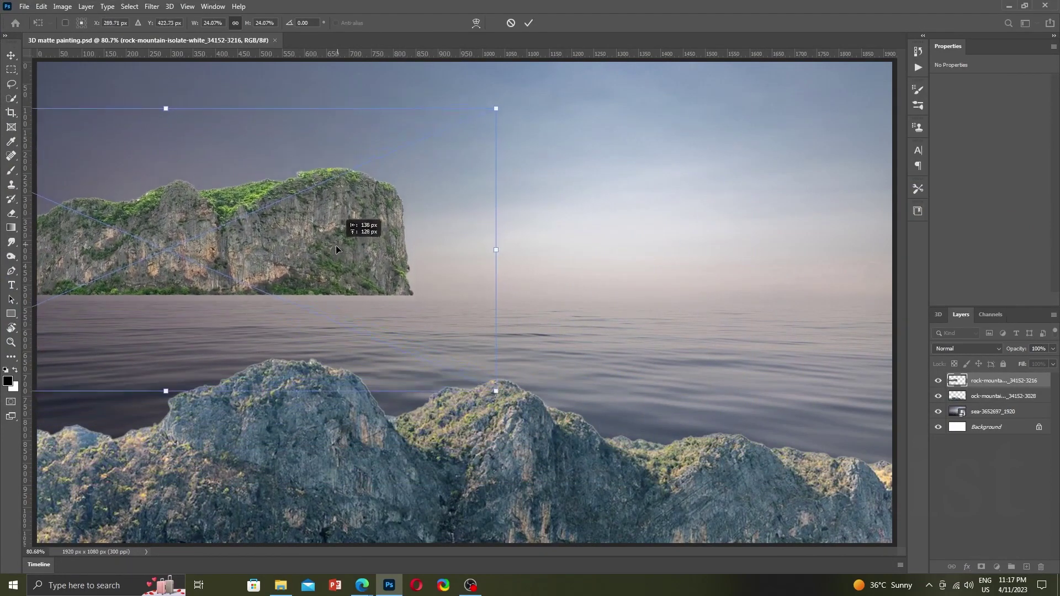
{"action": "left_click_drag", "start_coordinate": [499, 114], "coordinate": [427, 144]}
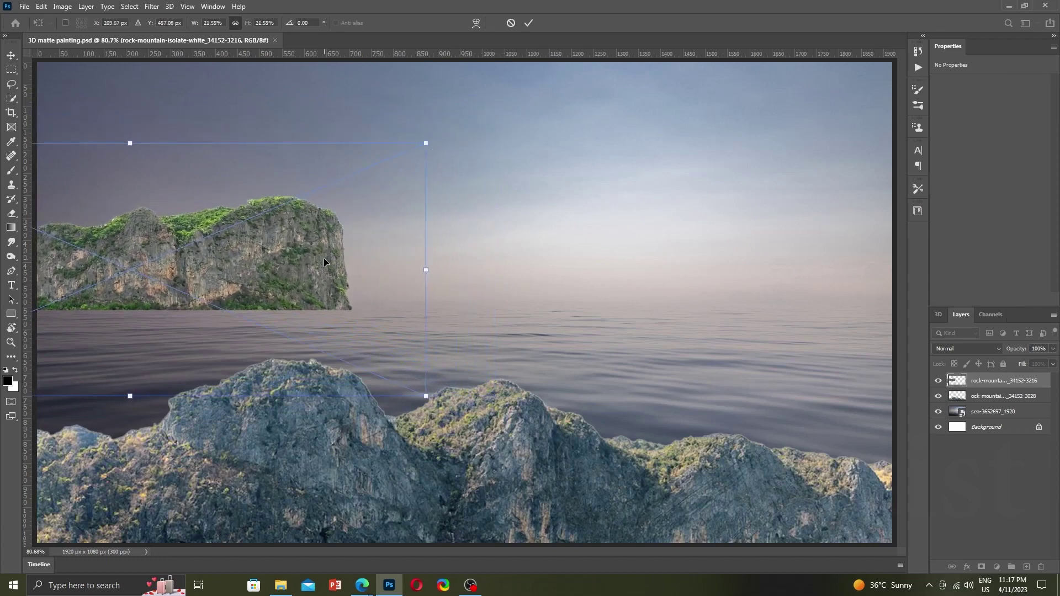
{"action": "left_click_drag", "start_coordinate": [324, 258], "coordinate": [326, 257]}
{"action": "key", "text": "Return"}
Apply a Camera Raw Filter to the distant rock layer, expanding the Curve panel.
{"action": "key", "text": "e"}
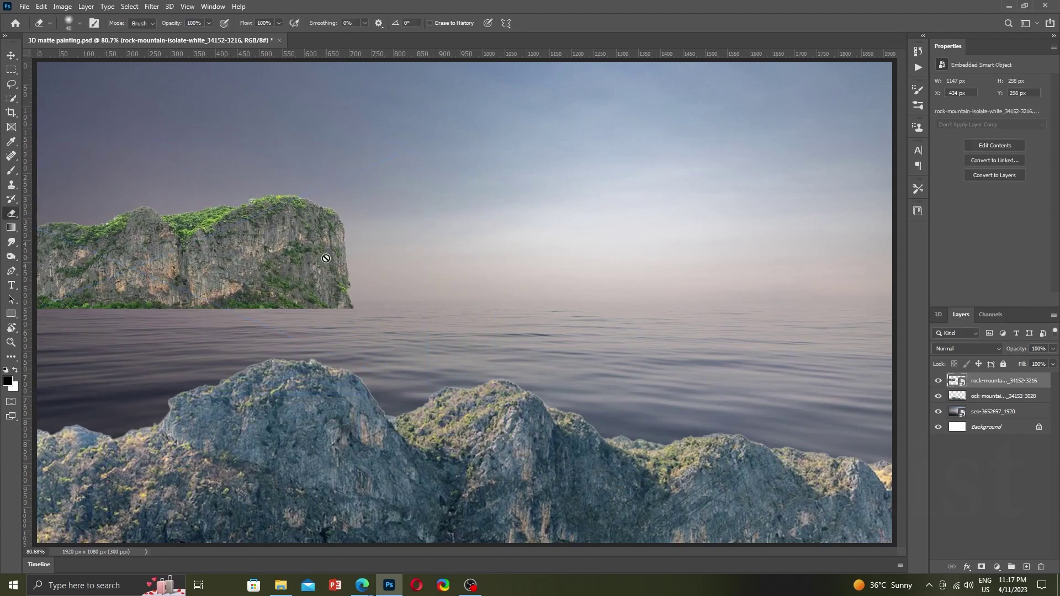
{"action": "right_click", "coordinate": [983, 381]}
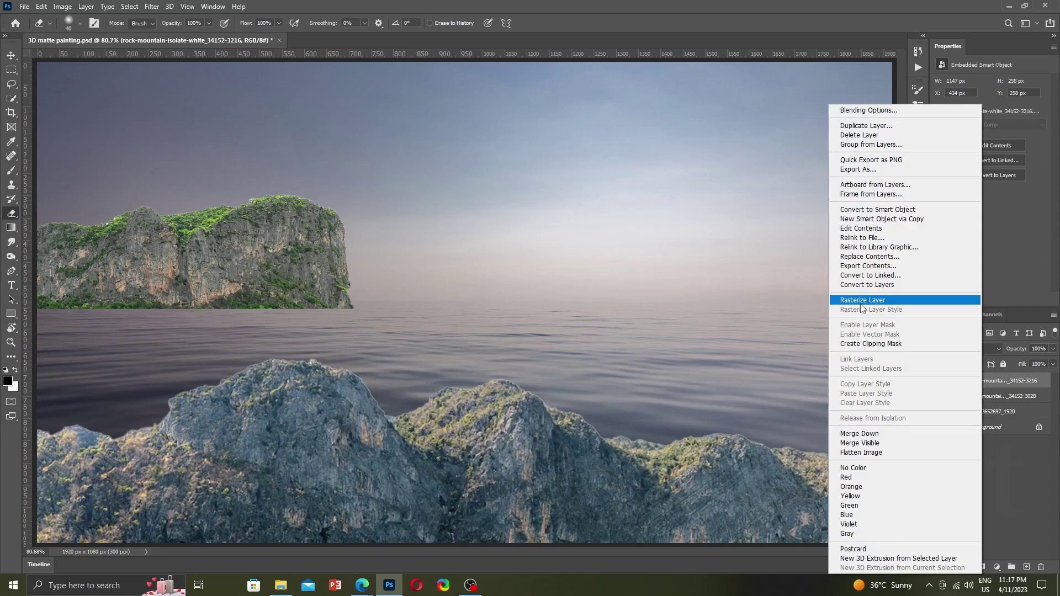
{"action": "left_click", "coordinate": [168, 271]}
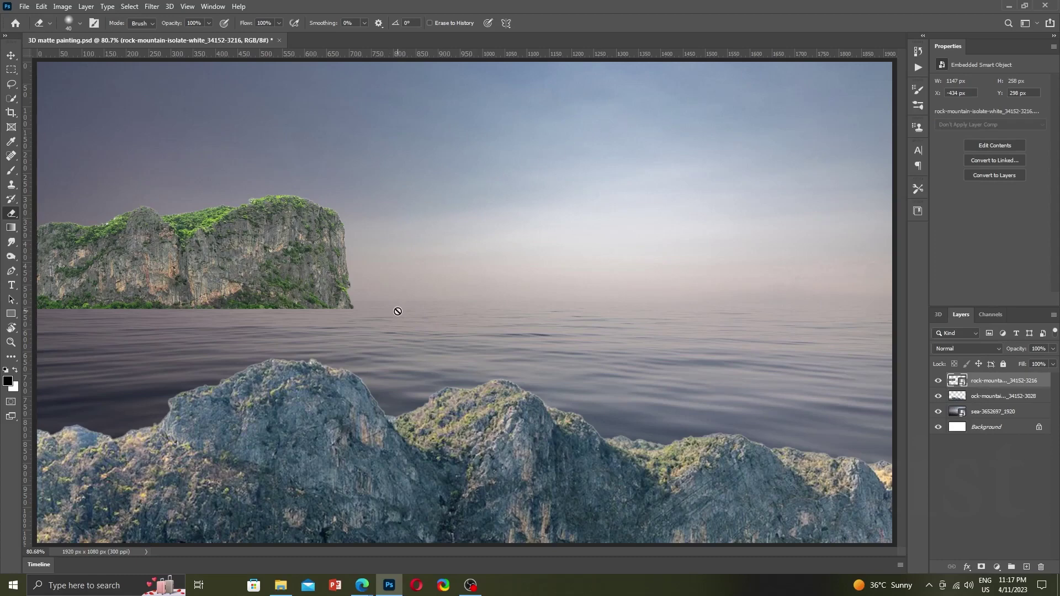
{"action": "key", "text": "shift+ctrl+a"}
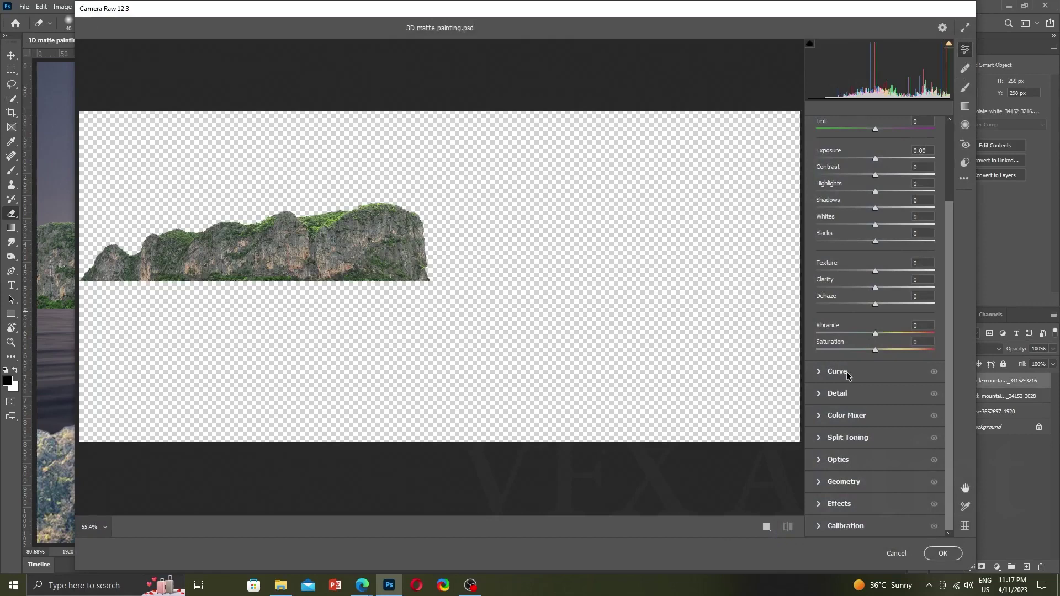
{"action": "left_click", "coordinate": [847, 372]}
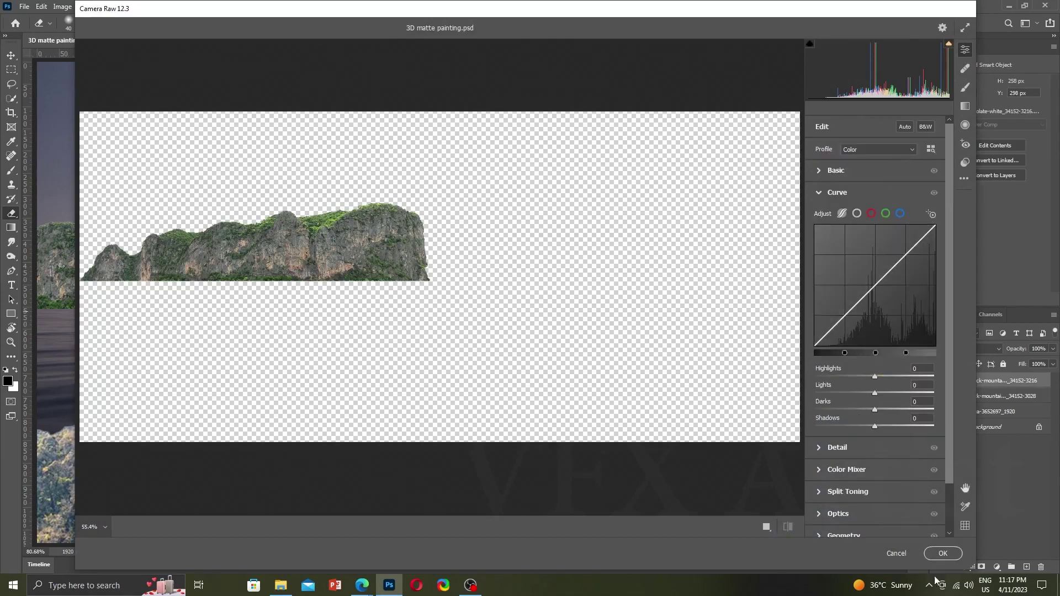
{"action": "left_click", "coordinate": [944, 553]}
{"action": "left_click", "coordinate": [64, 7]}
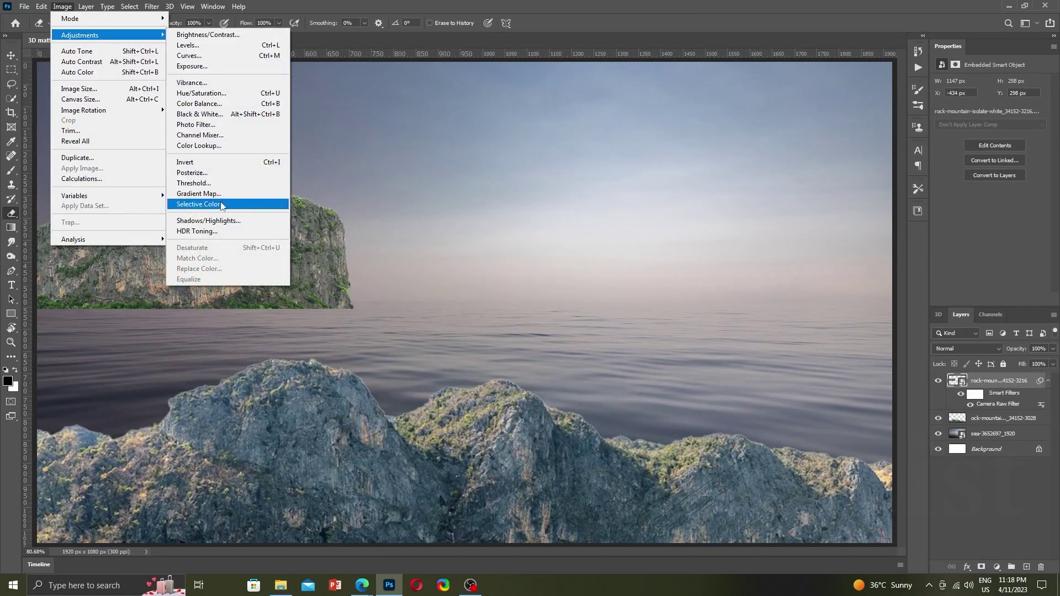
Add Selective Color to the rock, reducing black in the Blacks range to -6%.
{"action": "left_click", "coordinate": [234, 204]}
{"action": "left_click", "coordinate": [510, 159]}
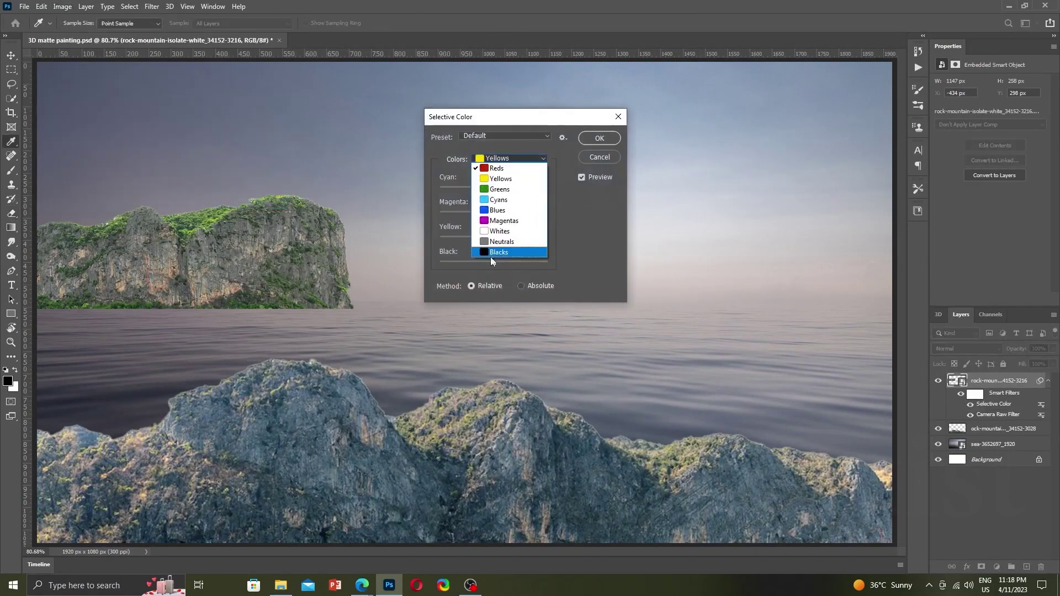
{"action": "left_click", "coordinate": [492, 255]}
{"action": "left_click_drag", "start_coordinate": [493, 263], "coordinate": [489, 263]}
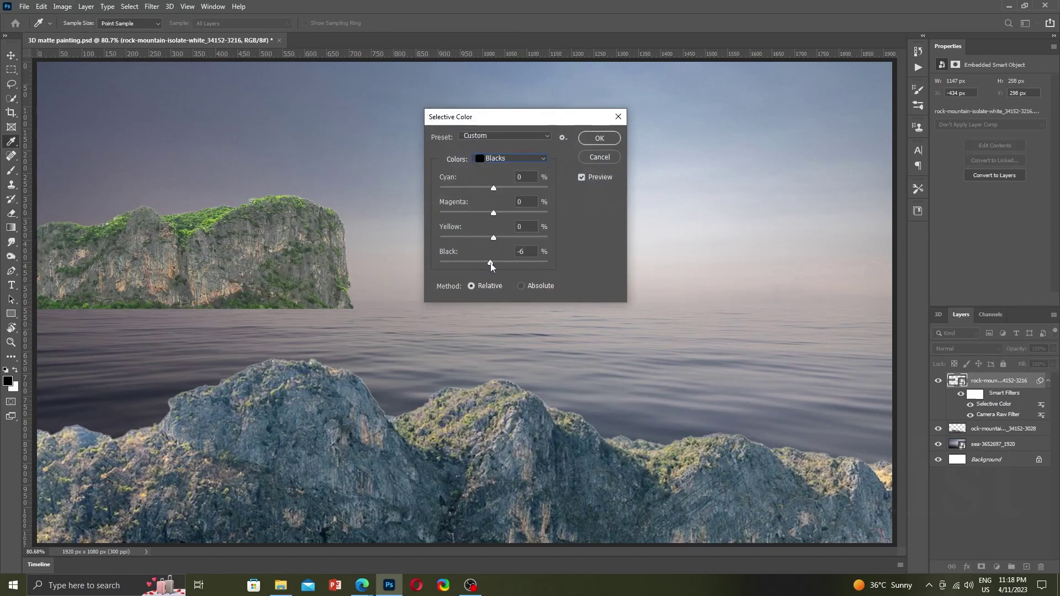
{"action": "left_click", "coordinate": [607, 138]}
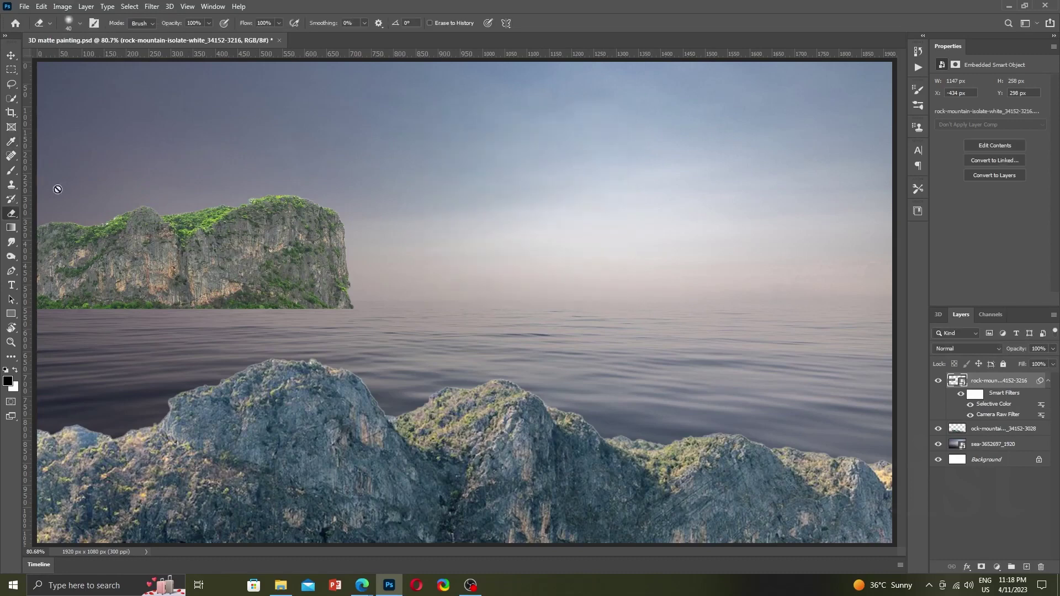
Rasterize the rock layer and apply a Camera Raw vignette of -100.
{"action": "right_click", "coordinate": [998, 383]}
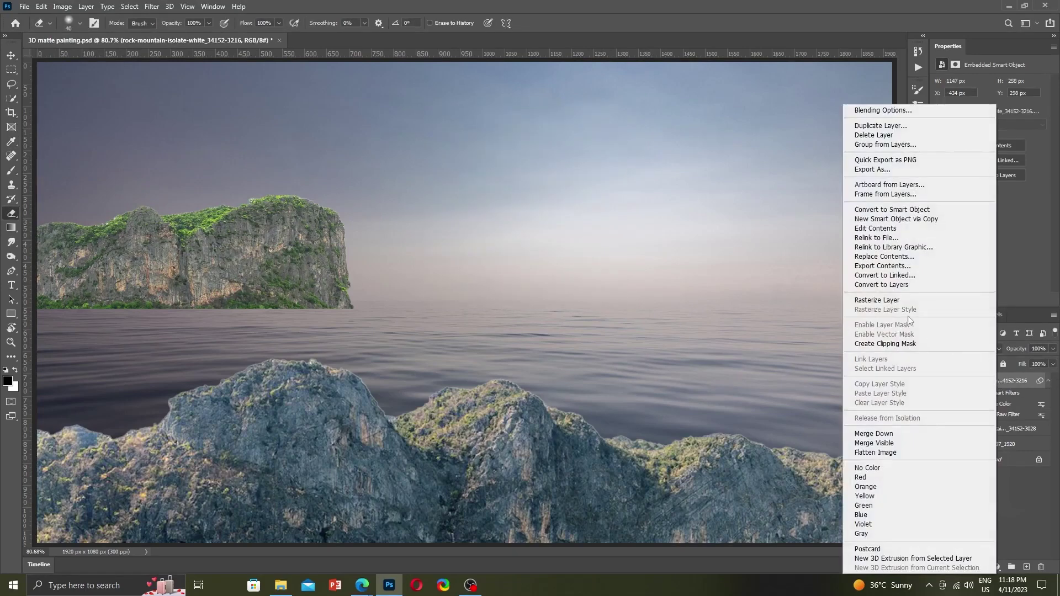
{"action": "left_click", "coordinate": [878, 300]}
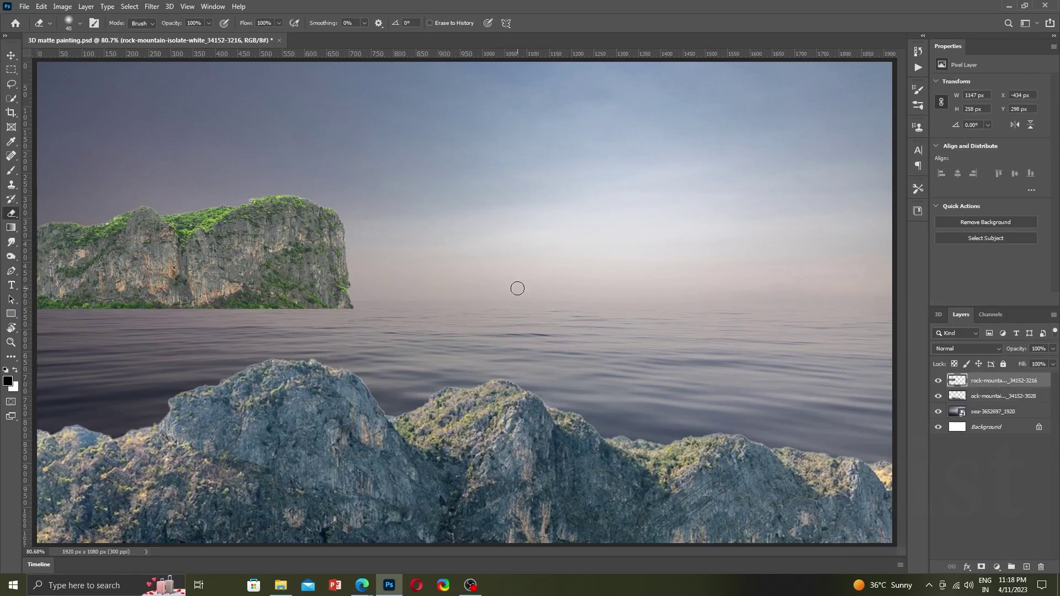
{"action": "key", "text": "ctrl+shift+a"}
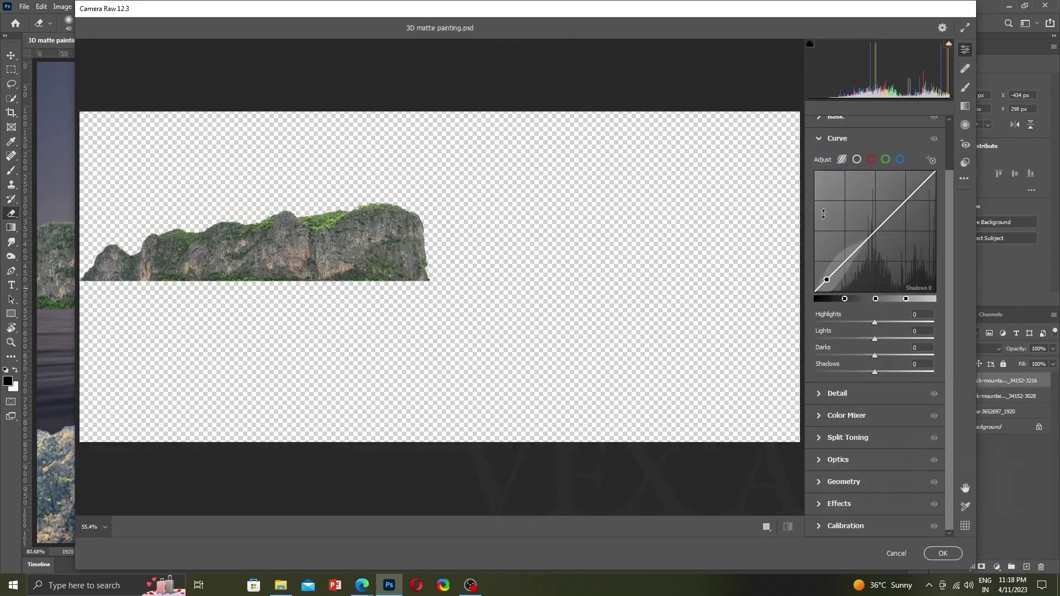
{"action": "scroll", "coordinate": [834, 182], "scroll_direction": "up", "scroll_amount": 2}
{"action": "left_click", "coordinate": [835, 171]}
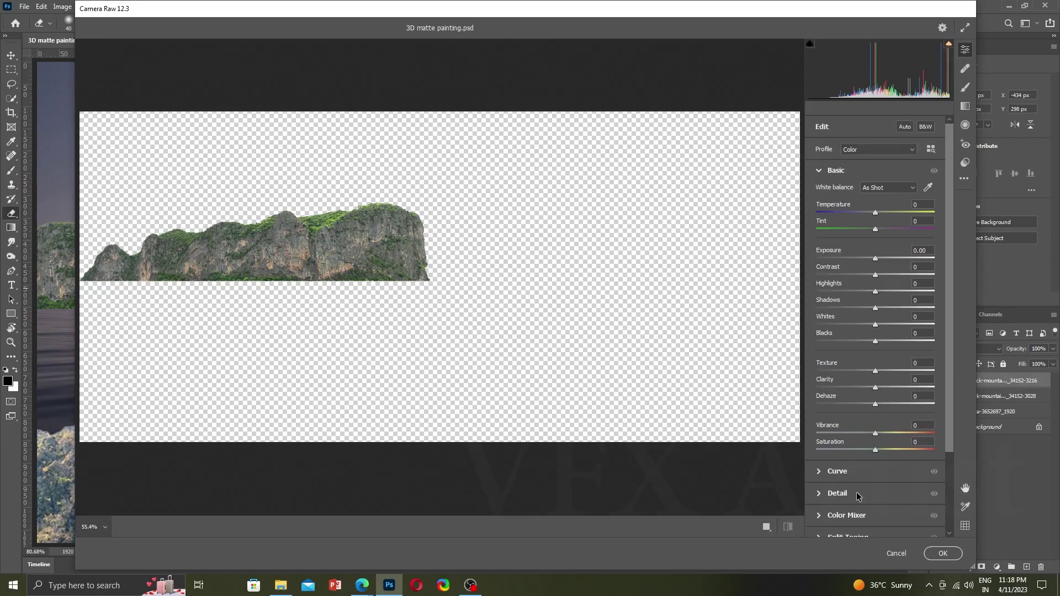
{"action": "scroll", "coordinate": [857, 493], "scroll_direction": "down", "scroll_amount": 1}
{"action": "scroll", "coordinate": [857, 493], "scroll_direction": "down", "scroll_amount": 1}
{"action": "scroll", "coordinate": [856, 493], "scroll_direction": "down", "scroll_amount": 1}
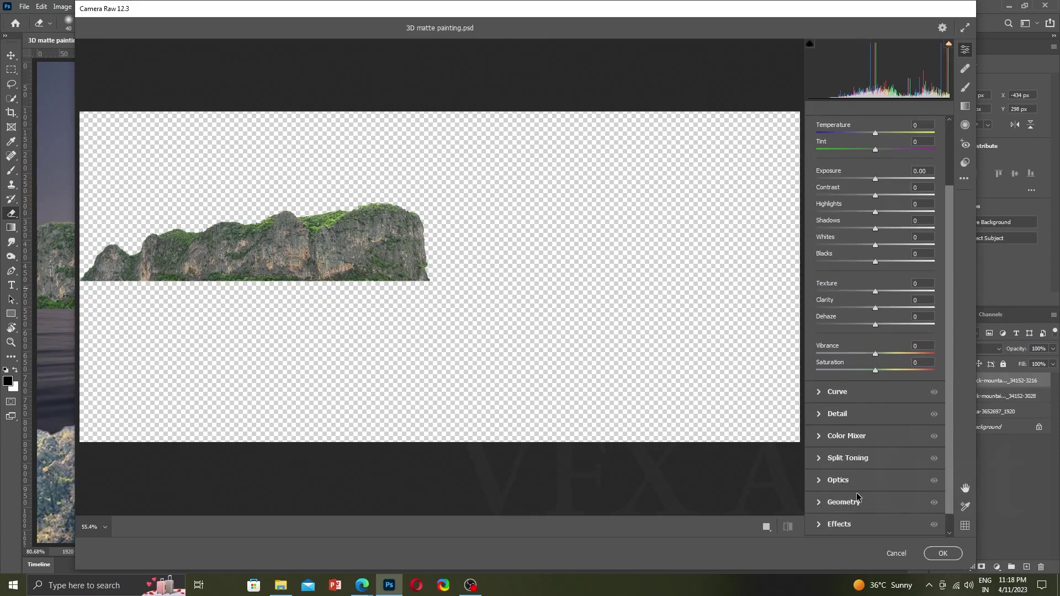
{"action": "left_click", "coordinate": [859, 526]}
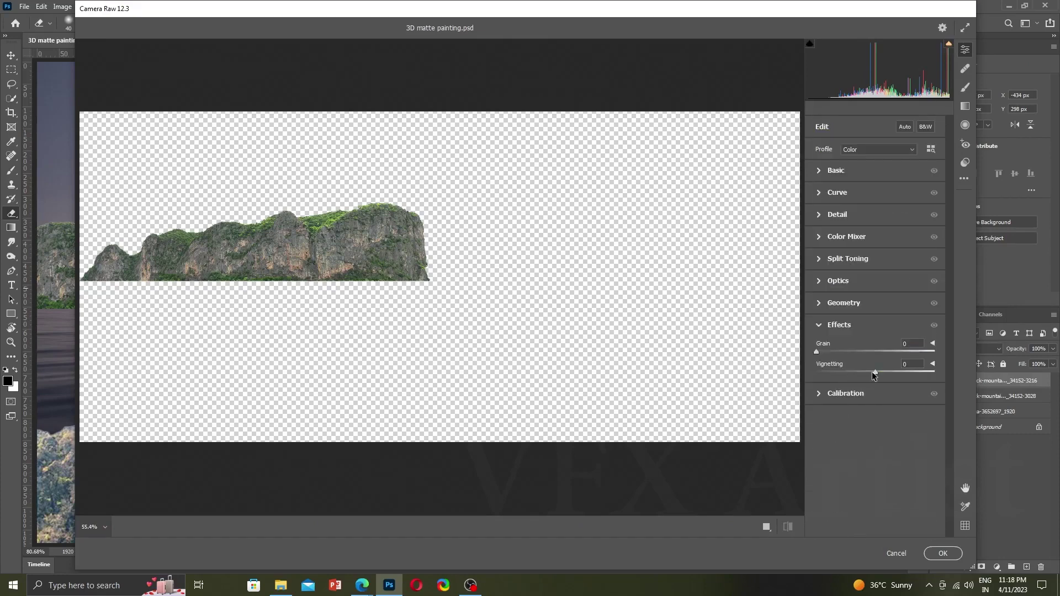
{"action": "left_click_drag", "start_coordinate": [874, 373], "coordinate": [816, 374]}
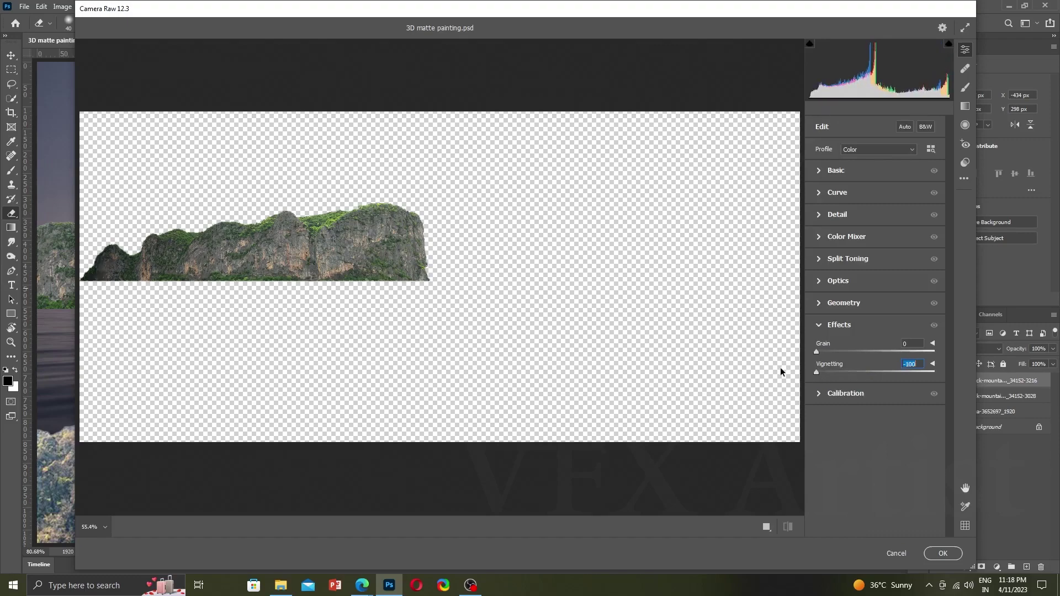
{"action": "left_click", "coordinate": [942, 553]}
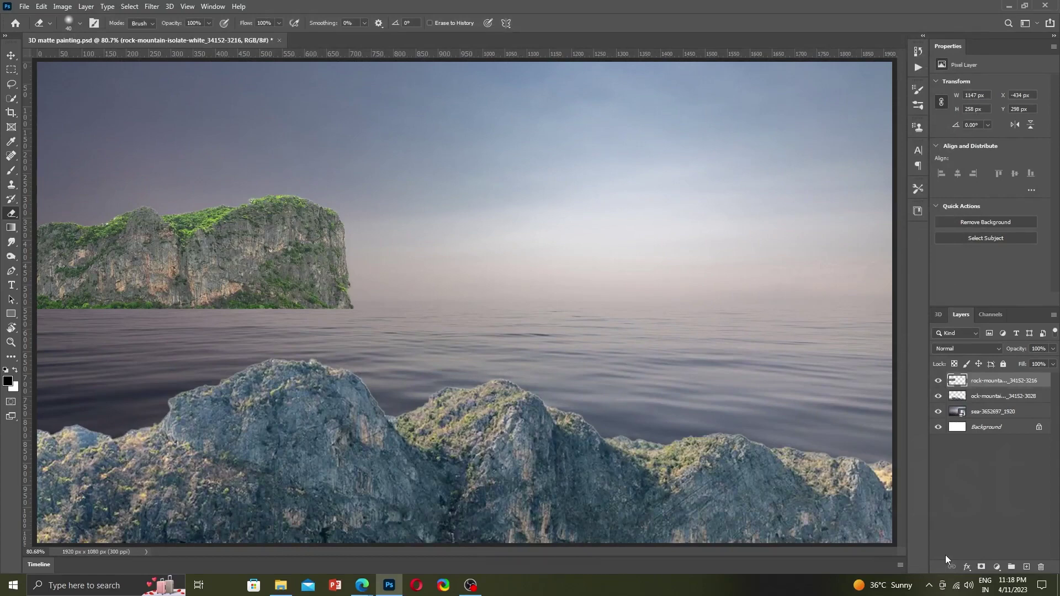
Apply three more Camera Raw passes with -100 vignetting to darken the rock's edges.
{"action": "key", "text": "ctrl+shift+a"}
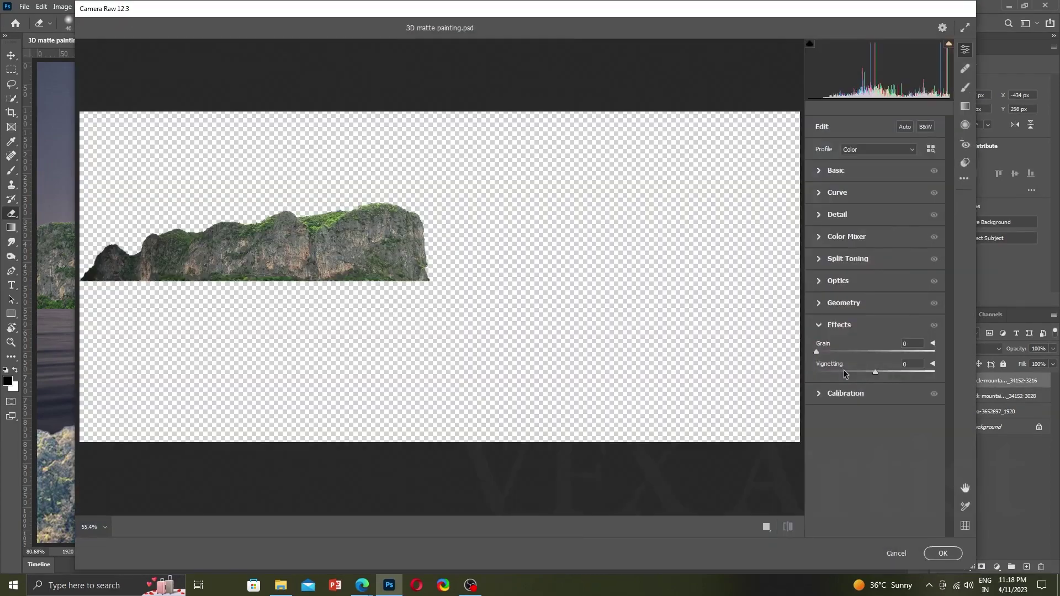
{"action": "left_click_drag", "start_coordinate": [876, 374], "coordinate": [790, 368]}
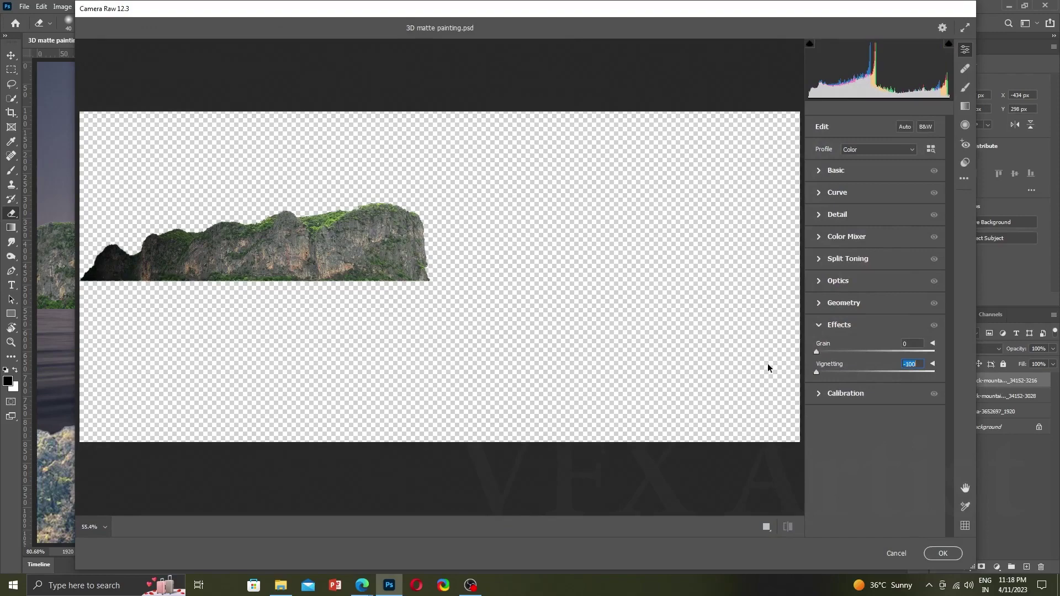
{"action": "left_click", "coordinate": [950, 554]}
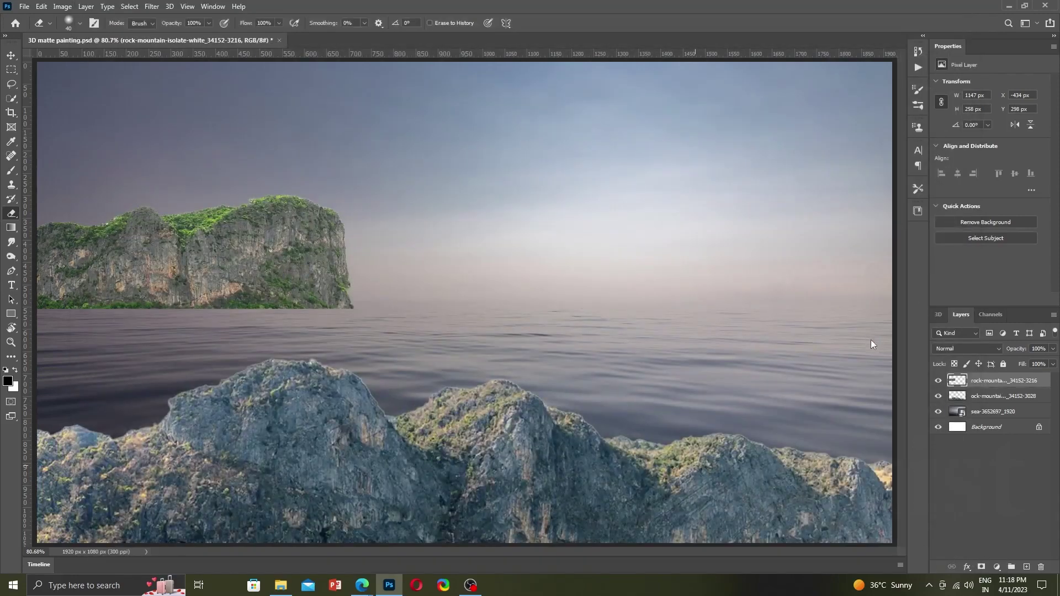
{"action": "key", "text": "ctrl+shift+a"}
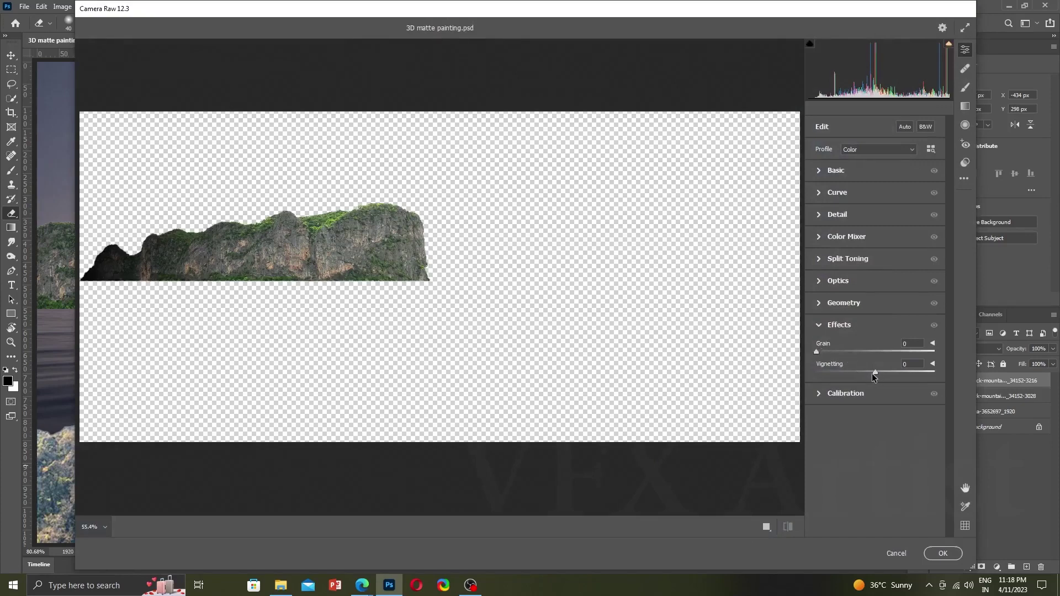
{"action": "left_click_drag", "start_coordinate": [875, 372], "coordinate": [813, 373]}
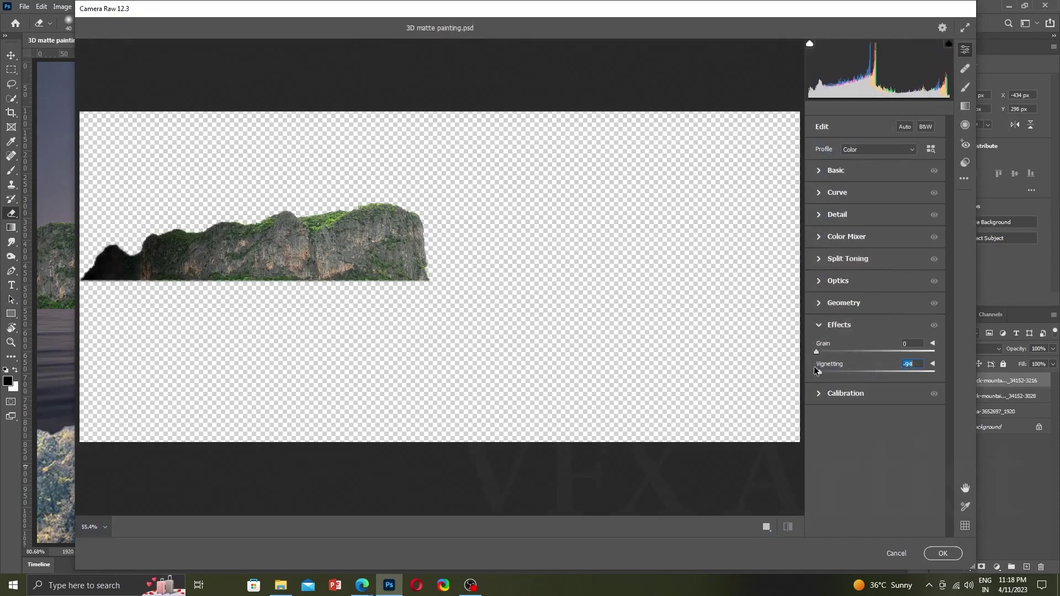
{"action": "left_click", "coordinate": [951, 550]}
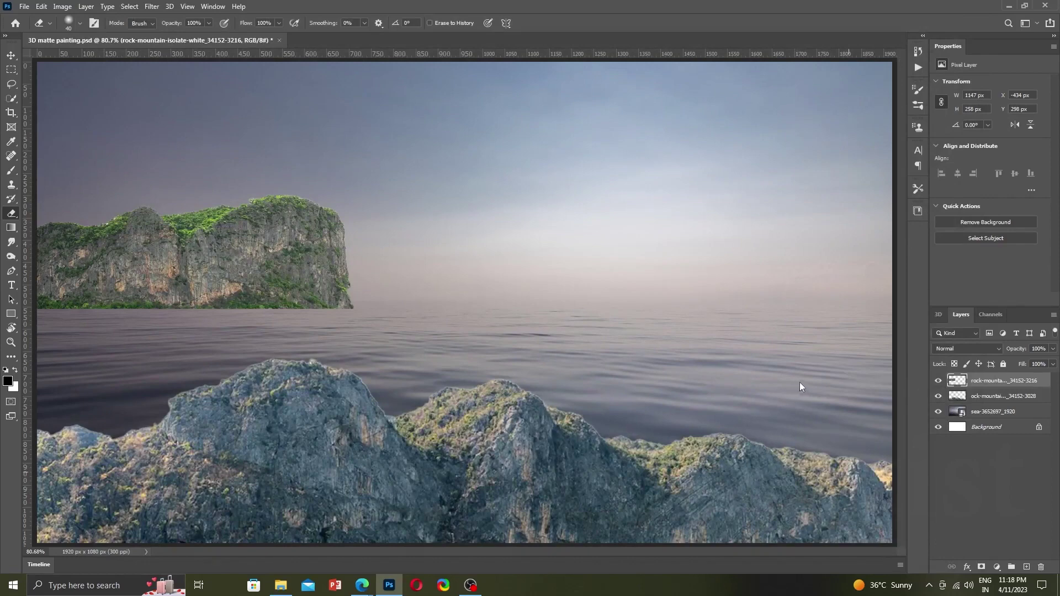
{"action": "key", "text": "ctrl+shift+a"}
{"action": "left_click_drag", "start_coordinate": [876, 372], "coordinate": [813, 374]}
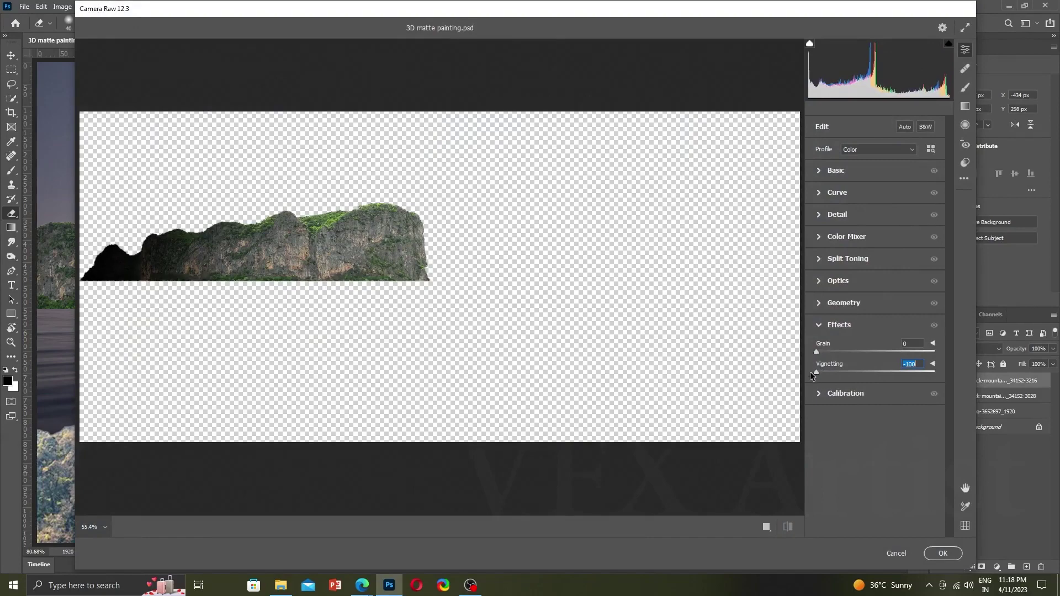
{"action": "left_click", "coordinate": [942, 553]}
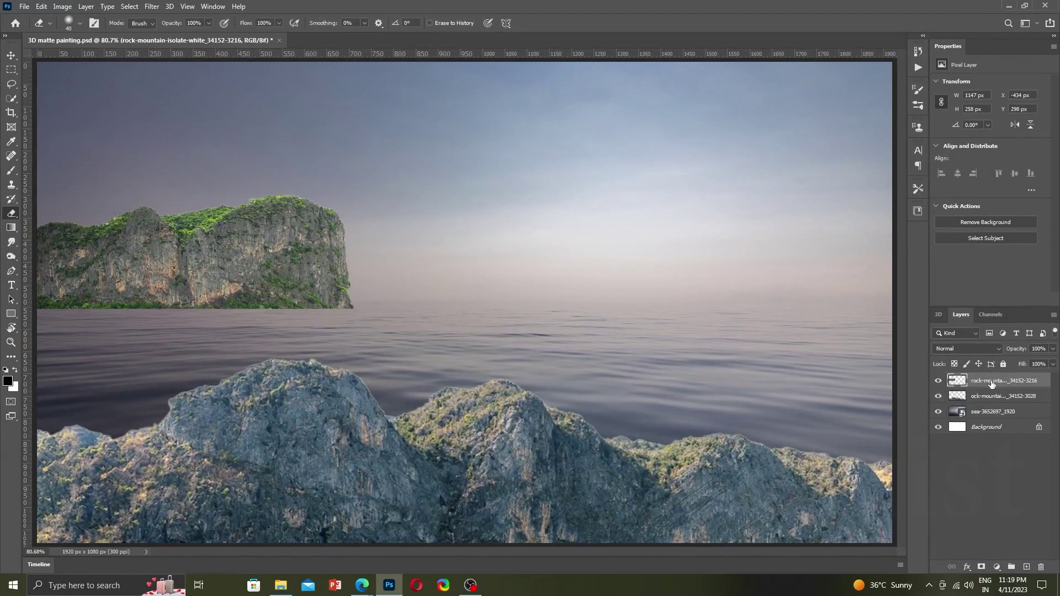
Duplicate the rock layer, flip the copy vertically, and move it beneath the rock.
{"action": "key", "text": "ctrl+j"}
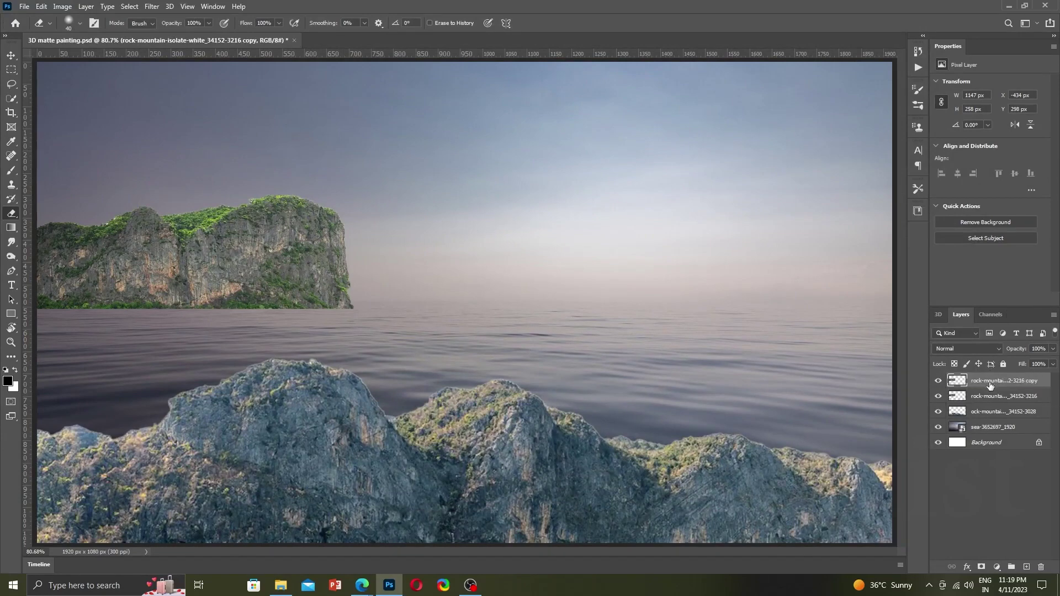
{"action": "key", "text": "ctrl+t"}
{"action": "right_click", "coordinate": [270, 266]}
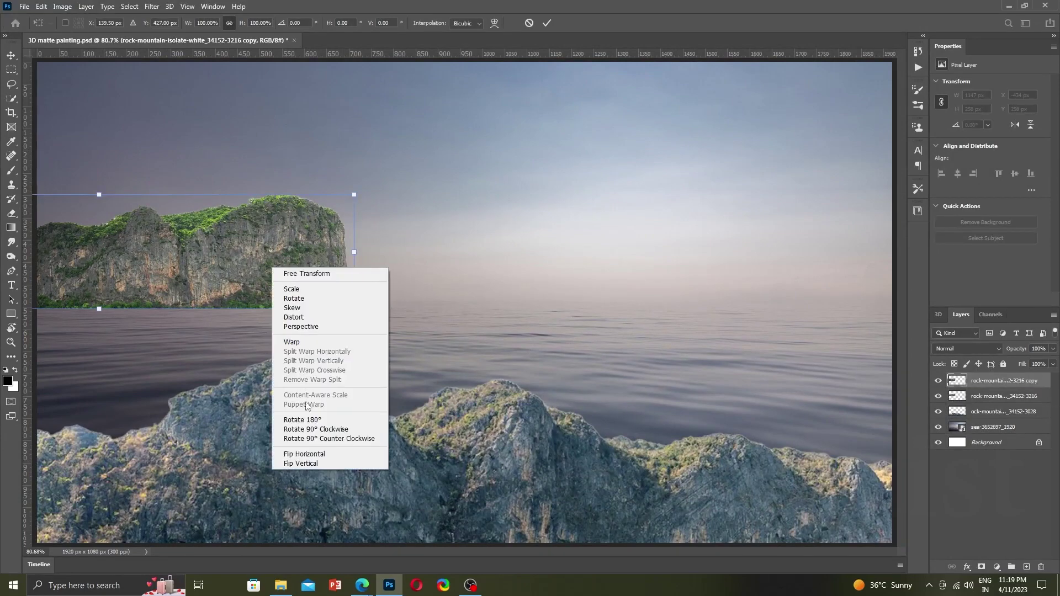
{"action": "left_click", "coordinate": [310, 464]}
{"action": "left_click_drag", "start_coordinate": [237, 274], "coordinate": [241, 387]}
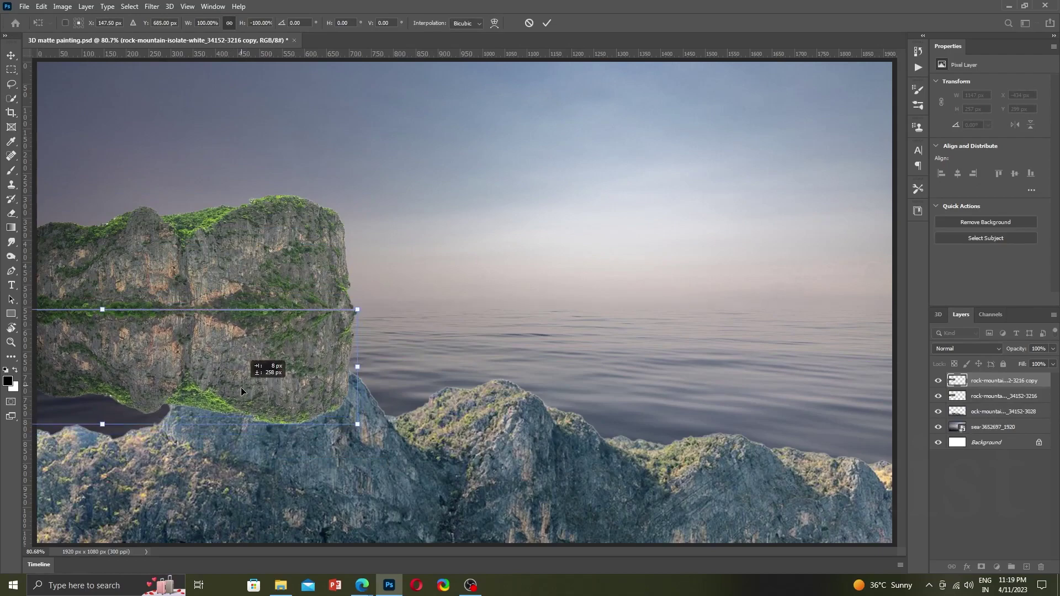
Nudge the reflection up and left to meet the rock's base, then commit the transform.
{"action": "scroll", "coordinate": [241, 387], "scroll_direction": "up", "scroll_amount": 5}
{"action": "scroll", "coordinate": [430, 313], "scroll_direction": "up", "scroll_amount": 2}
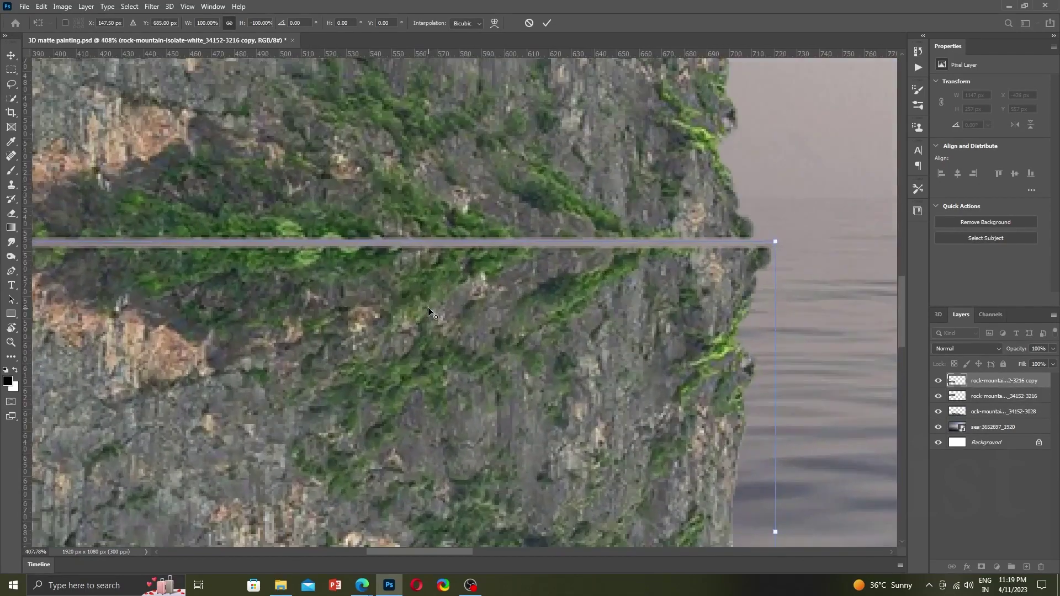
{"action": "key", "text": "alt+space"}
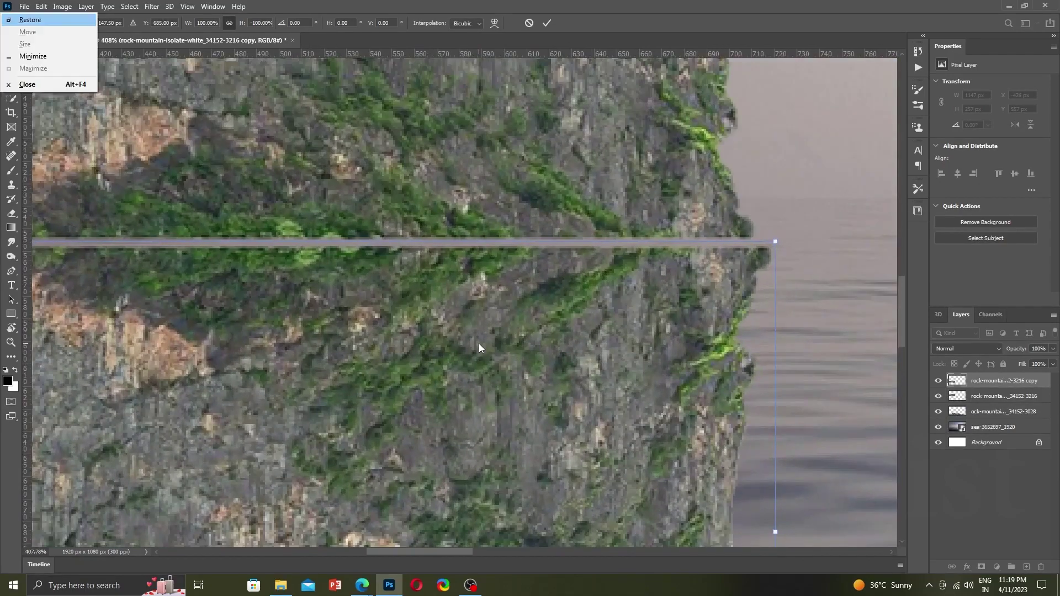
{"action": "key", "text": "Escape"}
{"action": "key", "text": "Up"}
{"action": "key", "text": "Up"}
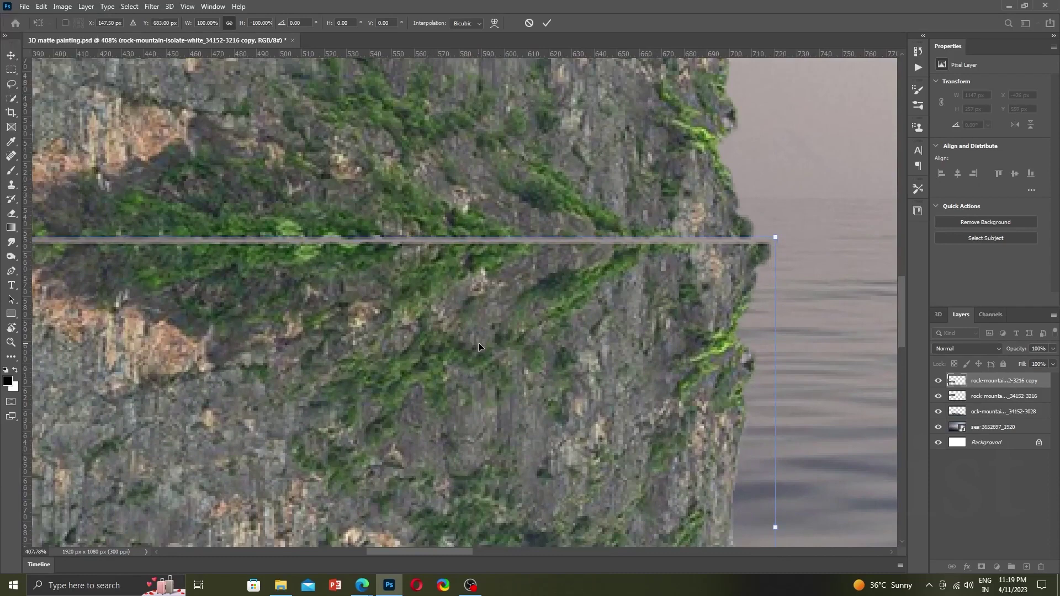
{"action": "key", "text": "Left"}
{"action": "key", "text": "Left"}
{"action": "key", "text": "Left"}
{"action": "key", "text": "Left"}
{"action": "key", "text": "Left"}
{"action": "key", "text": "Left"}
{"action": "key", "text": "Left"}
{"action": "key", "text": "Up"}
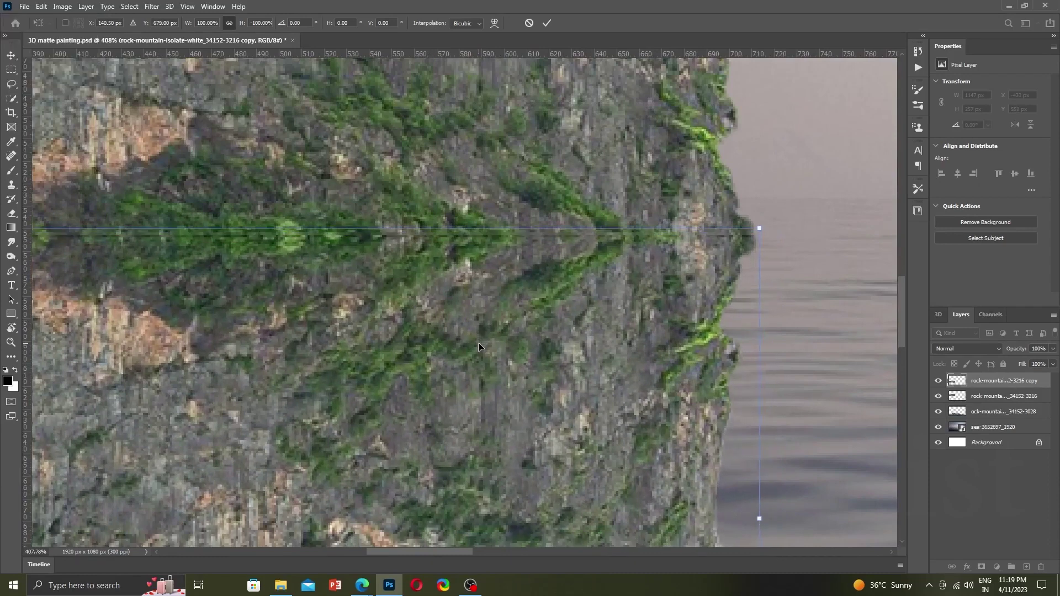
{"action": "key", "text": "Up"}
{"action": "key", "text": "Up"}
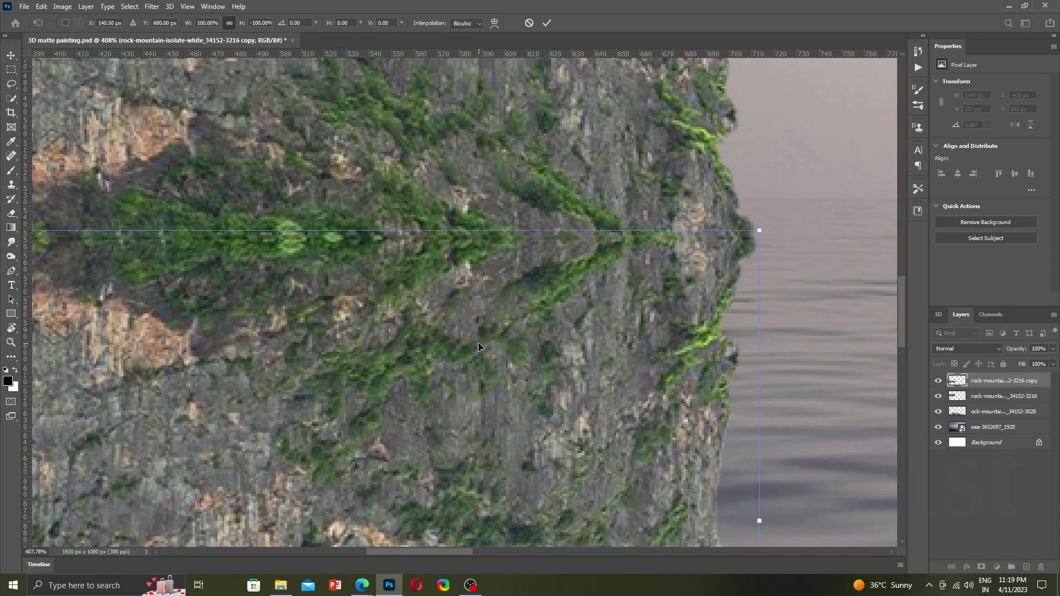
{"action": "scroll", "coordinate": [478, 346], "scroll_direction": "down", "scroll_amount": 1}
{"action": "scroll", "coordinate": [478, 346], "scroll_direction": "down", "scroll_amount": 2}
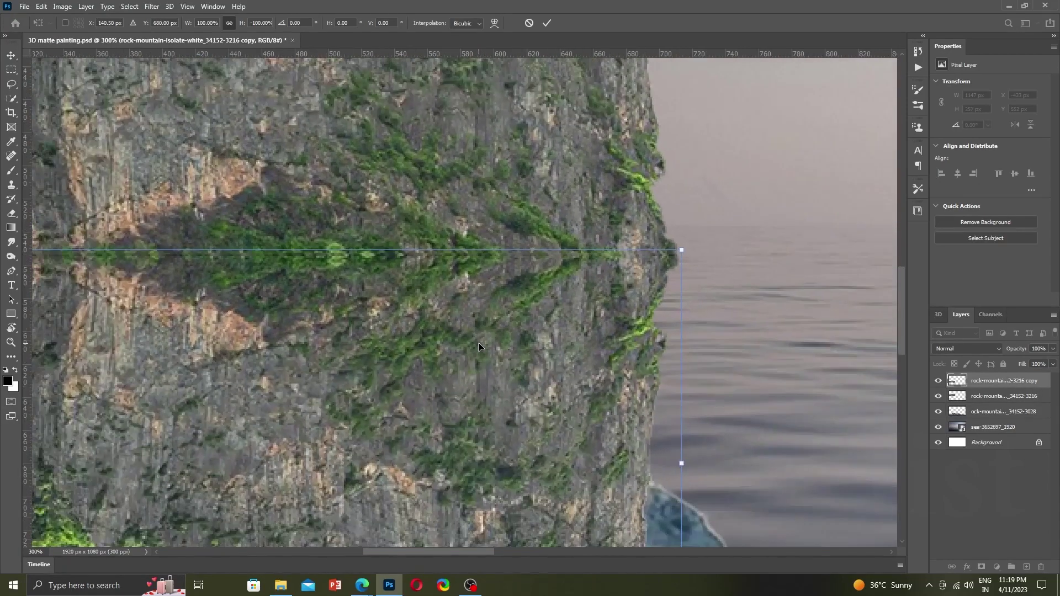
{"action": "scroll", "coordinate": [479, 346], "scroll_direction": "down", "scroll_amount": 1}
{"action": "scroll", "coordinate": [478, 346], "scroll_direction": "down", "scroll_amount": 1}
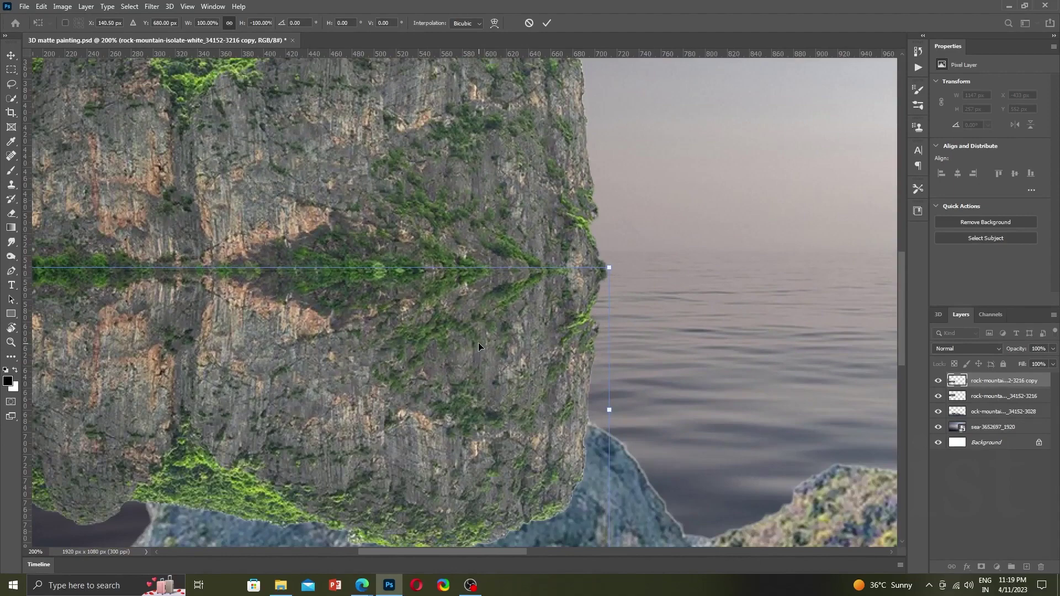
{"action": "key", "text": "ctrl+0"}
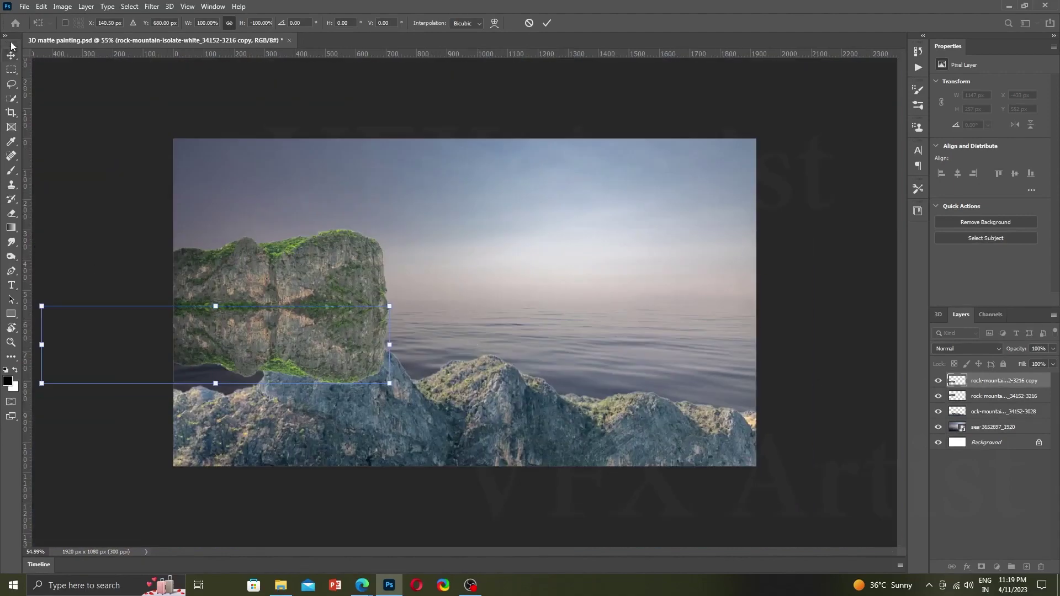
{"action": "key", "text": "Return"}
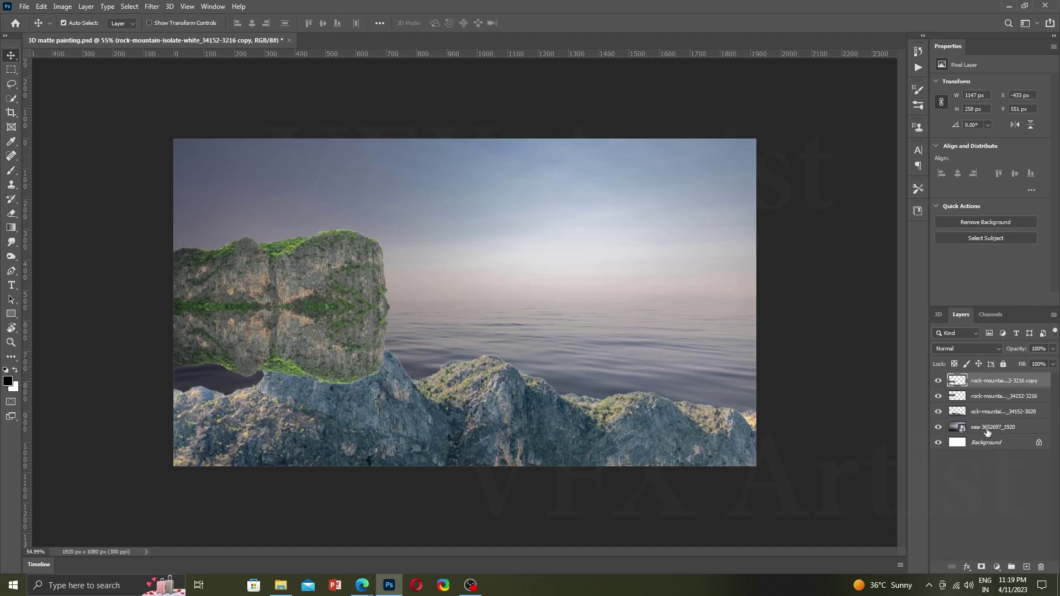
Move the foreground mountain layer to the top and reapply the blur to the reflection copy.
{"action": "left_click_drag", "start_coordinate": [989, 417], "coordinate": [992, 380]}
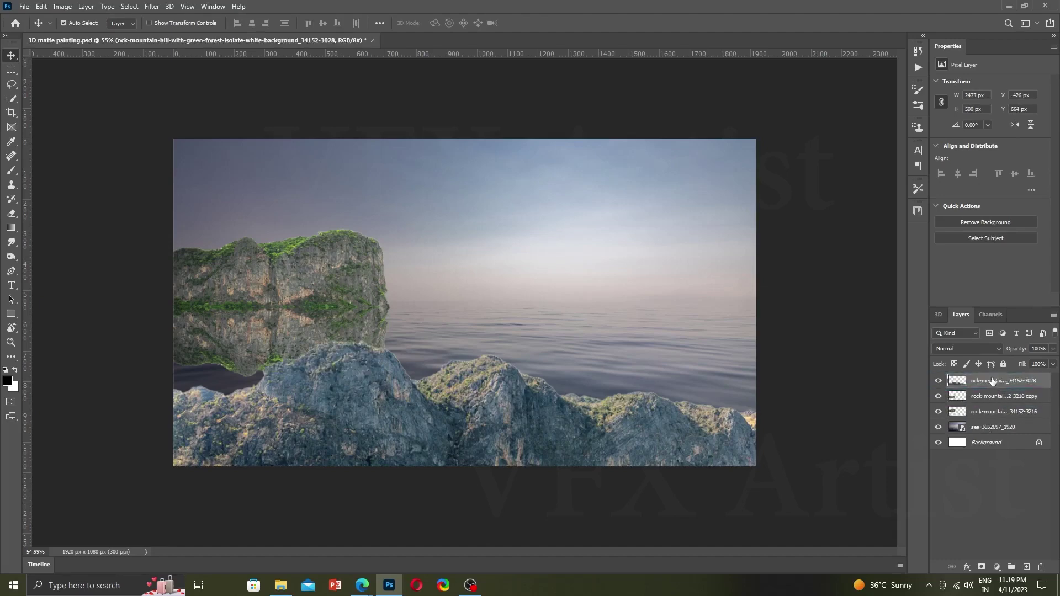
{"action": "left_click", "coordinate": [996, 397]}
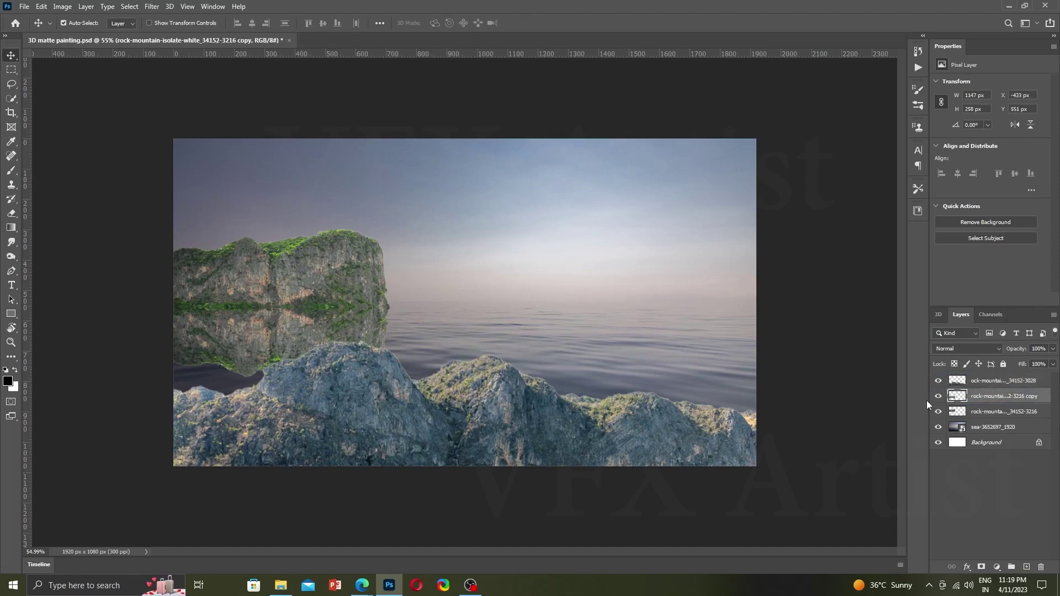
{"action": "key", "text": "ctrl+f"}
Lower the reflection's opacity to 47% and add a layer mask.
{"action": "left_click", "coordinate": [1052, 350]}
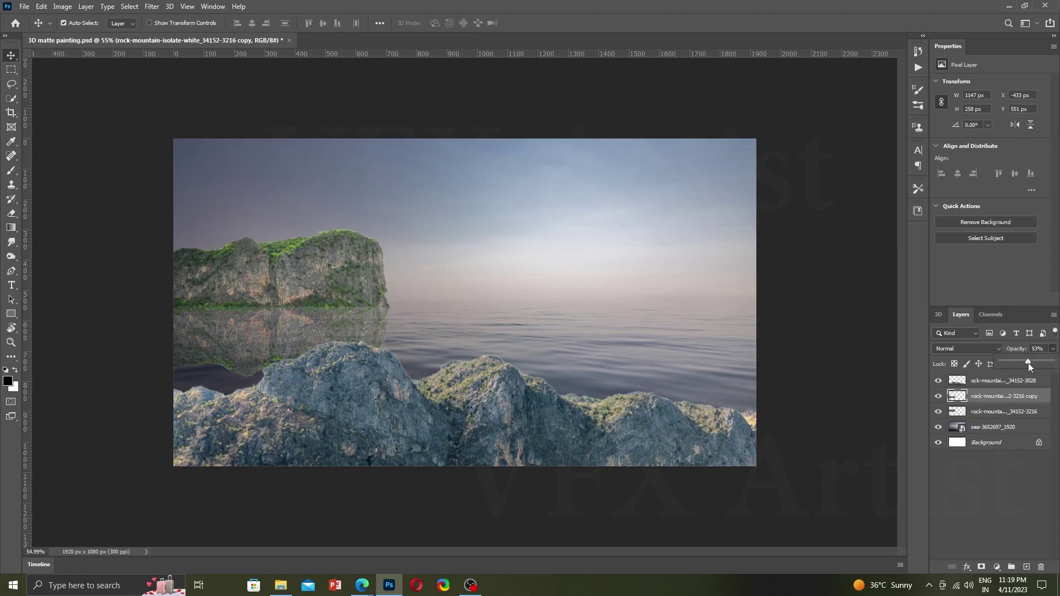
{"action": "left_click_drag", "start_coordinate": [1028, 363], "coordinate": [1019, 362]}
{"action": "left_click", "coordinate": [982, 568]}
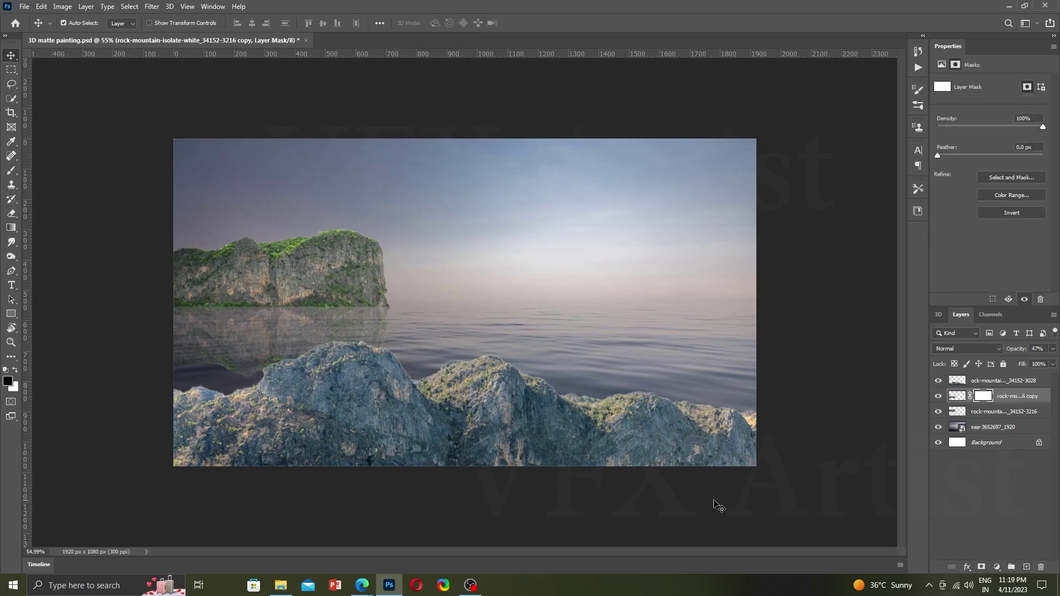
Paint black on the reflection's mask with a 58% opacity brush to fade it into the water.
{"action": "key", "text": "b"}
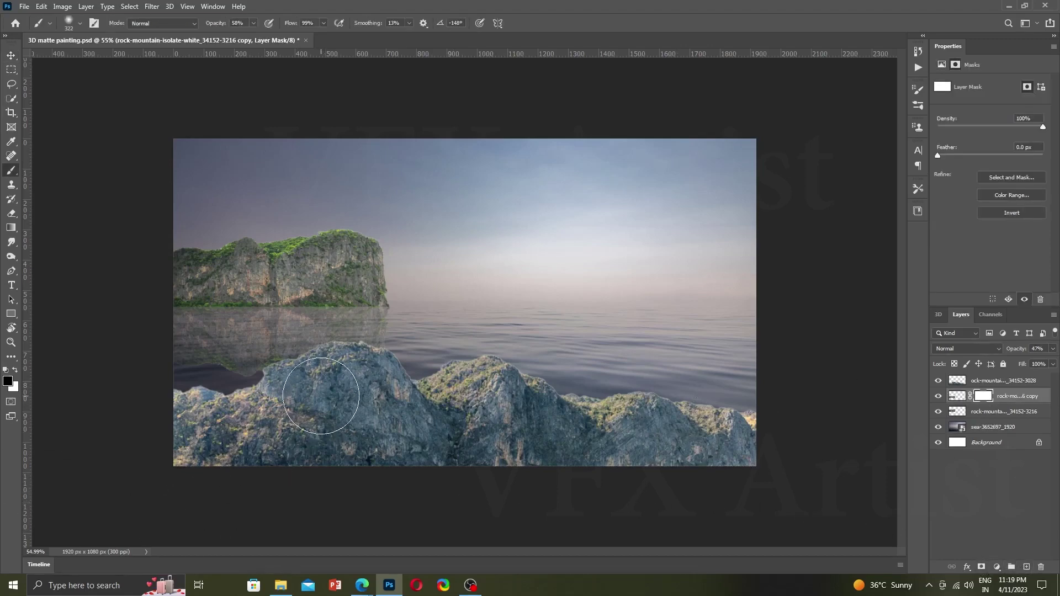
{"action": "left_click_drag", "start_coordinate": [375, 368], "coordinate": [243, 409]}
{"action": "scroll", "coordinate": [232, 398], "scroll_direction": "up", "scroll_amount": 2}
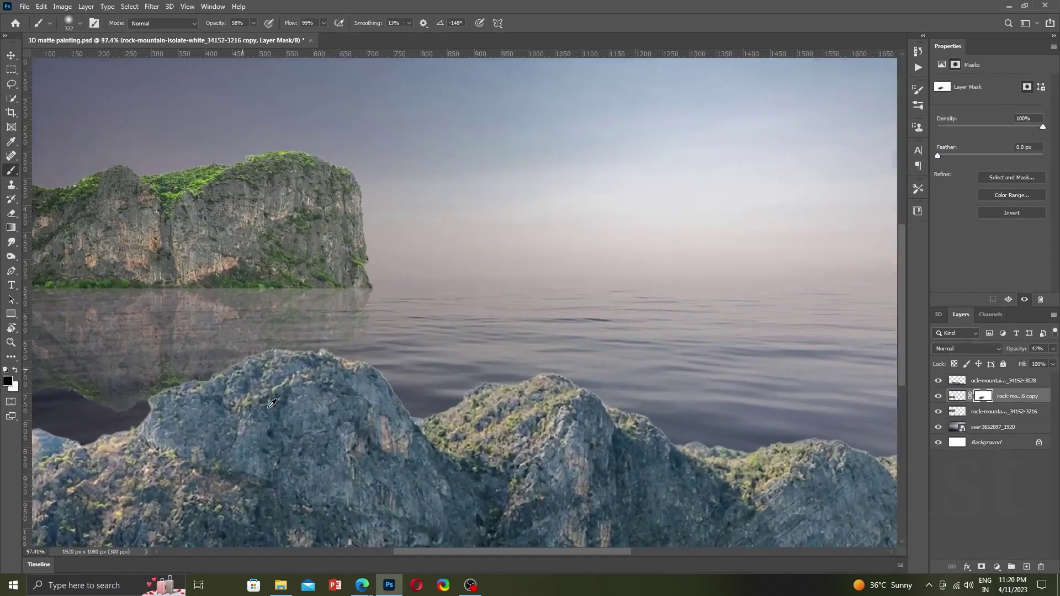
{"action": "scroll", "coordinate": [174, 368], "scroll_direction": "up", "scroll_amount": 2}
{"action": "scroll", "coordinate": [174, 368], "scroll_direction": "up", "scroll_amount": 1}
{"action": "mouse_move", "coordinate": [174, 369]}
{"action": "left_mouse_down"}
{"action": "mouse_move", "coordinate": [421, 331]}
{"action": "mouse_move", "coordinate": [492, 284]}
{"action": "left_mouse_up"}
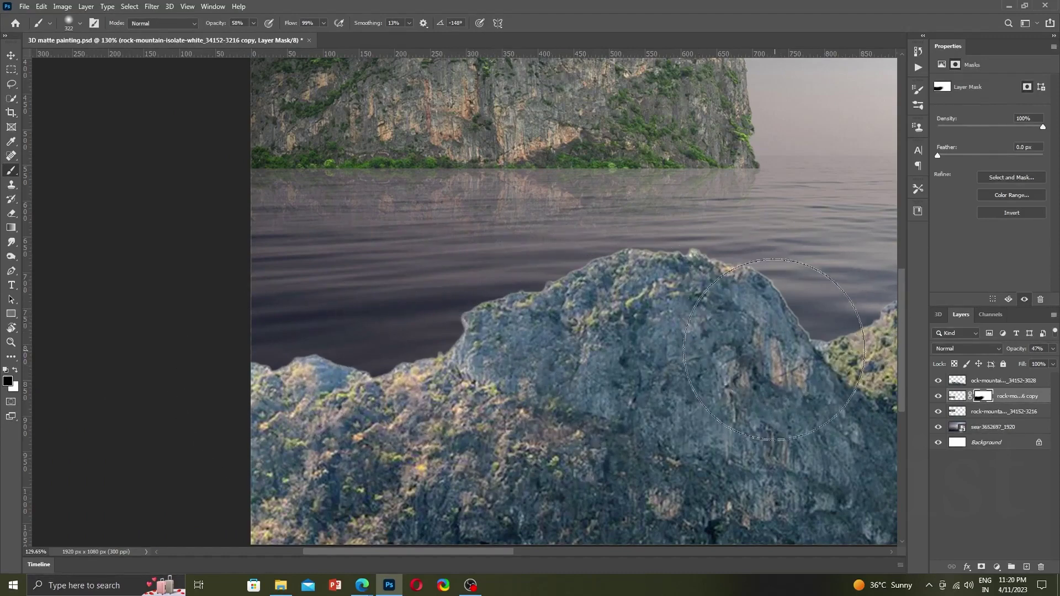
{"action": "left_click_drag", "start_coordinate": [444, 318], "coordinate": [598, 423]}
{"action": "scroll", "coordinate": [644, 301], "scroll_direction": "up", "scroll_amount": 5}
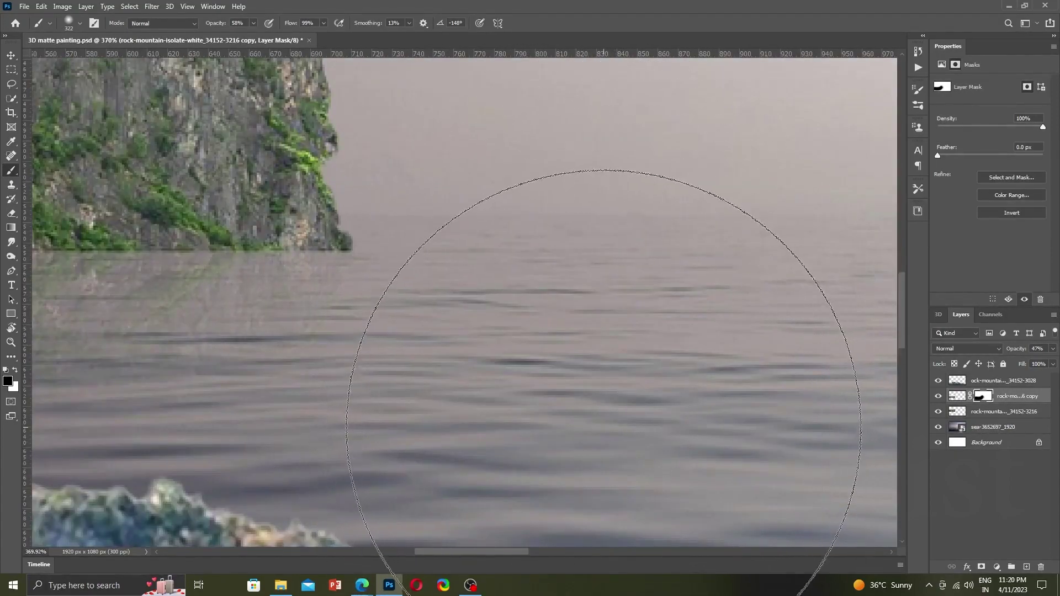
Fit the image on screen, reselect the reflection layer's pixels, and save the document.
{"action": "key", "text": "ctrl+0"}
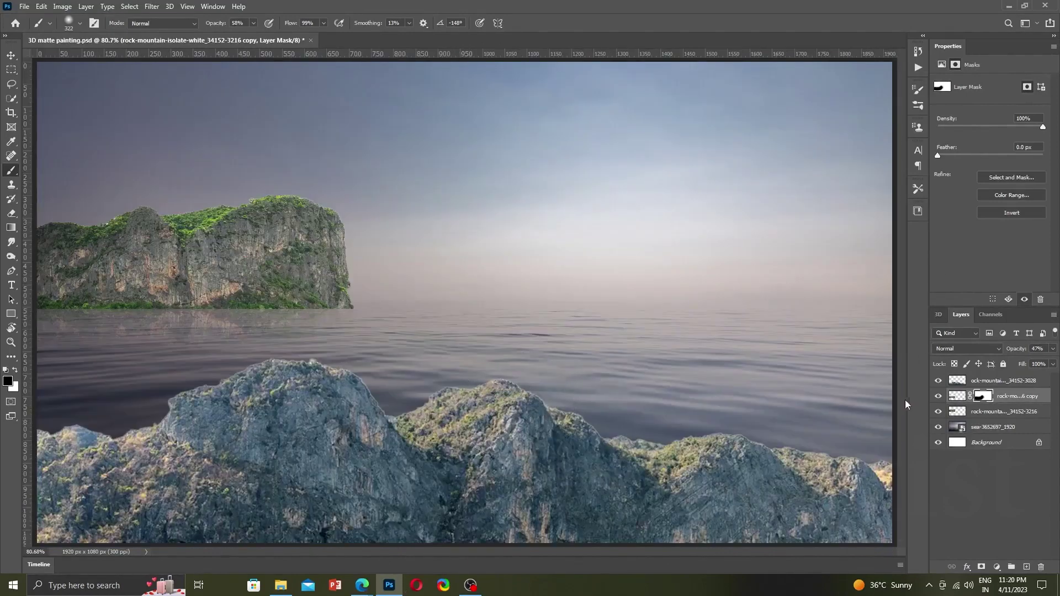
{"action": "left_click", "coordinate": [956, 397]}
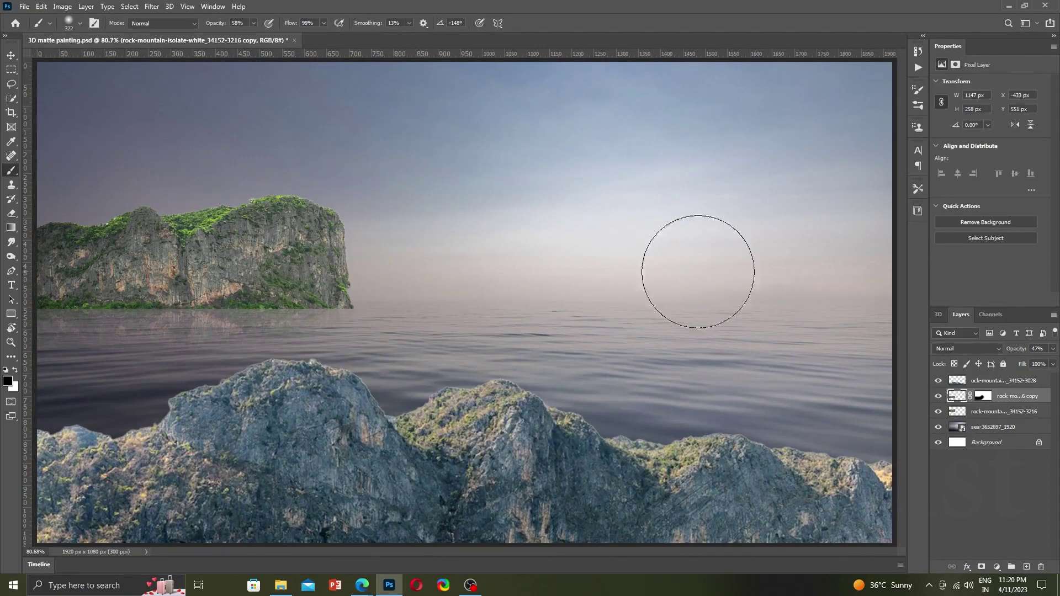
{"action": "key", "text": "ctrl+s"}
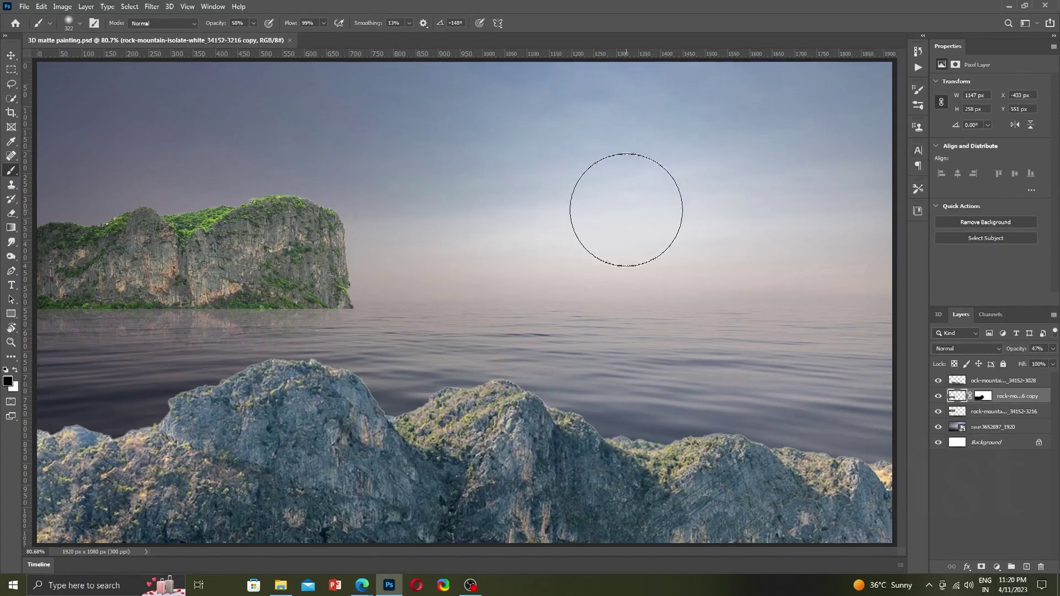
{"action": "key", "text": "v"}
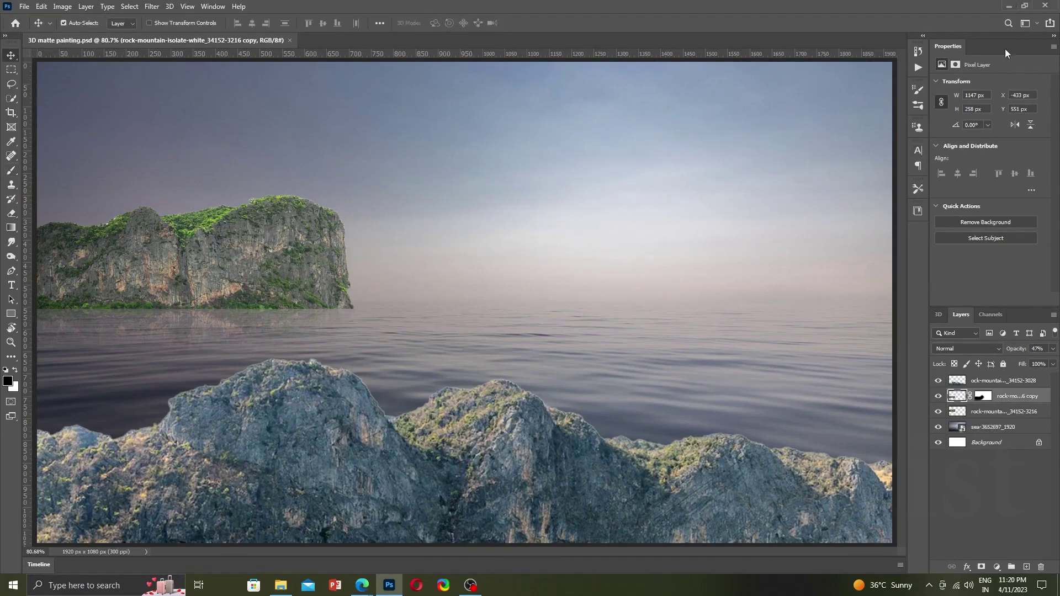
Drag rock image '1' from the Desktop folder into the Photoshop document.
{"action": "left_click", "coordinate": [1008, 6]}
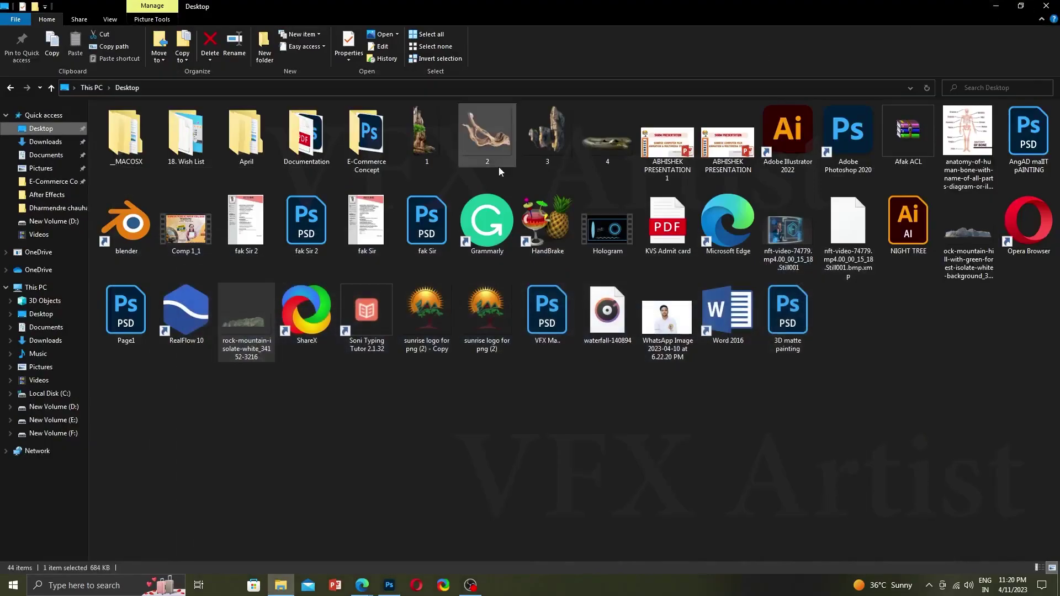
{"action": "mouse_move", "coordinate": [524, 144]}
{"action": "left_mouse_down"}
{"action": "mouse_move", "coordinate": [508, 213]}
{"action": "mouse_move", "coordinate": [534, 153]}
{"action": "left_mouse_up"}
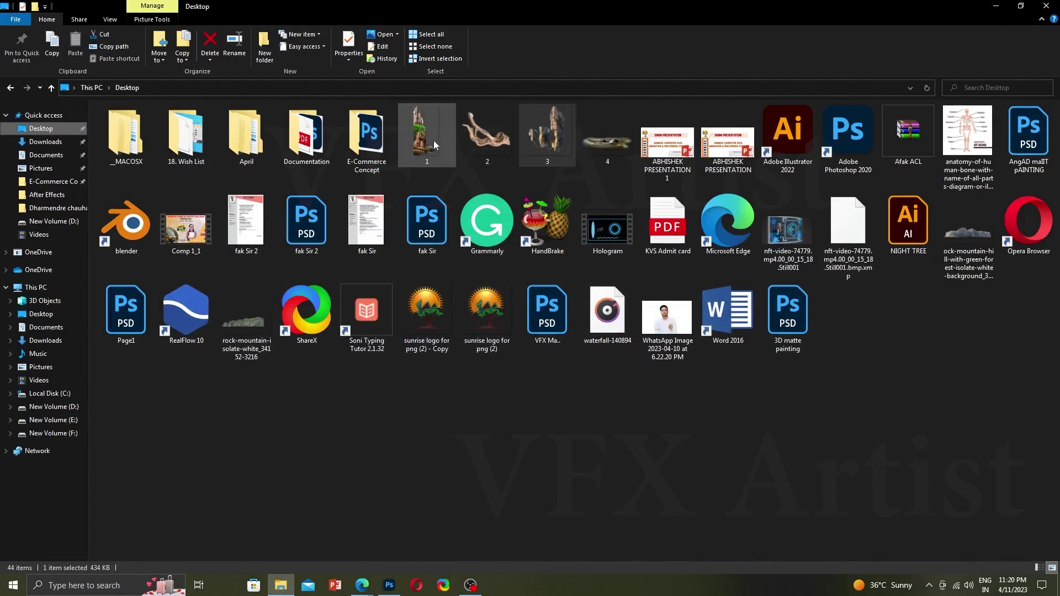
{"action": "mouse_move", "coordinate": [433, 141]}
{"action": "left_mouse_down"}
{"action": "mouse_move", "coordinate": [396, 548]}
{"action": "mouse_move", "coordinate": [488, 338]}
{"action": "mouse_move", "coordinate": [751, 322]}
{"action": "left_mouse_up"}
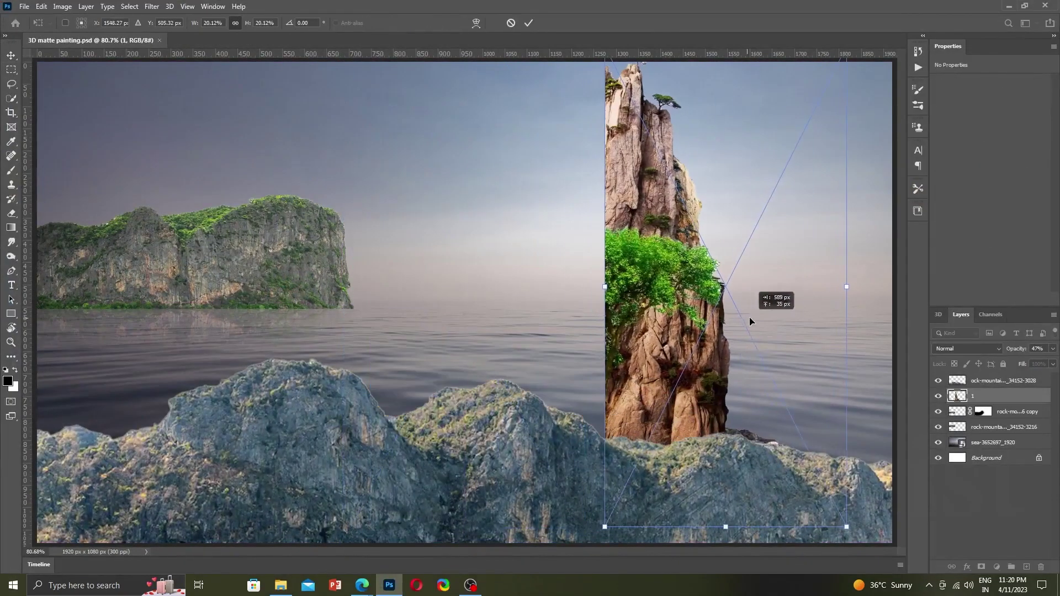
Flip the tall pillar image horizontally, then move and shrink it toward the right.
{"action": "right_click", "coordinate": [755, 319]}
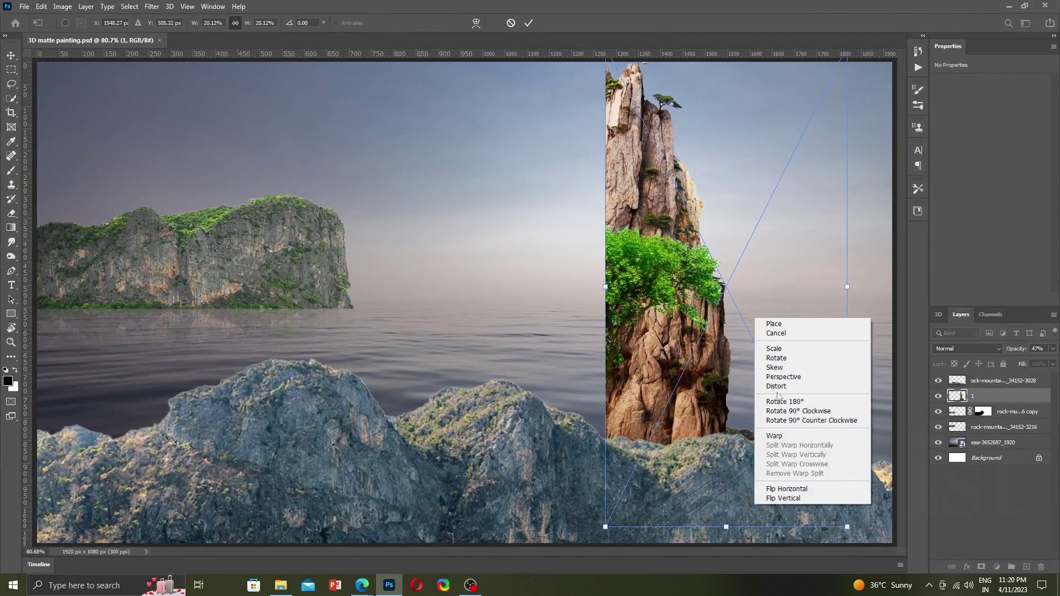
{"action": "left_click", "coordinate": [789, 490]}
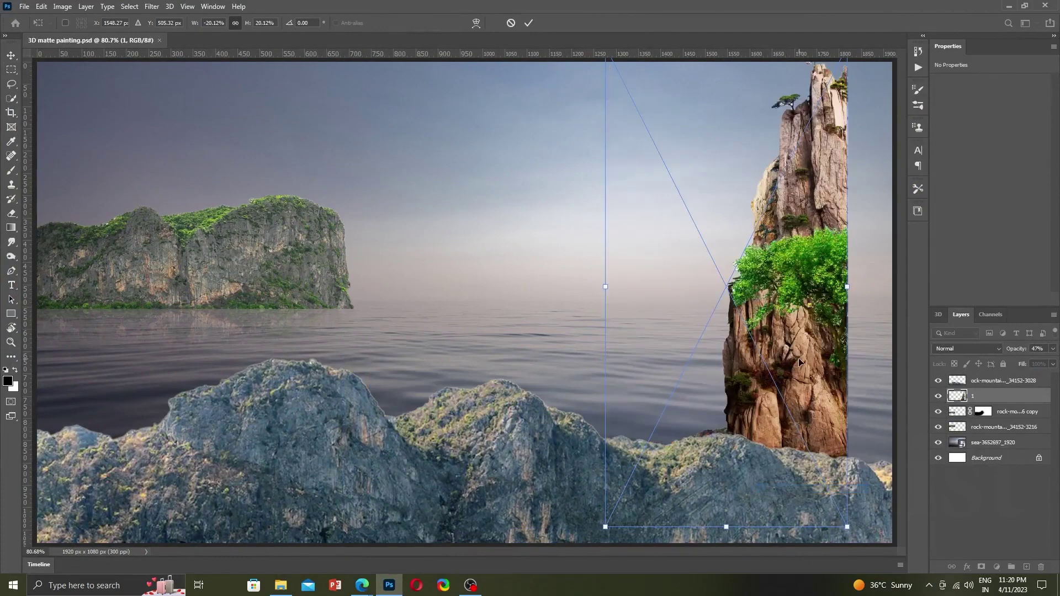
{"action": "mouse_move", "coordinate": [799, 361]}
{"action": "left_mouse_down"}
{"action": "mouse_move", "coordinate": [862, 359]}
{"action": "mouse_move", "coordinate": [889, 224]}
{"action": "mouse_move", "coordinate": [882, 281]}
{"action": "mouse_move", "coordinate": [866, 301]}
{"action": "left_mouse_up"}
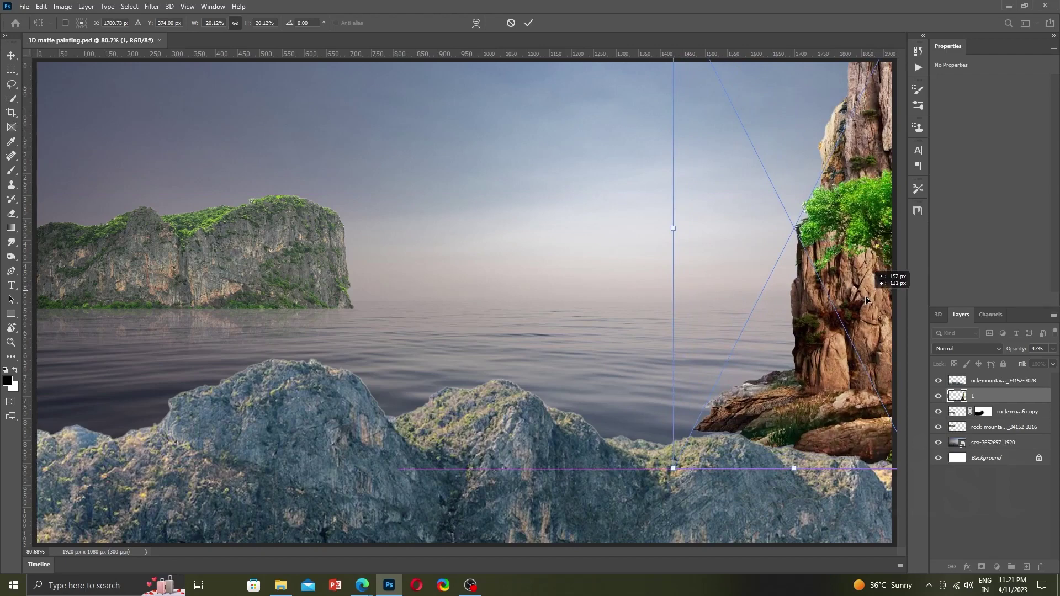
{"action": "mouse_move", "coordinate": [866, 300]}
{"action": "left_mouse_down"}
{"action": "mouse_move", "coordinate": [574, 370]}
{"action": "mouse_move", "coordinate": [571, 411]}
{"action": "left_mouse_up"}
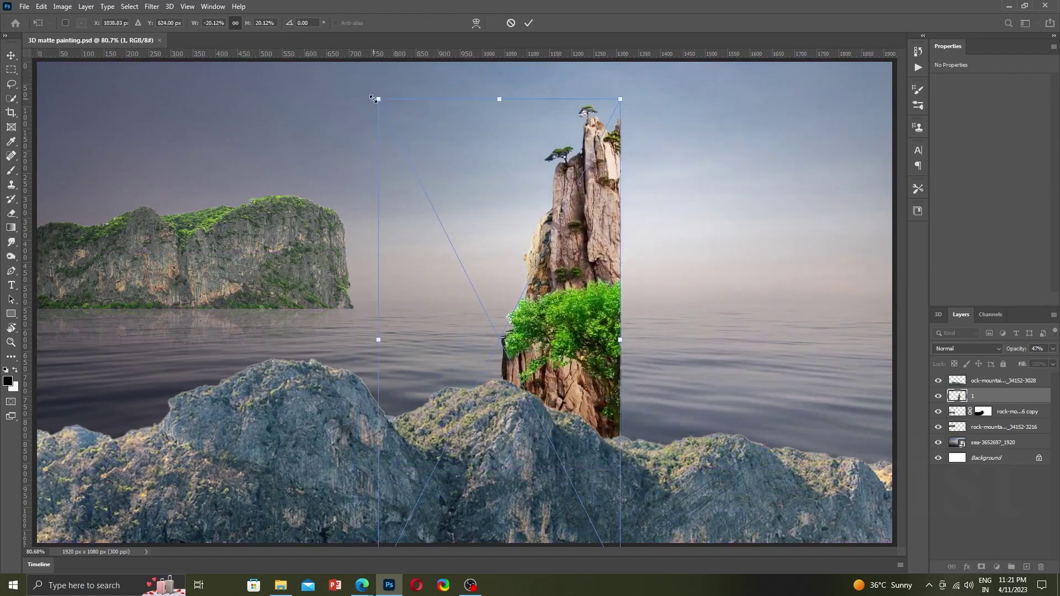
{"action": "left_click_drag", "start_coordinate": [373, 98], "coordinate": [481, 304]}
{"action": "mouse_move", "coordinate": [542, 359]}
{"action": "left_mouse_down"}
{"action": "mouse_move", "coordinate": [857, 227]}
{"action": "mouse_move", "coordinate": [863, 260]}
{"action": "mouse_move", "coordinate": [820, 277]}
{"action": "mouse_move", "coordinate": [824, 311]}
{"action": "mouse_move", "coordinate": [814, 311]}
{"action": "mouse_move", "coordinate": [823, 303]}
{"action": "mouse_move", "coordinate": [795, 299]}
{"action": "mouse_move", "coordinate": [819, 296]}
{"action": "mouse_move", "coordinate": [813, 303]}
{"action": "mouse_move", "coordinate": [813, 215]}
{"action": "mouse_move", "coordinate": [725, 193]}
{"action": "mouse_move", "coordinate": [755, 235]}
{"action": "left_mouse_up"}
Cancel the pillar placement and restore the island and reflection layers.
{"action": "key", "text": "Escape"}
{"action": "key", "text": "ctrl+alt+z"}
{"action": "key", "text": "ctrl+alt+z"}
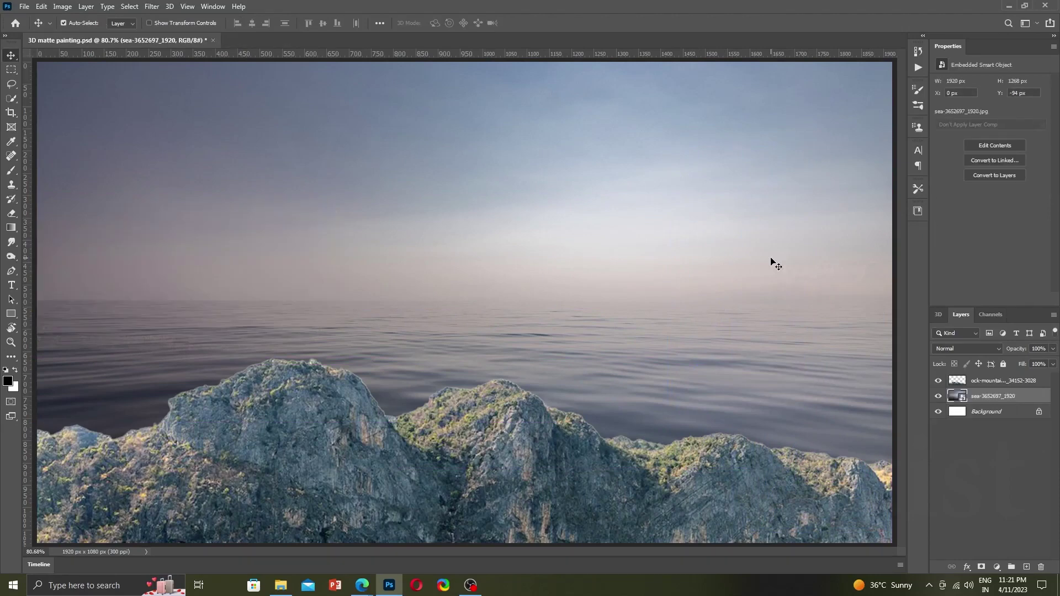
{"action": "key", "text": "ctrl+shift+z"}
{"action": "key", "text": "ctrl+shift+z"}
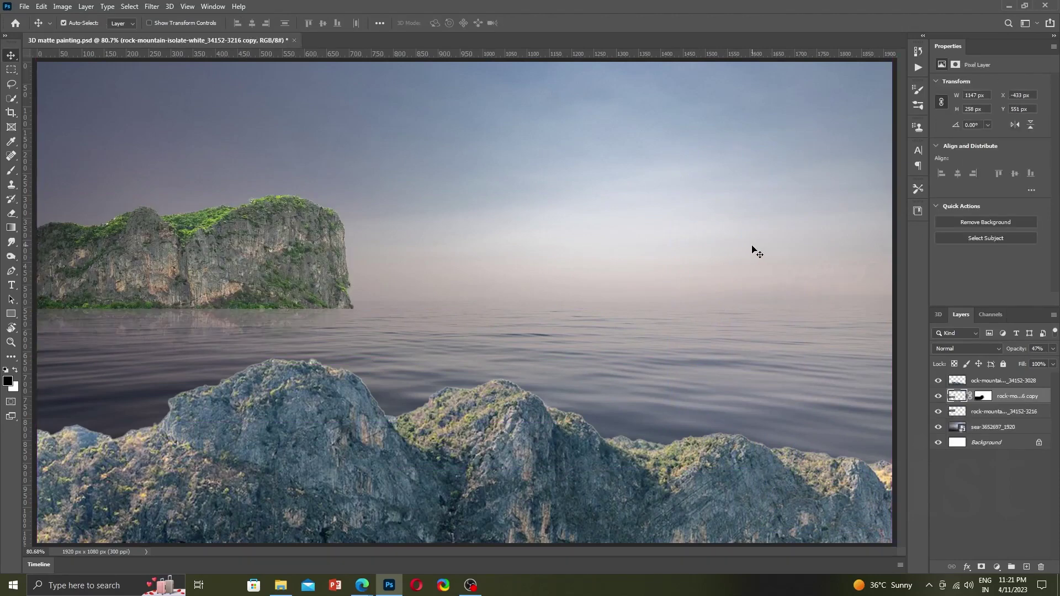
{"action": "key", "text": "ctrl"}
Drop rock image 3 from the Desktop onto the canvas and move it up-right.
{"action": "left_click", "coordinate": [982, 395]}
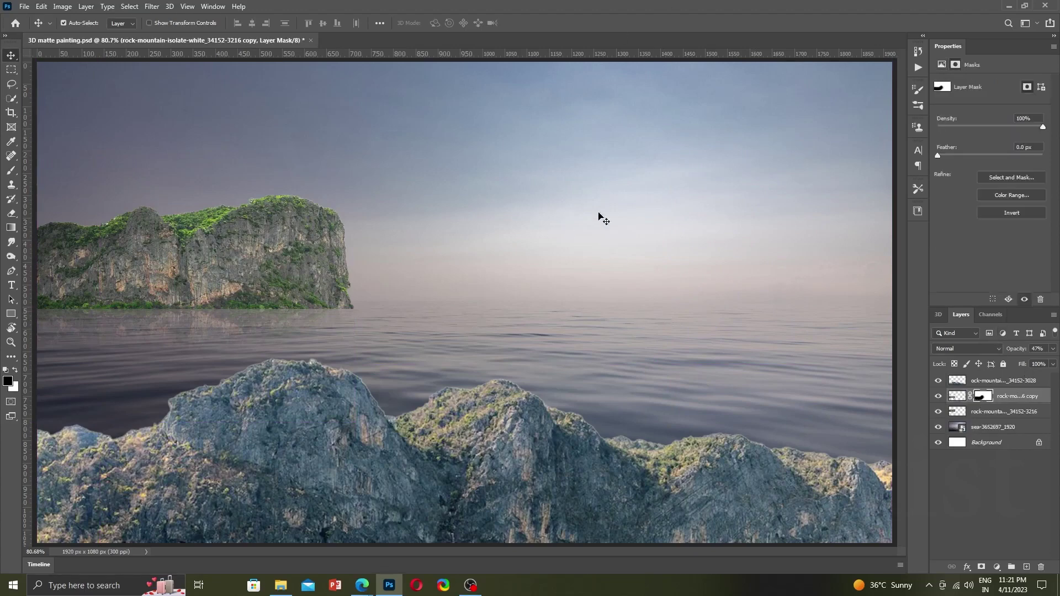
{"action": "left_click", "coordinate": [1009, 7]}
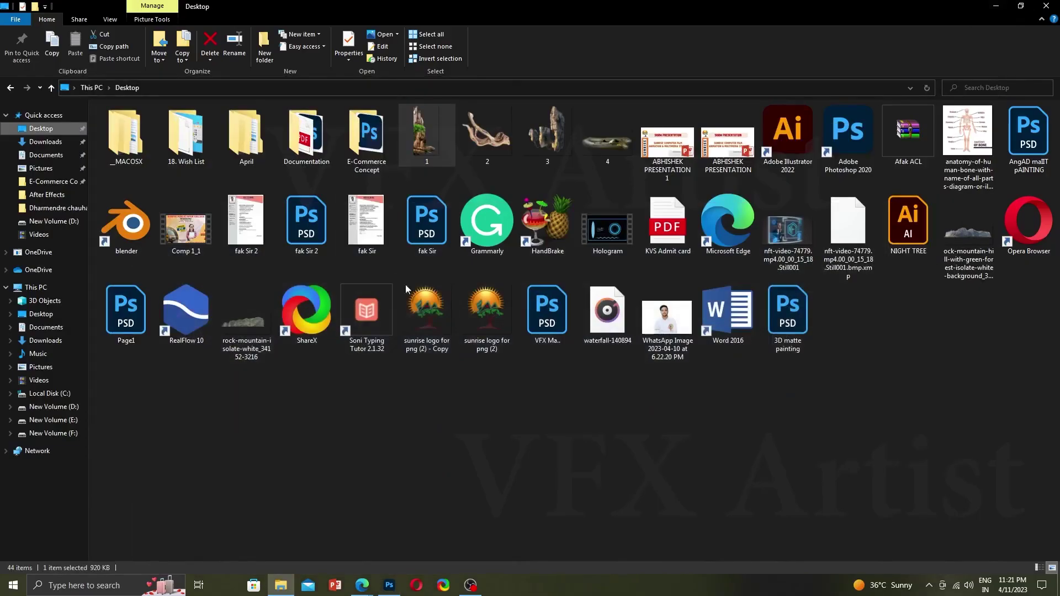
{"action": "mouse_move", "coordinate": [547, 135]}
{"action": "left_mouse_down"}
{"action": "mouse_move", "coordinate": [403, 385]}
{"action": "mouse_move", "coordinate": [649, 206]}
{"action": "left_mouse_up"}
{"action": "mouse_move", "coordinate": [622, 262]}
{"action": "left_mouse_down"}
{"action": "mouse_move", "coordinate": [736, 209]}
{"action": "mouse_move", "coordinate": [721, 233]}
{"action": "left_mouse_up"}
Resize the floating rocks and settle them against the painting's right edge.
{"action": "key", "text": "ctrl+minus"}
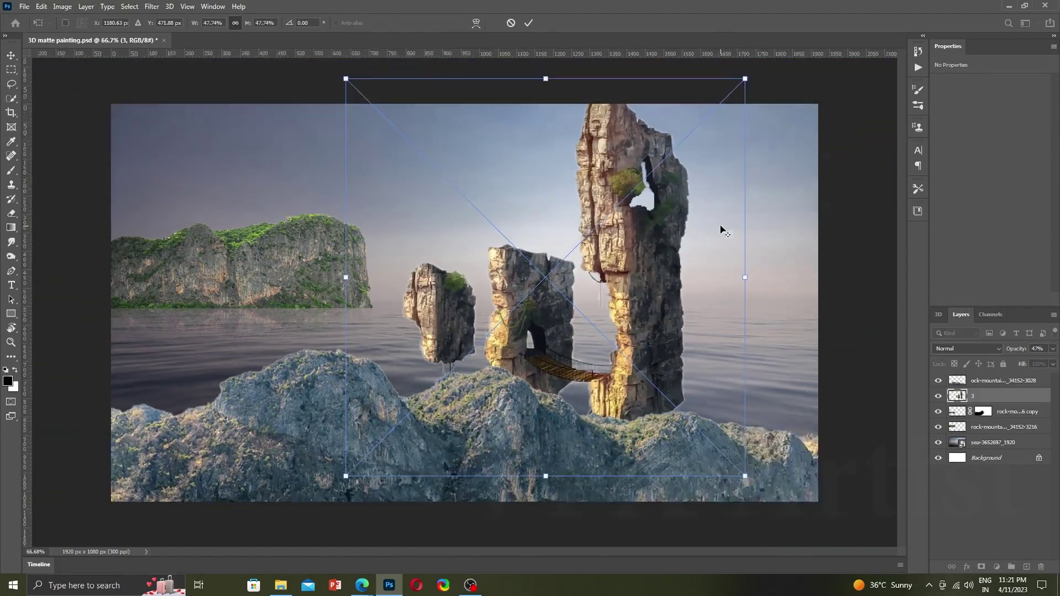
{"action": "key", "text": "ctrl+minus"}
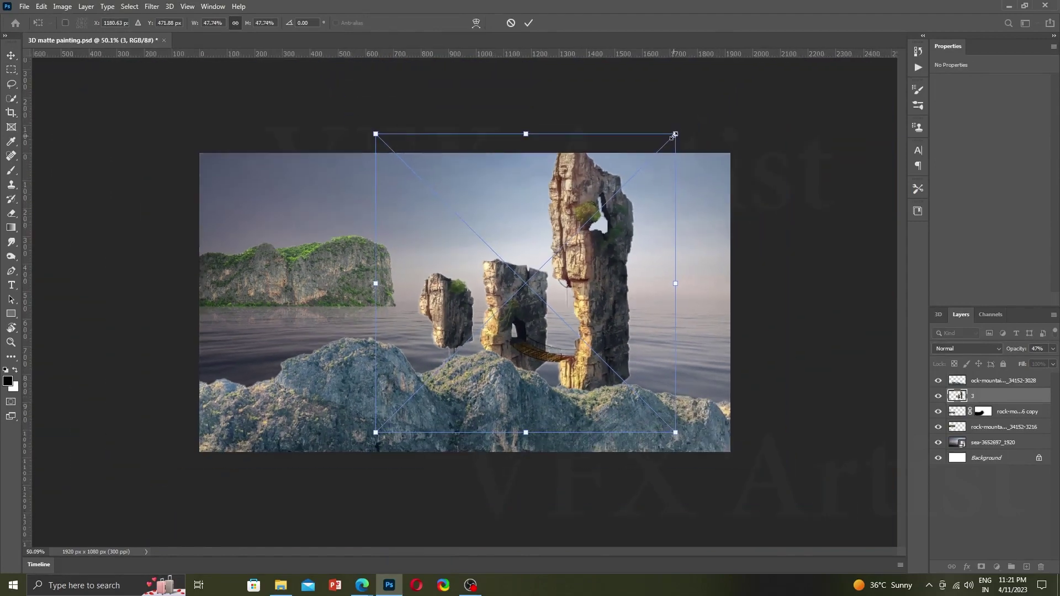
{"action": "left_click_drag", "start_coordinate": [675, 135], "coordinate": [511, 298]}
{"action": "mouse_move", "coordinate": [460, 325]}
{"action": "left_mouse_down"}
{"action": "mouse_move", "coordinate": [550, 256]}
{"action": "mouse_move", "coordinate": [610, 184]}
{"action": "mouse_move", "coordinate": [524, 223]}
{"action": "mouse_move", "coordinate": [688, 216]}
{"action": "mouse_move", "coordinate": [753, 166]}
{"action": "left_mouse_up"}
{"action": "left_click_drag", "start_coordinate": [713, 232], "coordinate": [685, 236]}
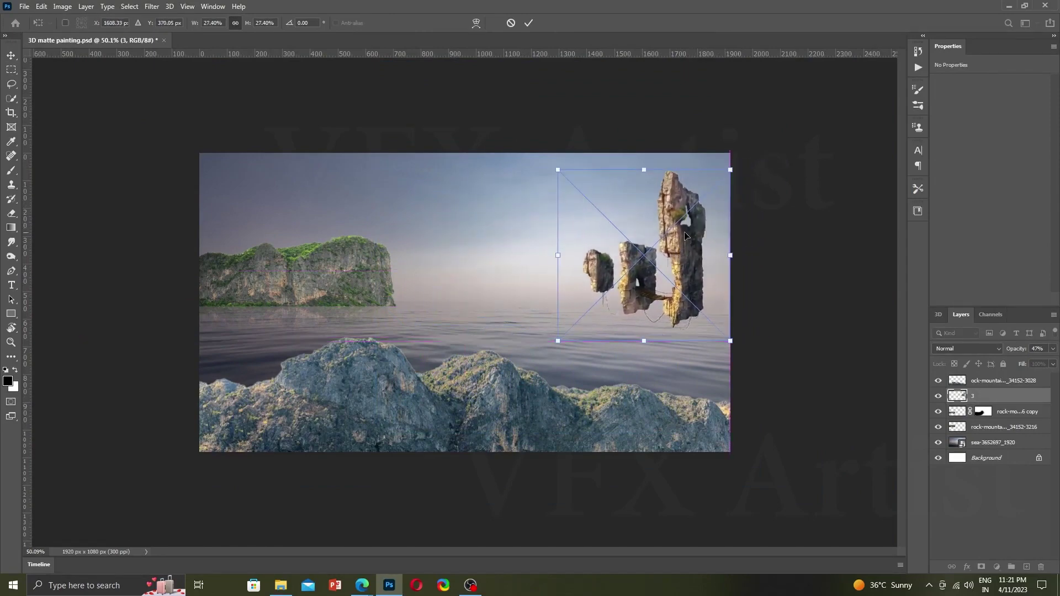
{"action": "left_click_drag", "start_coordinate": [726, 172], "coordinate": [741, 158]}
{"action": "left_click_drag", "start_coordinate": [691, 218], "coordinate": [677, 228]}
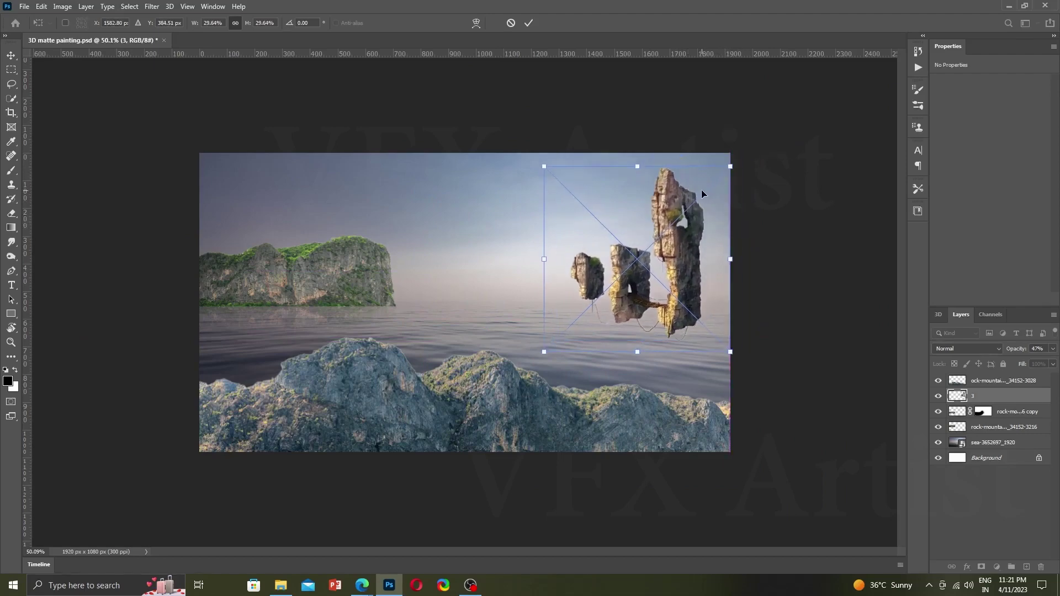
{"action": "key", "text": "ctrl+0"}
Commit and rasterize the floating-rocks layer, then drag the driftwood image from Explorer.
{"action": "key", "text": "Return"}
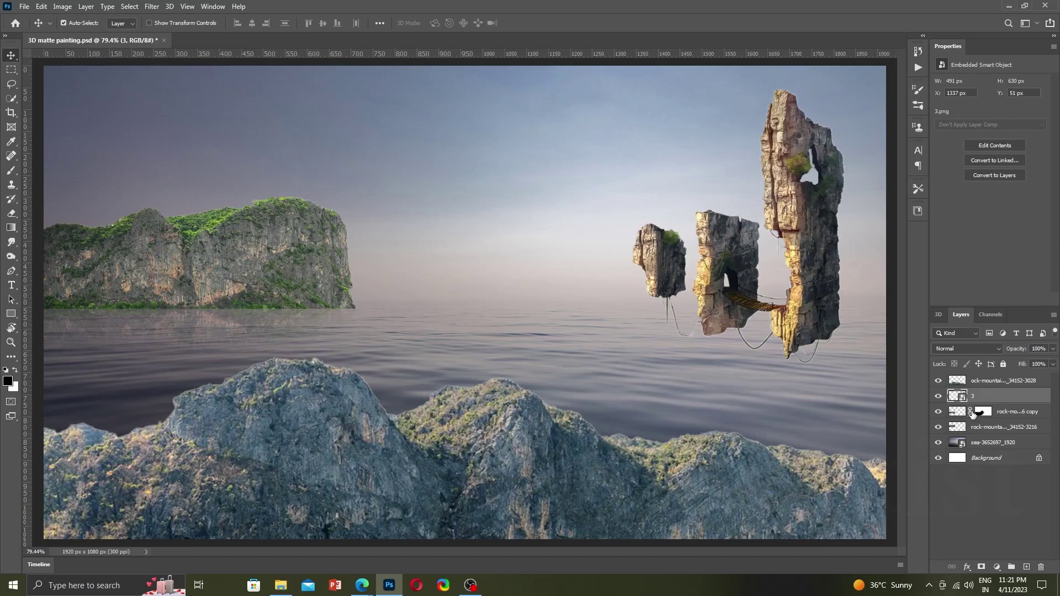
{"action": "right_click", "coordinate": [976, 399]}
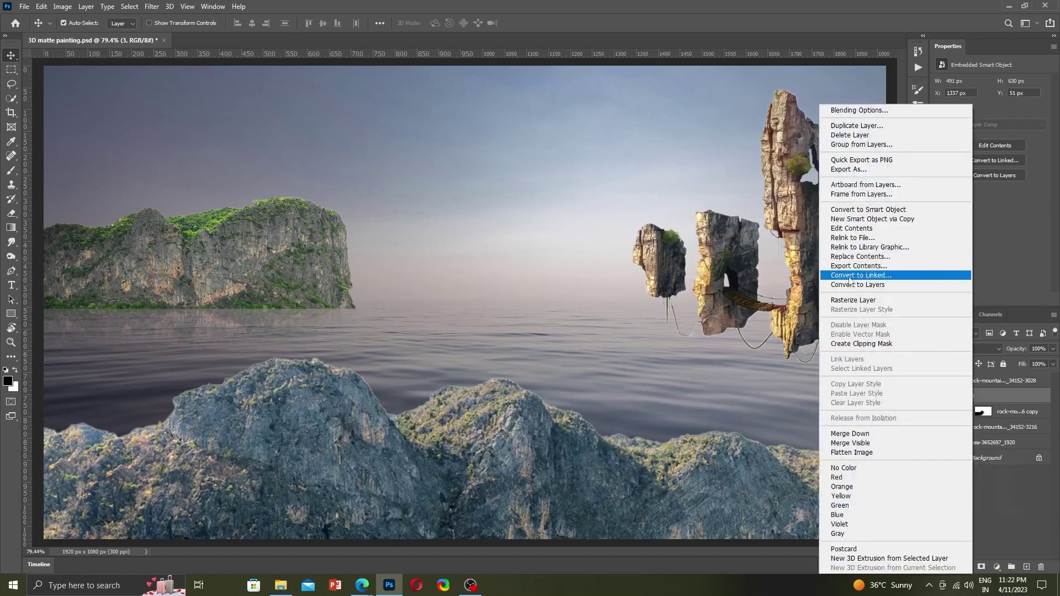
{"action": "left_click", "coordinate": [853, 304]}
{"action": "left_click", "coordinate": [1009, 6]}
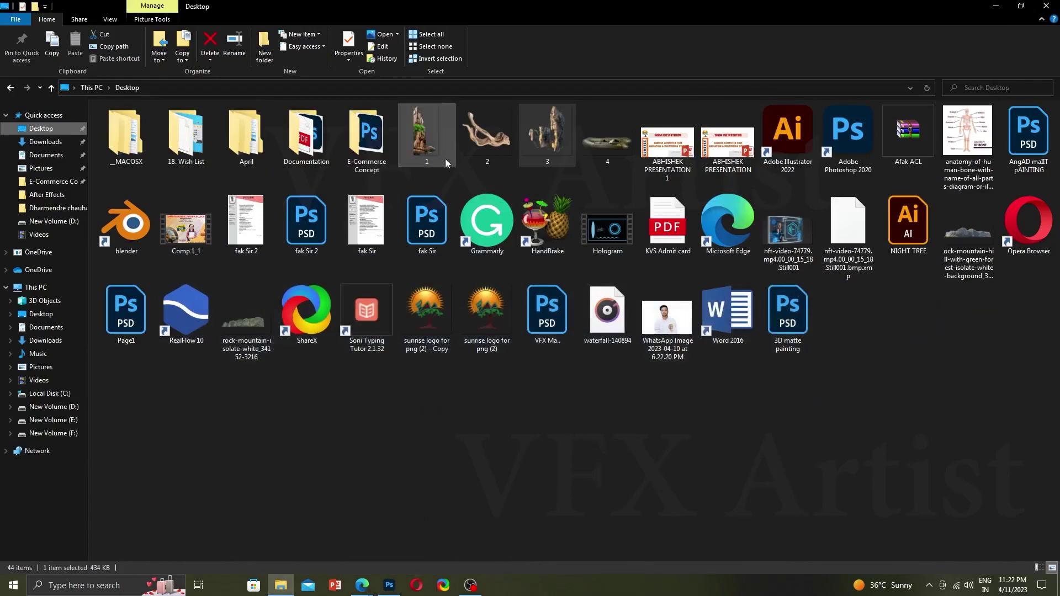
{"action": "left_click_drag", "start_coordinate": [493, 140], "coordinate": [393, 591]}
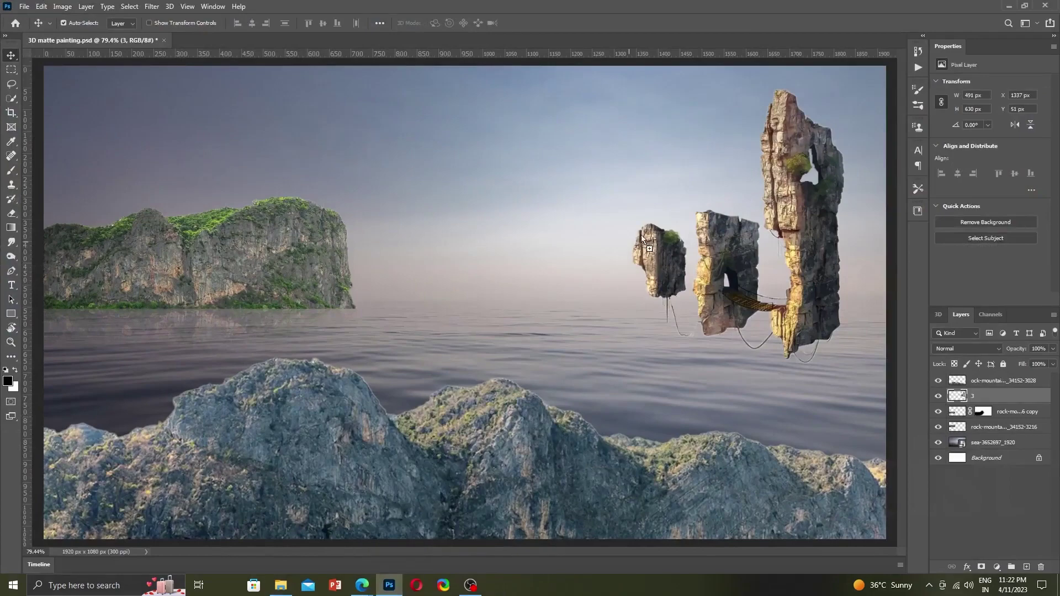
Place driftwood image 2, shrink it to about 20%, and fit it against the small rock pillar.
{"action": "left_click_drag", "start_coordinate": [394, 591], "coordinate": [644, 255]}
{"action": "left_click_drag", "start_coordinate": [584, 382], "coordinate": [603, 270]}
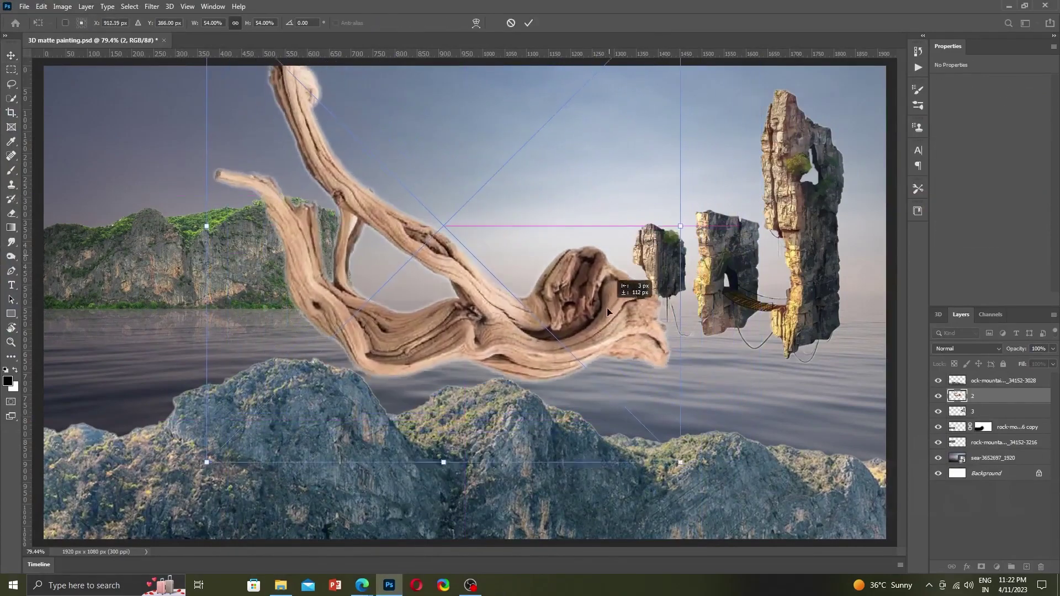
{"action": "left_click_drag", "start_coordinate": [603, 270], "coordinate": [665, 165]}
{"action": "left_click_drag", "start_coordinate": [675, 116], "coordinate": [456, 336]}
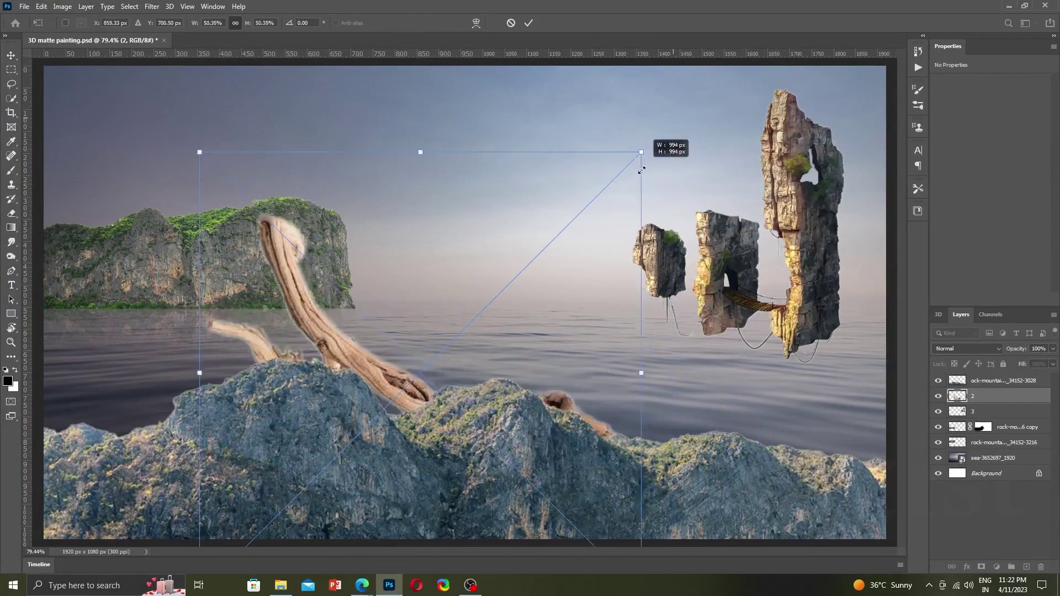
{"action": "mouse_move", "coordinate": [438, 375]}
{"action": "left_mouse_down"}
{"action": "mouse_move", "coordinate": [573, 177]}
{"action": "mouse_move", "coordinate": [644, 130]}
{"action": "mouse_move", "coordinate": [654, 101]}
{"action": "left_mouse_up"}
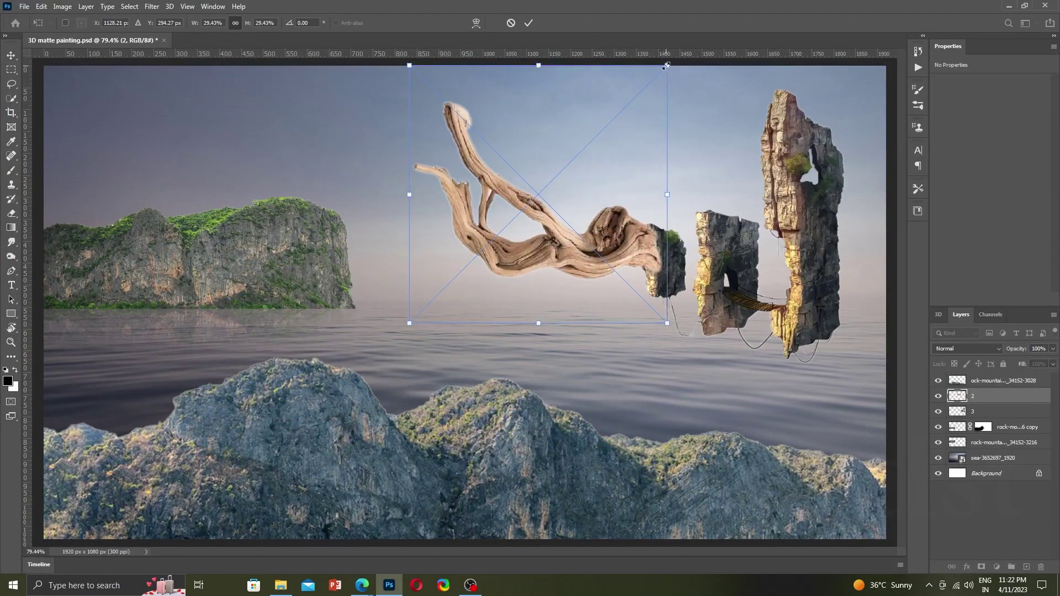
{"action": "left_click_drag", "start_coordinate": [666, 66], "coordinate": [583, 150]}
{"action": "mouse_move", "coordinate": [534, 250]}
{"action": "left_mouse_down"}
{"action": "mouse_move", "coordinate": [615, 208]}
{"action": "mouse_move", "coordinate": [599, 217]}
{"action": "mouse_move", "coordinate": [613, 226]}
{"action": "left_mouse_up"}
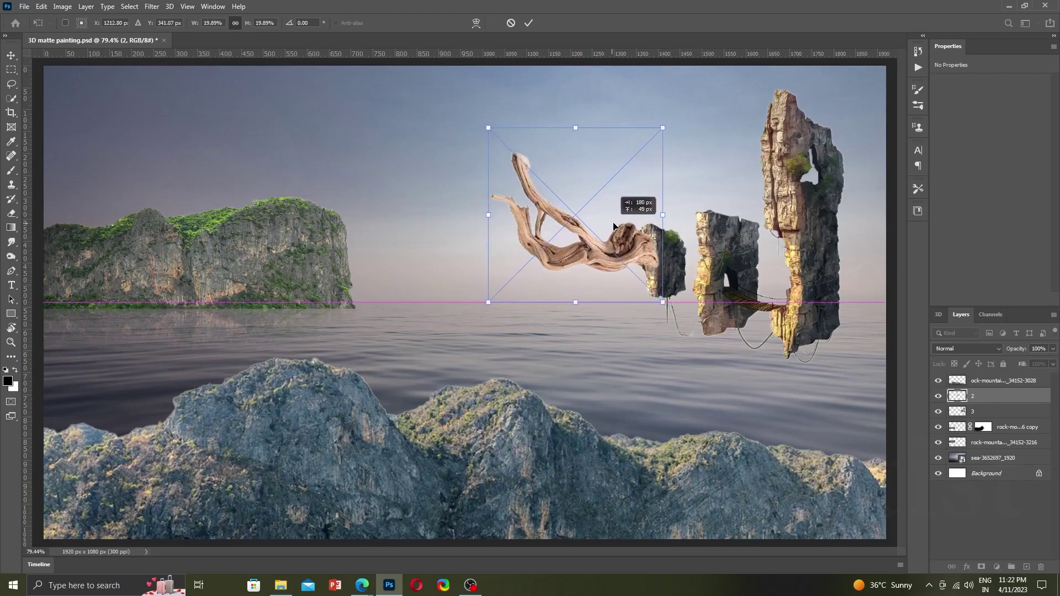
{"action": "left_click_drag", "start_coordinate": [663, 127], "coordinate": [658, 133]}
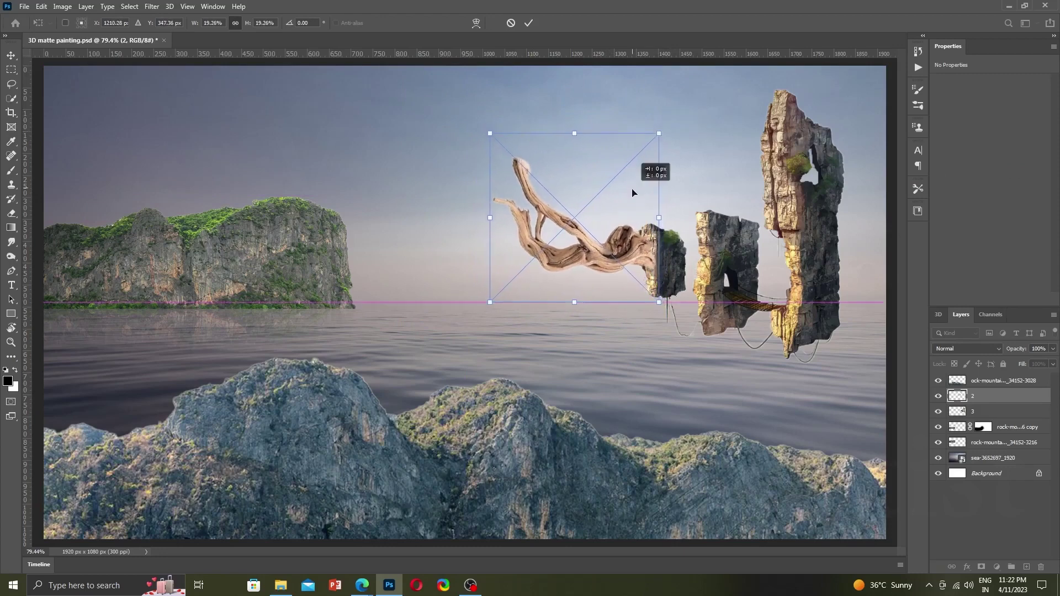
{"action": "mouse_move", "coordinate": [632, 193]}
{"action": "left_mouse_down"}
{"action": "mouse_move", "coordinate": [648, 190]}
{"action": "mouse_move", "coordinate": [599, 184]}
{"action": "mouse_move", "coordinate": [618, 184]}
{"action": "left_mouse_up"}
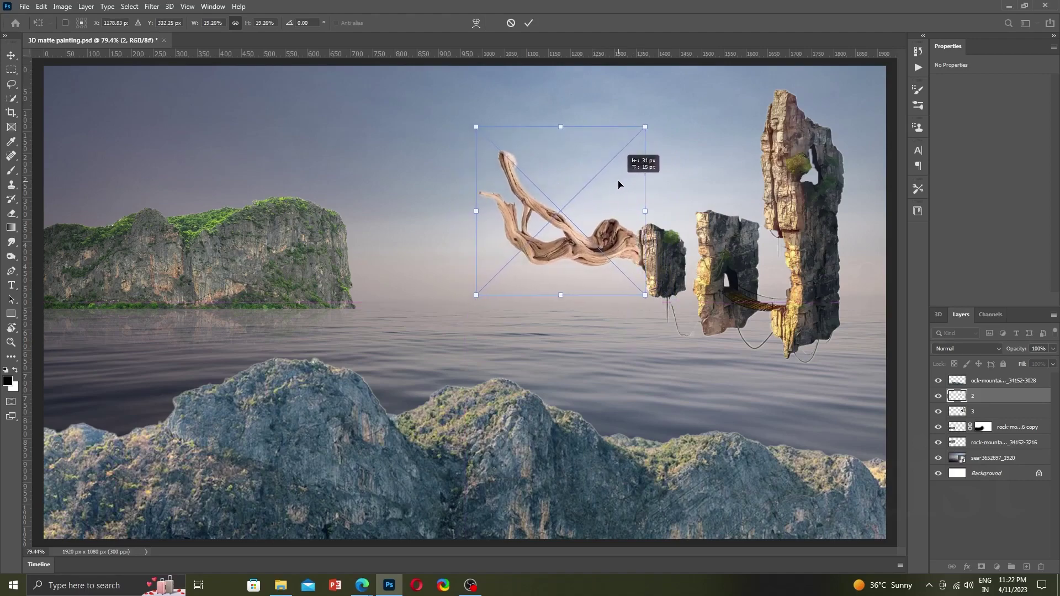
{"action": "scroll", "coordinate": [620, 201], "scroll_direction": "up", "scroll_amount": 3}
{"action": "scroll", "coordinate": [623, 208], "scroll_direction": "up", "scroll_amount": 3}
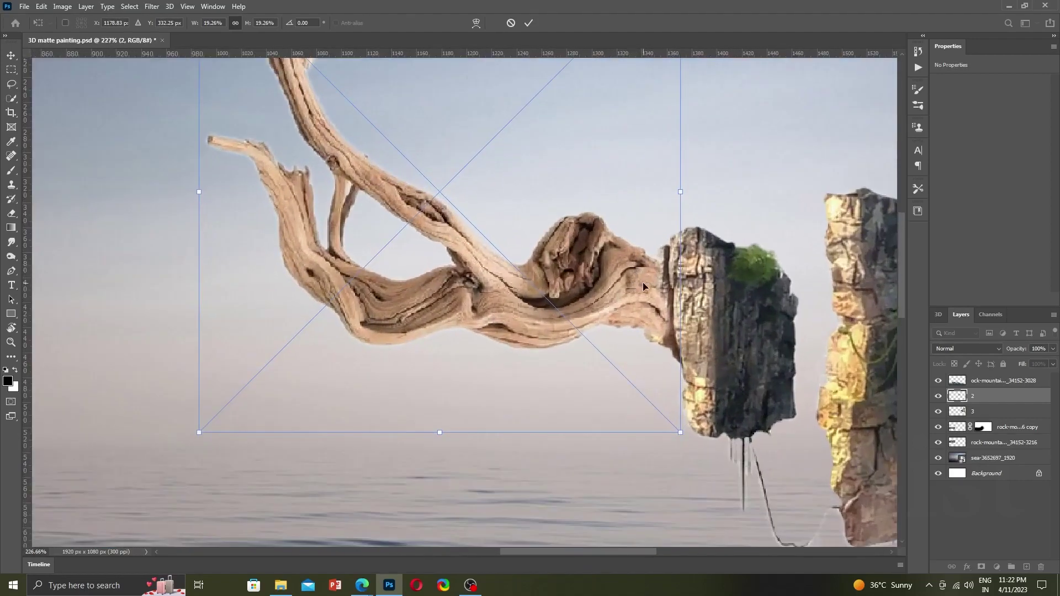
{"action": "left_click_drag", "start_coordinate": [635, 292], "coordinate": [701, 309]}
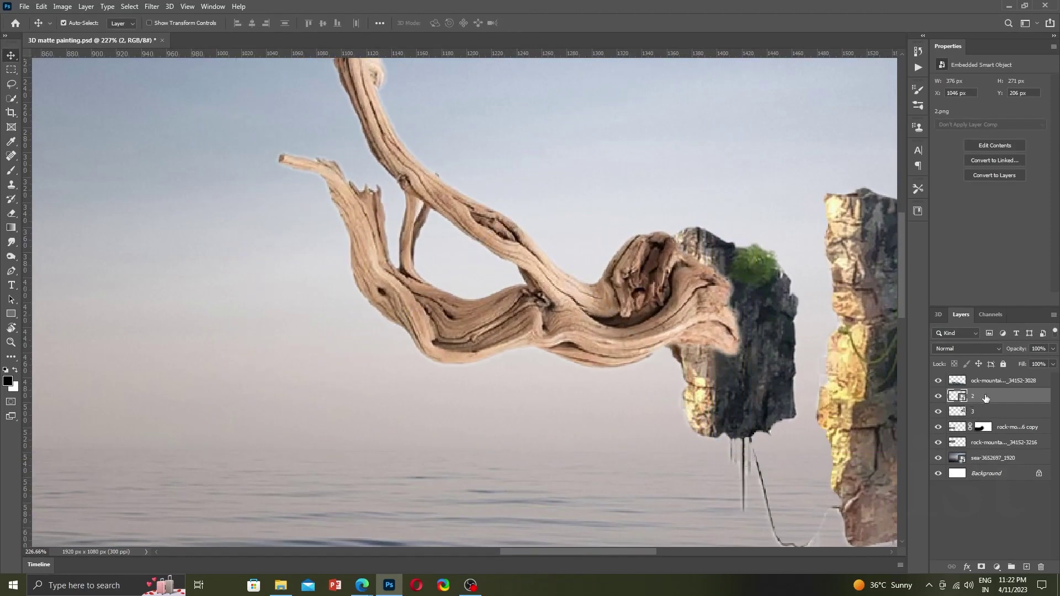
Rasterize the driftwood layer and paint its end into the rock with a smaller brush.
{"action": "right_click", "coordinate": [986, 398]}
{"action": "left_click", "coordinate": [867, 299]}
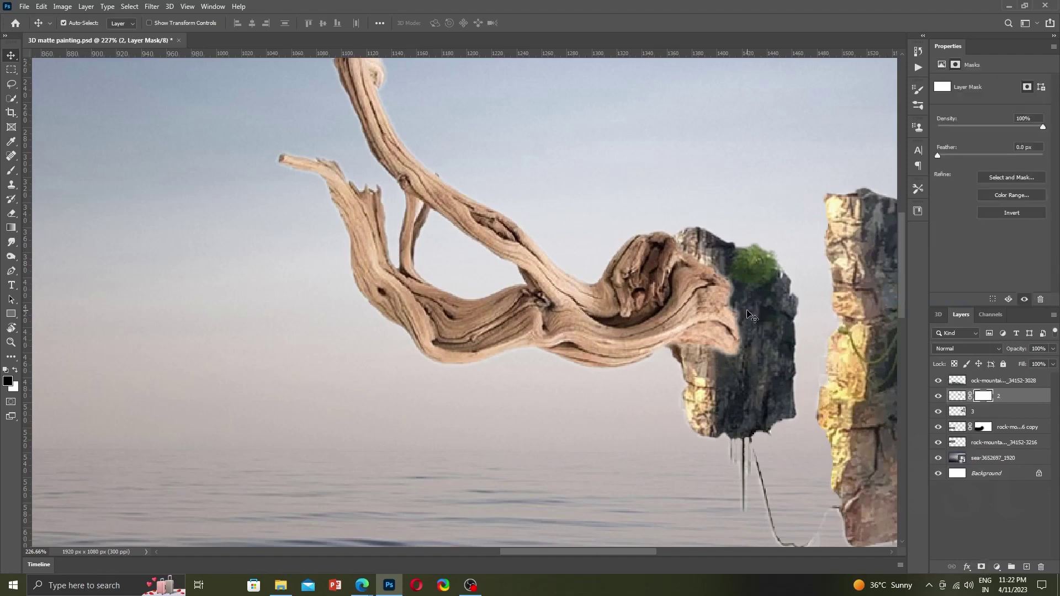
{"action": "key", "text": "b"}
{"action": "right_click", "coordinate": [710, 348]}
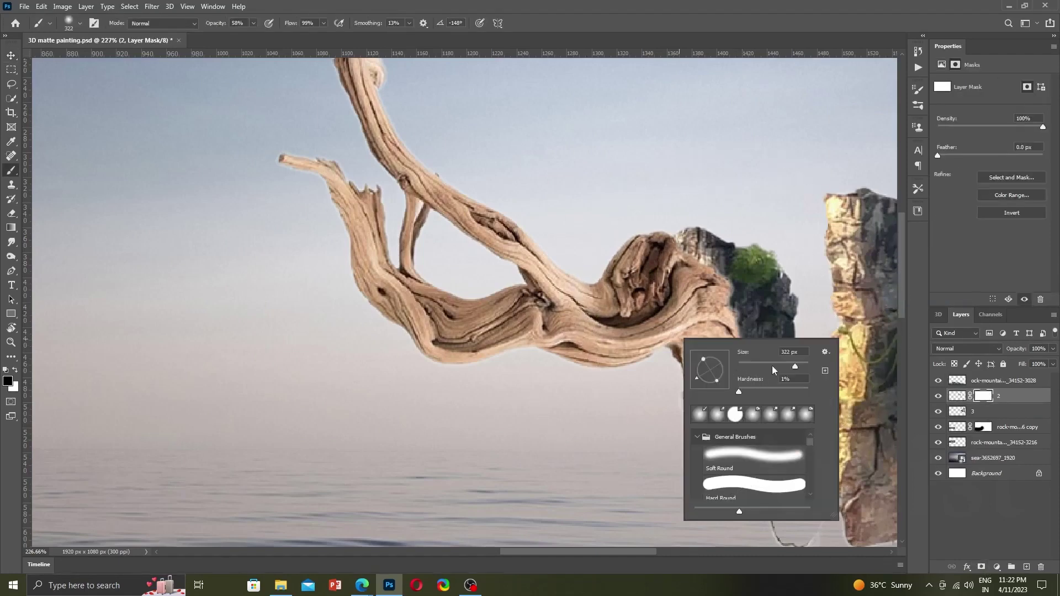
{"action": "left_click_drag", "start_coordinate": [791, 369], "coordinate": [782, 369]}
{"action": "key", "text": "Return"}
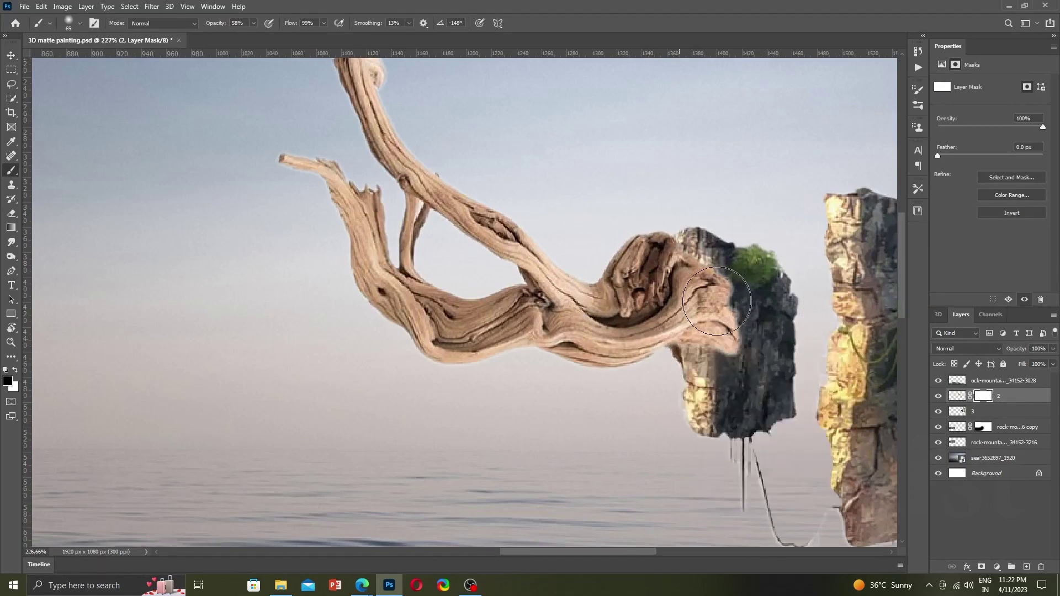
{"action": "left_click_drag", "start_coordinate": [716, 301], "coordinate": [729, 359]}
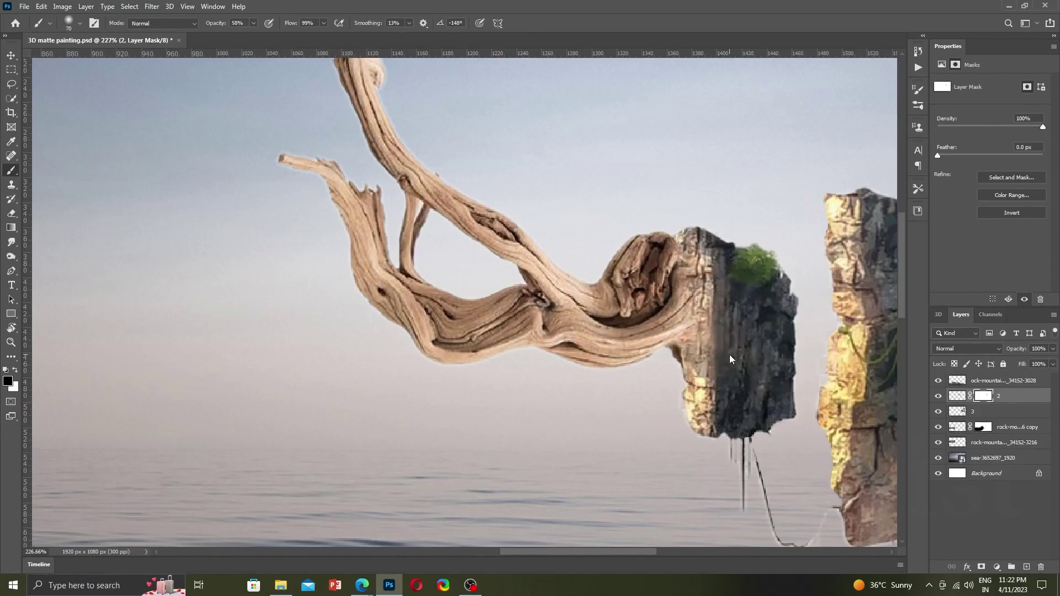
{"action": "mouse_move", "coordinate": [759, 276]}
{"action": "left_mouse_down"}
{"action": "mouse_move", "coordinate": [726, 290]}
{"action": "mouse_move", "coordinate": [707, 327]}
{"action": "left_mouse_up"}
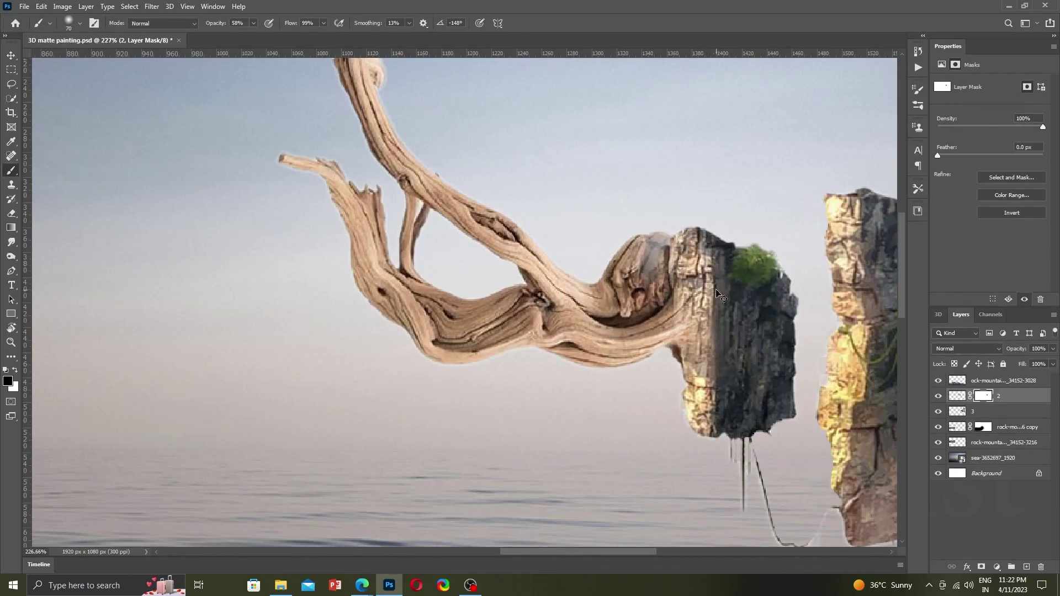
{"action": "key", "text": "ctrl+z"}
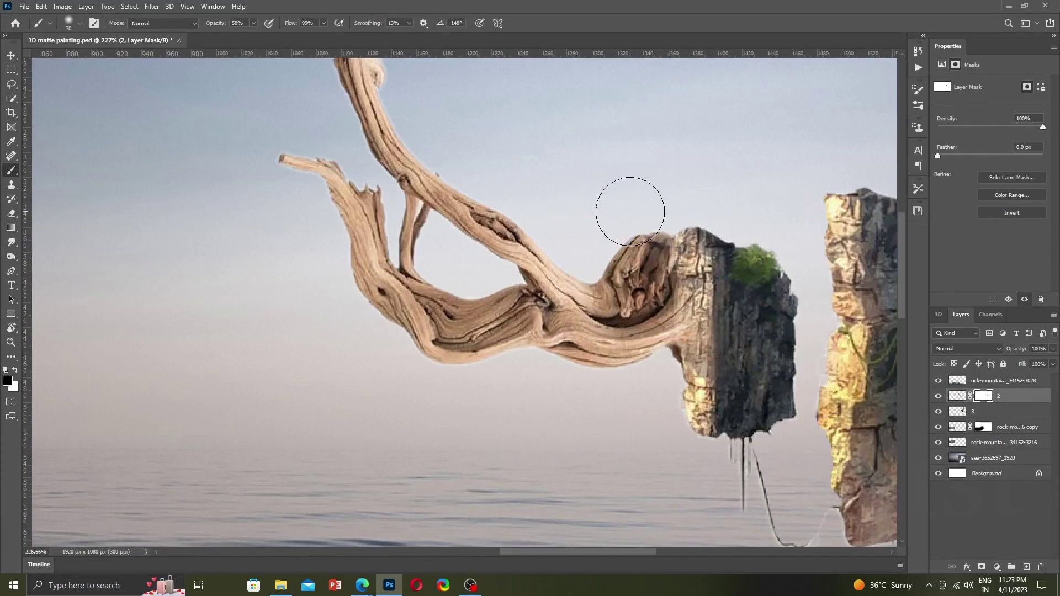
Make the mask brush harder and fit the whole painting on screen.
{"action": "scroll", "coordinate": [630, 211], "scroll_direction": "up", "scroll_amount": 5}
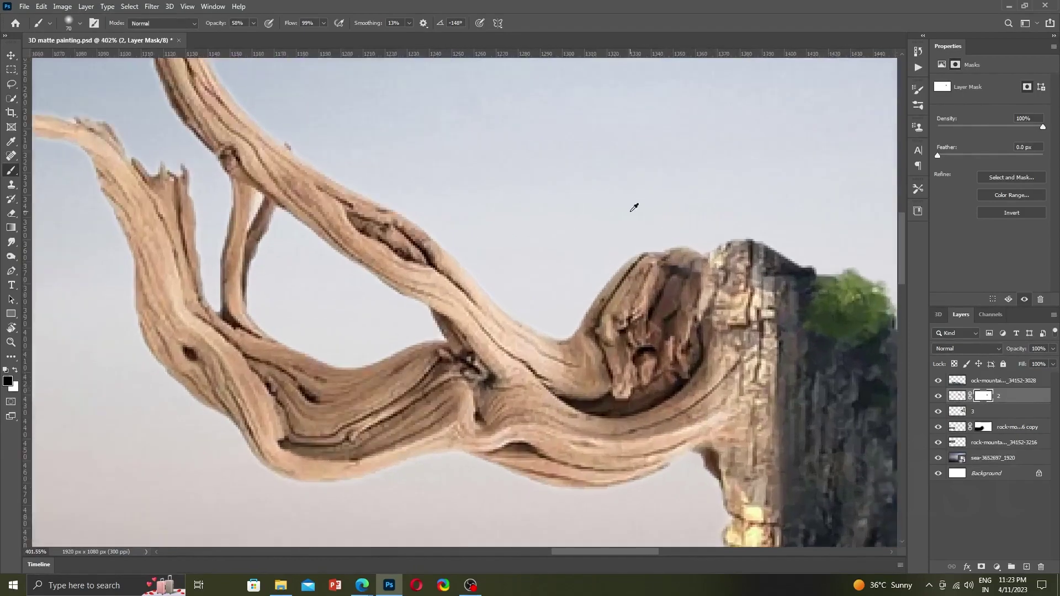
{"action": "right_click", "coordinate": [632, 209]}
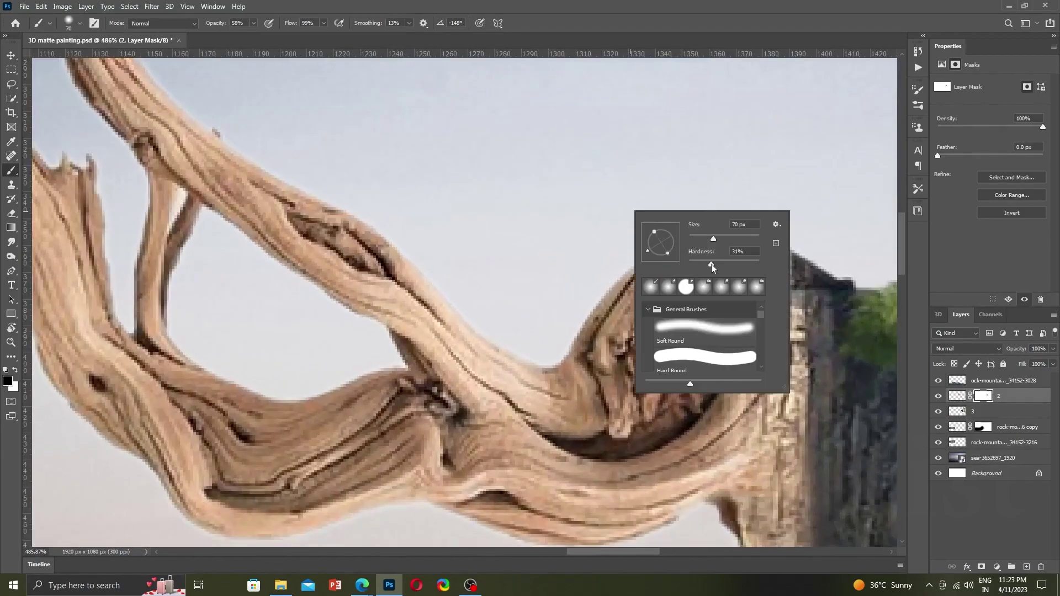
{"action": "key", "text": "Return"}
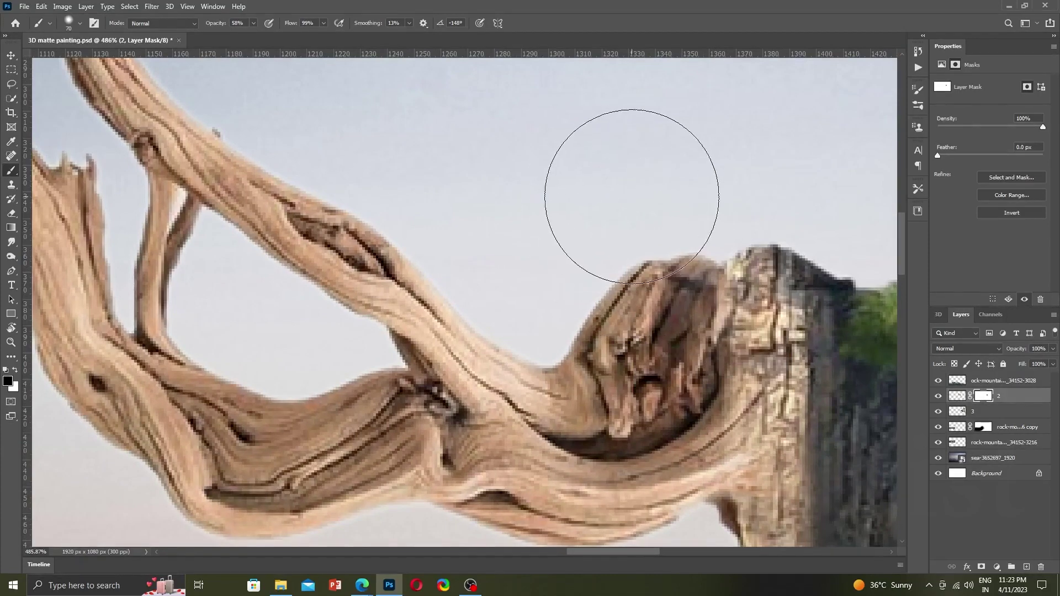
{"action": "right_click", "coordinate": [651, 193]}
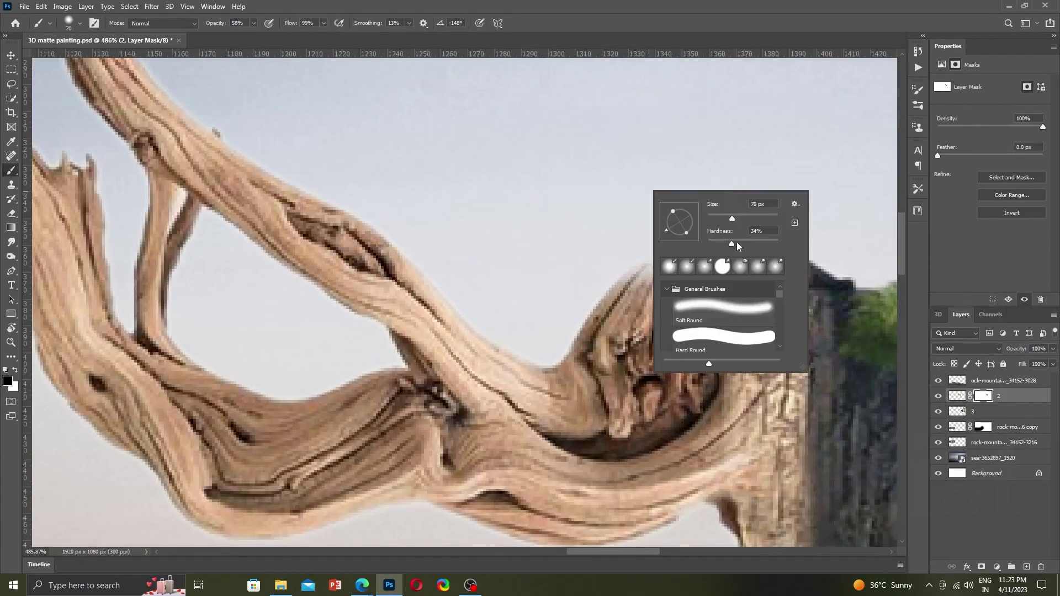
{"action": "left_click_drag", "start_coordinate": [732, 244], "coordinate": [752, 243]}
{"action": "key", "text": "Return"}
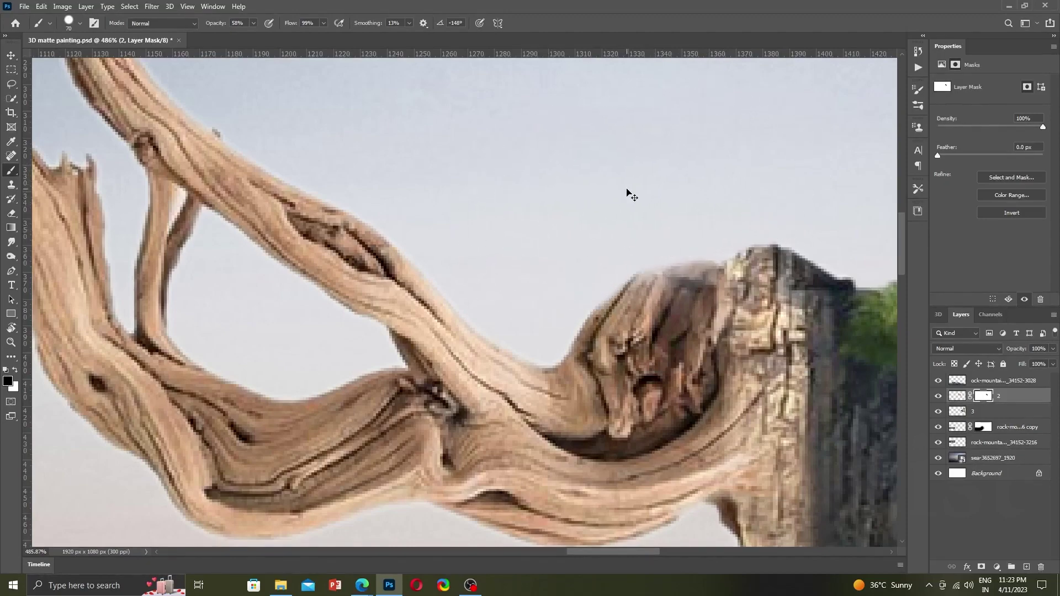
{"action": "key", "text": "ctrl+0"}
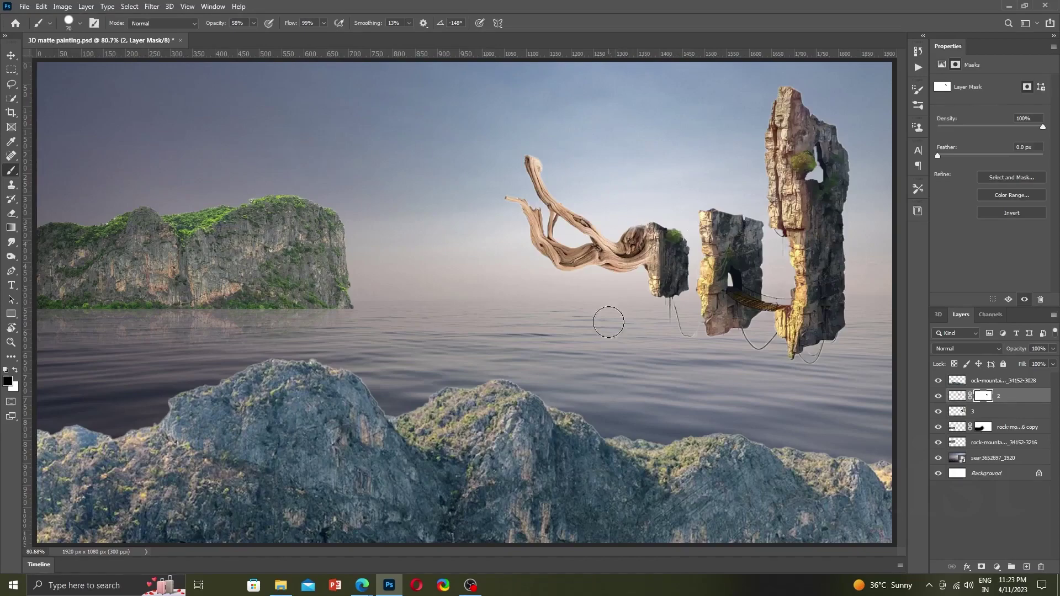
{"action": "scroll", "coordinate": [665, 230], "scroll_direction": "down", "scroll_amount": 1}
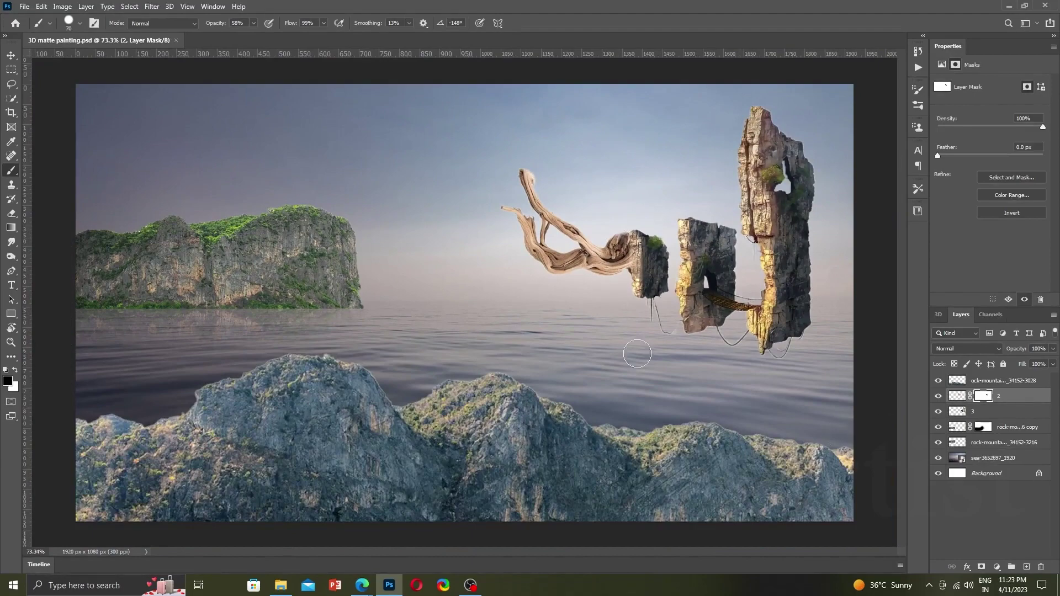
Zoom in and draw a closed pen path around the pale blurry tuft at the driftwood tip.
{"action": "scroll", "coordinate": [497, 199], "scroll_direction": "up", "scroll_amount": 2}
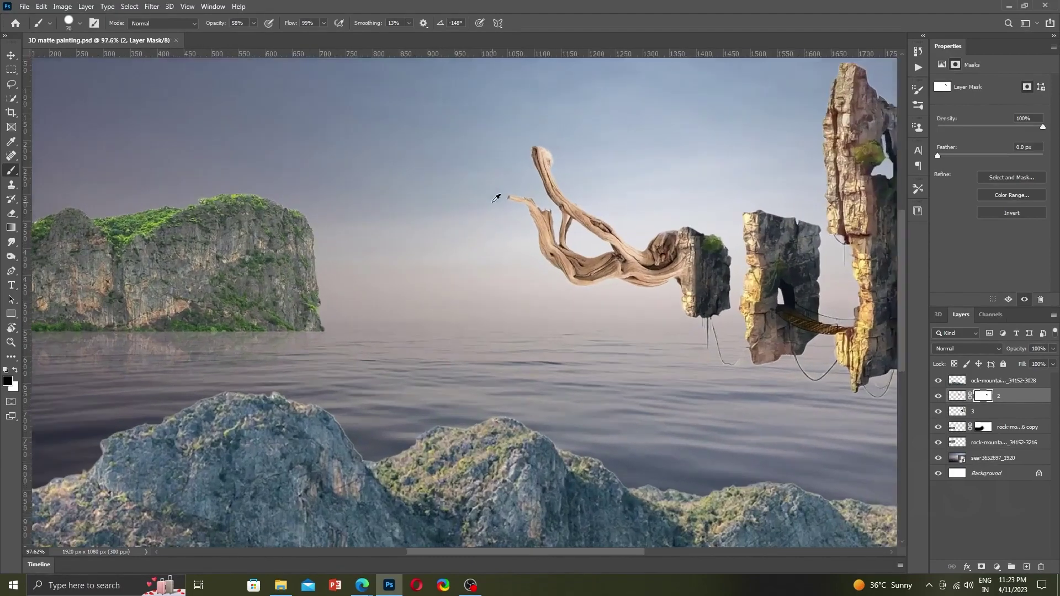
{"action": "scroll", "coordinate": [513, 176], "scroll_direction": "up", "scroll_amount": 2}
{"action": "scroll", "coordinate": [541, 149], "scroll_direction": "up", "scroll_amount": 2}
{"action": "scroll", "coordinate": [561, 129], "scroll_direction": "up", "scroll_amount": 2}
{"action": "scroll", "coordinate": [561, 129], "scroll_direction": "up", "scroll_amount": 2}
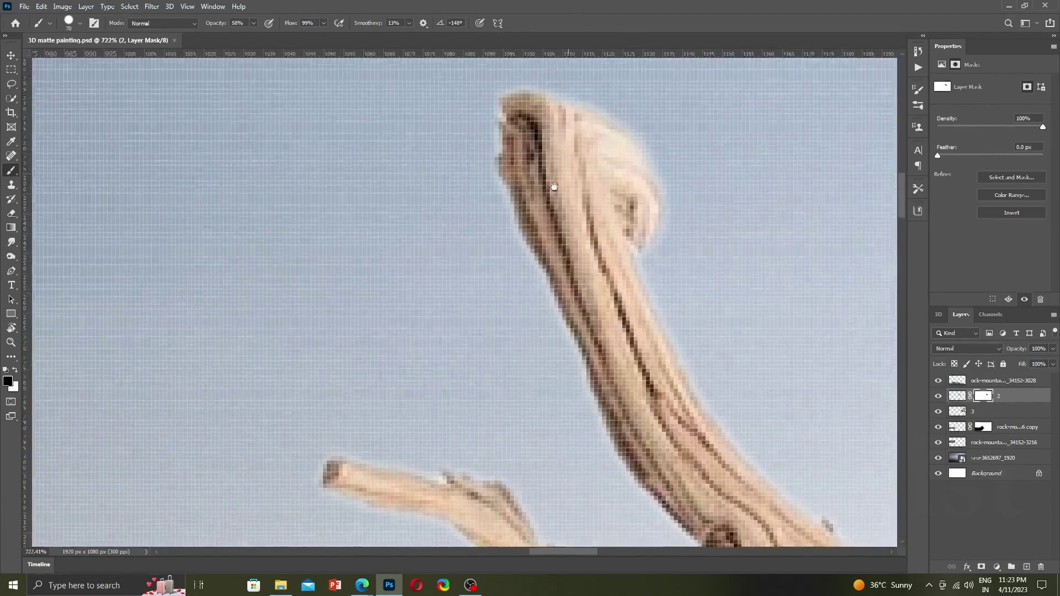
{"action": "scroll", "coordinate": [549, 178], "scroll_direction": "up", "scroll_amount": 2}
{"action": "key", "text": "p"}
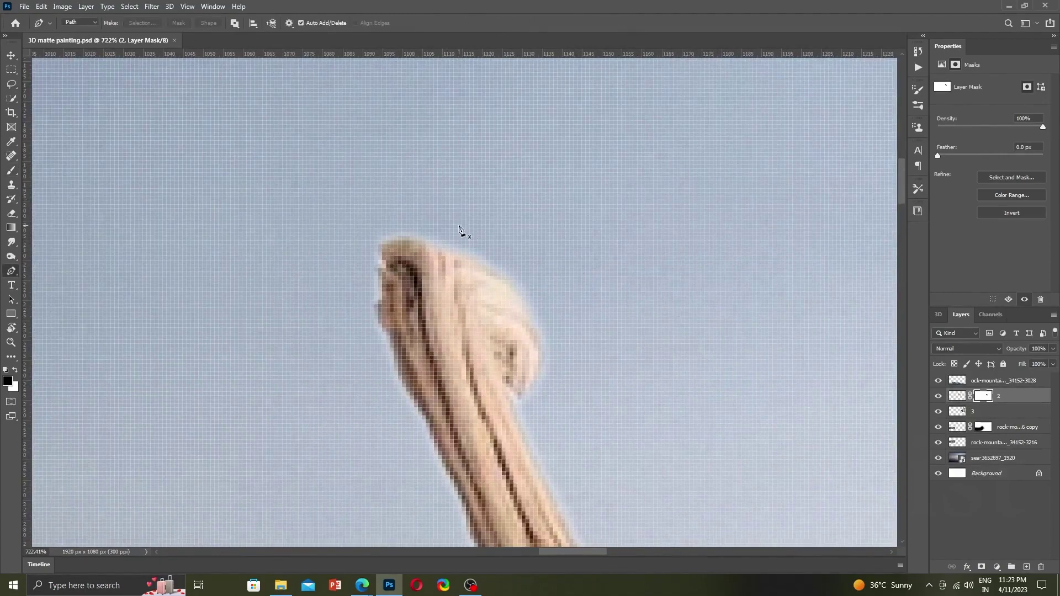
{"action": "left_click", "coordinate": [390, 240]}
{"action": "left_click_drag", "start_coordinate": [549, 396], "coordinate": [564, 405]}
{"action": "key", "text": "ctrl+z"}
{"action": "mouse_move", "coordinate": [585, 360]}
{"action": "left_mouse_down"}
{"action": "mouse_move", "coordinate": [648, 272]}
{"action": "mouse_move", "coordinate": [617, 227]}
{"action": "left_mouse_up"}
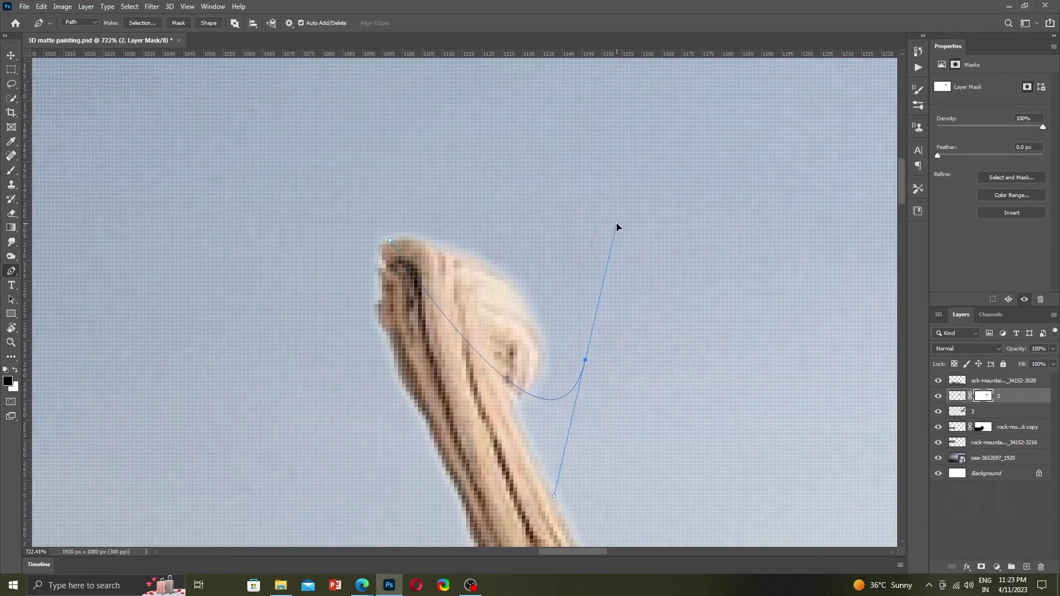
{"action": "mouse_move", "coordinate": [617, 212]}
{"action": "left_mouse_down"}
{"action": "mouse_move", "coordinate": [443, 137]}
{"action": "mouse_move", "coordinate": [338, 218]}
{"action": "mouse_move", "coordinate": [347, 342]}
{"action": "left_mouse_up"}
{"action": "left_click_drag", "start_coordinate": [390, 241], "coordinate": [402, 275]}
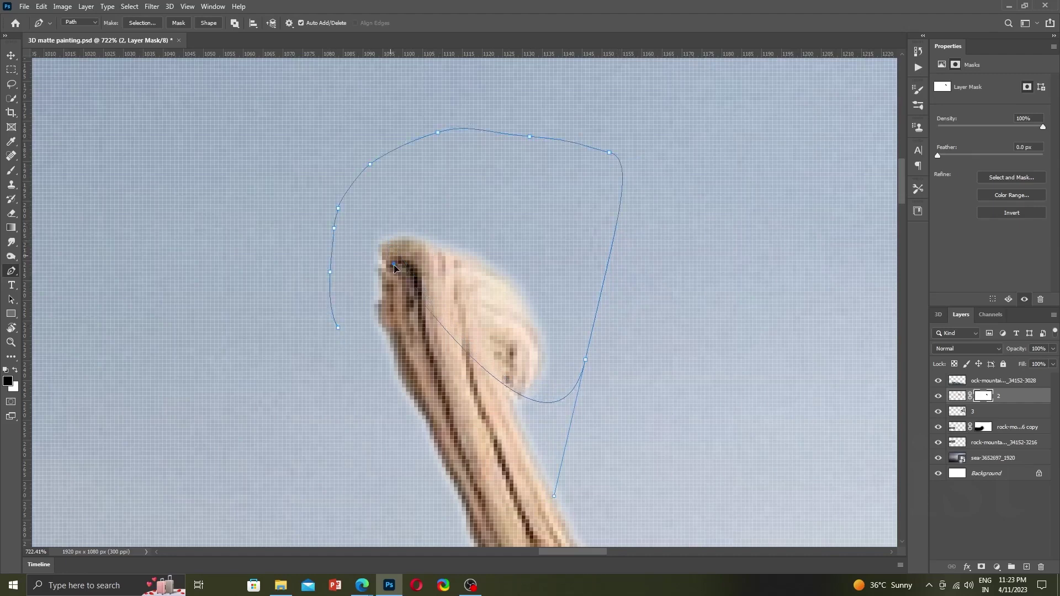
{"action": "left_click", "coordinate": [370, 332]}
{"action": "left_click", "coordinate": [403, 272]}
{"action": "left_click_drag", "start_coordinate": [419, 258], "coordinate": [426, 298]}
Turn the path into a feathered selection, delete the tuft from the driftwood, and deselect.
{"action": "right_click", "coordinate": [477, 254]}
{"action": "left_click", "coordinate": [522, 301]}
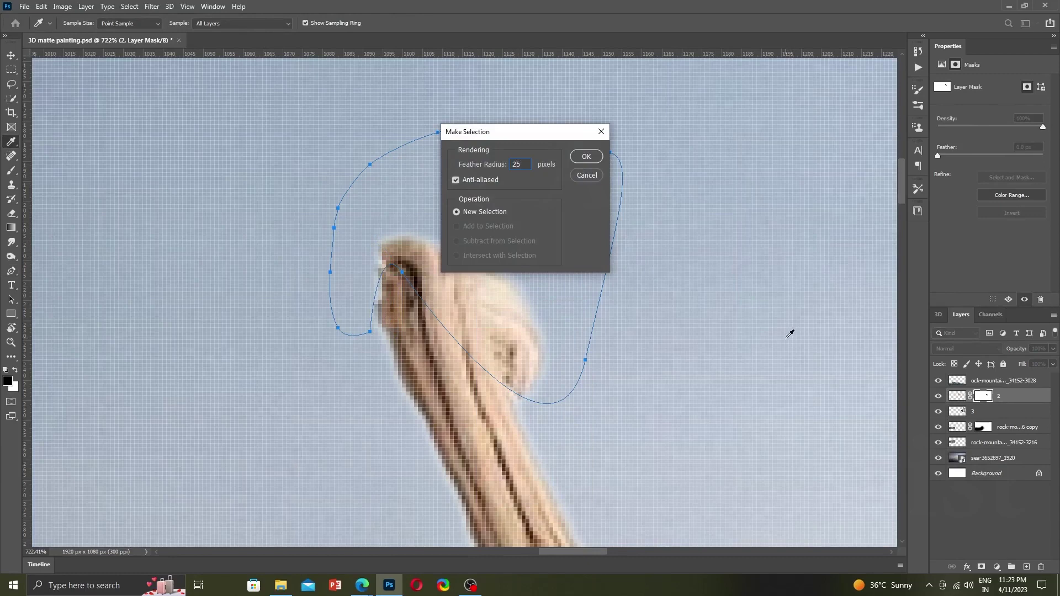
{"action": "key", "text": "Return"}
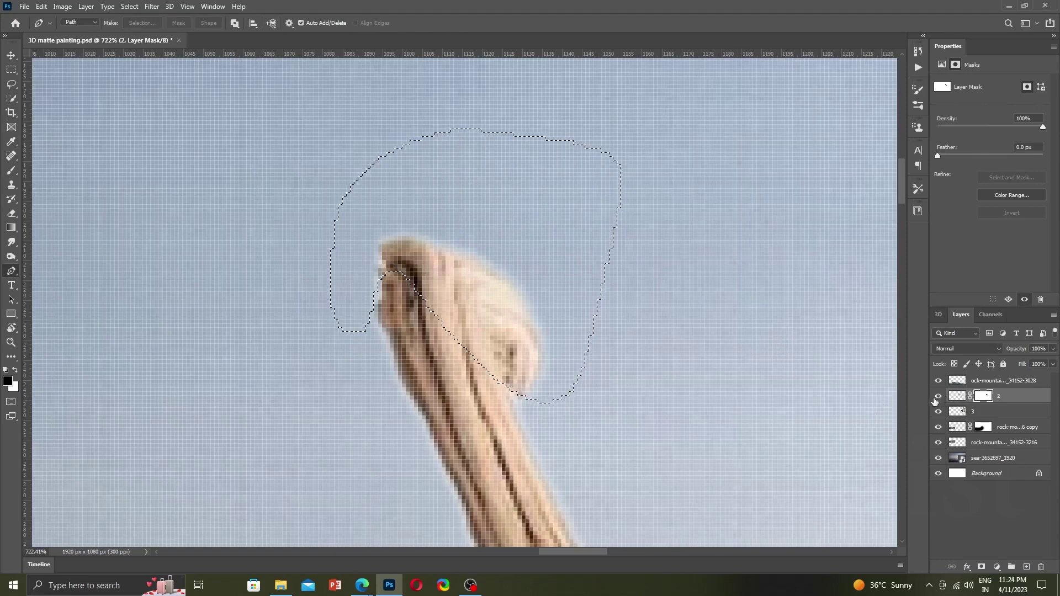
{"action": "left_click", "coordinate": [953, 399]}
{"action": "key", "text": "Delete"}
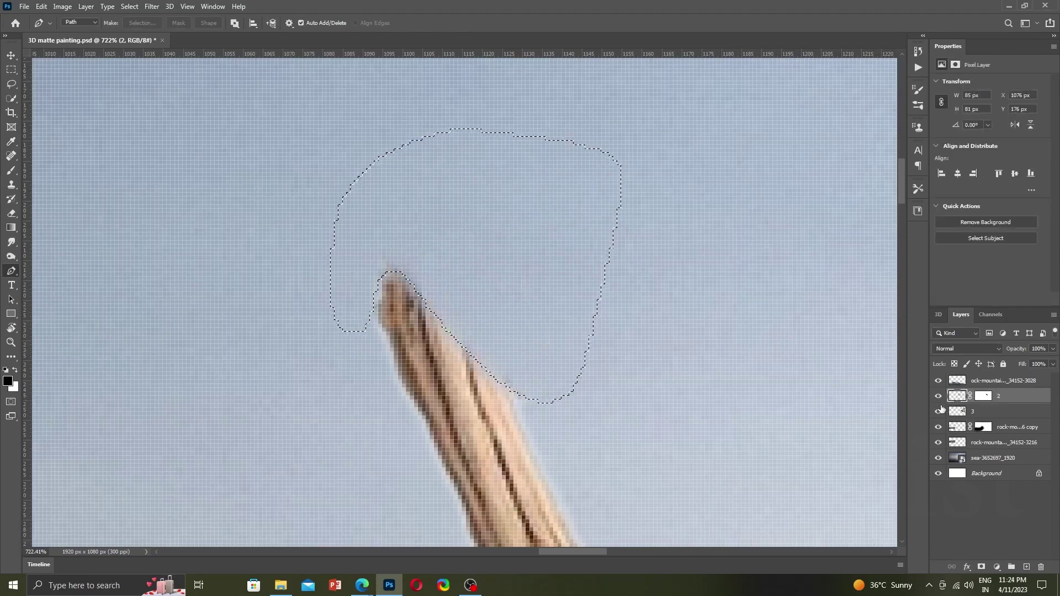
{"action": "left_click", "coordinate": [938, 411]}
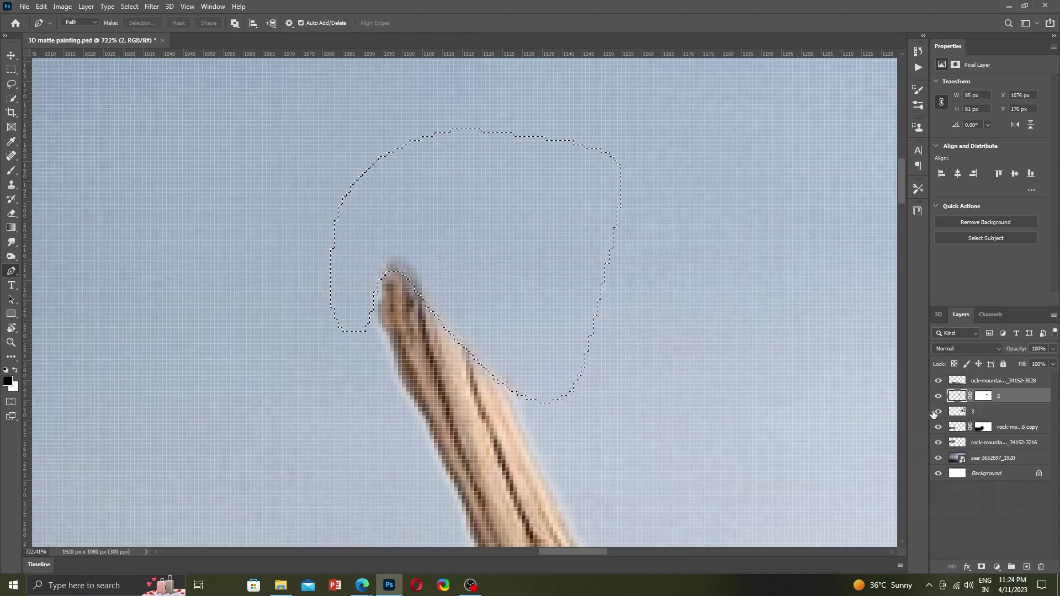
{"action": "key", "text": "ctrl+d"}
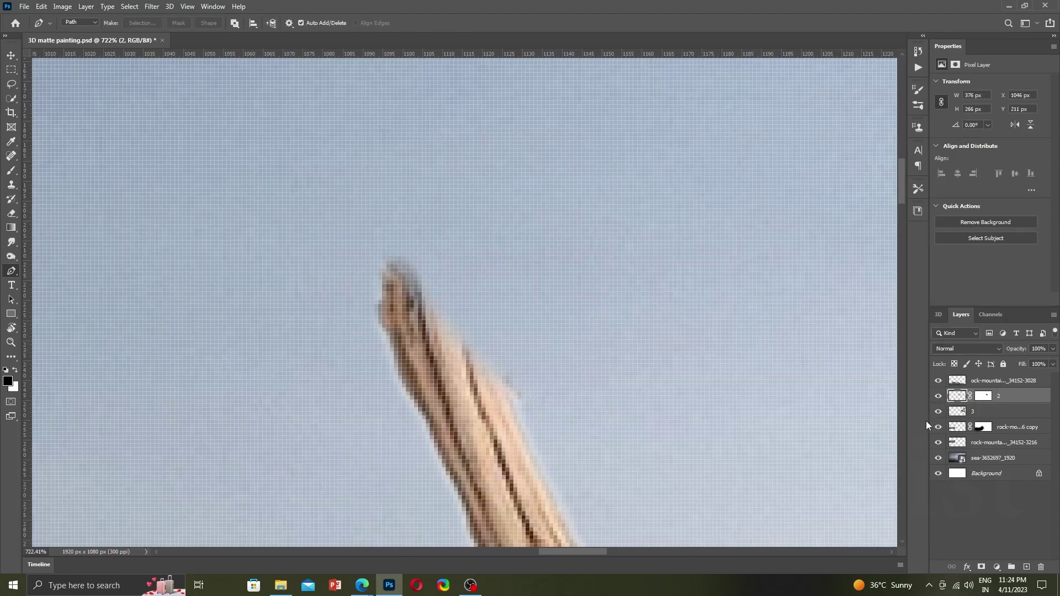
{"action": "key", "text": "ctrl+0"}
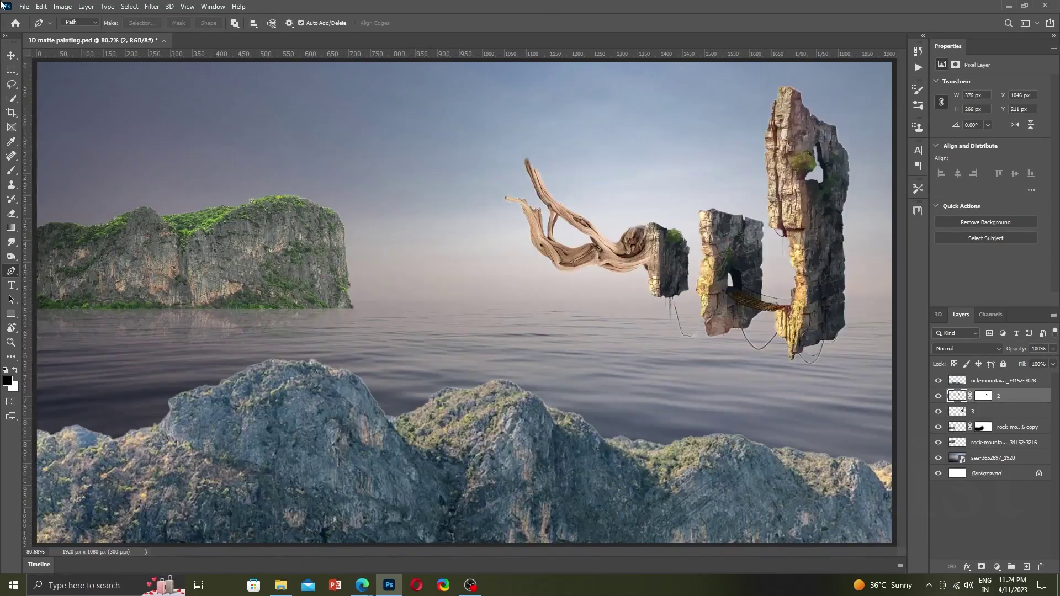
Open the Downloads folder via This PC and drag mountain_PNG2 toward Photoshop.
{"action": "left_click", "coordinate": [1015, 6]}
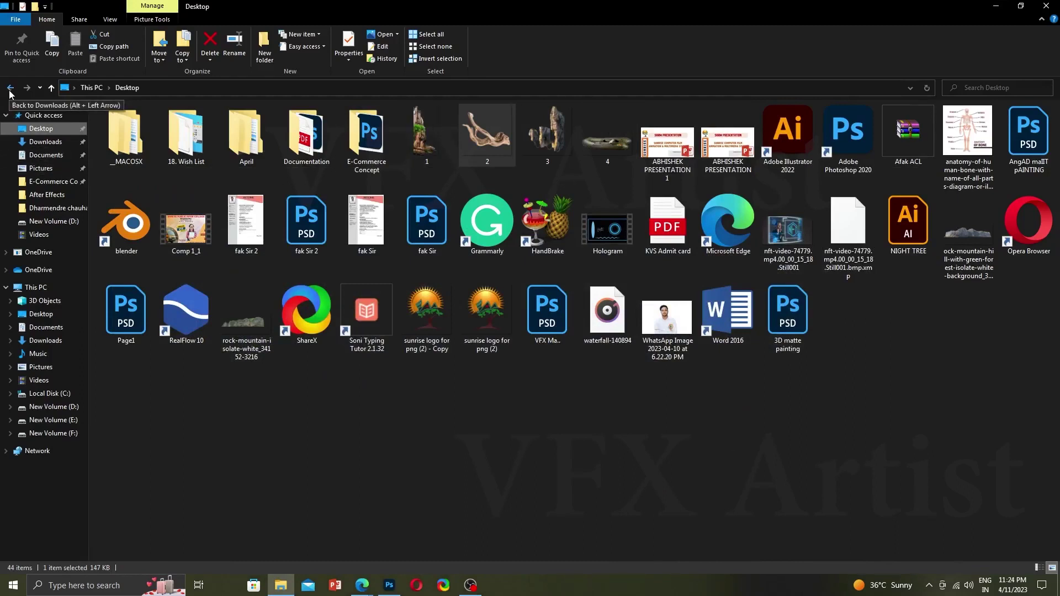
{"action": "left_click", "coordinate": [33, 288]}
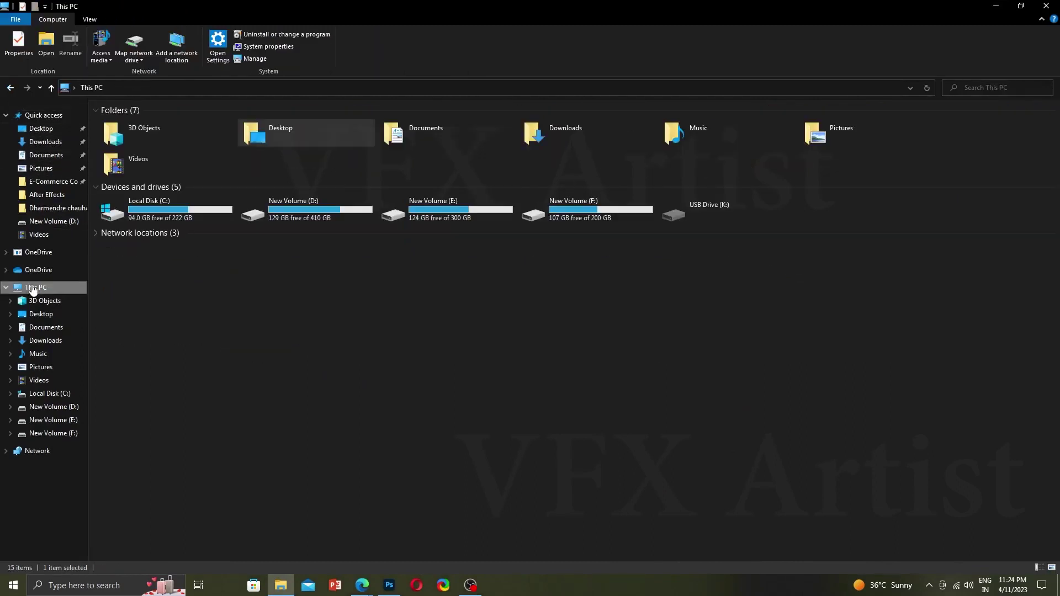
{"action": "left_click", "coordinate": [36, 269]}
{"action": "left_click", "coordinate": [46, 142]}
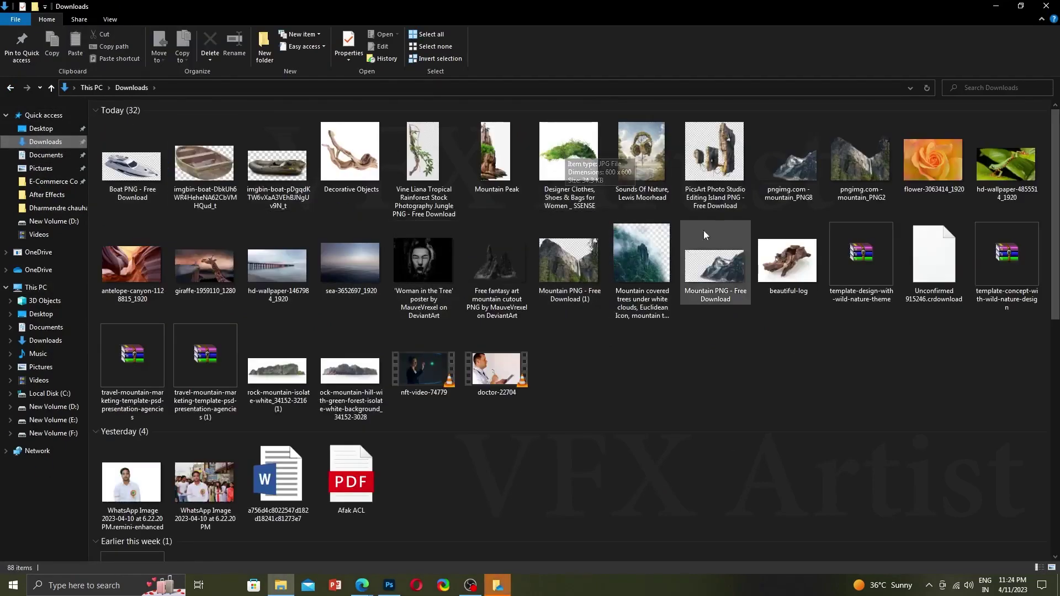
{"action": "mouse_move", "coordinate": [834, 174]}
{"action": "left_mouse_down"}
{"action": "mouse_move", "coordinate": [450, 364]}
{"action": "mouse_move", "coordinate": [398, 519]}
{"action": "left_mouse_up"}
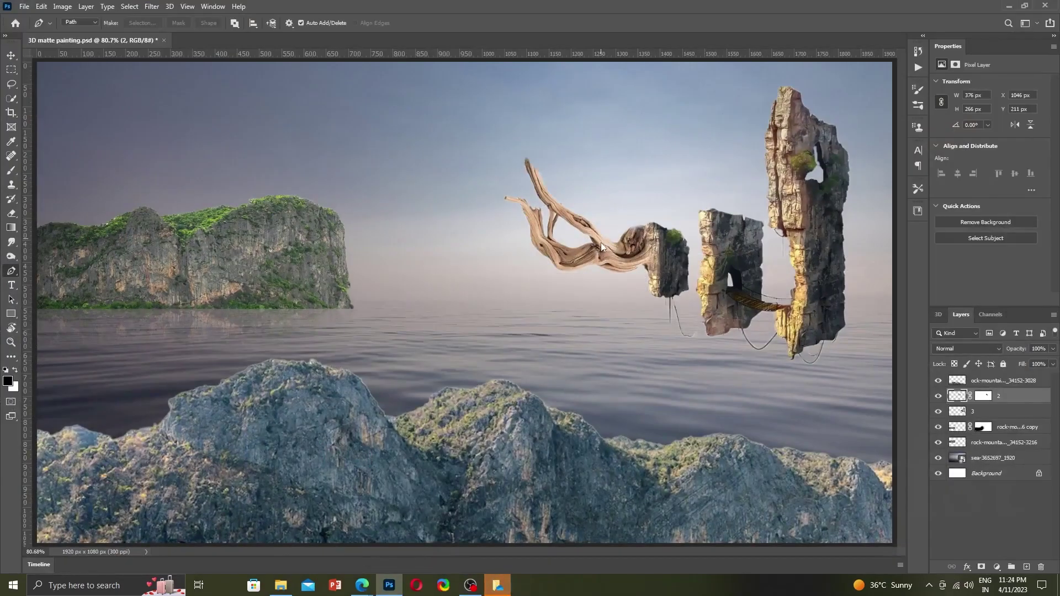
Place the mountain_PNG2 cliff photo in the painting and rasterize it.
{"action": "mouse_move", "coordinate": [397, 519]}
{"action": "left_mouse_down"}
{"action": "mouse_move", "coordinate": [711, 217]}
{"action": "mouse_move", "coordinate": [747, 170]}
{"action": "mouse_move", "coordinate": [765, 120]}
{"action": "left_mouse_up"}
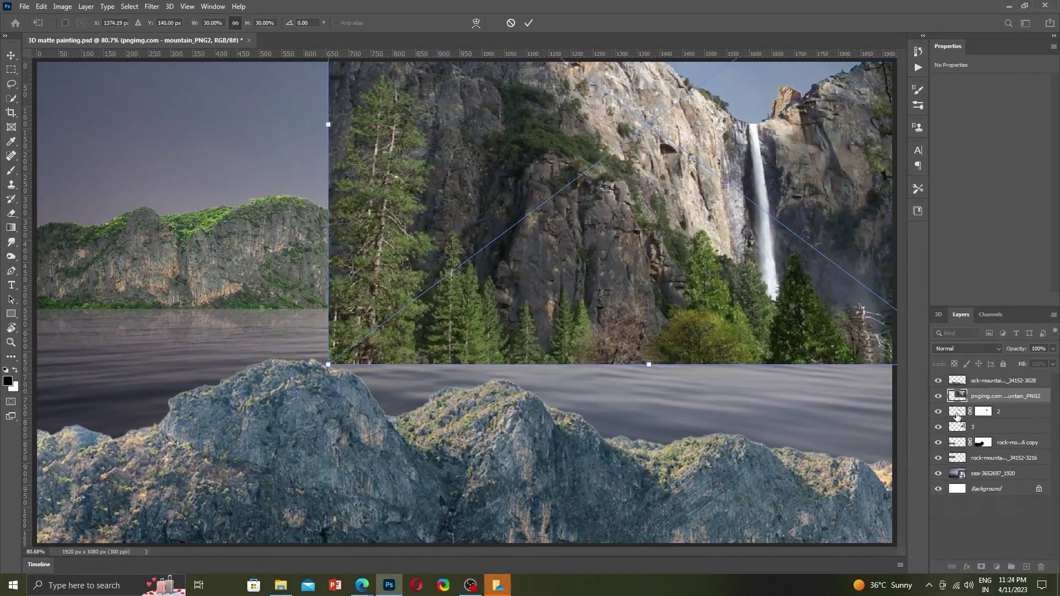
{"action": "key", "text": "Return"}
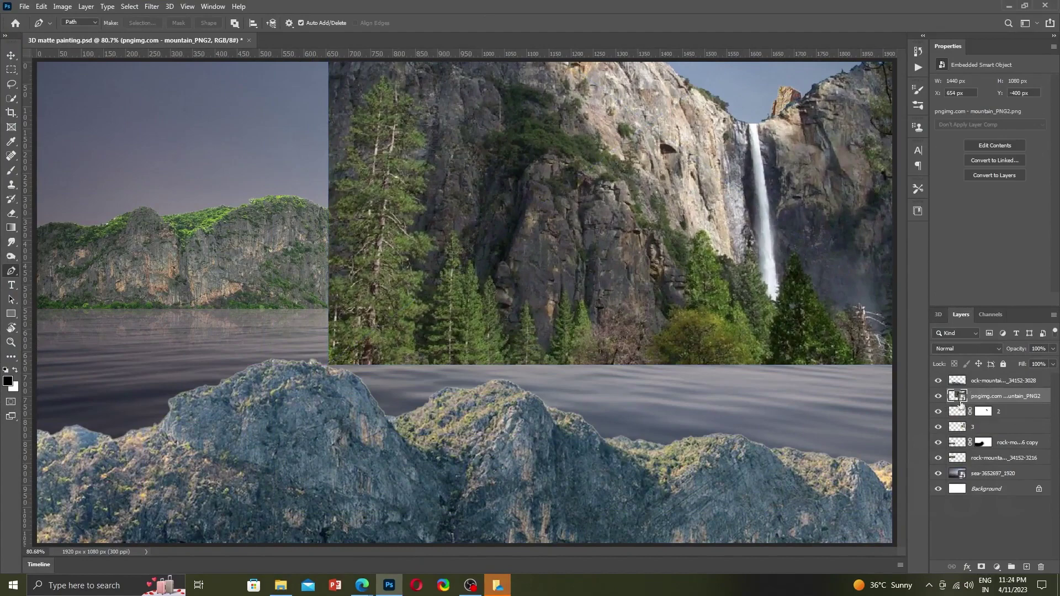
{"action": "right_click", "coordinate": [985, 398]}
{"action": "left_click", "coordinate": [900, 308]}
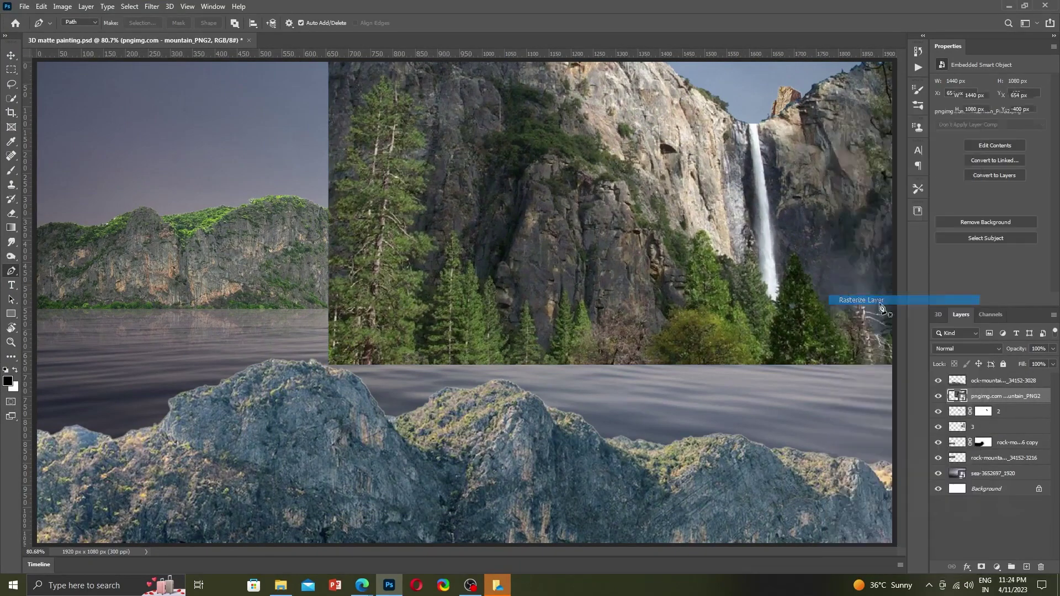
Copy the cliff texture inside the driftwood's outline to a new Layer 1.
{"action": "left_click", "coordinate": [959, 413]}
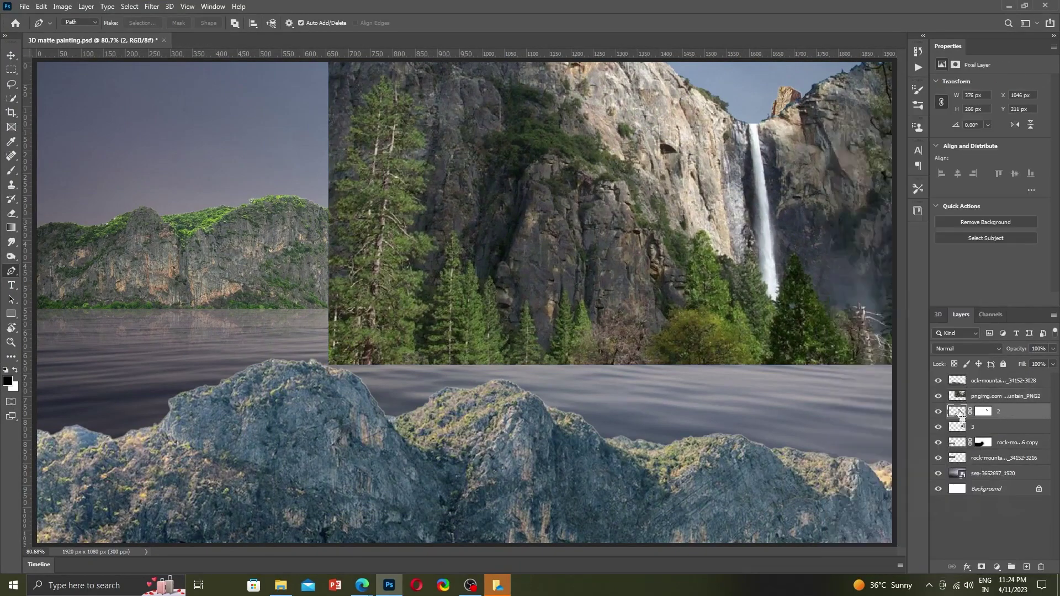
{"action": "left_click", "coordinate": [959, 414], "text": "ctrl"}
{"action": "left_click", "coordinate": [952, 400]}
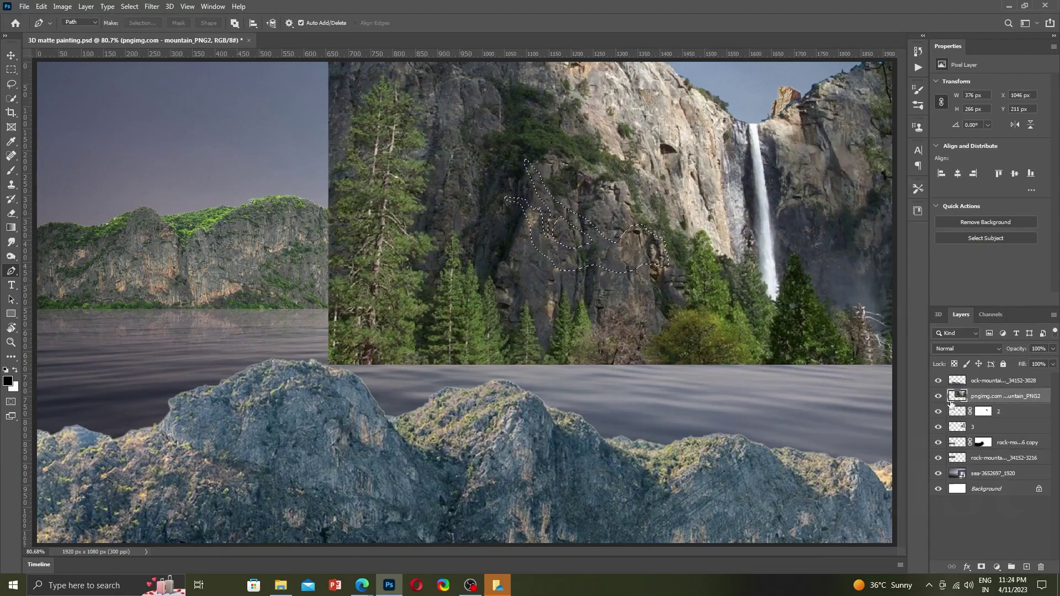
{"action": "key", "text": "ctrl+j"}
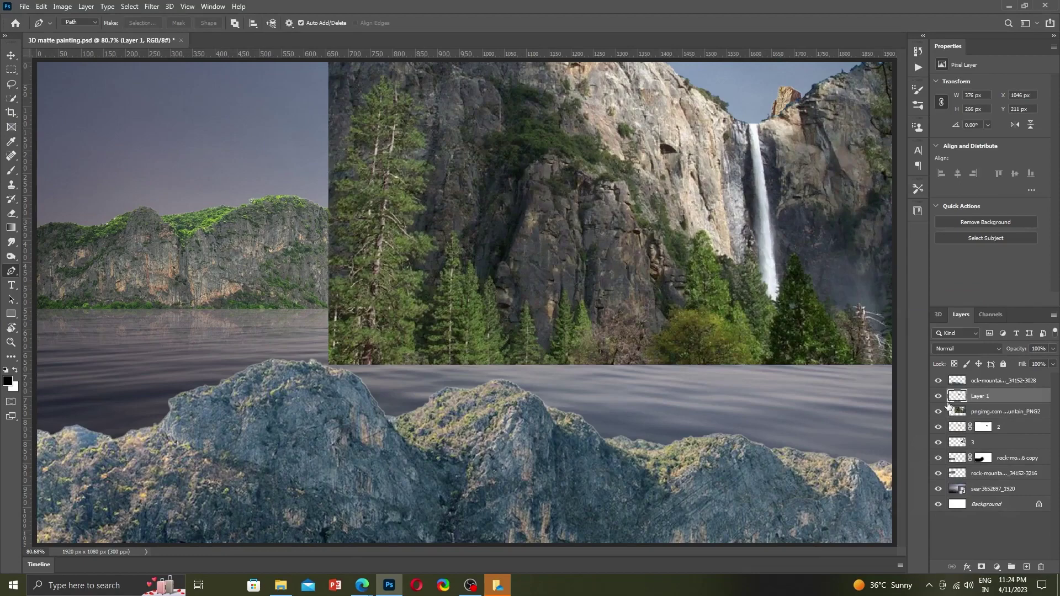
{"action": "left_click", "coordinate": [981, 411]}
Delete the cliff photo layer and select the rock-textured Layer 1.
{"action": "key", "text": "Delete"}
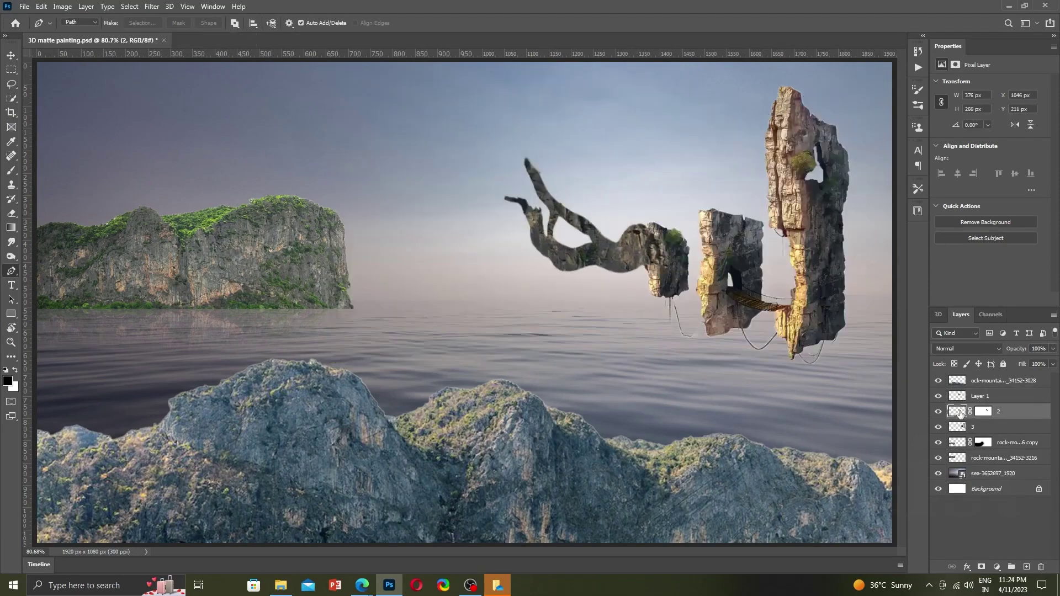
{"action": "left_click", "coordinate": [960, 401]}
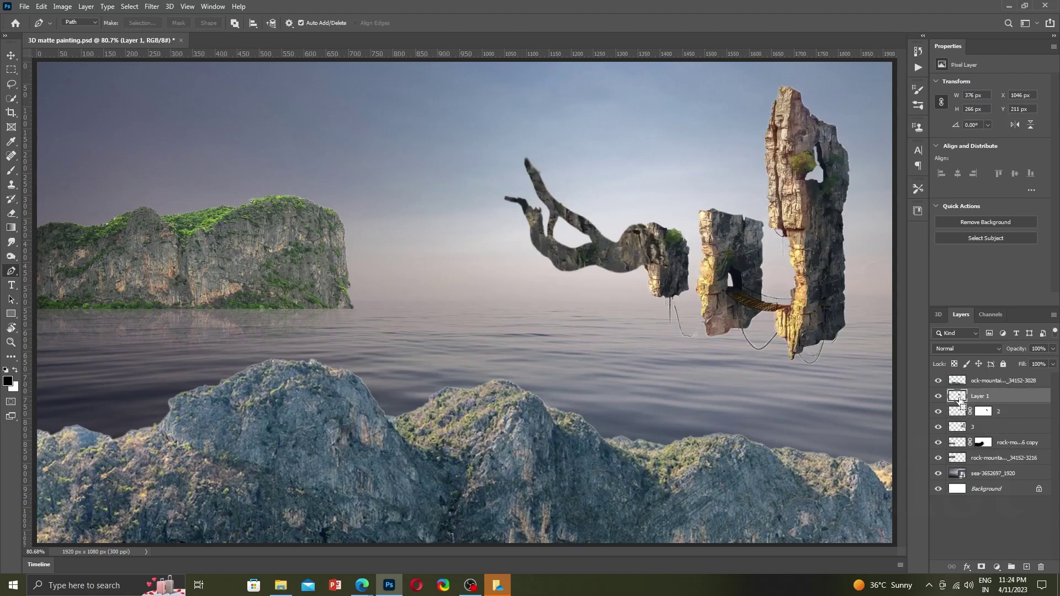
{"action": "key", "text": "ctrl+t"}
{"action": "key", "text": "Return"}
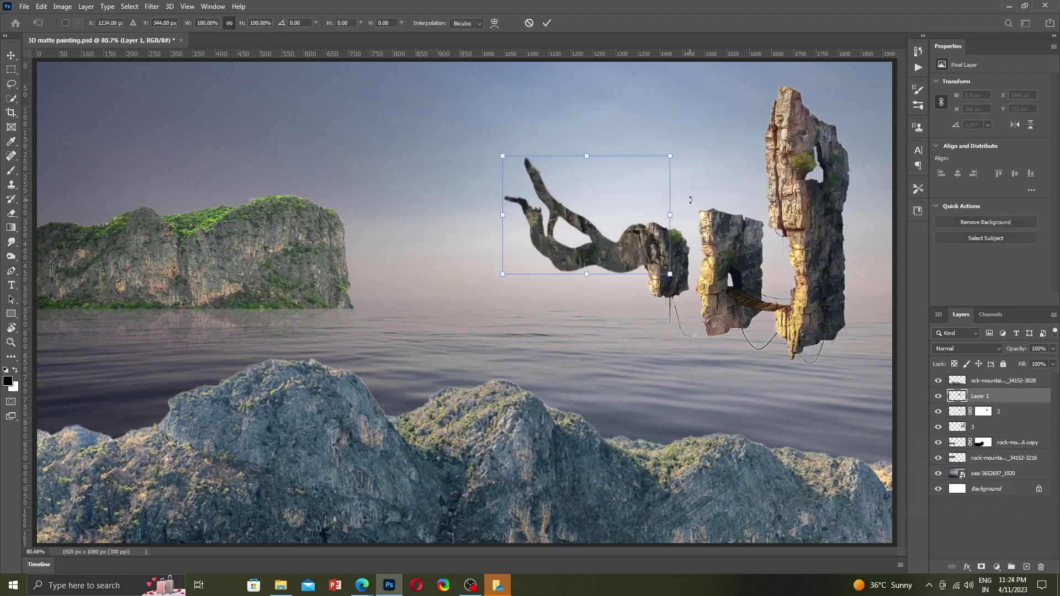
{"action": "key", "text": "p"}
Set Layer 1 to 63% opacity and 67% fill over the driftwood.
{"action": "left_click", "coordinate": [1054, 349]}
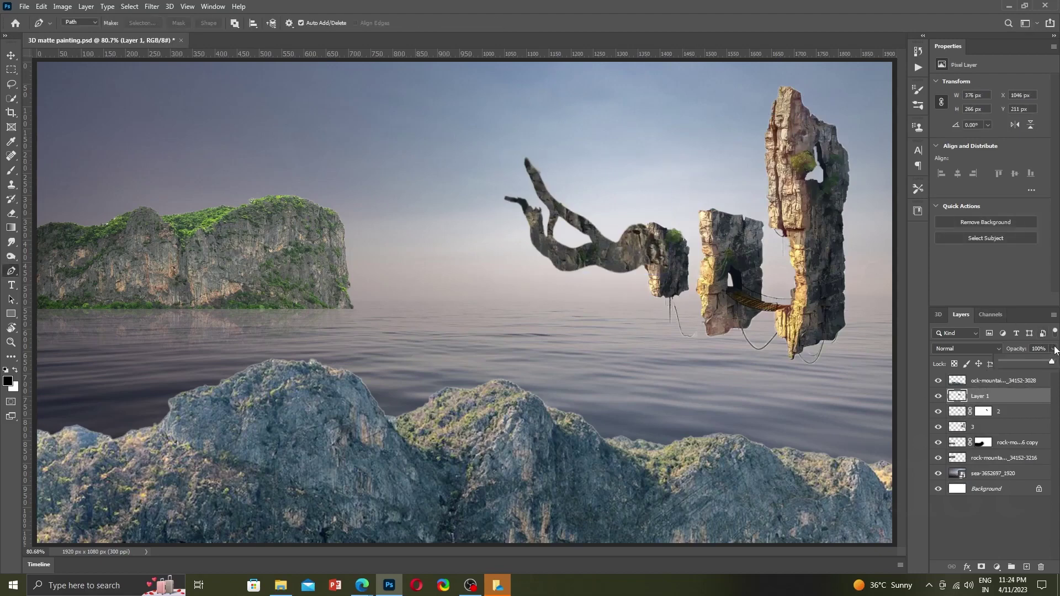
{"action": "left_click_drag", "start_coordinate": [1048, 364], "coordinate": [1032, 365]}
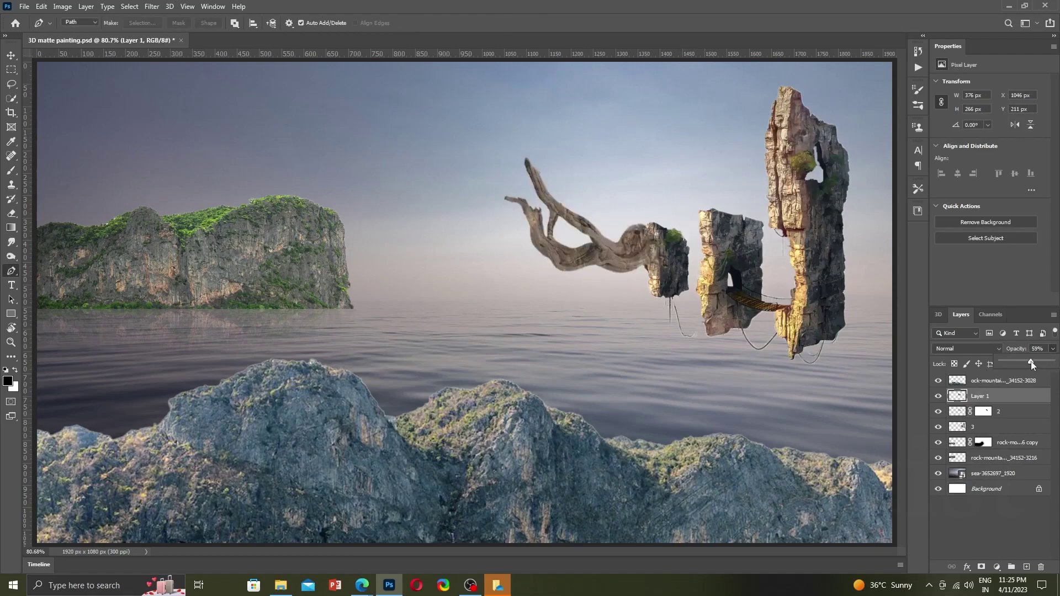
{"action": "left_click_drag", "start_coordinate": [1024, 365], "coordinate": [1022, 365]}
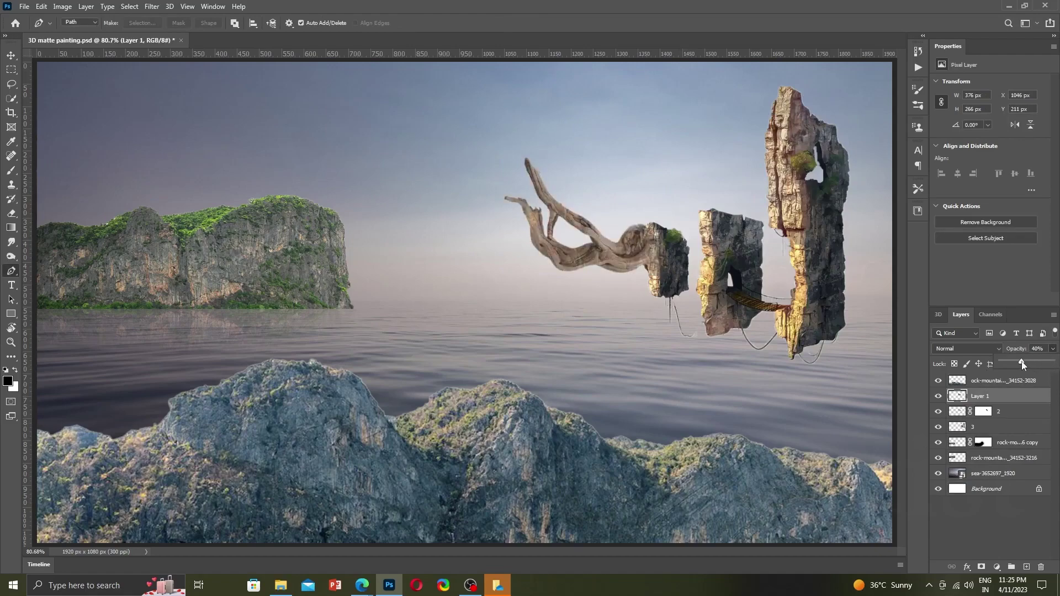
{"action": "scroll", "coordinate": [651, 260], "scroll_direction": "up", "scroll_amount": 2}
{"action": "scroll", "coordinate": [652, 259], "scroll_direction": "up", "scroll_amount": 2}
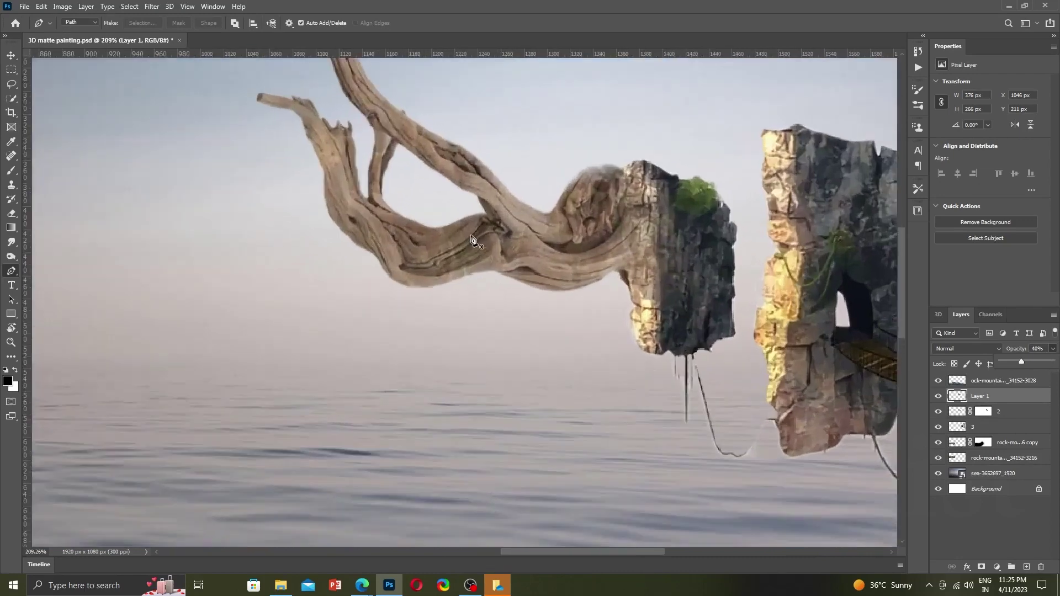
{"action": "scroll", "coordinate": [652, 260], "scroll_direction": "up", "scroll_amount": 2}
{"action": "scroll", "coordinate": [472, 240], "scroll_direction": "down", "scroll_amount": 2}
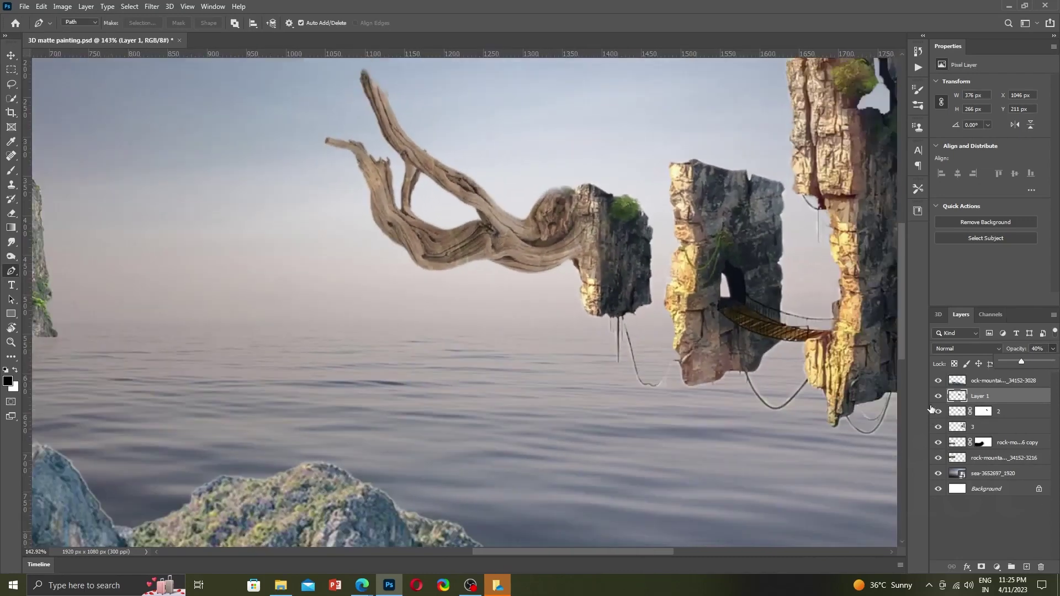
{"action": "left_click", "coordinate": [938, 396]}
{"action": "left_click", "coordinate": [1052, 364]}
{"action": "left_click_drag", "start_coordinate": [1051, 379], "coordinate": [1037, 380]}
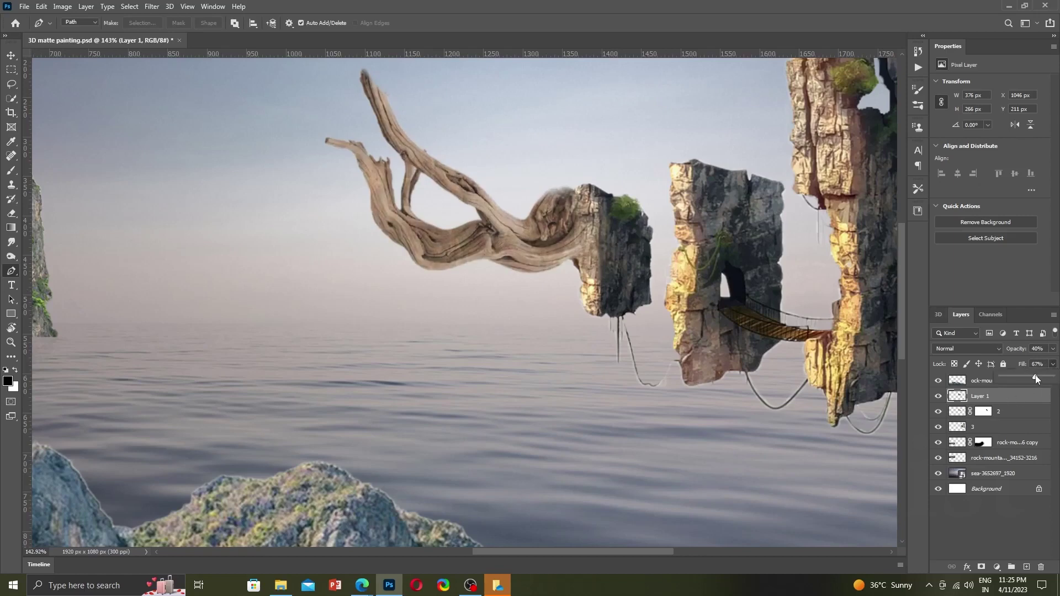
{"action": "left_click", "coordinate": [1053, 348]}
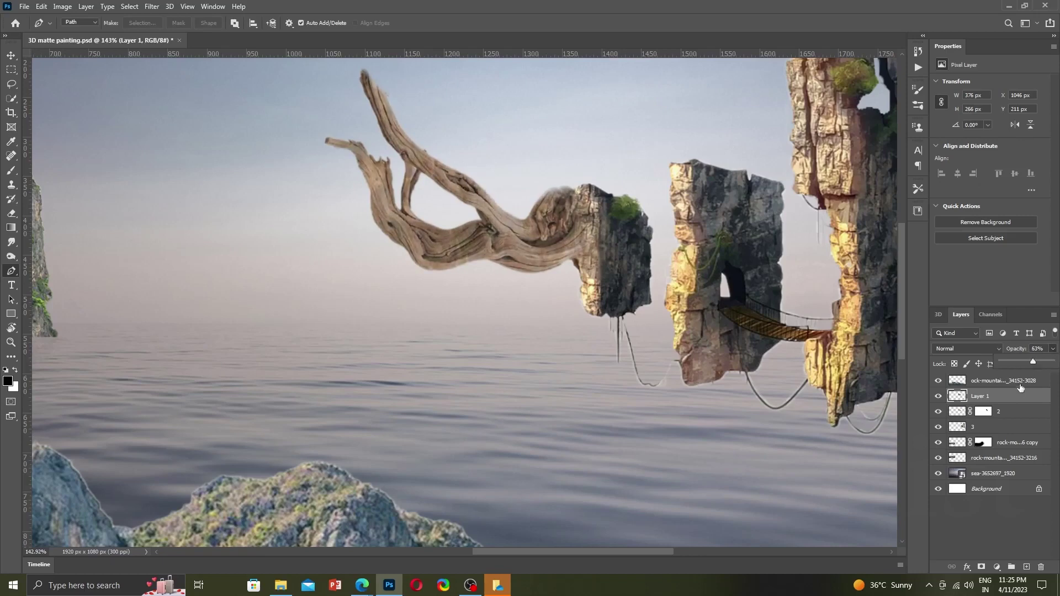
{"action": "left_click", "coordinate": [1016, 397]}
Bring up the Image > Adjustments list.
{"action": "left_click", "coordinate": [131, 7]}
{"action": "left_click", "coordinate": [62, 6]}
{"action": "left_click", "coordinate": [62, 7]}
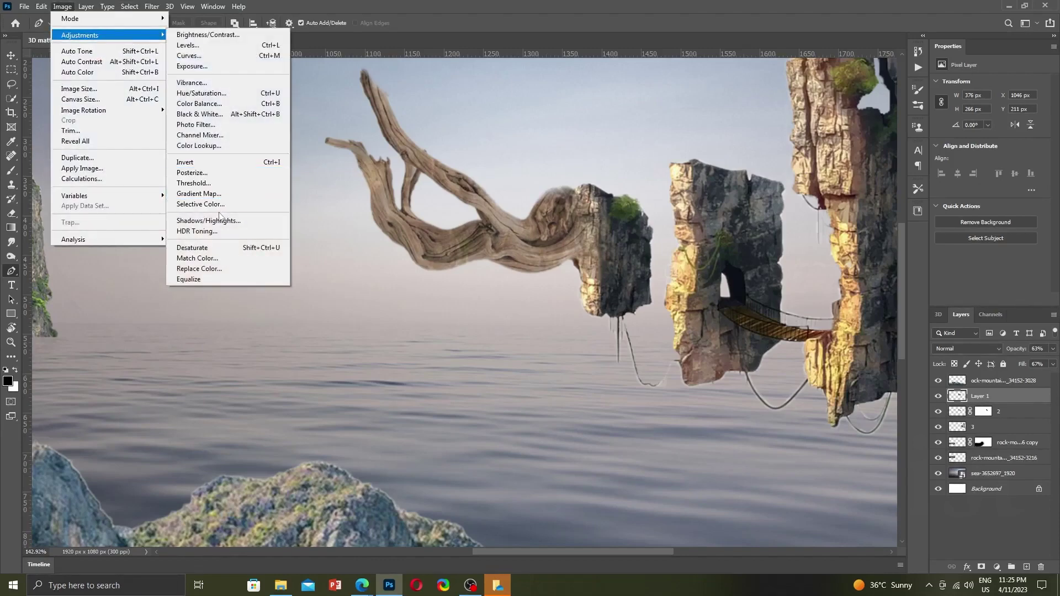
Apply Selective Color with Blacks set to +66 black to darken Layer 1's rock texture.
{"action": "left_click", "coordinate": [199, 205]}
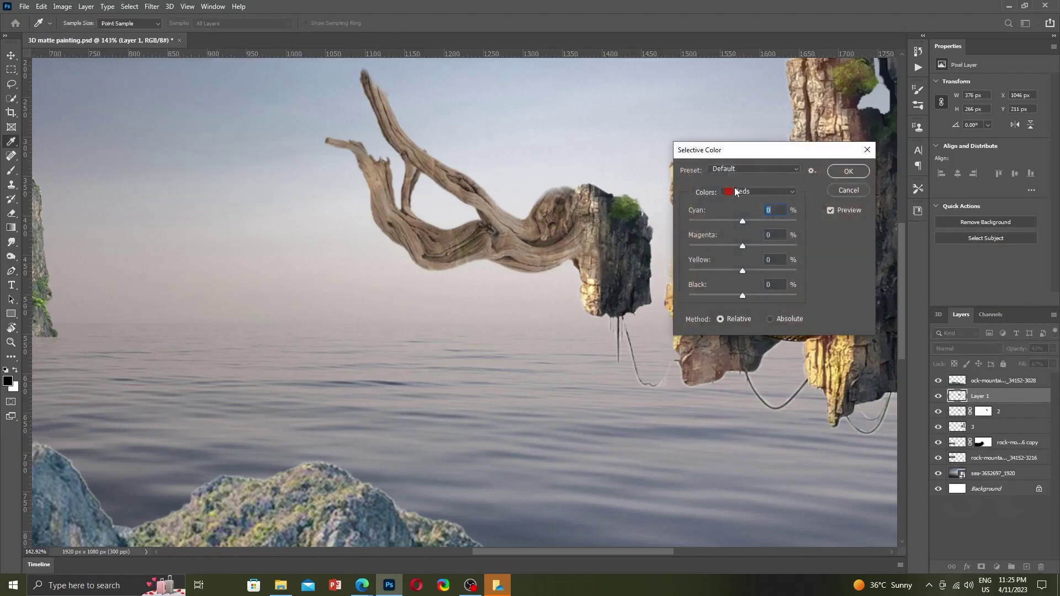
{"action": "left_click", "coordinate": [735, 191]}
{"action": "left_click", "coordinate": [743, 284]}
{"action": "mouse_move", "coordinate": [742, 296]}
{"action": "left_mouse_down"}
{"action": "mouse_move", "coordinate": [782, 301]}
{"action": "mouse_move", "coordinate": [765, 307]}
{"action": "left_mouse_up"}
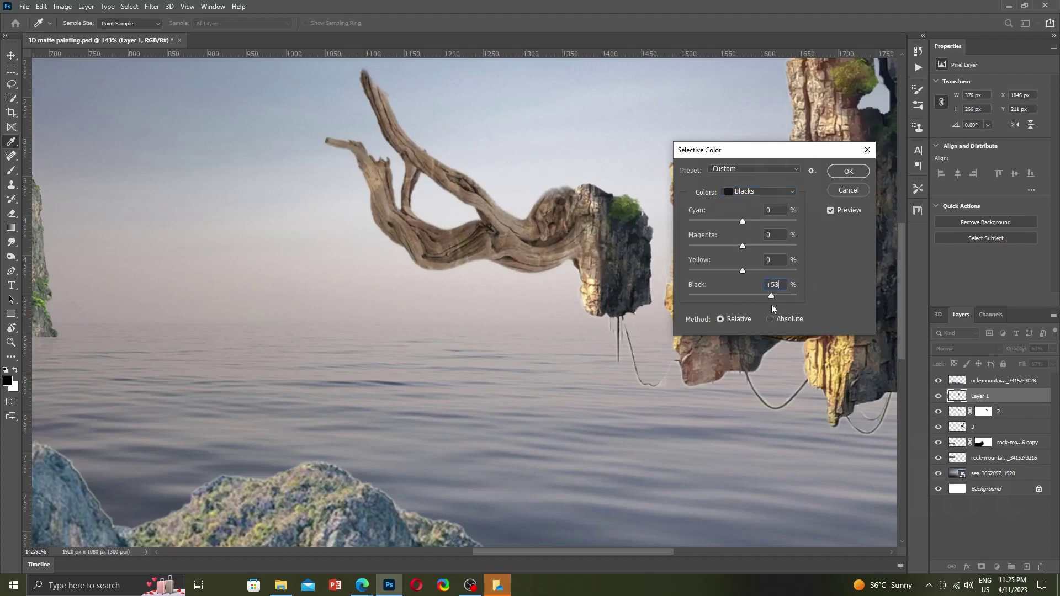
{"action": "left_click", "coordinate": [848, 171]}
{"action": "key", "text": "p"}
{"action": "key", "text": "ctrl+0"}
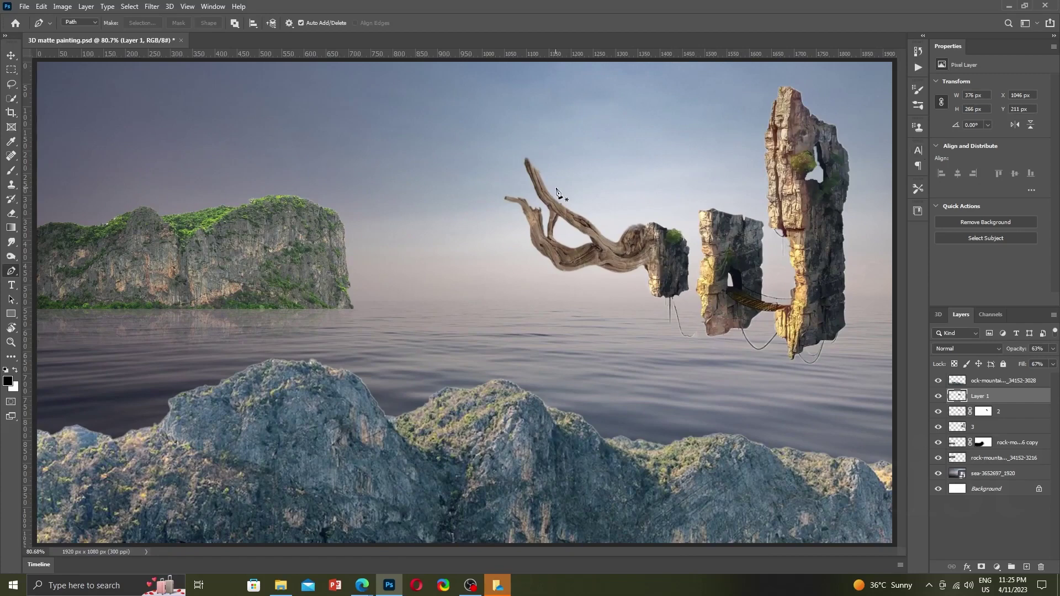
Save the painting and toggle the top foreground rock layer to compare.
{"action": "key", "text": "ctrl+s"}
{"action": "left_click", "coordinate": [992, 385]}
{"action": "left_click", "coordinate": [957, 401]}
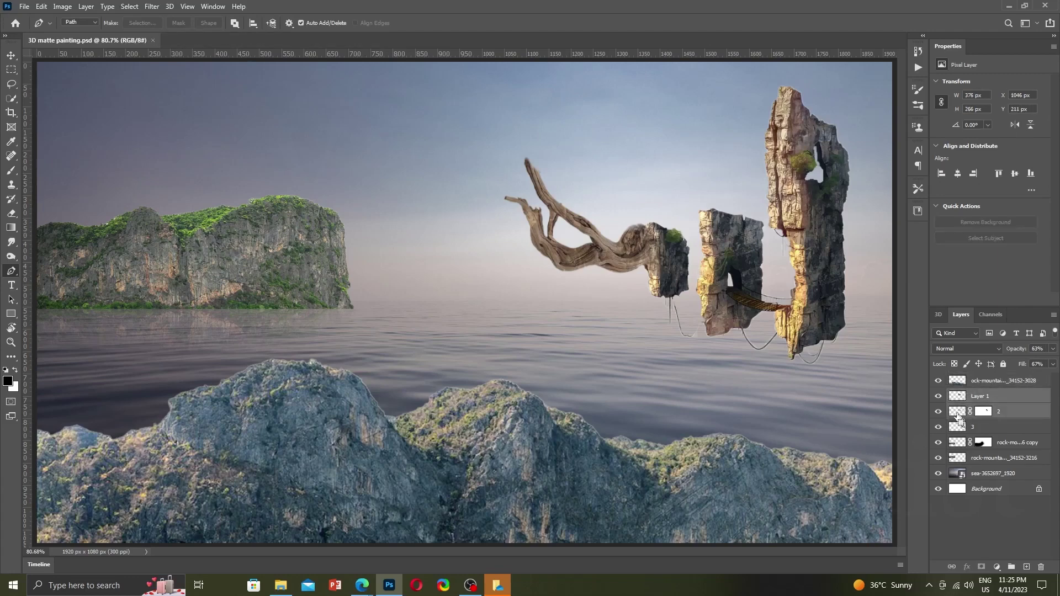
{"action": "left_click", "coordinate": [961, 386]}
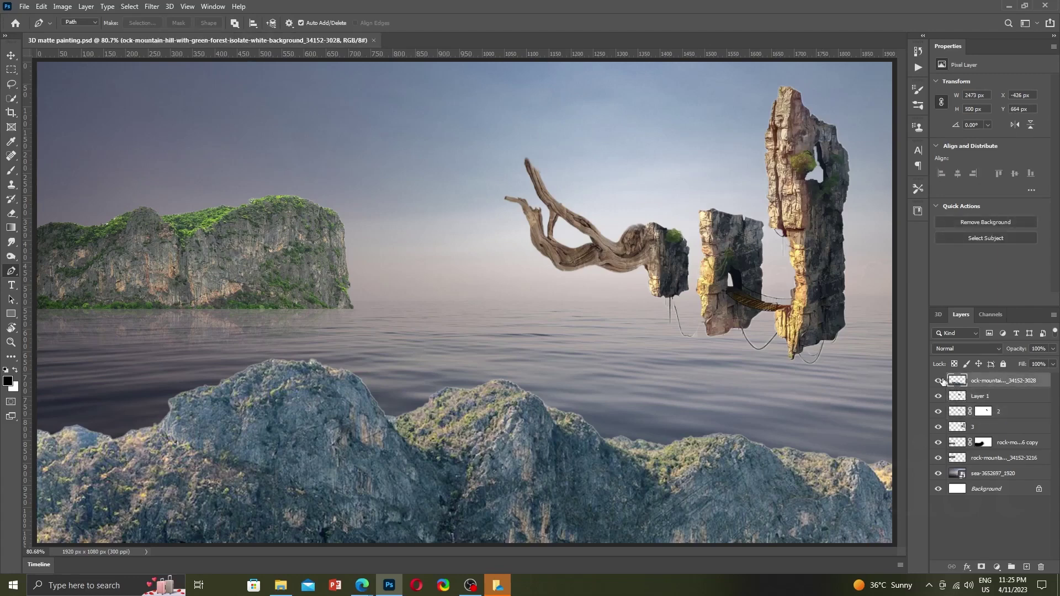
{"action": "left_click", "coordinate": [940, 381]}
{"action": "left_click", "coordinate": [940, 381]}
Place the moss-and-grass image from Downloads over the scene's centre and commit it.
{"action": "left_click", "coordinate": [1009, 6]}
{"action": "mouse_move", "coordinate": [569, 138]}
{"action": "left_mouse_down"}
{"action": "mouse_move", "coordinate": [307, 428]}
{"action": "mouse_move", "coordinate": [655, 444]}
{"action": "mouse_move", "coordinate": [778, 196]}
{"action": "left_mouse_up"}
{"action": "mouse_move", "coordinate": [592, 296]}
{"action": "left_mouse_down"}
{"action": "mouse_move", "coordinate": [787, 268]}
{"action": "mouse_move", "coordinate": [685, 279]}
{"action": "left_mouse_up"}
{"action": "key", "text": "Return"}
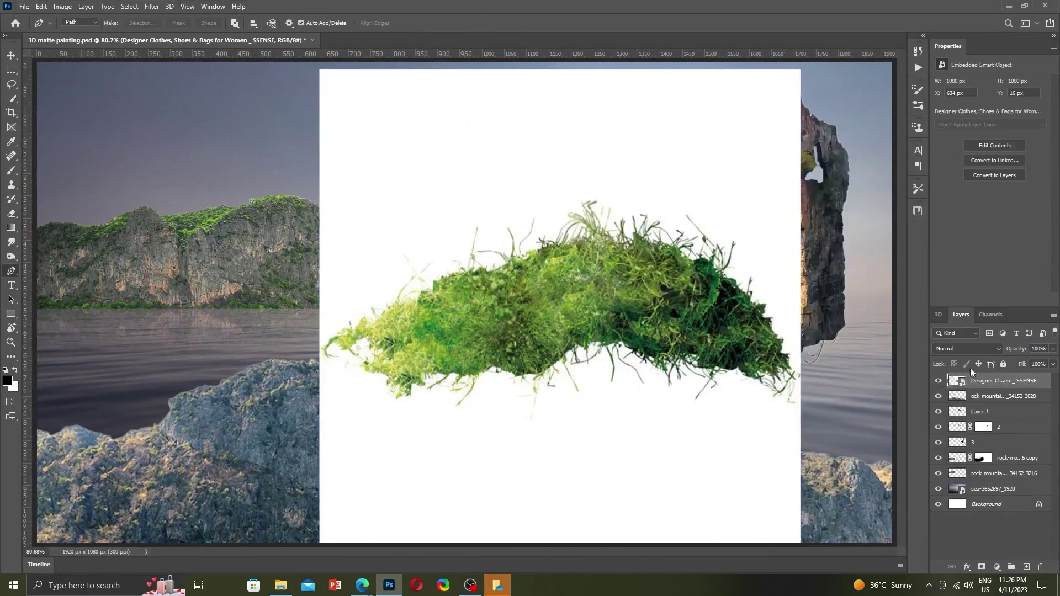
Rasterize the moss layer and lasso a selection around the moss clump.
{"action": "right_click", "coordinate": [989, 383]}
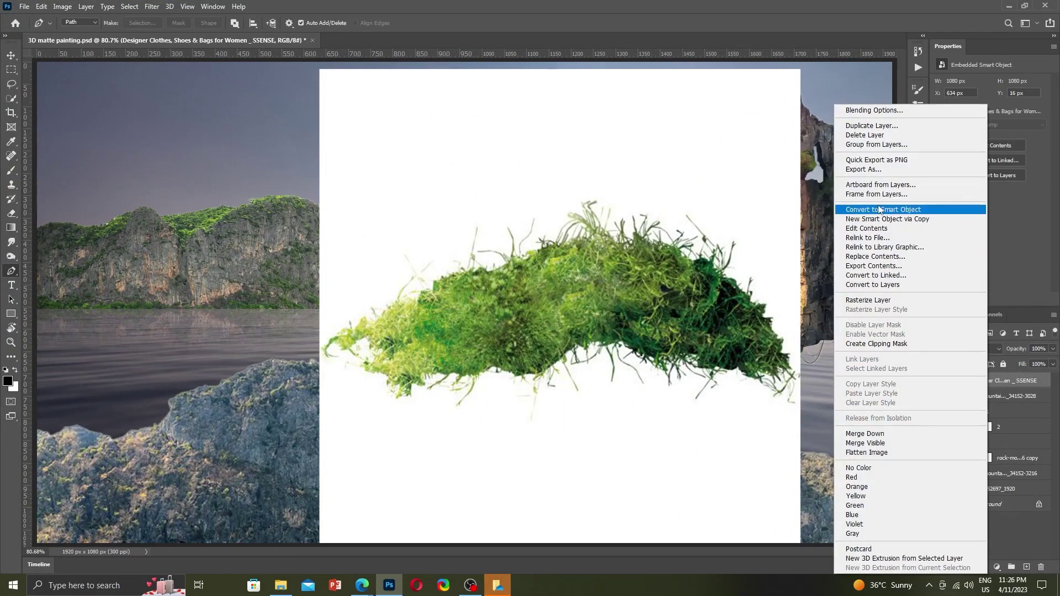
{"action": "left_click", "coordinate": [883, 300]}
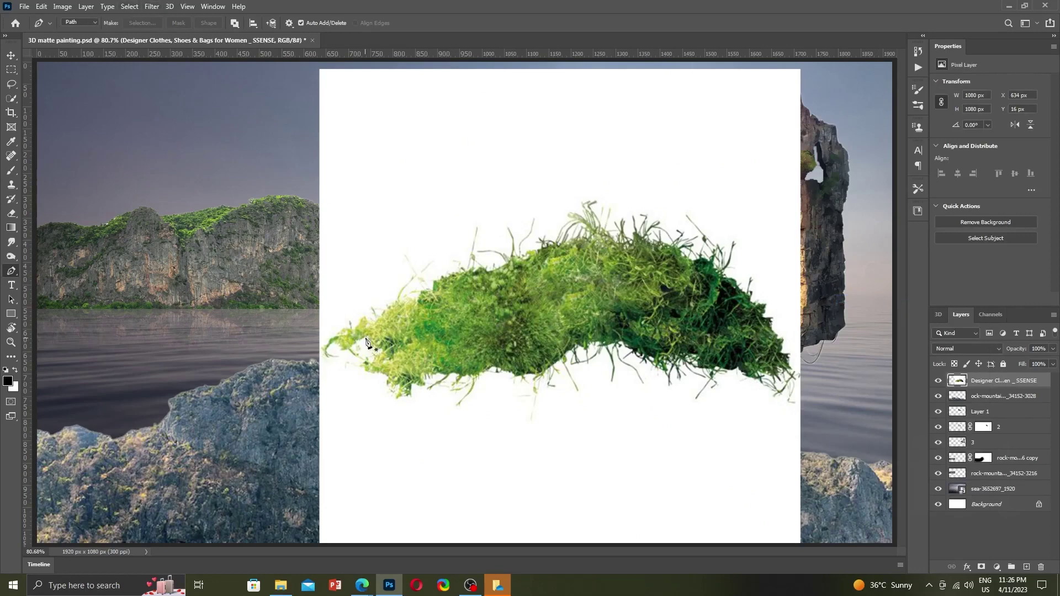
{"action": "key", "text": "l"}
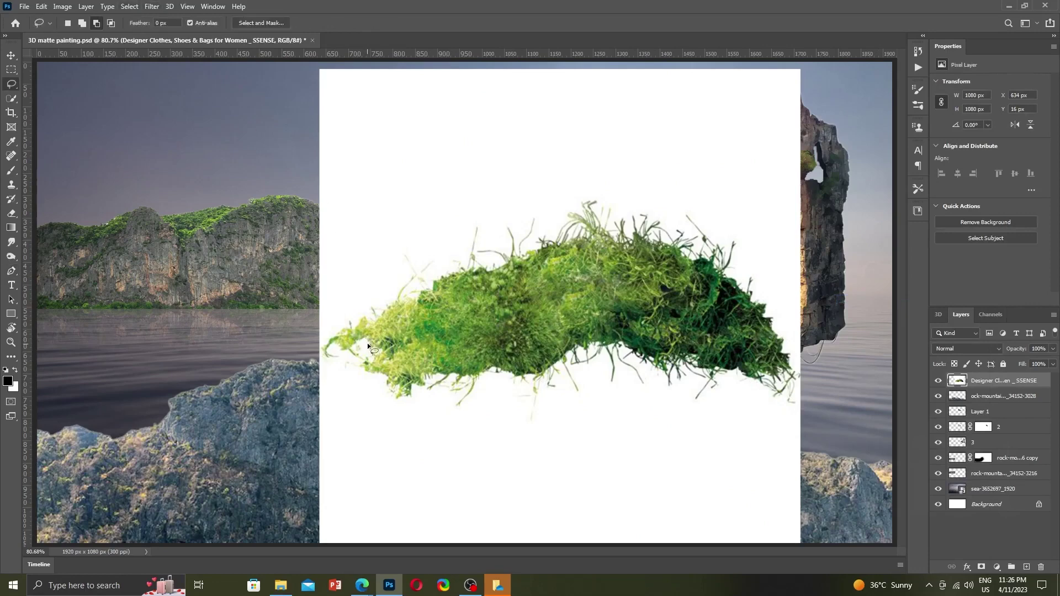
{"action": "mouse_move", "coordinate": [368, 345]}
{"action": "left_mouse_down"}
{"action": "mouse_move", "coordinate": [667, 252]}
{"action": "mouse_move", "coordinate": [772, 332]}
{"action": "left_mouse_up"}
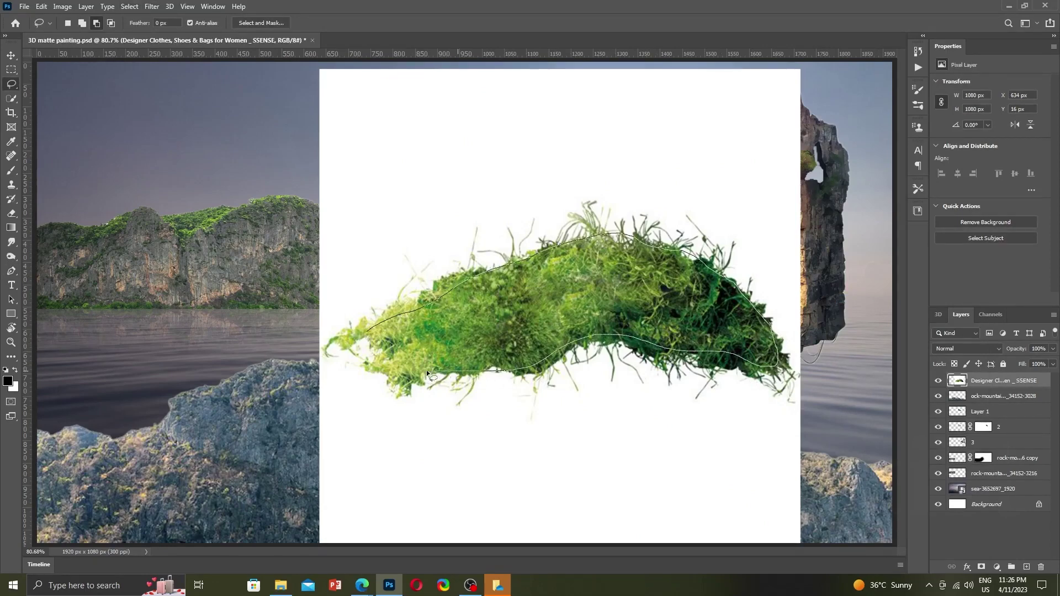
{"action": "left_click_drag", "start_coordinate": [427, 374], "coordinate": [369, 338]}
Feather the moss selection by 2 px, copy it to Layer 2, and select the original moss layer.
{"action": "right_click", "coordinate": [408, 334]}
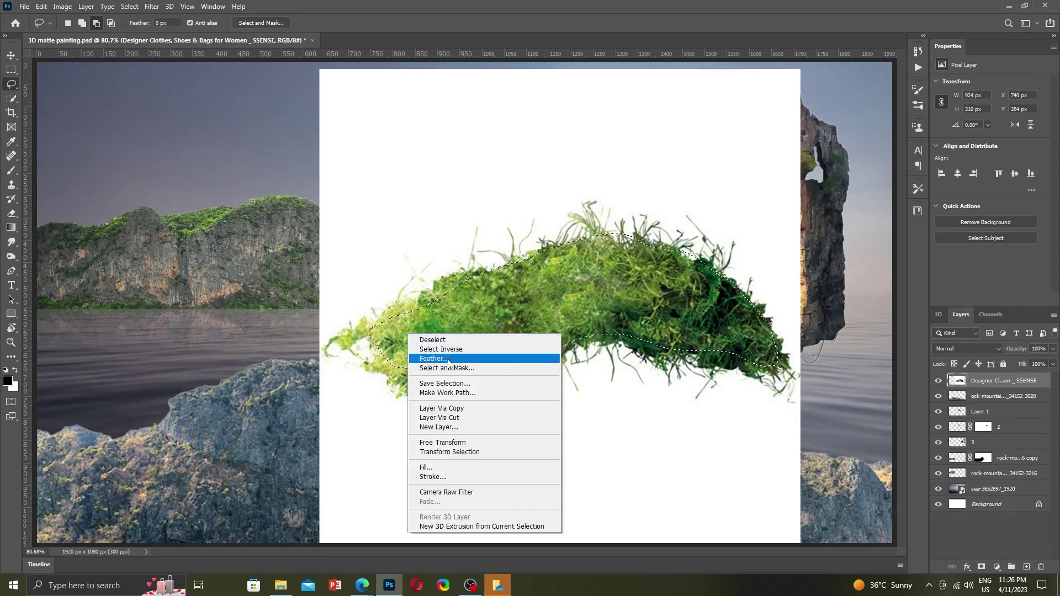
{"action": "left_click", "coordinate": [449, 364]}
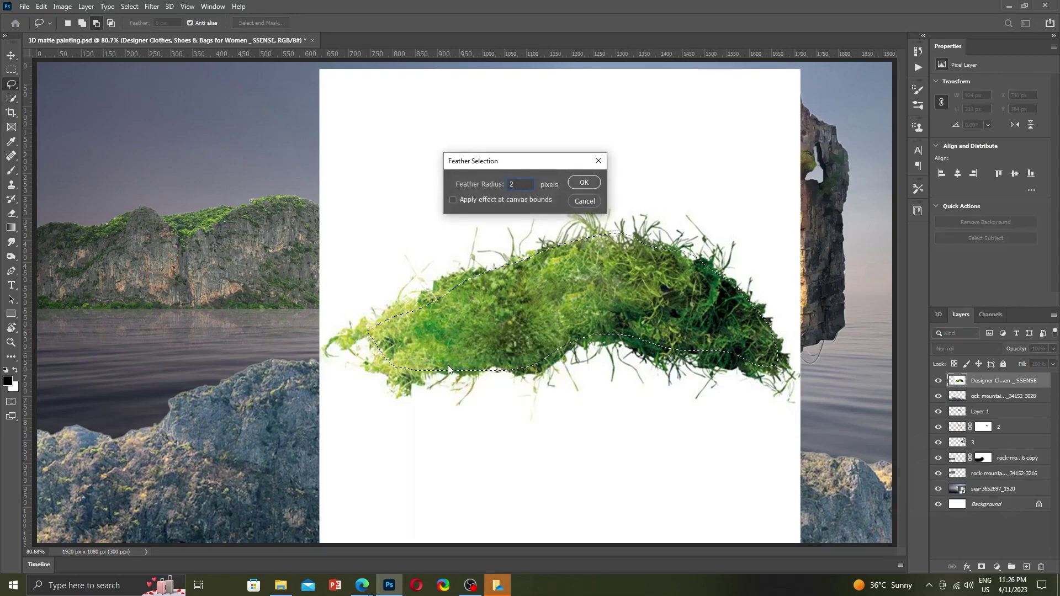
{"action": "key", "text": "Return"}
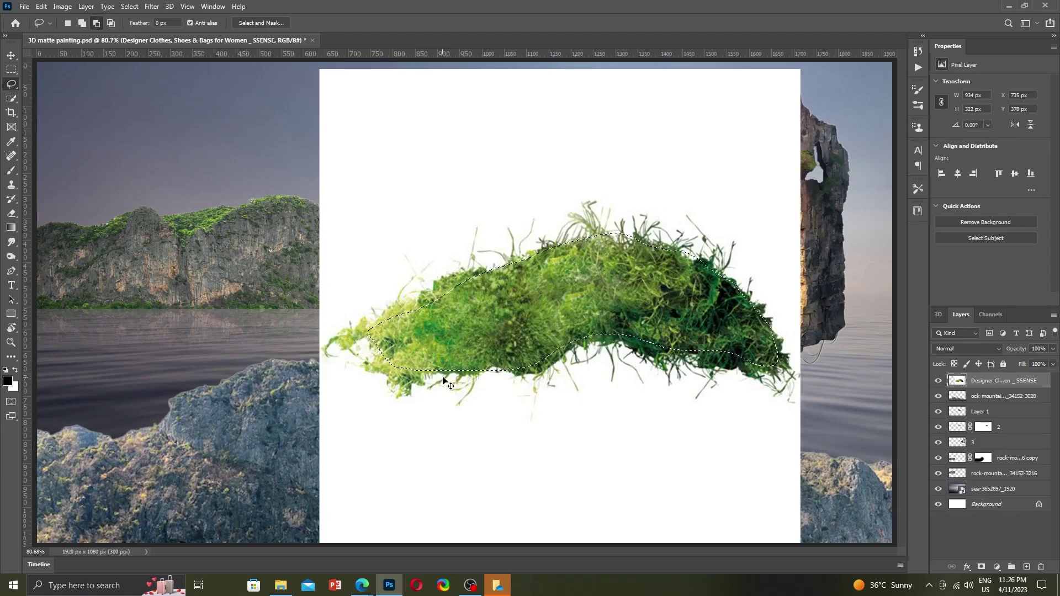
{"action": "key", "text": "ctrl+j"}
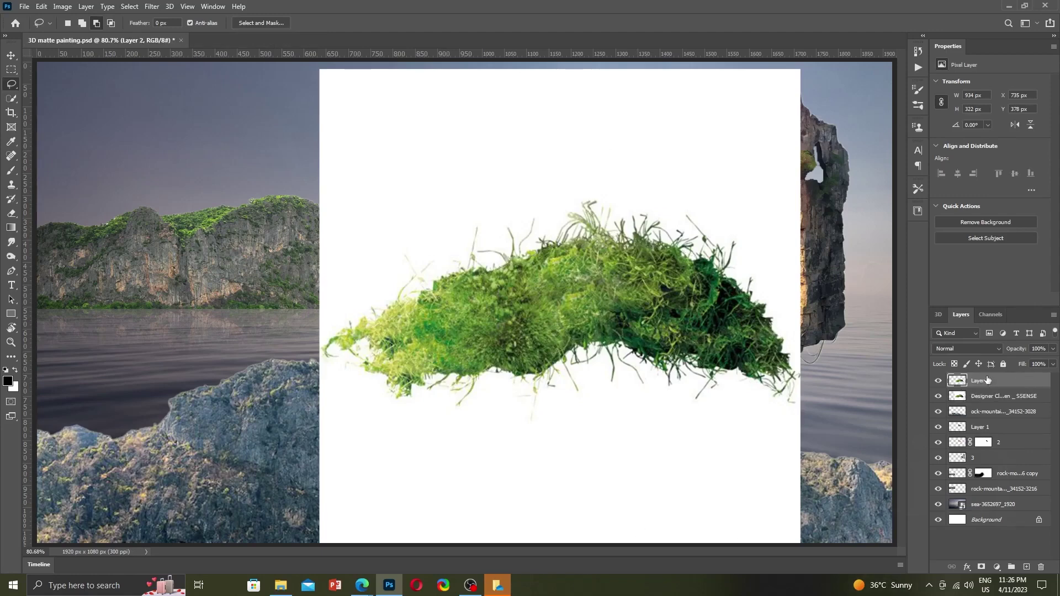
{"action": "left_click", "coordinate": [975, 398]}
Delete the original moss photo layer and the leftover rock source layer.
{"action": "key", "text": "Delete"}
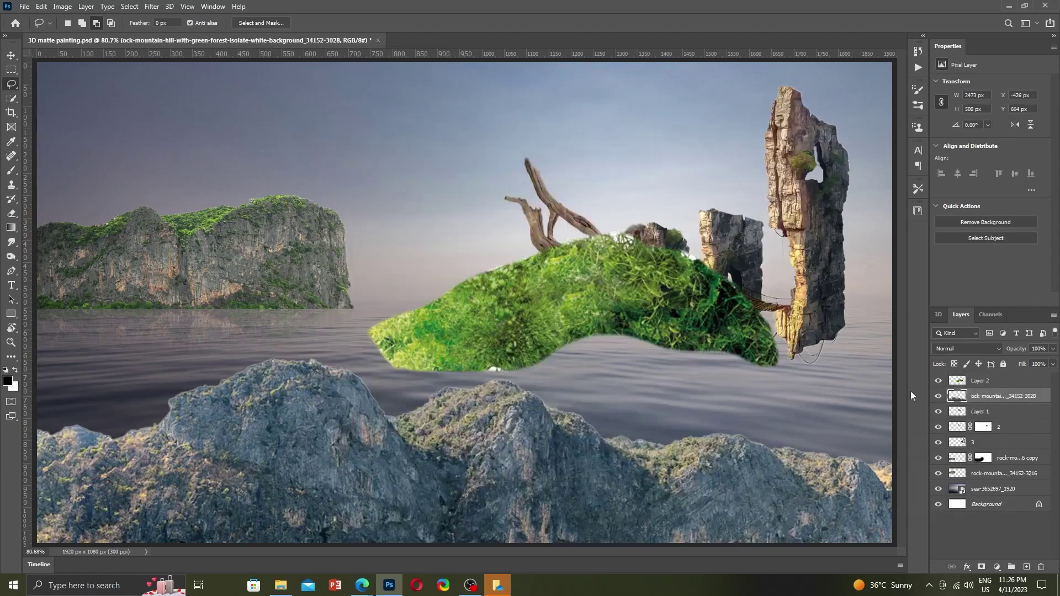
{"action": "key", "text": "Delete"}
{"action": "key", "text": "ctrl+t"}
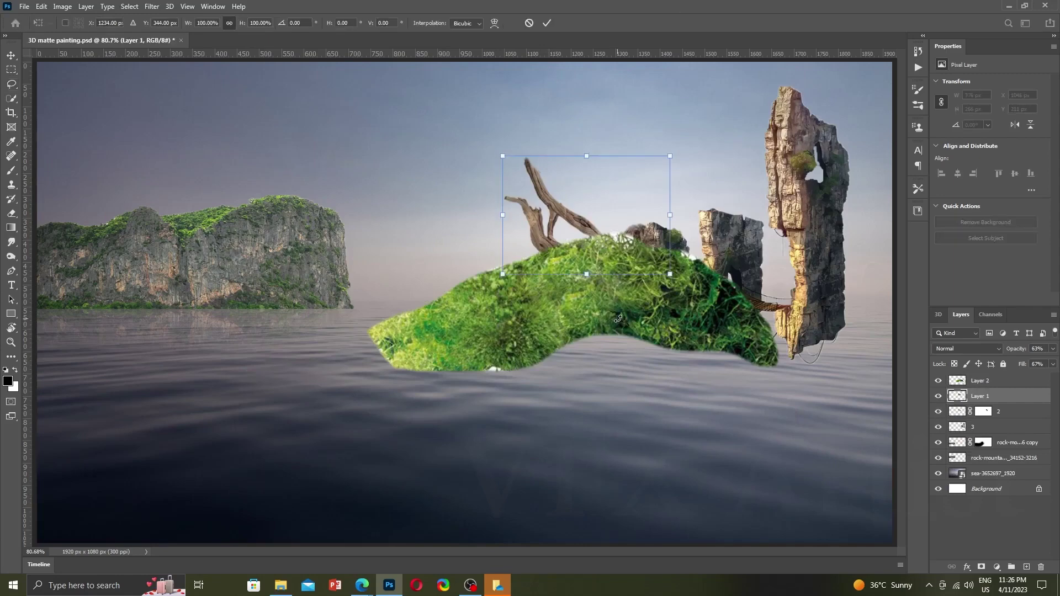
{"action": "key", "text": "Return"}
{"action": "key", "text": "alt+bracketright"}
{"action": "key", "text": "l"}
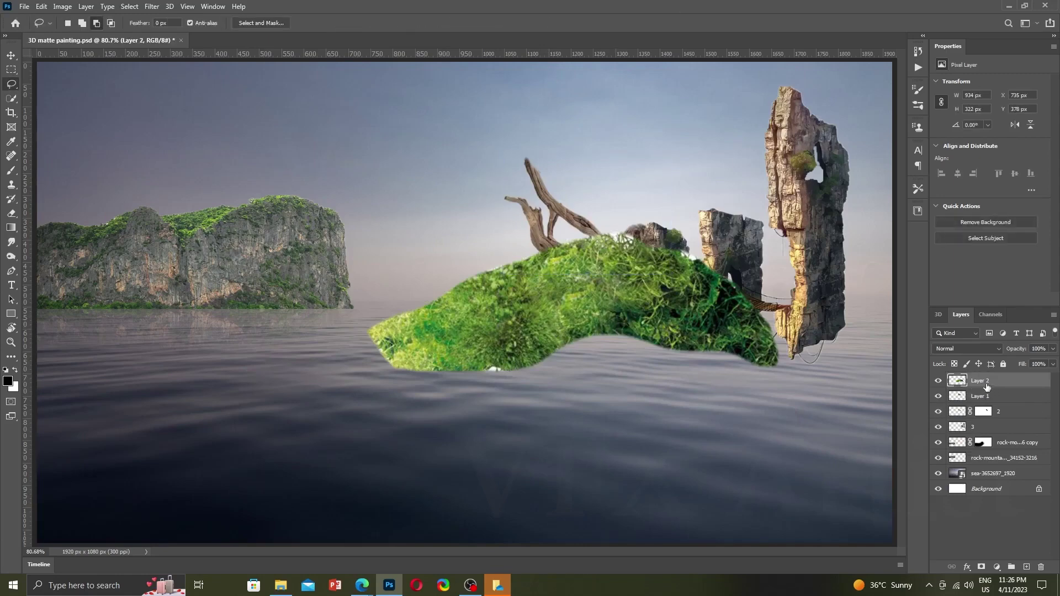
Scale the moss patch to about half size, rotate it, and flip it vertically over the right pillars.
{"action": "key", "text": "ctrl+t"}
{"action": "left_click_drag", "start_coordinate": [608, 313], "coordinate": [769, 192]}
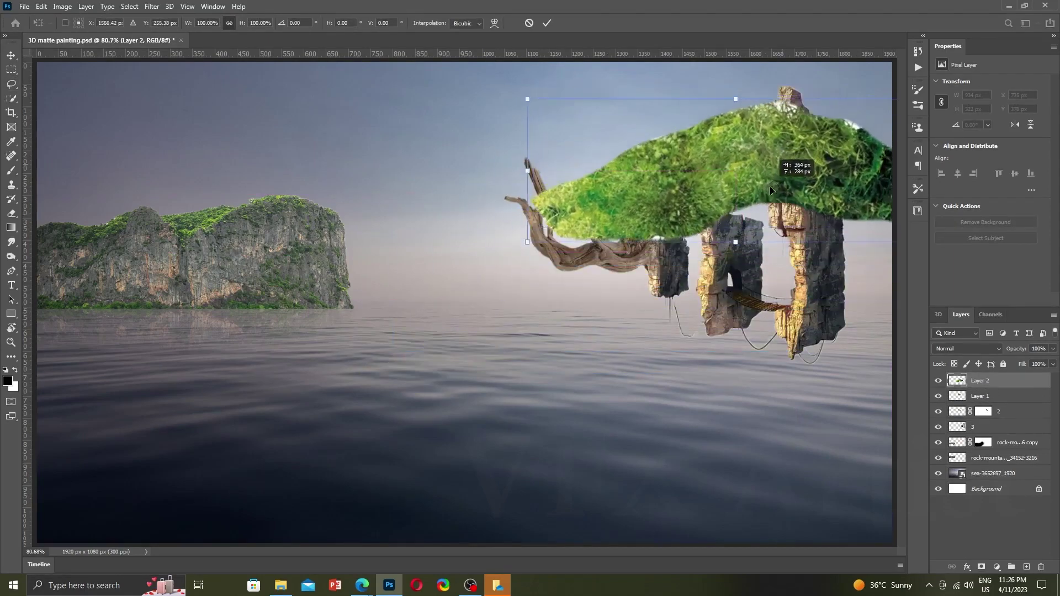
{"action": "scroll", "coordinate": [783, 196], "scroll_direction": "down", "scroll_amount": 3}
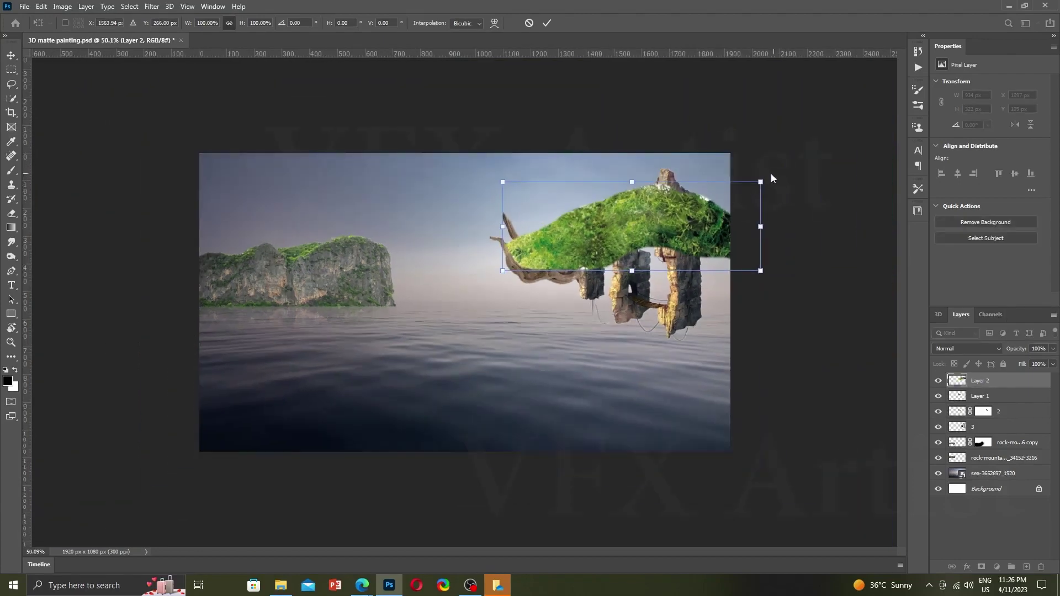
{"action": "left_click_drag", "start_coordinate": [761, 182], "coordinate": [639, 224]}
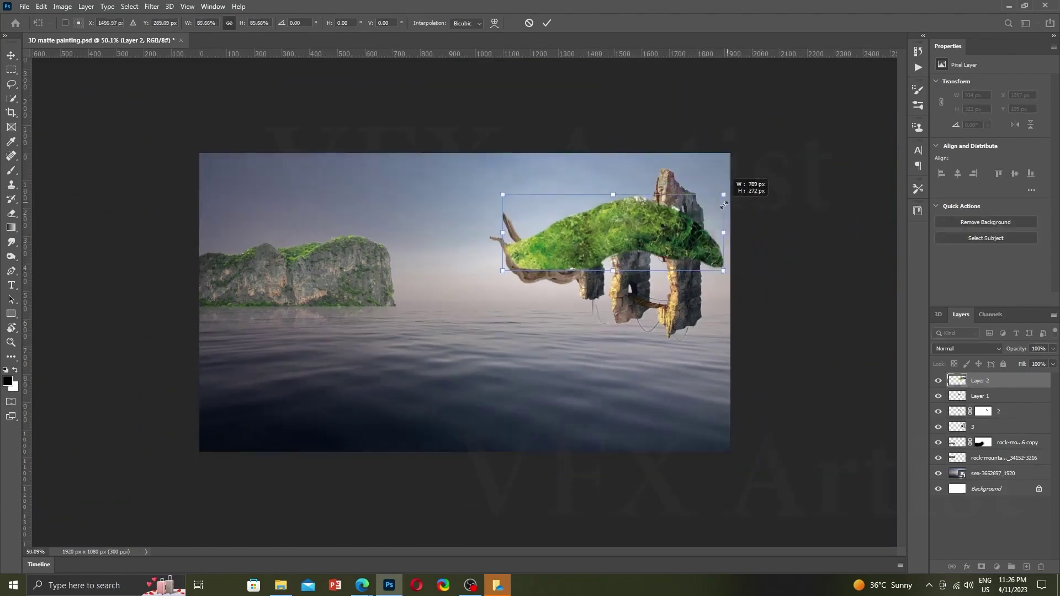
{"action": "left_click_drag", "start_coordinate": [576, 256], "coordinate": [658, 243]}
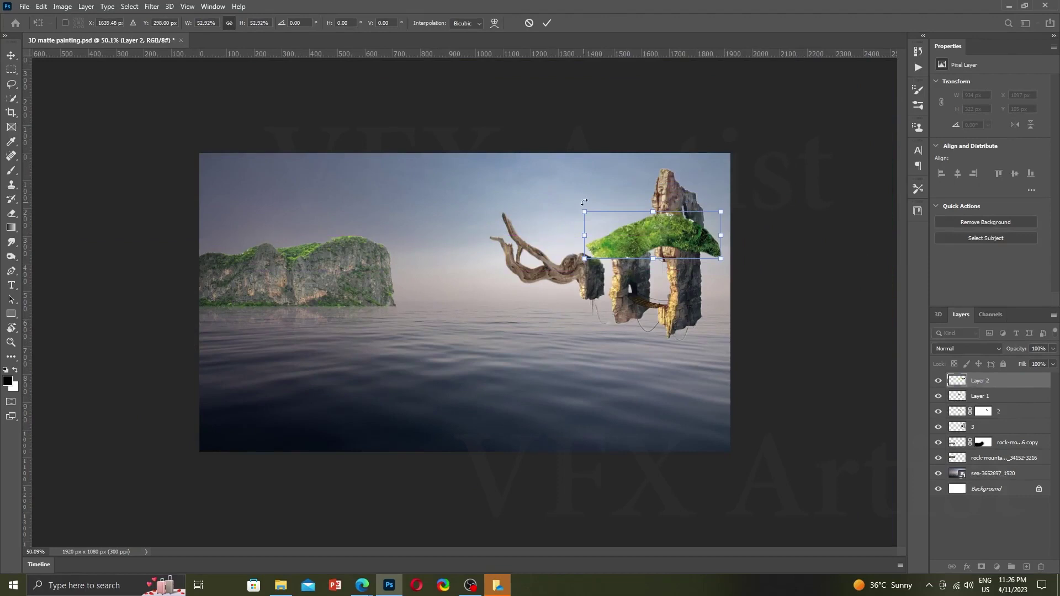
{"action": "mouse_move", "coordinate": [580, 204]}
{"action": "left_mouse_down"}
{"action": "mouse_move", "coordinate": [670, 142]}
{"action": "mouse_move", "coordinate": [675, 174]}
{"action": "left_mouse_up"}
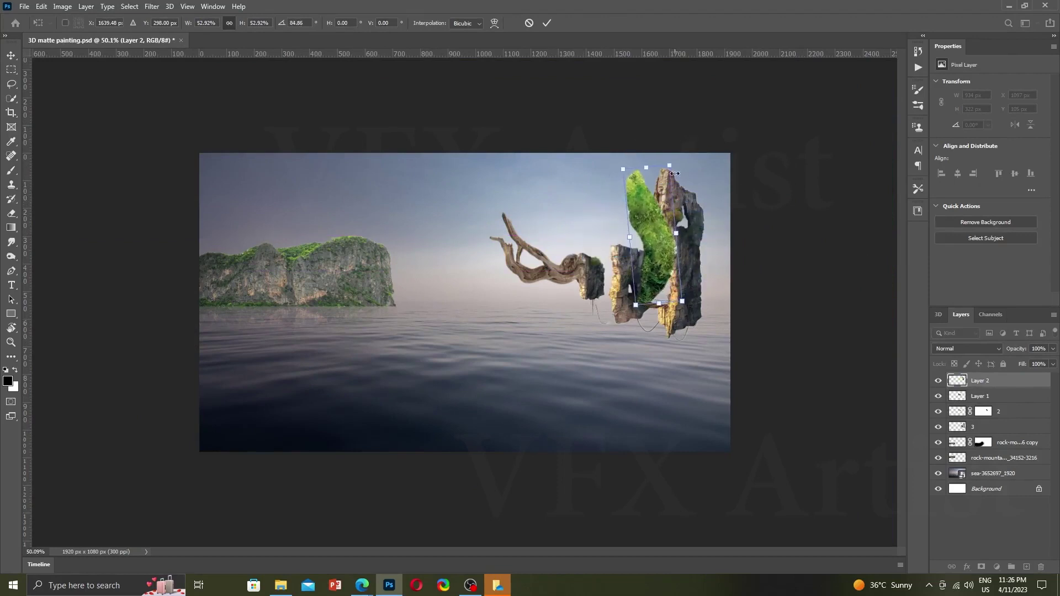
{"action": "right_click", "coordinate": [661, 231]}
{"action": "left_click", "coordinate": [684, 412]}
{"action": "left_click_drag", "start_coordinate": [659, 258], "coordinate": [681, 251]}
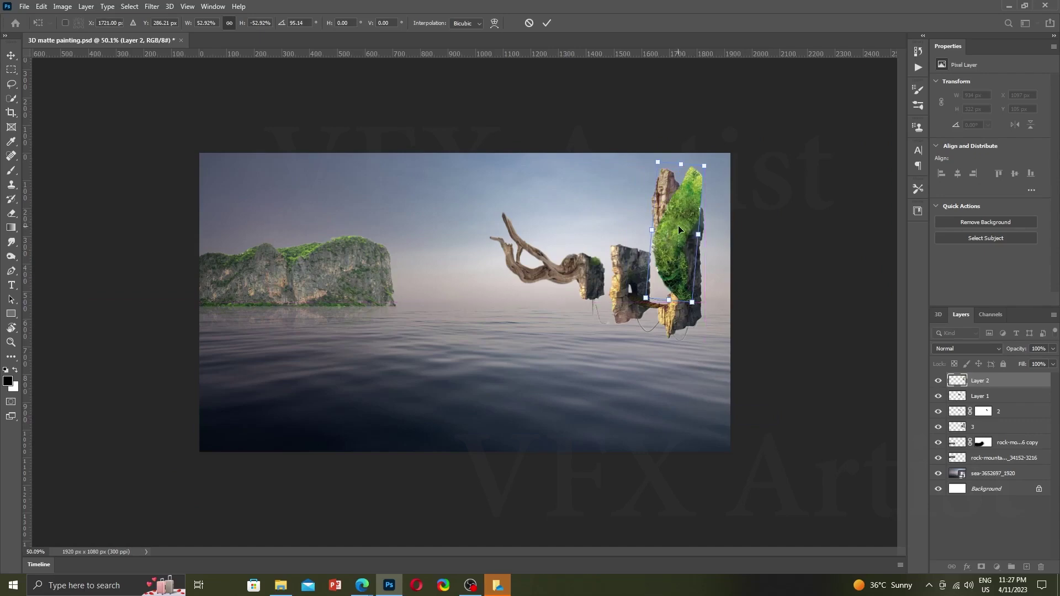
Shrink and tilt the moss onto the tall pillar's top, apply it, and load the rocks' outline selection.
{"action": "scroll", "coordinate": [676, 229], "scroll_direction": "up", "scroll_amount": 2}
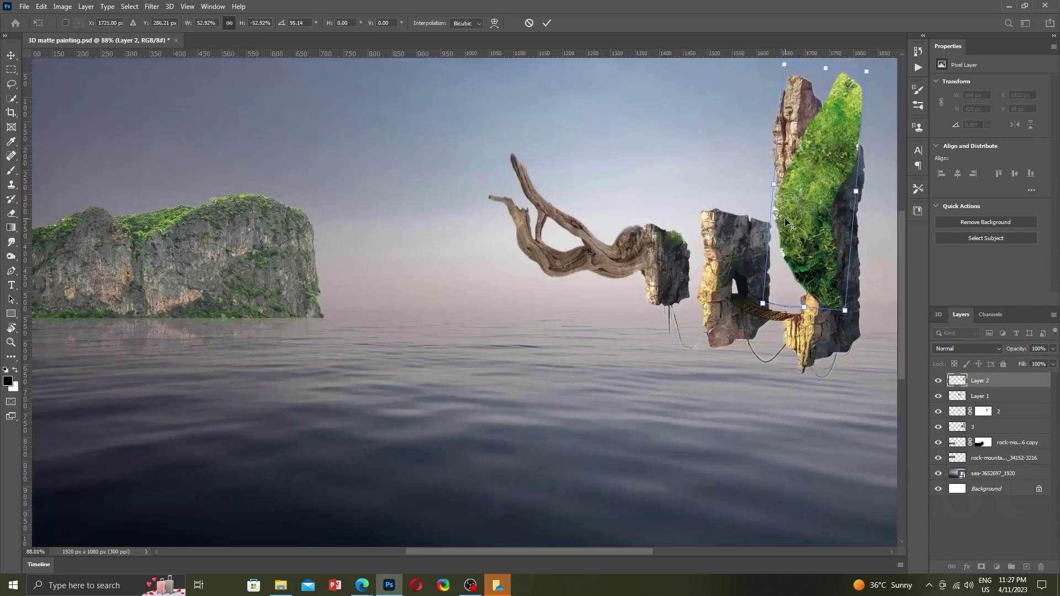
{"action": "scroll", "coordinate": [784, 224], "scroll_direction": "up", "scroll_amount": 1}
{"action": "scroll", "coordinate": [773, 281], "scroll_direction": "up", "scroll_amount": 2}
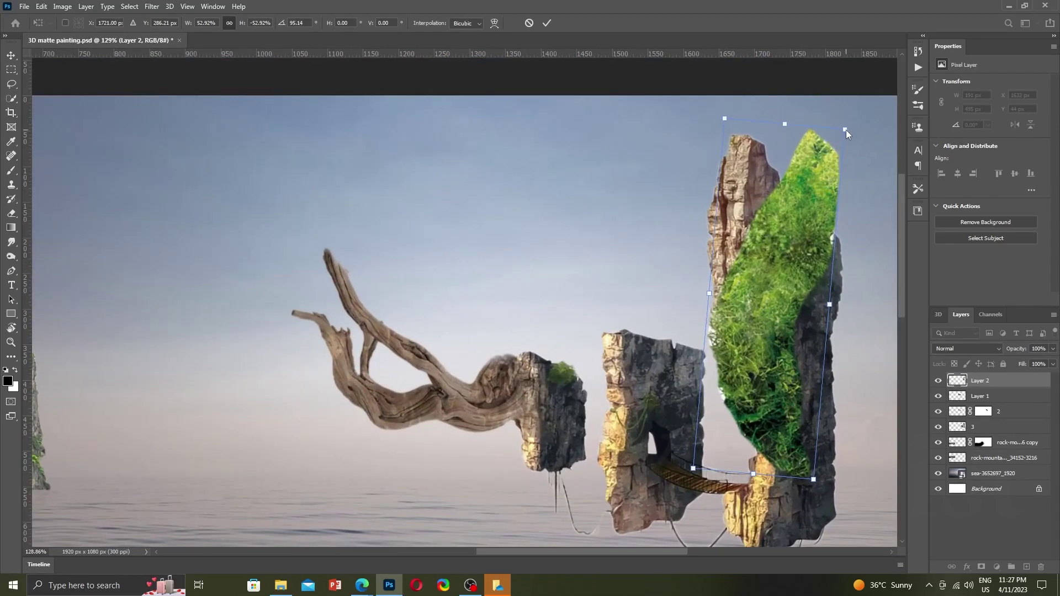
{"action": "left_click_drag", "start_coordinate": [845, 130], "coordinate": [837, 131]}
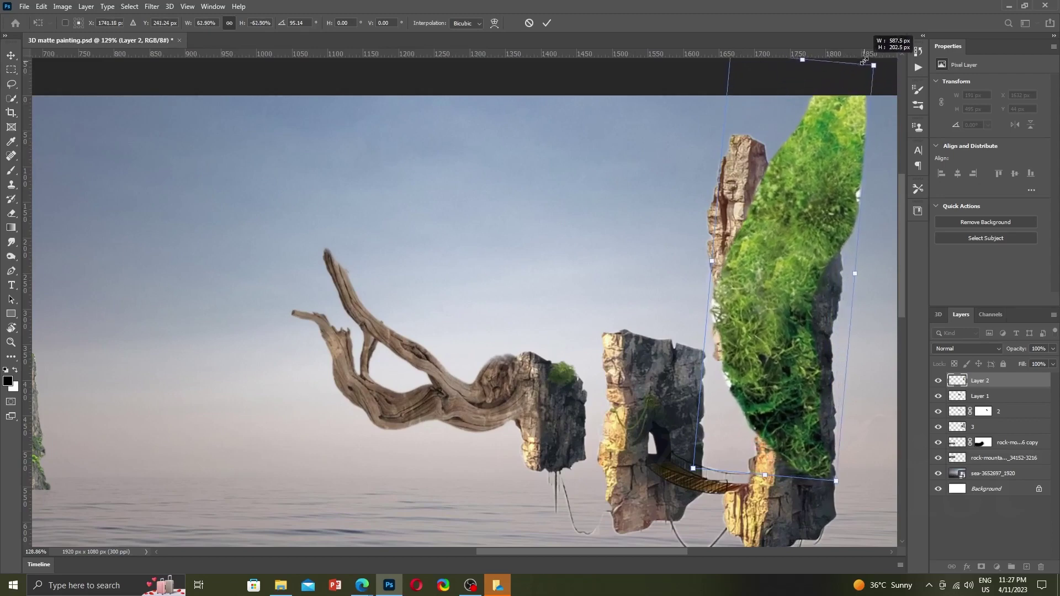
{"action": "left_click_drag", "start_coordinate": [837, 130], "coordinate": [773, 310]}
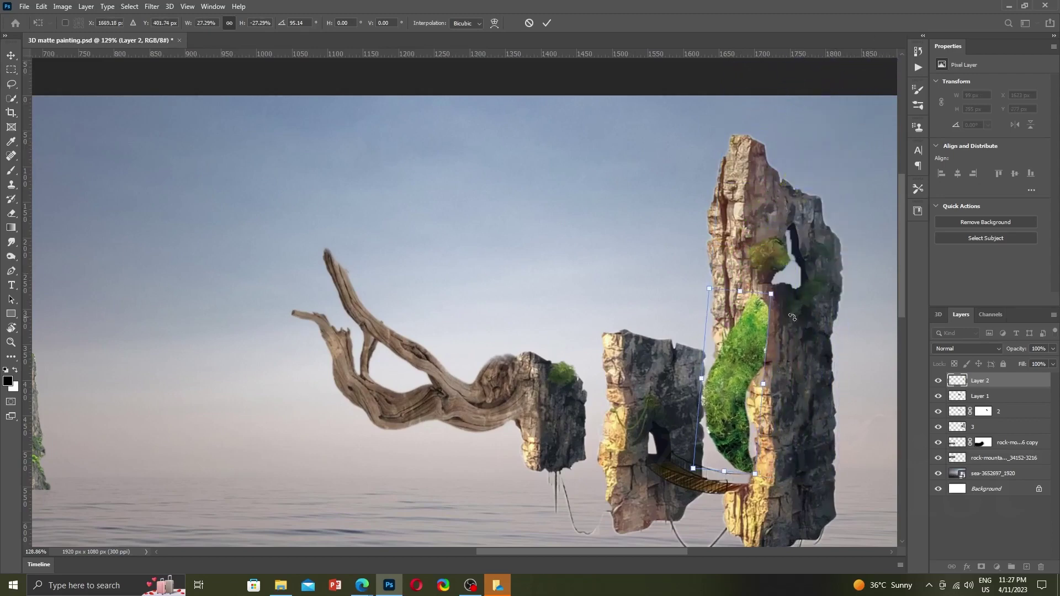
{"action": "left_click_drag", "start_coordinate": [750, 348], "coordinate": [787, 180]}
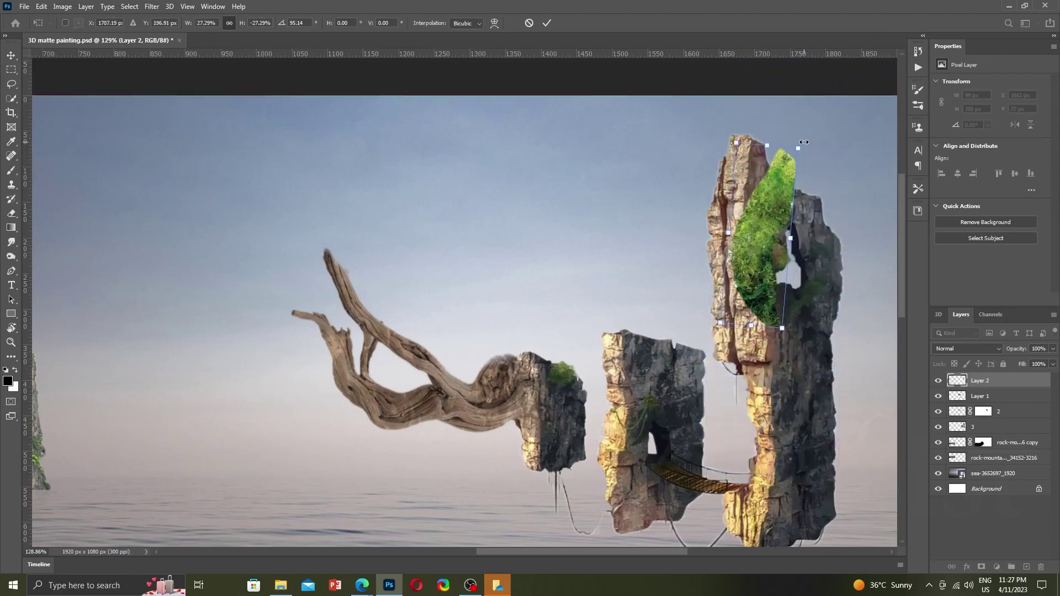
{"action": "left_click_drag", "start_coordinate": [804, 142], "coordinate": [880, 173]}
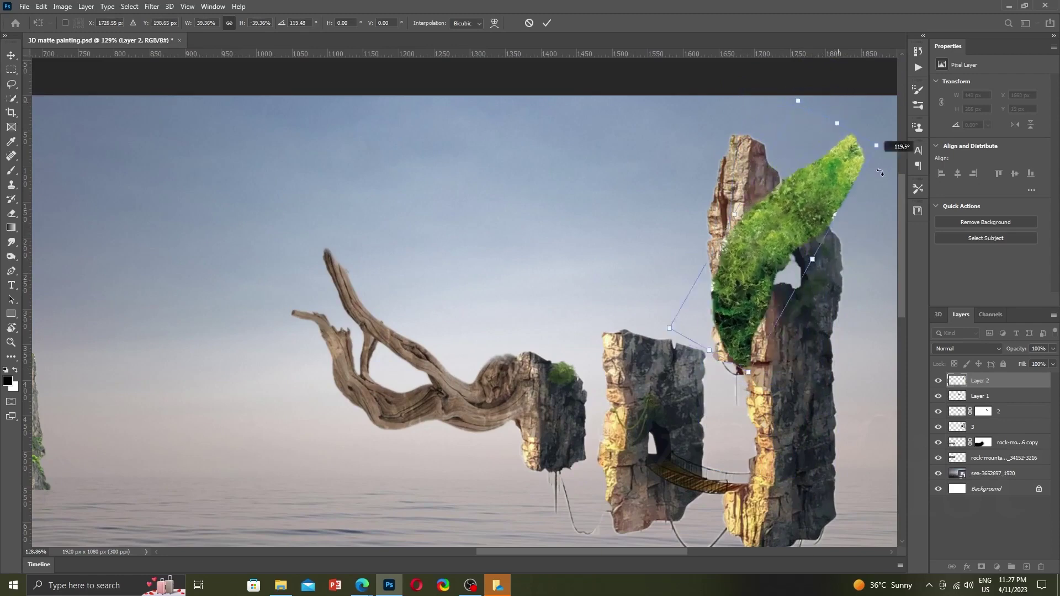
{"action": "left_click_drag", "start_coordinate": [880, 173], "coordinate": [845, 395]}
{"action": "mouse_move", "coordinate": [795, 318]}
{"action": "left_mouse_down"}
{"action": "mouse_move", "coordinate": [796, 249]}
{"action": "mouse_move", "coordinate": [811, 255]}
{"action": "left_mouse_up"}
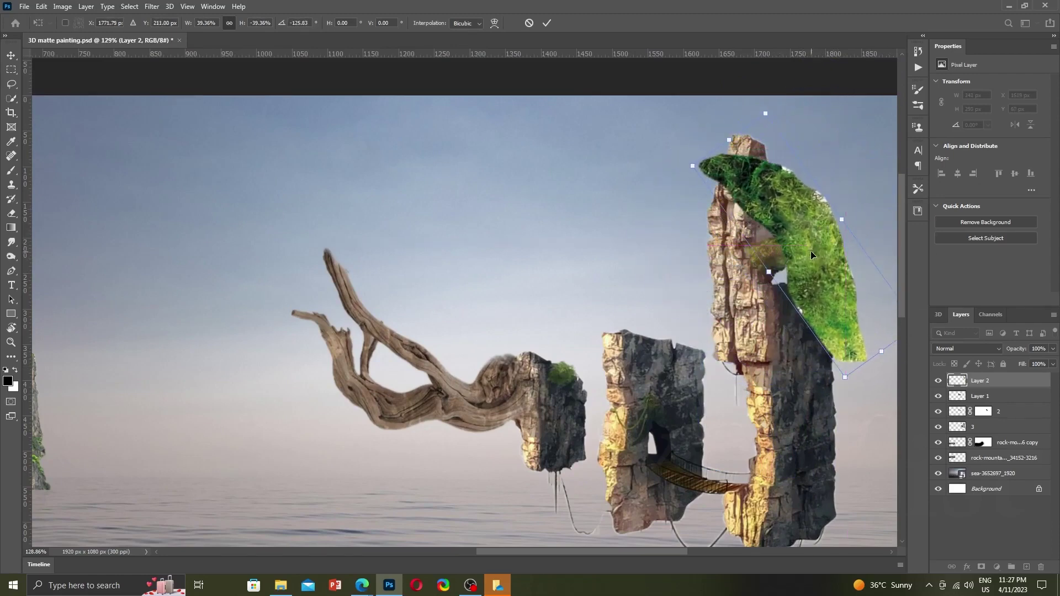
{"action": "left_click_drag", "start_coordinate": [827, 288], "coordinate": [819, 267]}
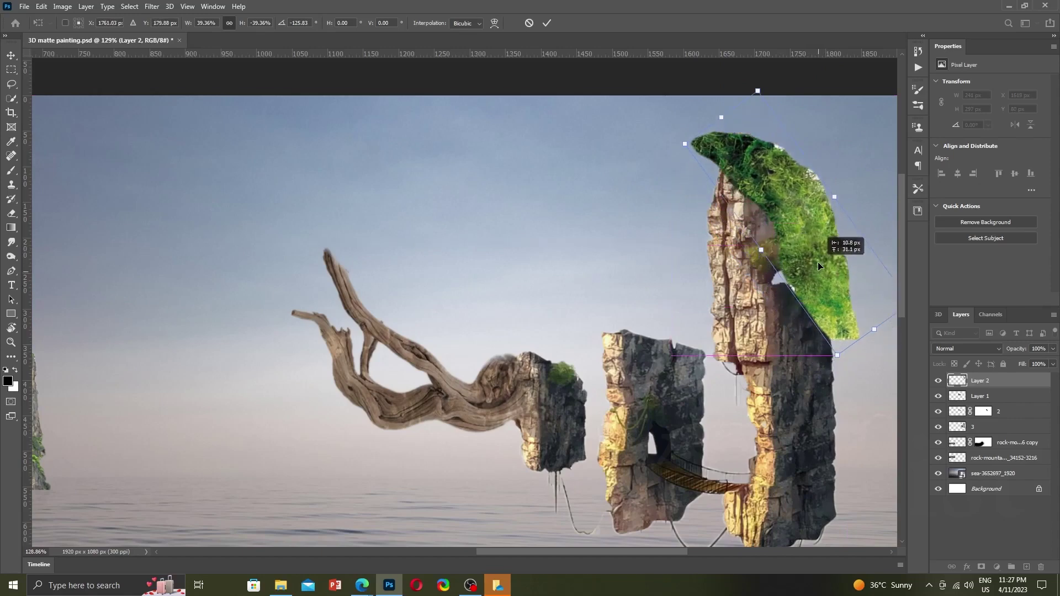
{"action": "key", "text": "Return"}
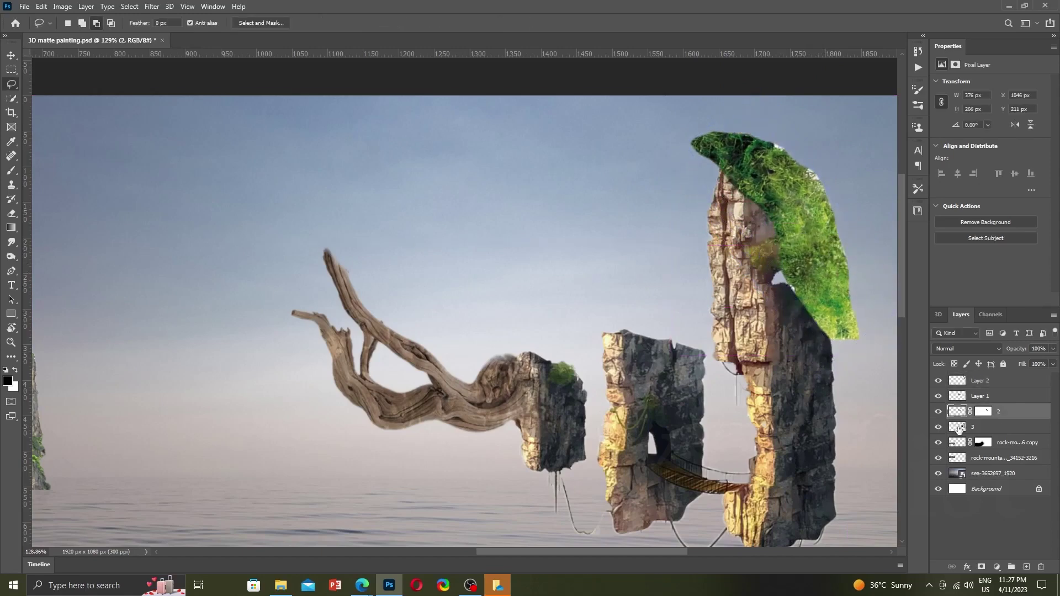
{"action": "left_click", "coordinate": [958, 427]}
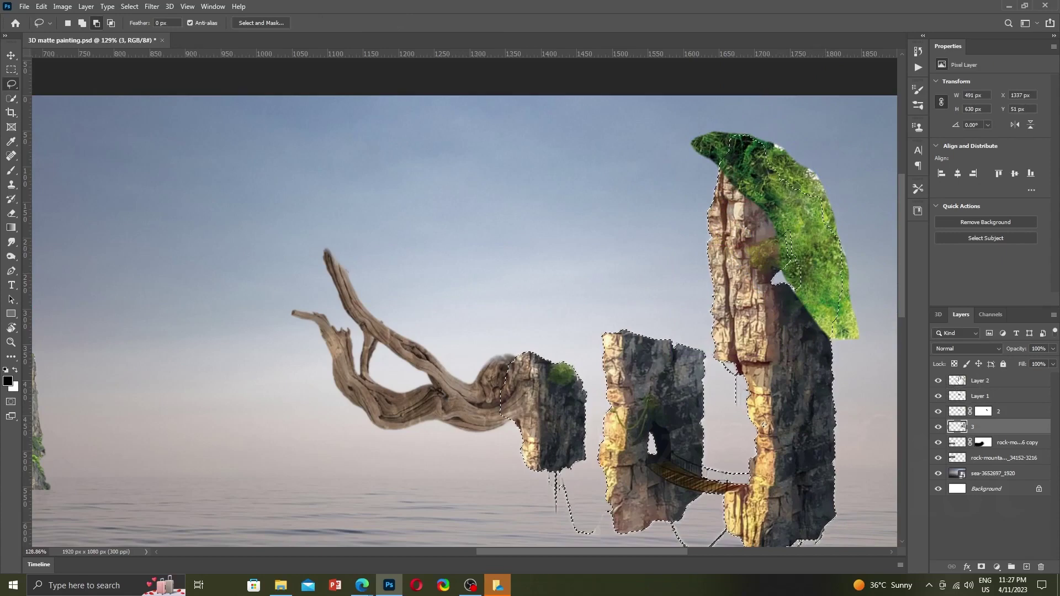
Copy the moss overlapping the rocks to Layer 3 and delete the original moss layer.
{"action": "left_click", "coordinate": [967, 381]}
{"action": "key", "text": "ctrl+j"}
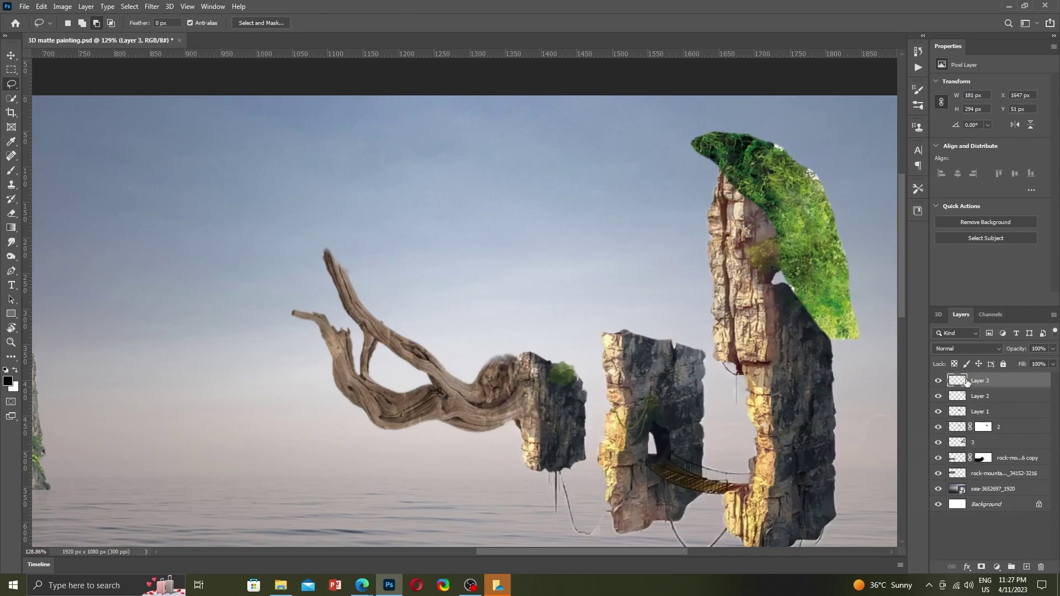
{"action": "left_click", "coordinate": [937, 397]}
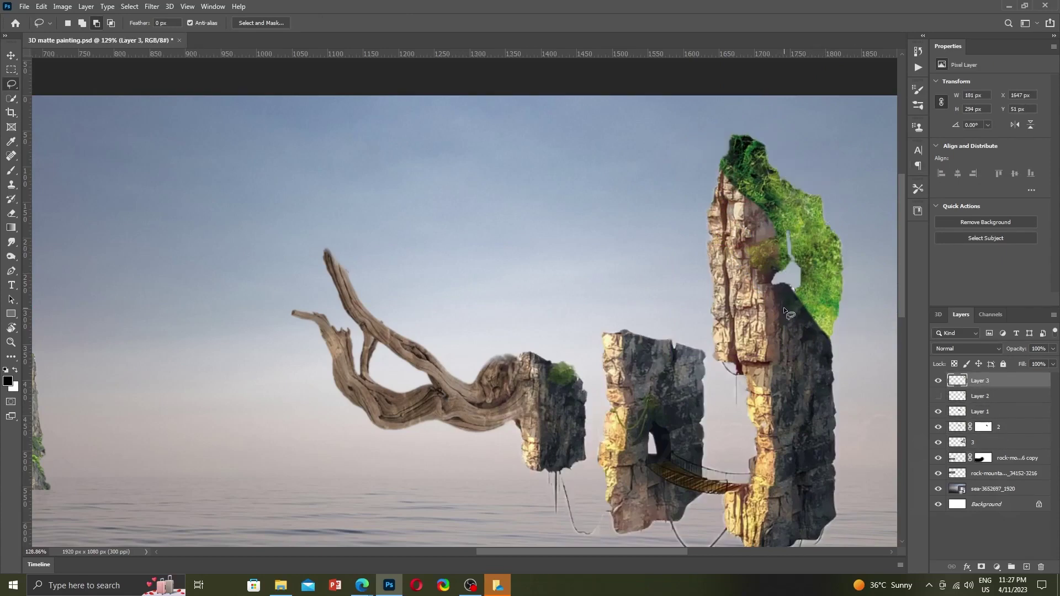
{"action": "left_click", "coordinate": [952, 411]}
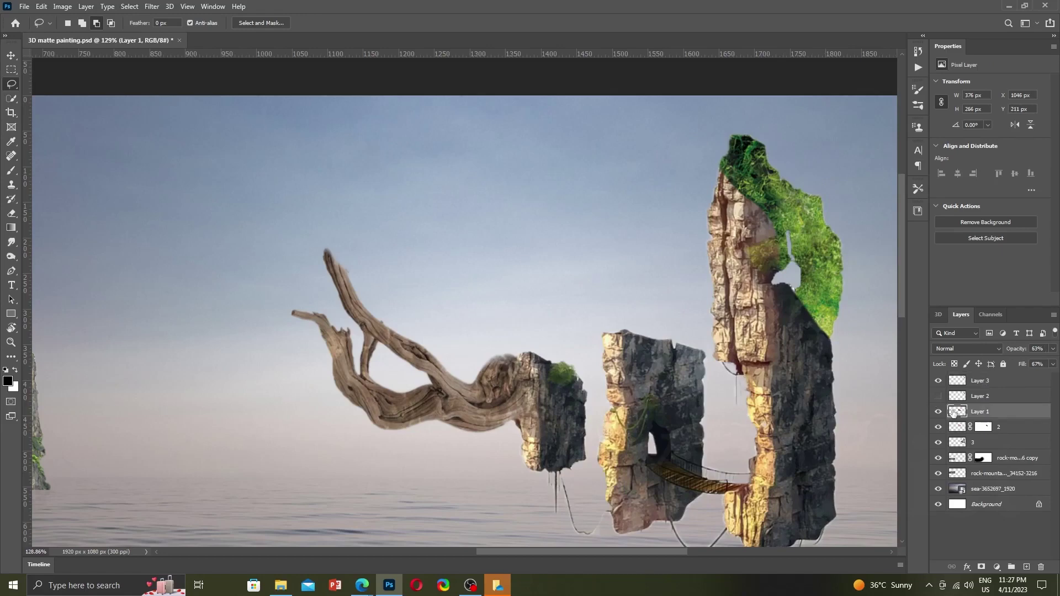
{"action": "left_click", "coordinate": [957, 396]}
{"action": "key", "text": "Delete"}
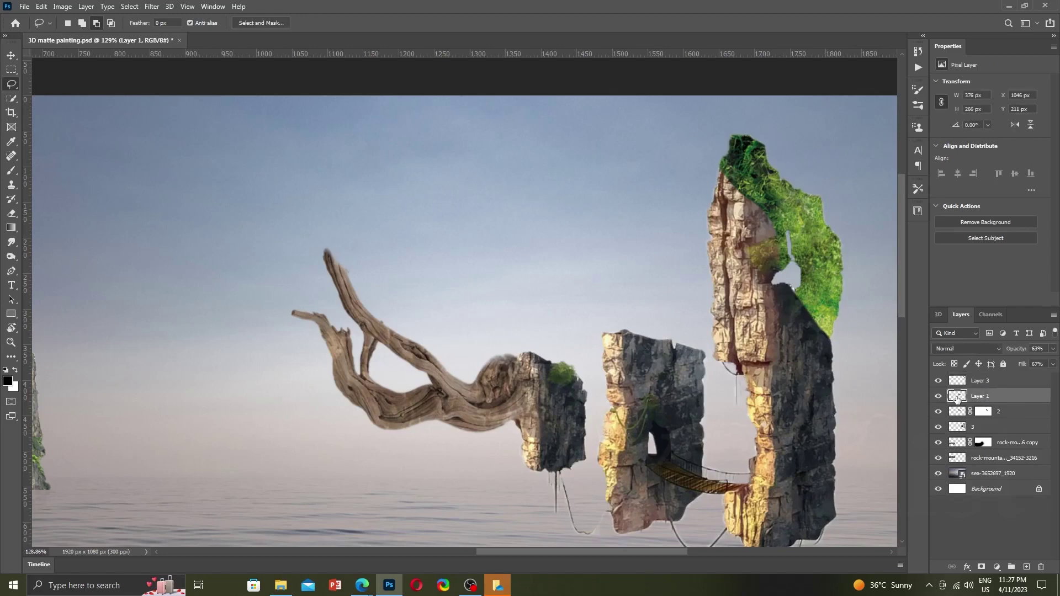
{"action": "left_click", "coordinate": [938, 381]}
{"action": "left_click", "coordinate": [954, 382]}
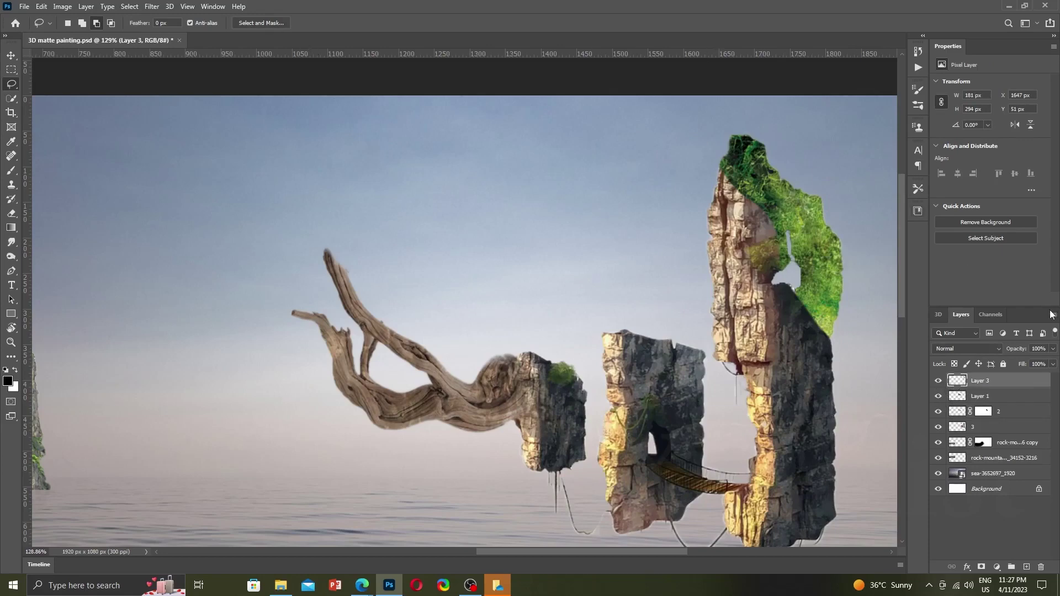
Lower the moss overlay to 20% opacity and 65% fill, toggling it to compare.
{"action": "left_click", "coordinate": [1053, 349]}
{"action": "left_click_drag", "start_coordinate": [1048, 362], "coordinate": [1022, 362]}
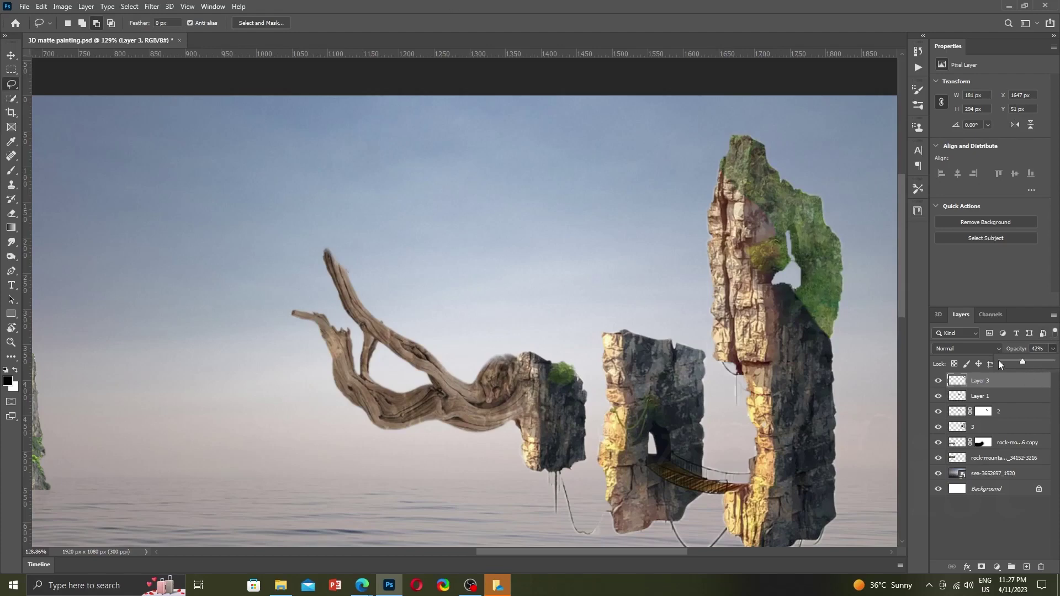
{"action": "left_click", "coordinate": [1013, 362]}
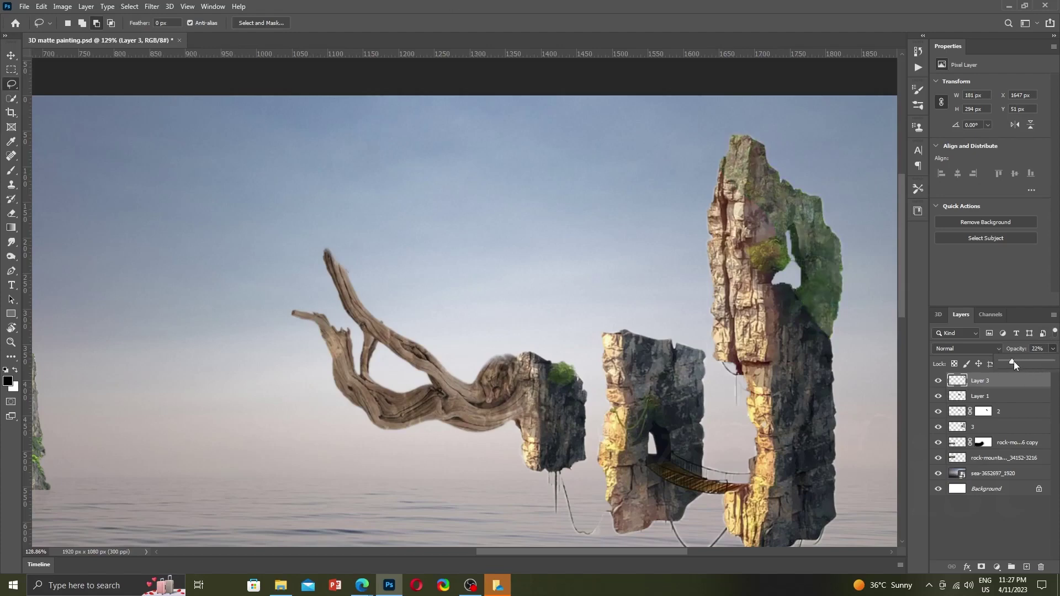
{"action": "left_click", "coordinate": [1052, 365]}
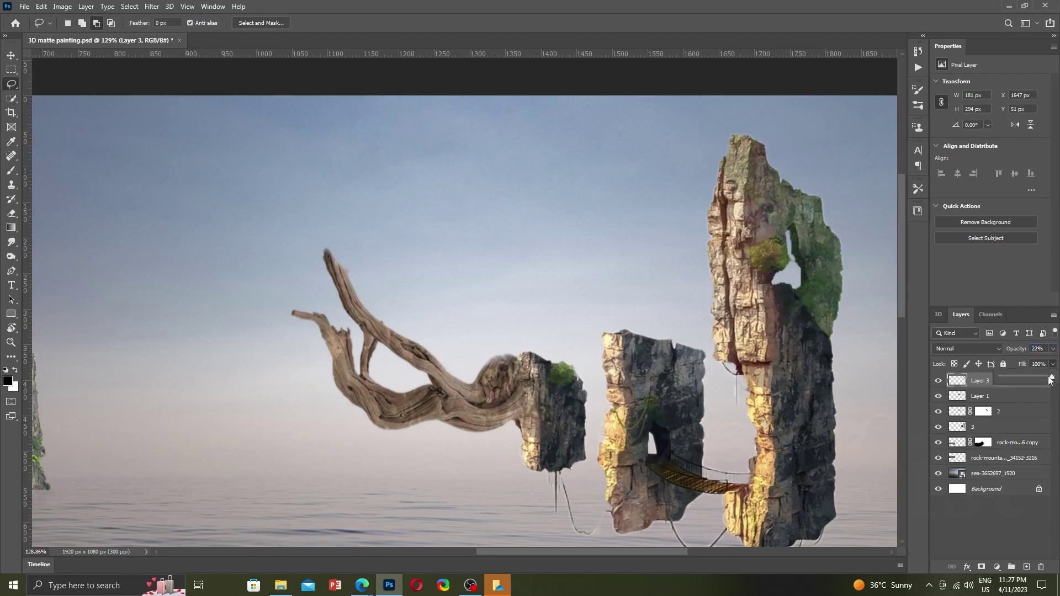
{"action": "mouse_move", "coordinate": [1050, 380]}
{"action": "left_mouse_down"}
{"action": "mouse_move", "coordinate": [1035, 381]}
{"action": "mouse_move", "coordinate": [1054, 381]}
{"action": "left_mouse_up"}
{"action": "left_click", "coordinate": [1053, 348]}
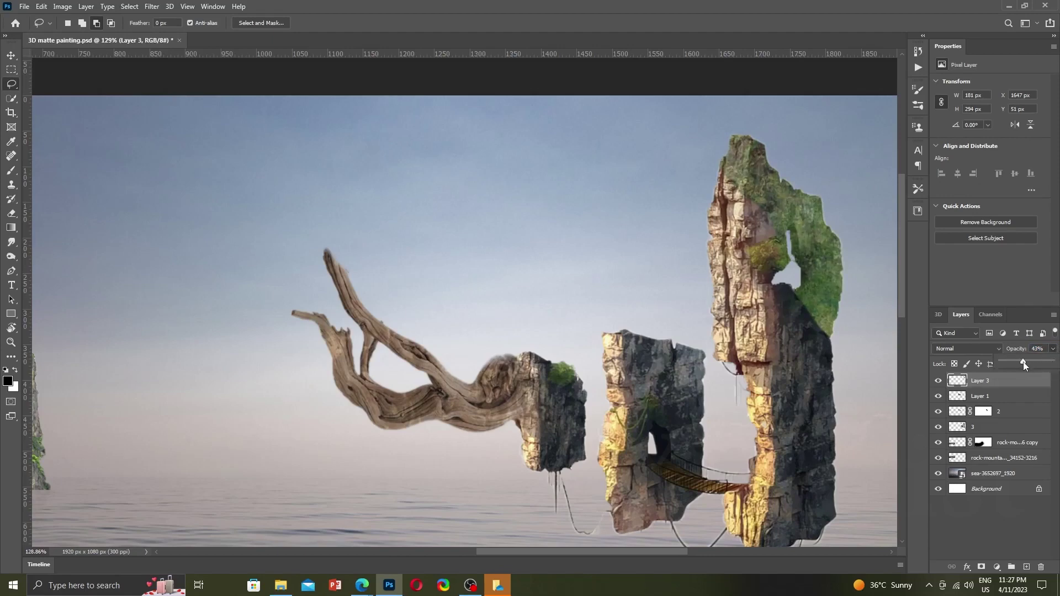
{"action": "left_click_drag", "start_coordinate": [1023, 364], "coordinate": [1018, 366]}
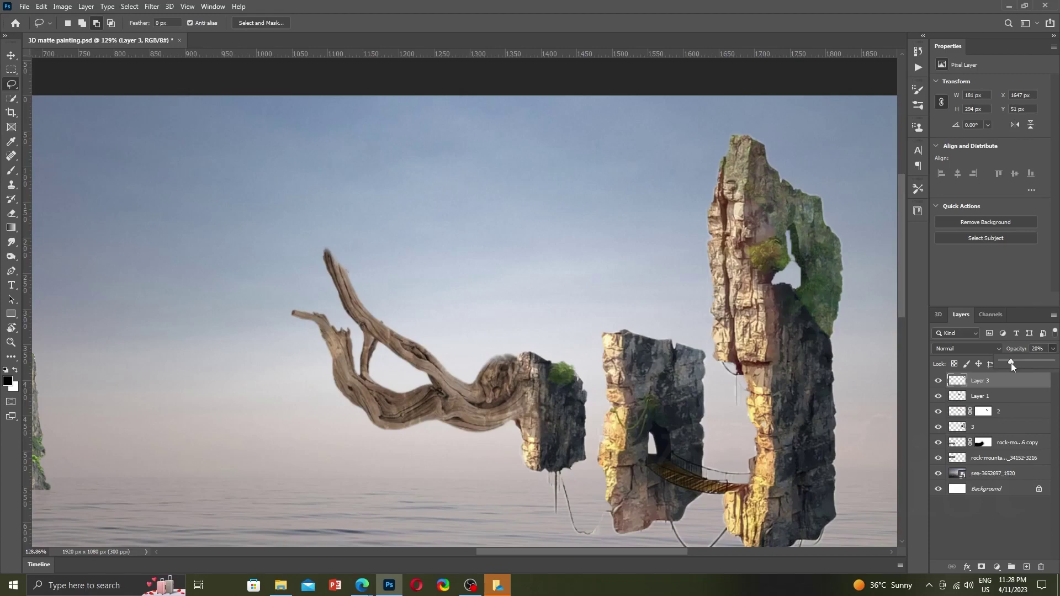
{"action": "left_click", "coordinate": [938, 381]}
{"action": "left_click", "coordinate": [943, 381]}
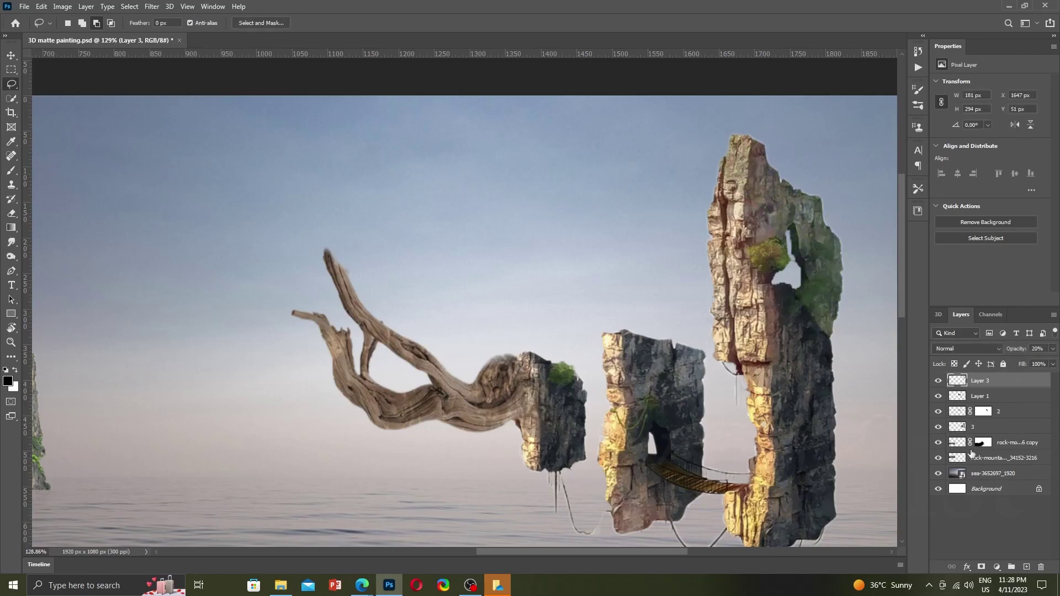
Add a layer mask to the moss overlay and paint part of it away with a 0%-hardness brush.
{"action": "left_click", "coordinate": [983, 568]}
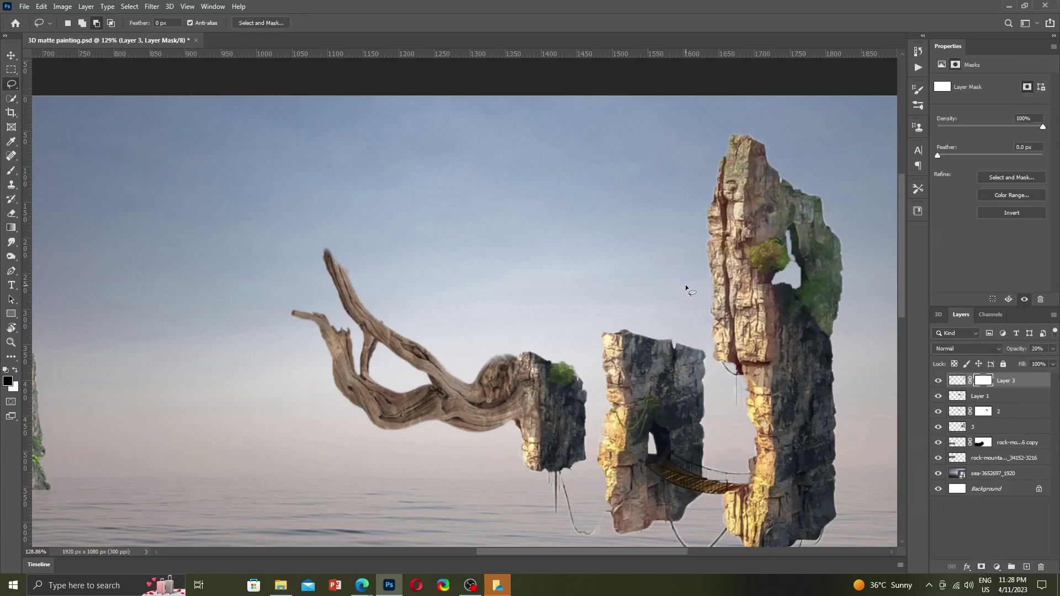
{"action": "key", "text": "b"}
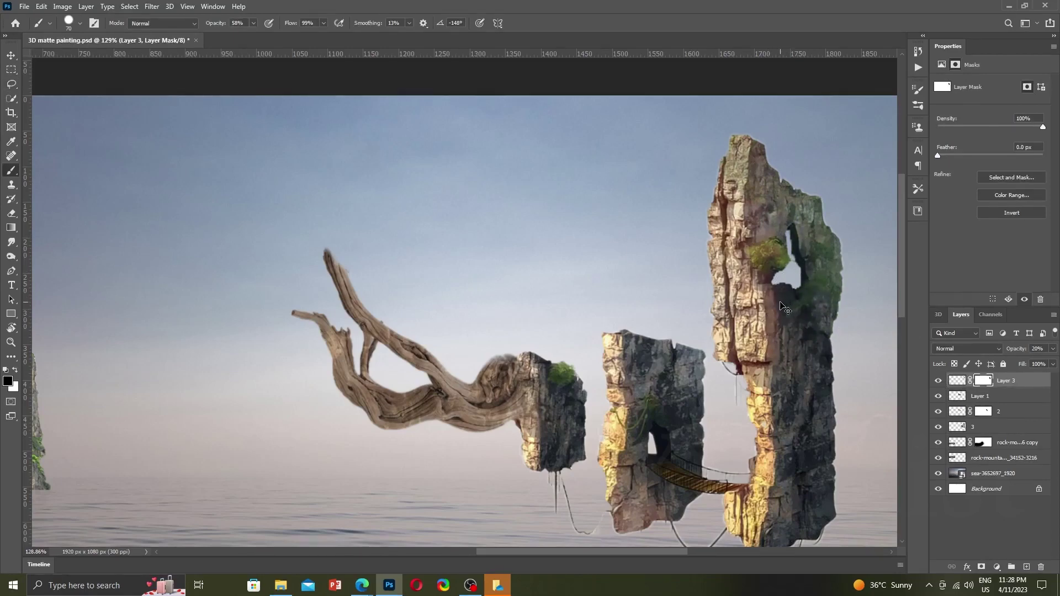
{"action": "right_click", "coordinate": [780, 298]}
{"action": "key", "text": "Escape"}
{"action": "right_click", "coordinate": [791, 307]}
{"action": "left_click_drag", "start_coordinate": [831, 324], "coordinate": [807, 323]}
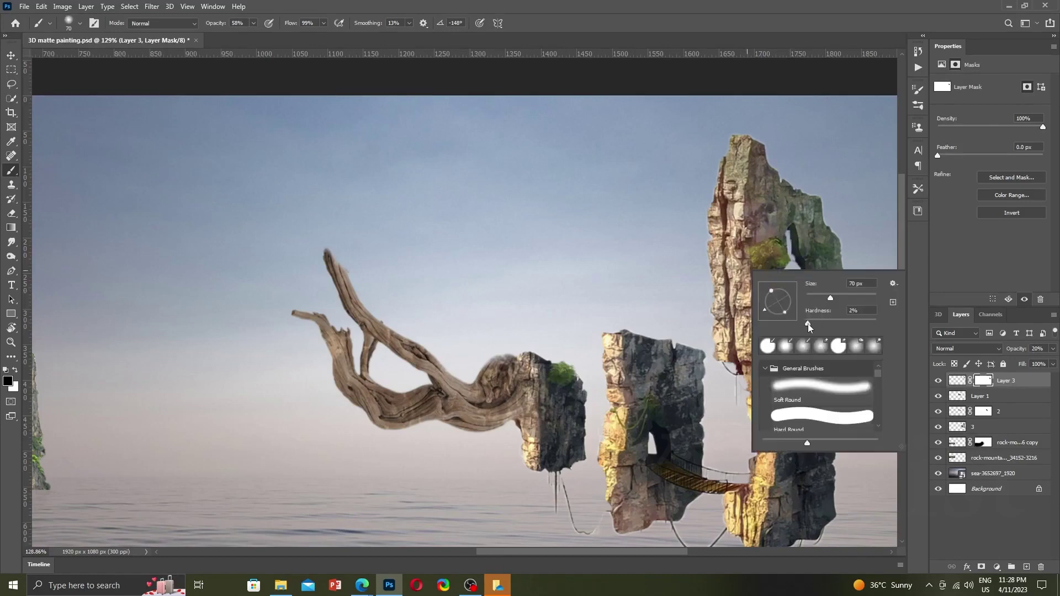
{"action": "key", "text": "Return"}
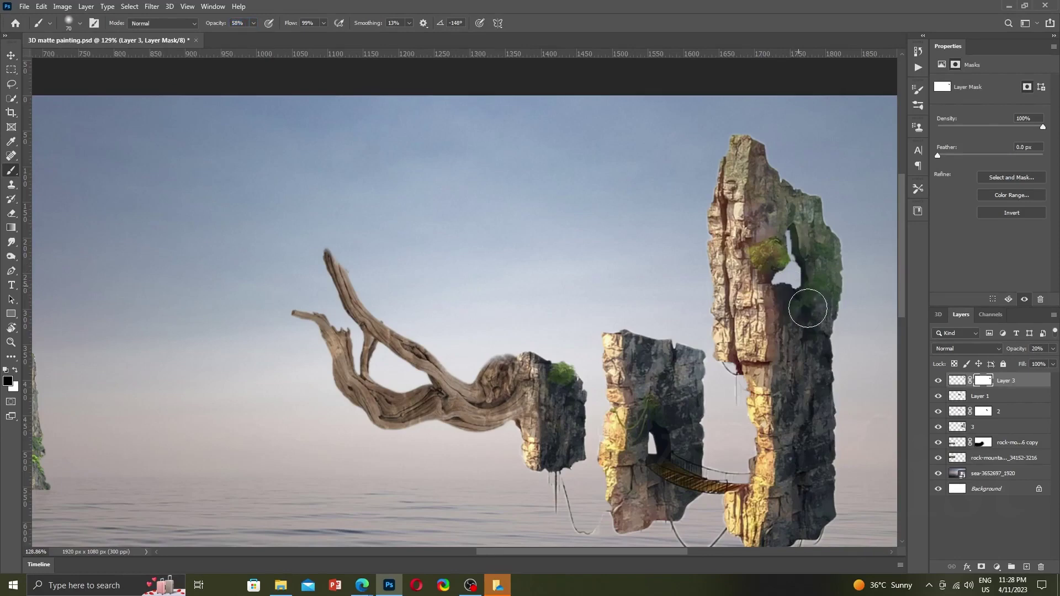
{"action": "left_click_drag", "start_coordinate": [769, 261], "coordinate": [765, 246]}
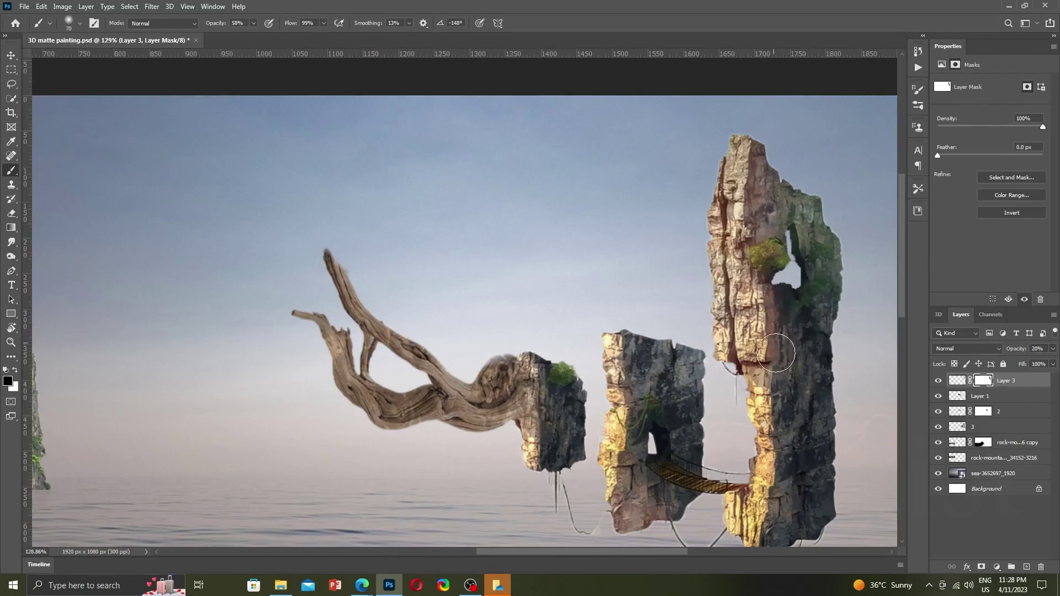
Fit the image in the window, save the painting, and toggle layer visibility to compare.
{"action": "key", "text": "ctrl+0"}
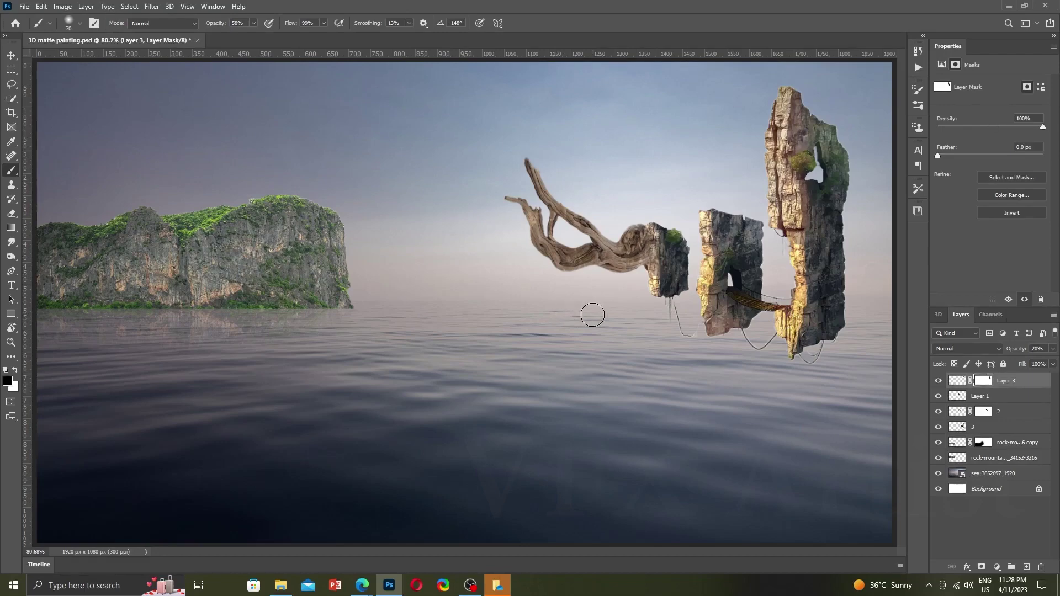
{"action": "key", "text": "ctrl+s"}
{"action": "left_click", "coordinate": [937, 461]}
{"action": "left_click", "coordinate": [939, 442]}
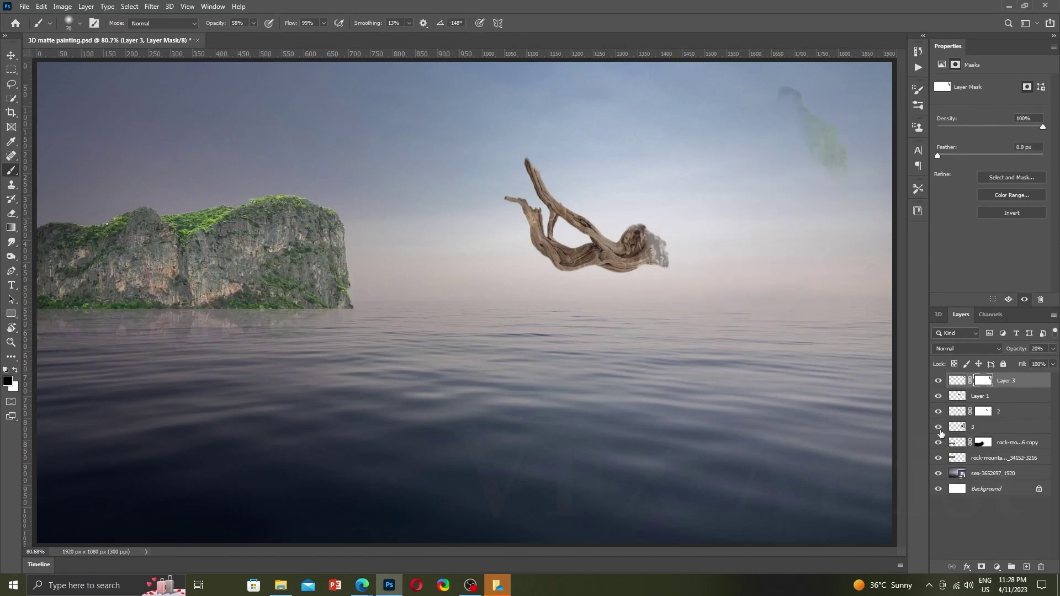
{"action": "left_click", "coordinate": [939, 411]}
{"action": "left_click", "coordinate": [938, 397]}
{"action": "left_click", "coordinate": [938, 397]}
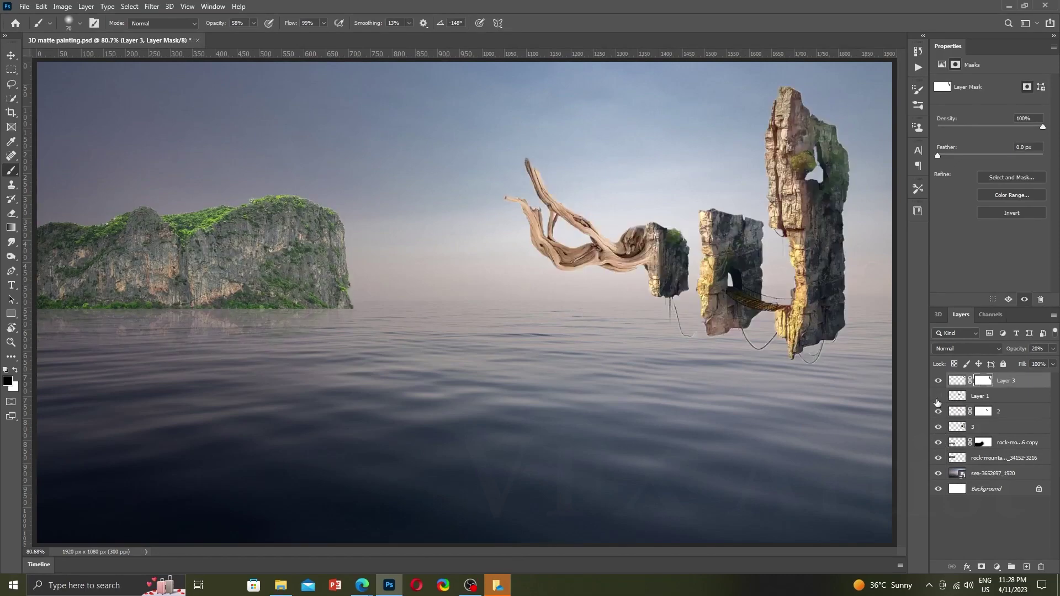
{"action": "left_click", "coordinate": [938, 397]}
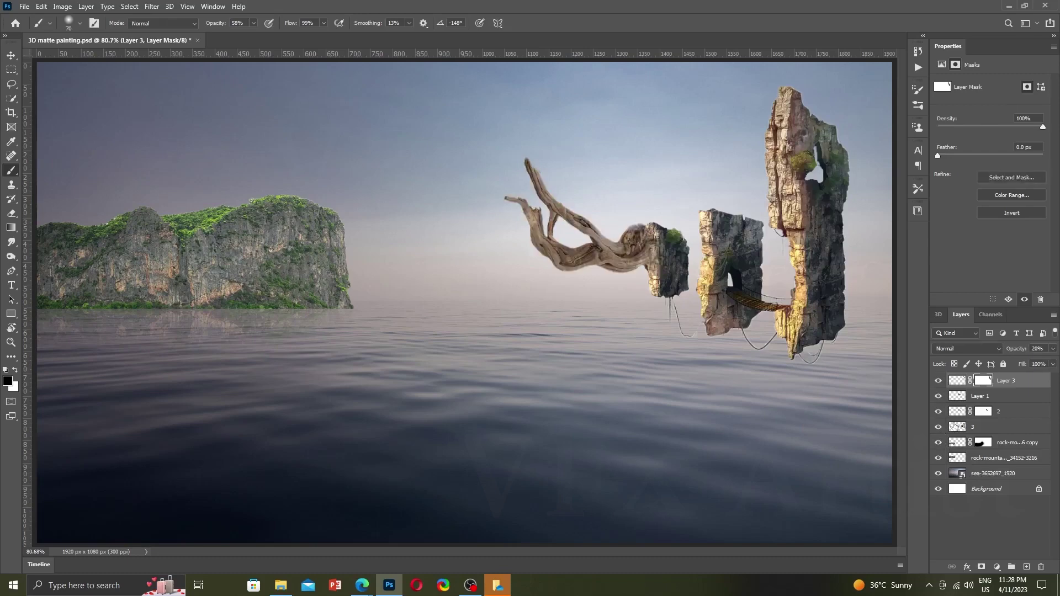
{"action": "left_click", "coordinate": [1009, 7]}
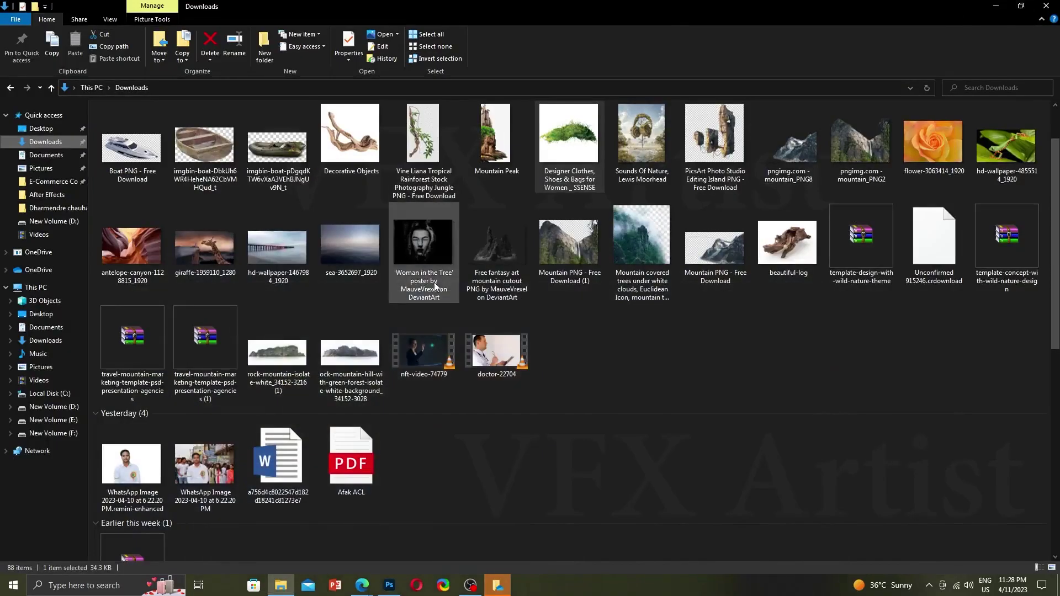
Show the Desktop folder's 44 items, including the rock images, instead of Downloads.
{"action": "left_click", "coordinate": [42, 128]}
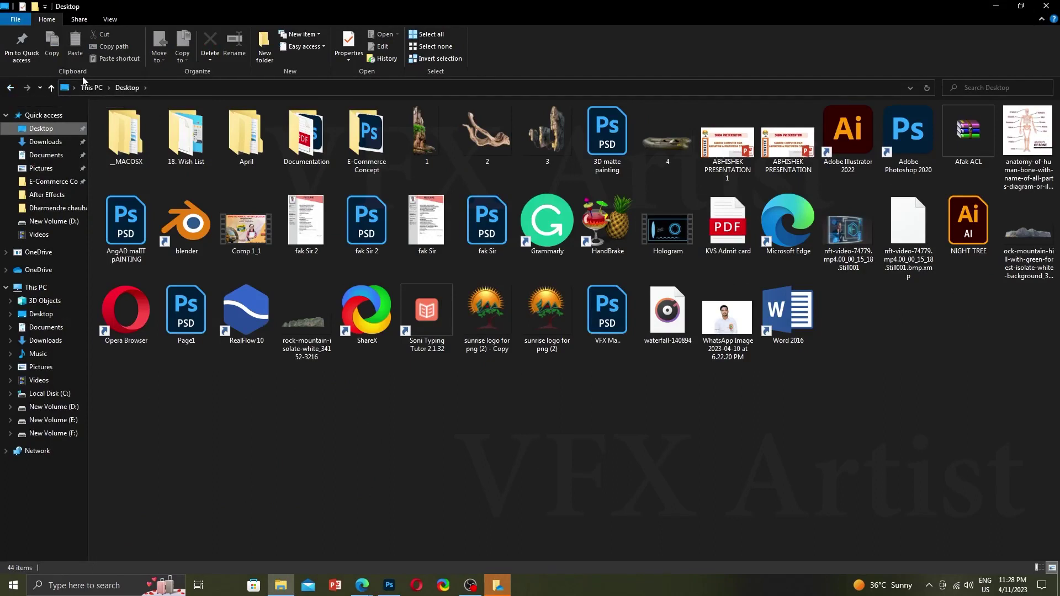
{"action": "left_click", "coordinate": [10, 87]}
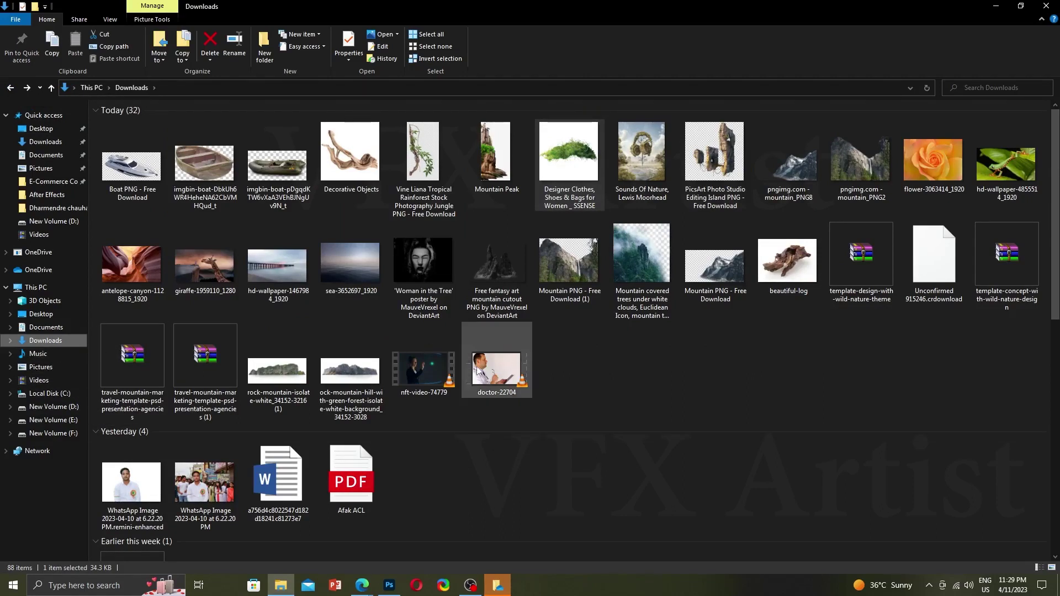
{"action": "left_click", "coordinate": [607, 412]}
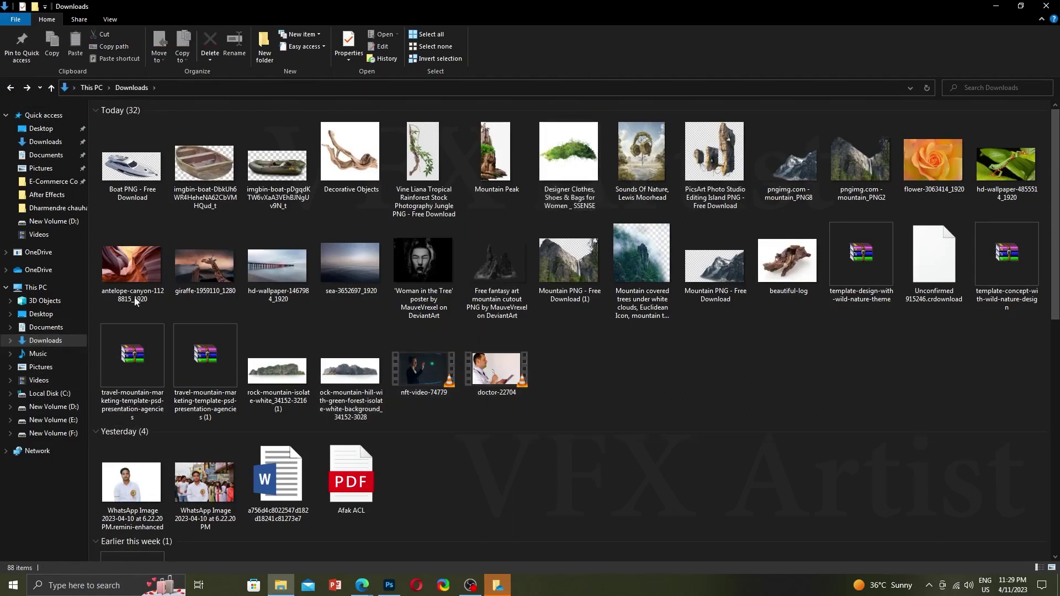
{"action": "left_click", "coordinate": [41, 129]}
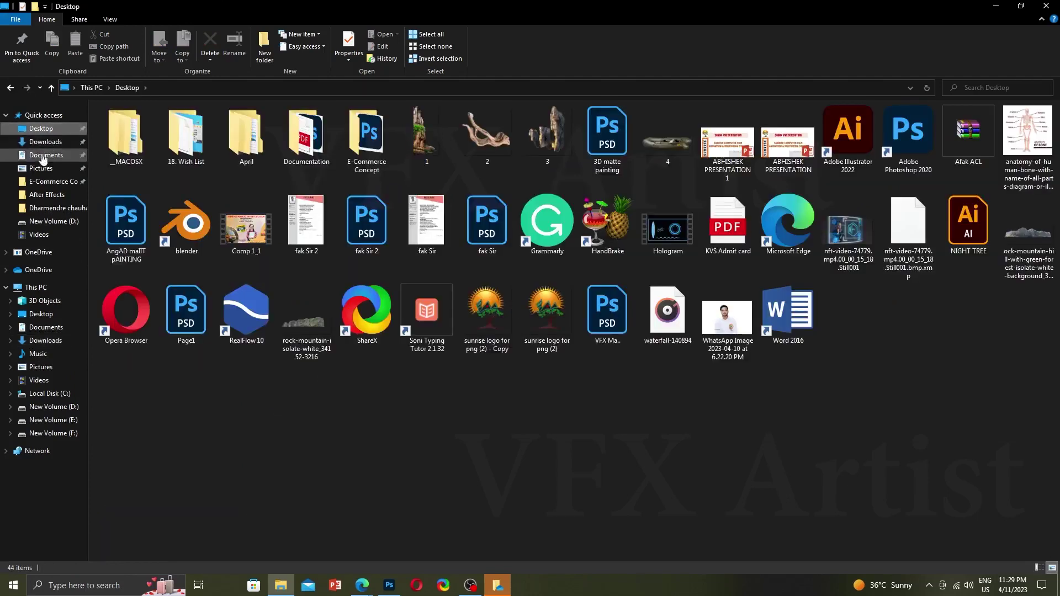
Place the rock-mountain PNG in the painting, enlarged and lowered to span the foreground.
{"action": "mouse_move", "coordinate": [1028, 237]}
{"action": "left_mouse_down"}
{"action": "mouse_move", "coordinate": [798, 385]}
{"action": "mouse_move", "coordinate": [409, 527]}
{"action": "mouse_move", "coordinate": [422, 500]}
{"action": "left_mouse_up"}
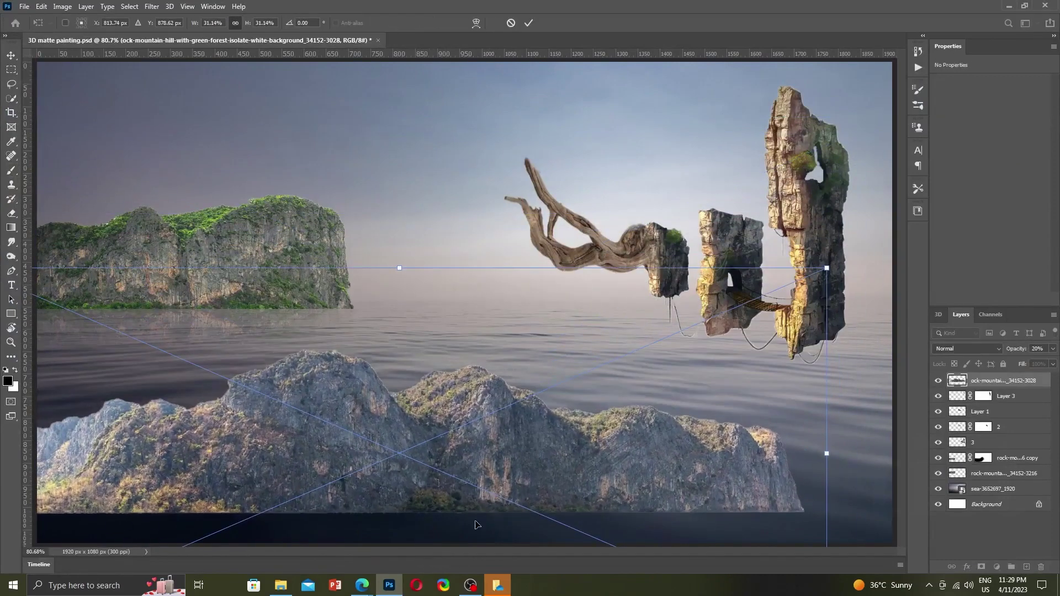
{"action": "left_click_drag", "start_coordinate": [828, 459], "coordinate": [1031, 535]}
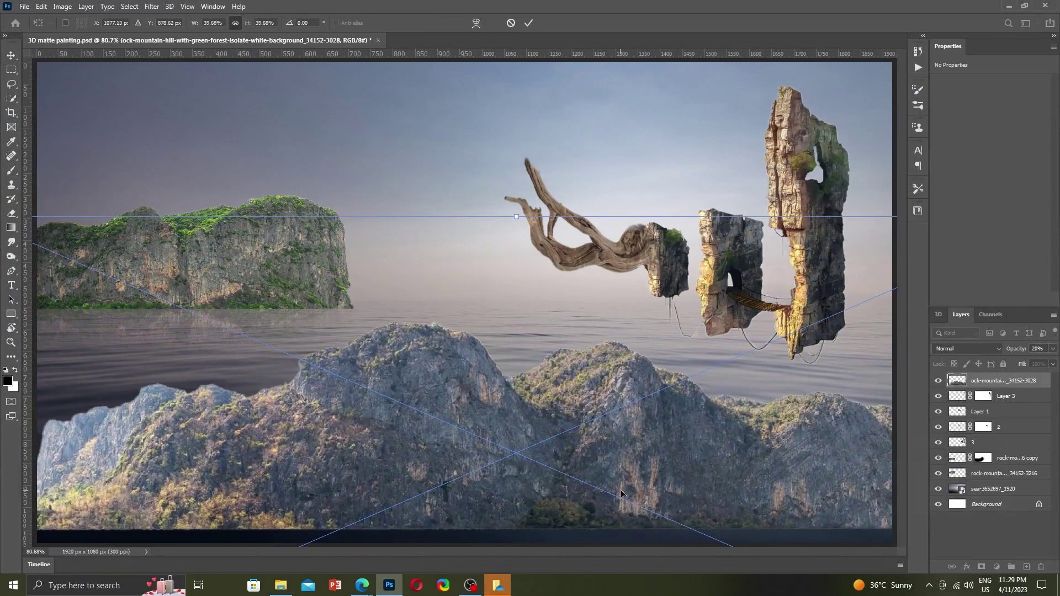
{"action": "left_click_drag", "start_coordinate": [621, 493], "coordinate": [605, 520]}
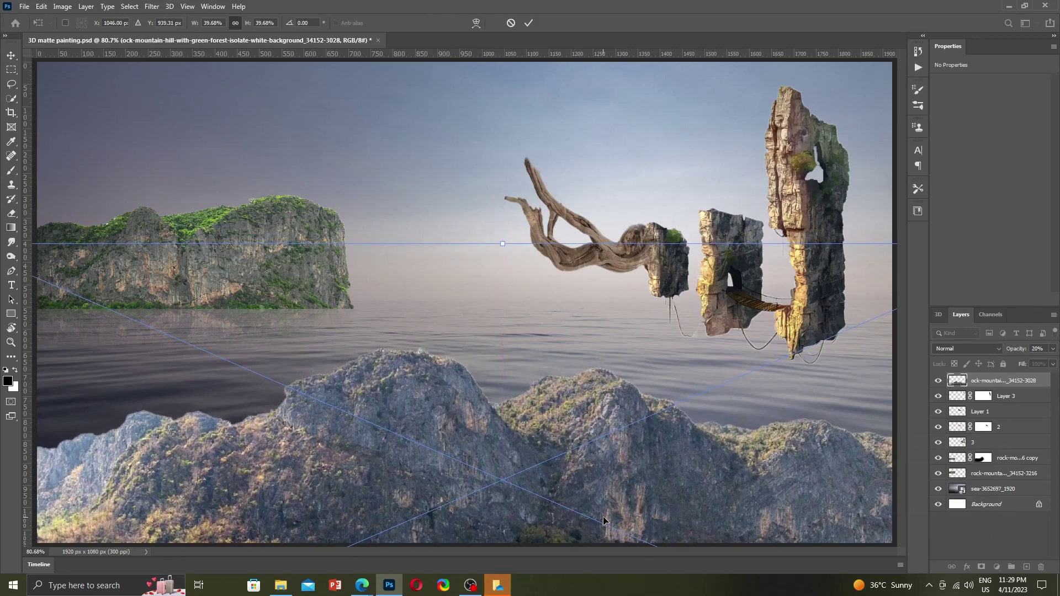
{"action": "key", "text": "Return"}
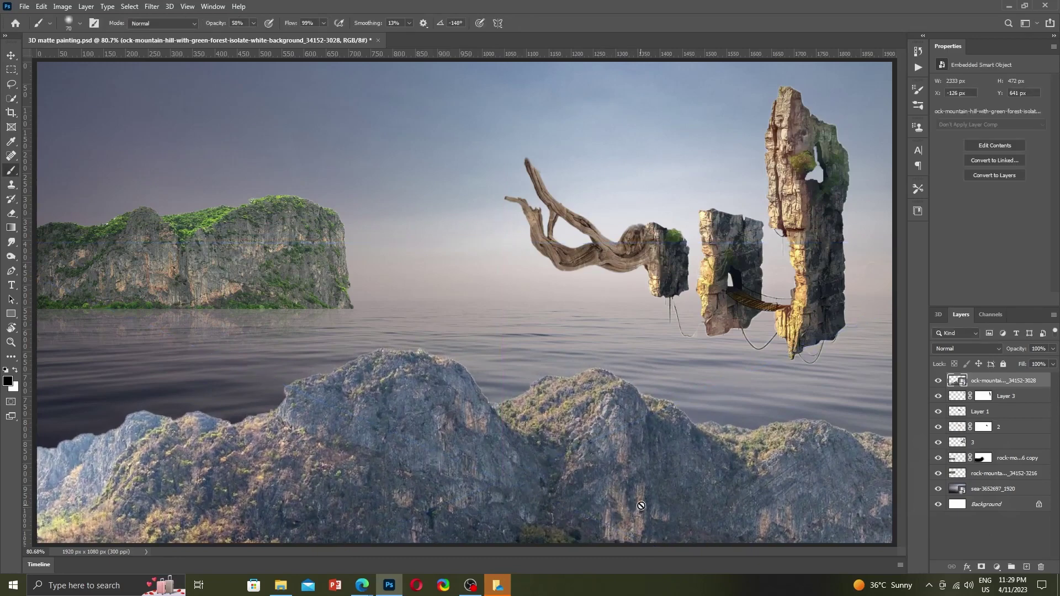
Rasterize the mountain layer and start saving the painting with Ctrl+Shift+S.
{"action": "right_click", "coordinate": [981, 385]}
{"action": "left_click", "coordinate": [876, 302]}
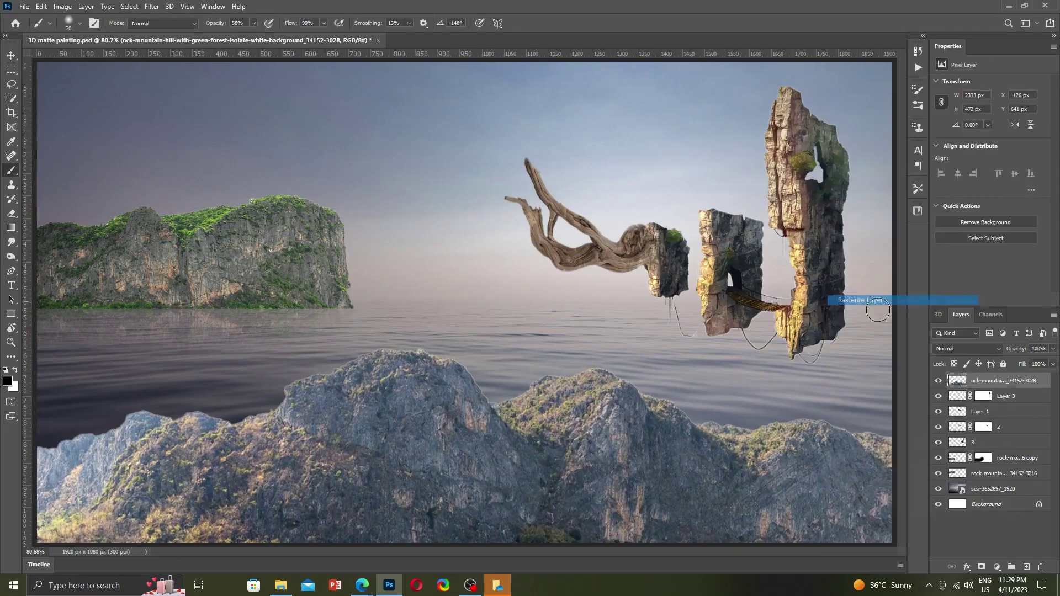
{"action": "key", "text": "ctrl+shift+s"}
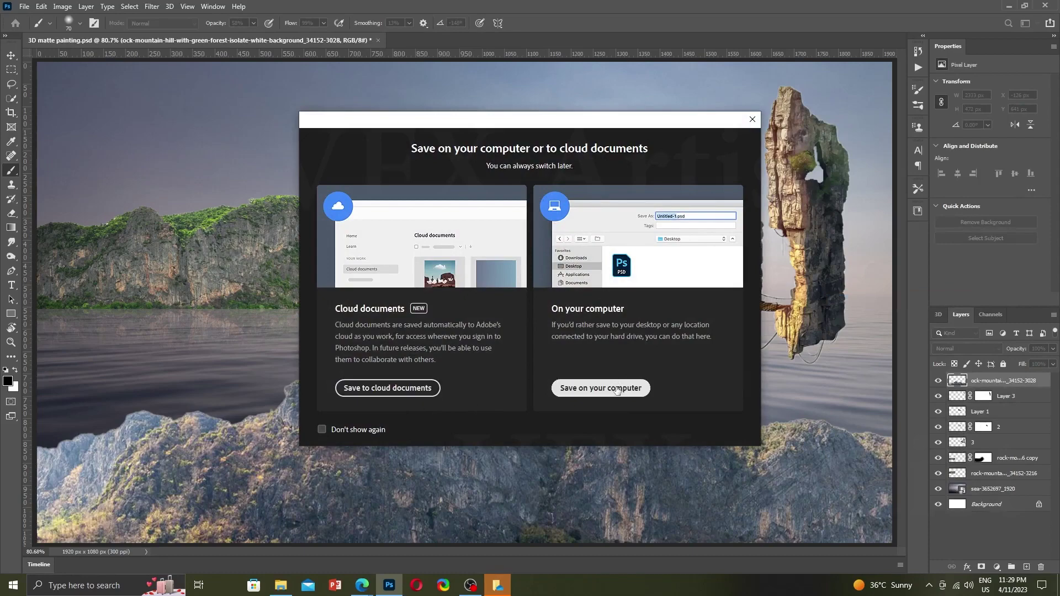
Choose to save on this computer, then close the Save As window.
{"action": "left_click", "coordinate": [577, 393]}
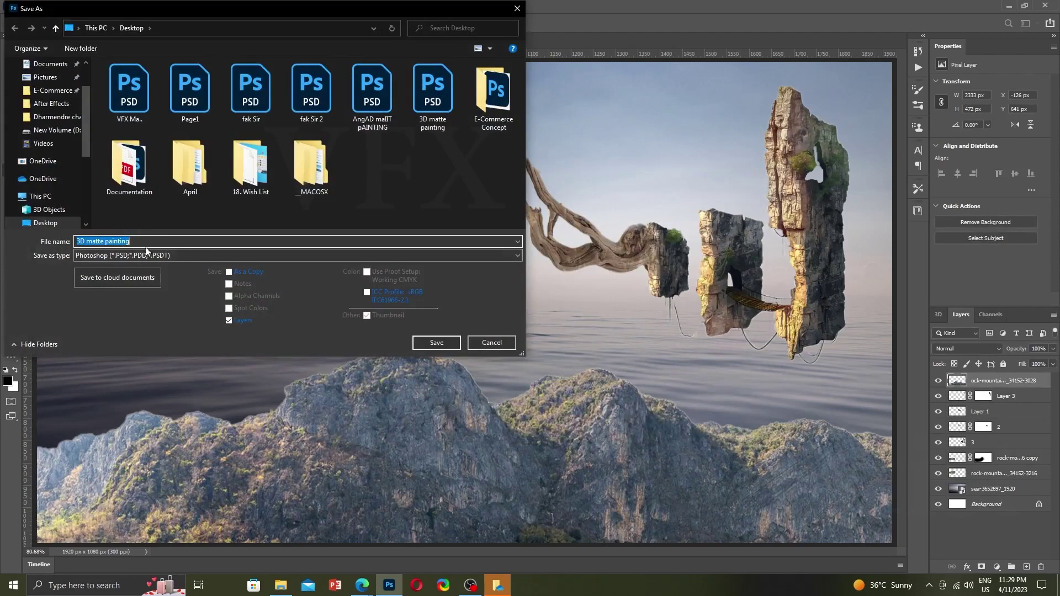
{"action": "left_click", "coordinate": [517, 9]}
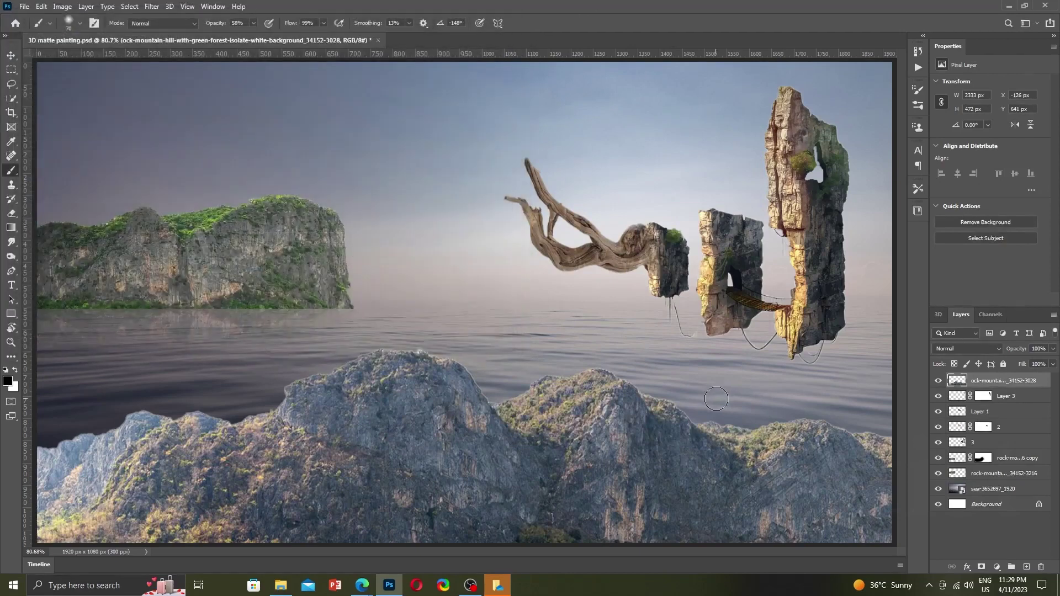
Darken the mountain with Selective Color Blacks at +74%, then brush a darker patch on the rock.
{"action": "left_click", "coordinate": [63, 6]}
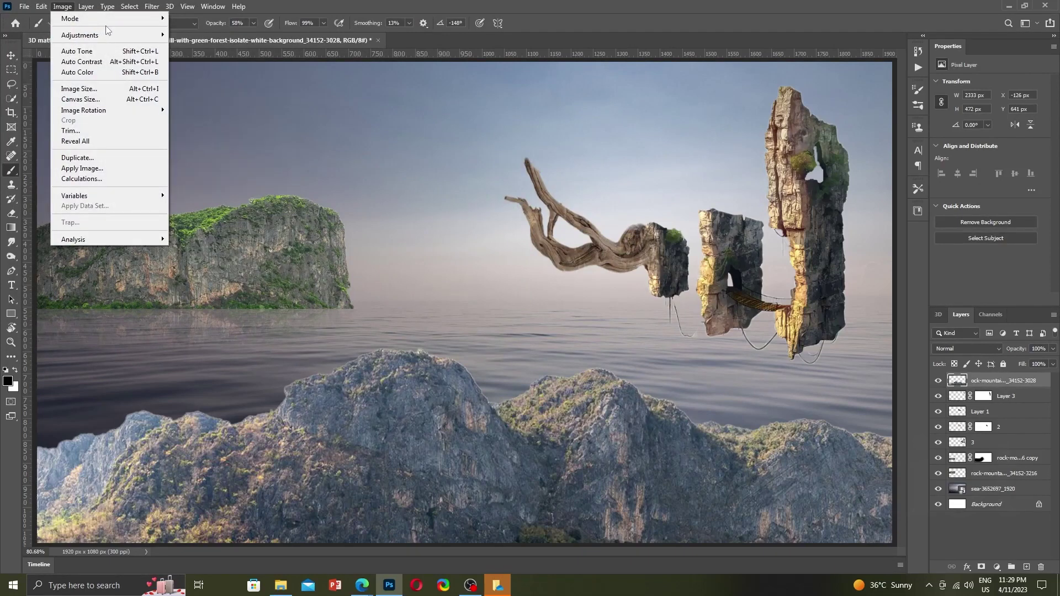
{"action": "mouse_move", "coordinate": [80, 35]}
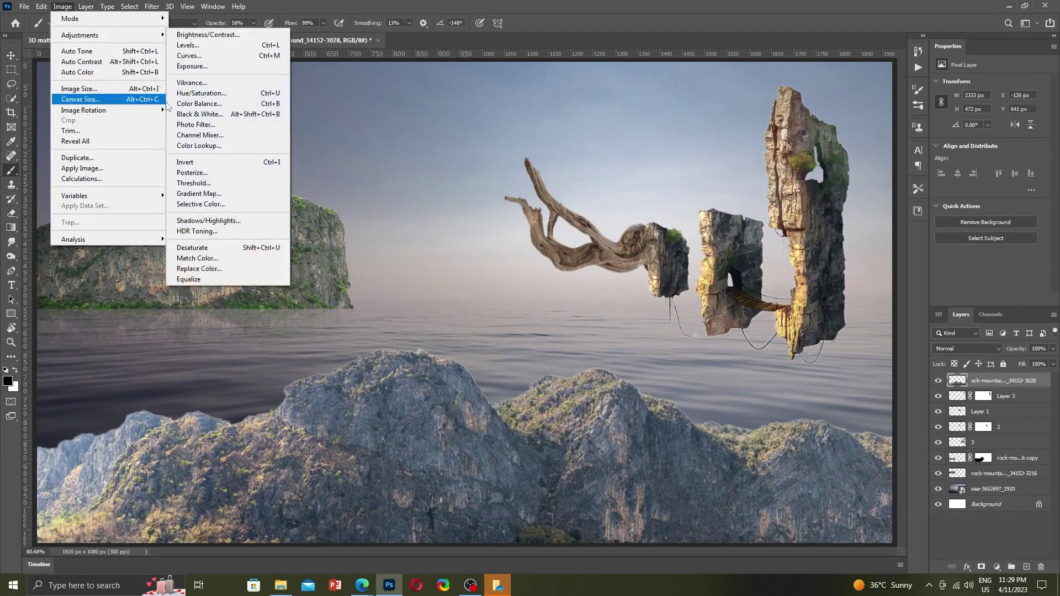
{"action": "left_click", "coordinate": [205, 204]}
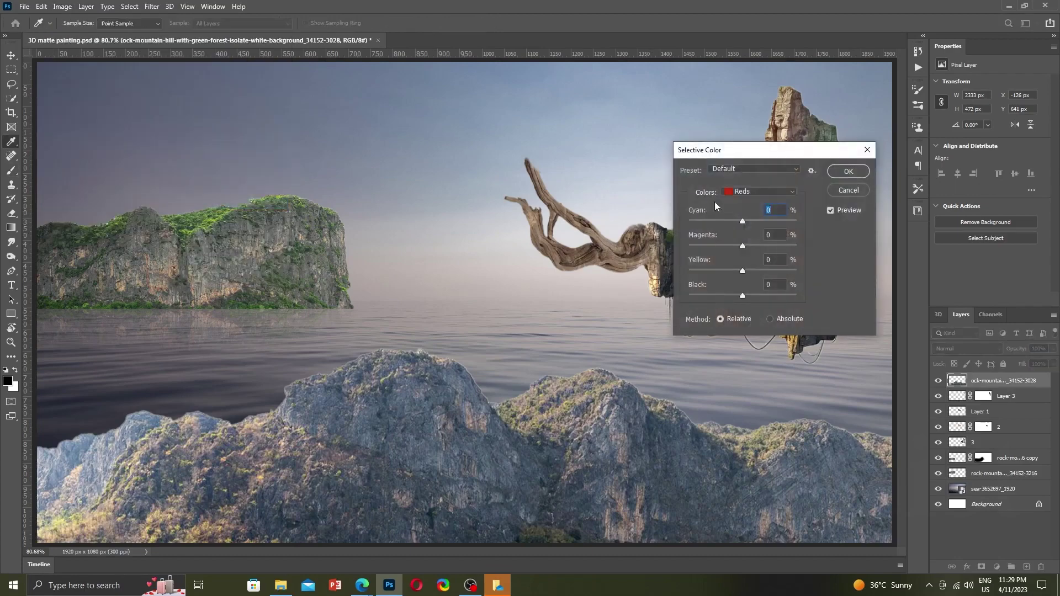
{"action": "left_click", "coordinate": [730, 192]}
{"action": "left_click", "coordinate": [753, 287]}
{"action": "left_click_drag", "start_coordinate": [759, 296], "coordinate": [775, 297]}
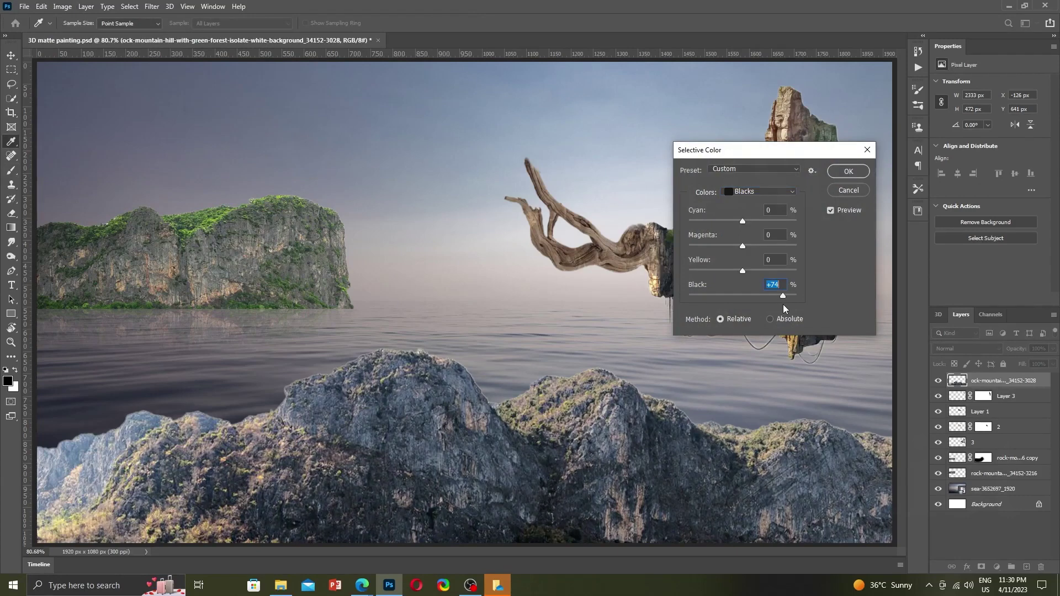
{"action": "left_click", "coordinate": [849, 171]}
{"action": "key", "text": "b"}
{"action": "left_click", "coordinate": [725, 271]}
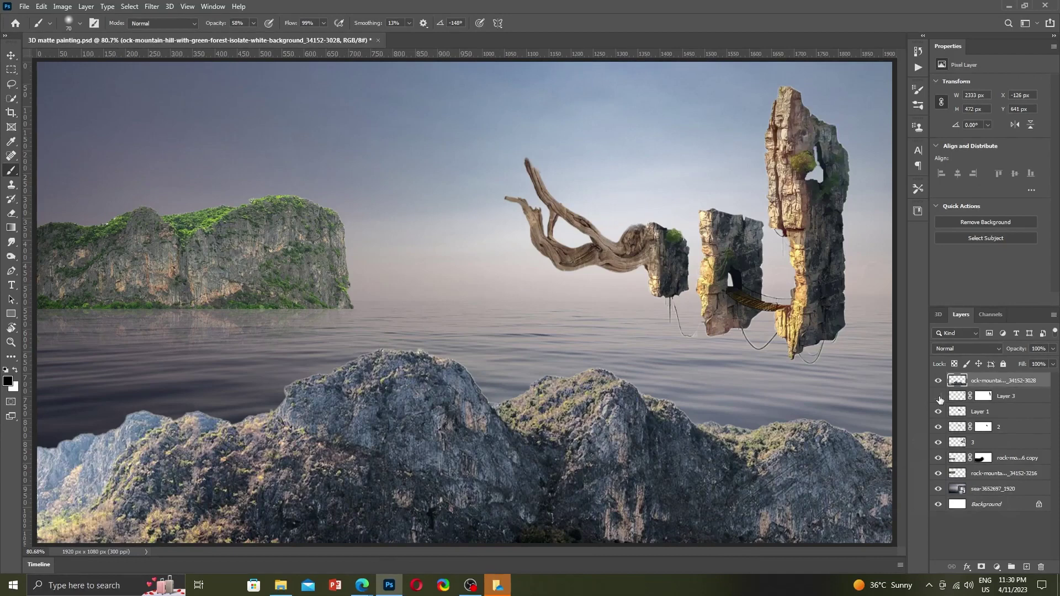
Toggle Layer 1's visibility to compare the painting, then save the PSD.
{"action": "left_click", "coordinate": [939, 412]}
{"action": "key", "text": "ctrl+s"}
Drag the rock-mountain-isolate-white_34152-3216 image from the Desktop into Photoshop.
{"action": "left_click", "coordinate": [1010, 8]}
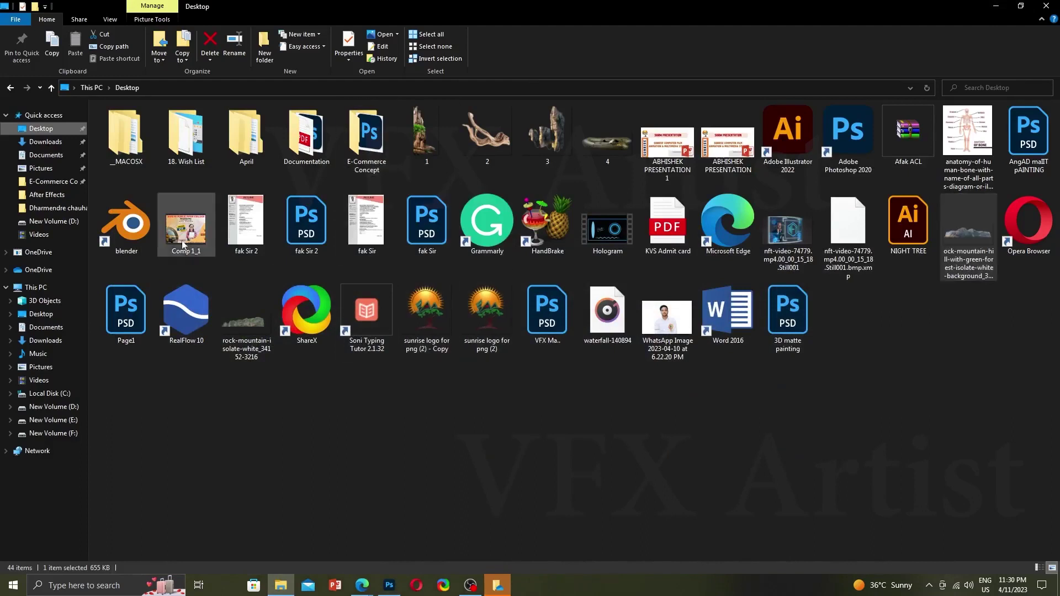
{"action": "left_click_drag", "start_coordinate": [237, 312], "coordinate": [397, 438]}
{"action": "left_click", "coordinate": [243, 326]}
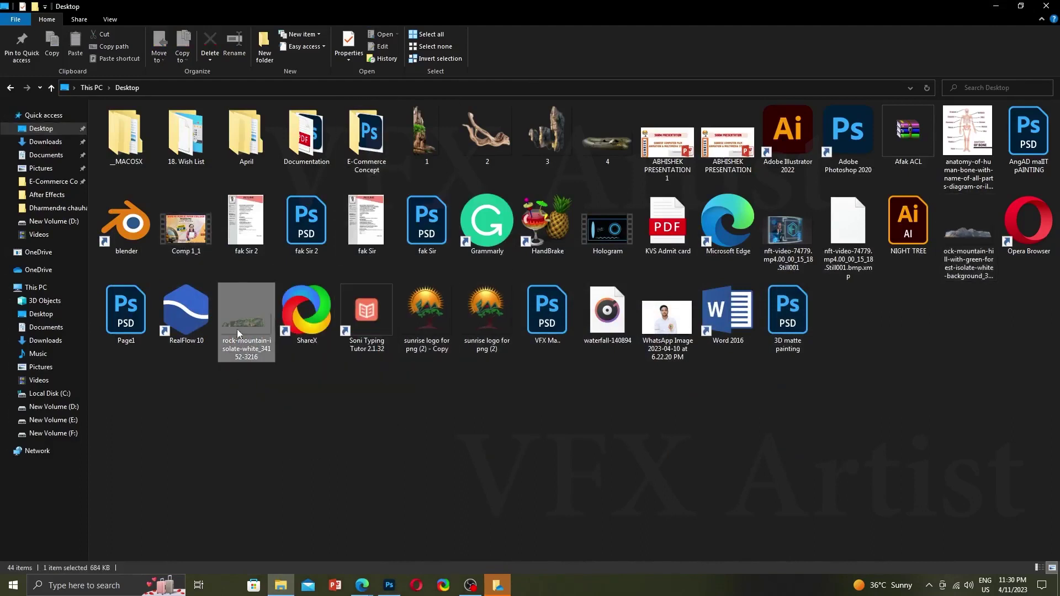
{"action": "mouse_move", "coordinate": [243, 326]}
{"action": "left_mouse_down"}
{"action": "mouse_move", "coordinate": [437, 568]}
{"action": "mouse_move", "coordinate": [399, 301]}
{"action": "left_mouse_up"}
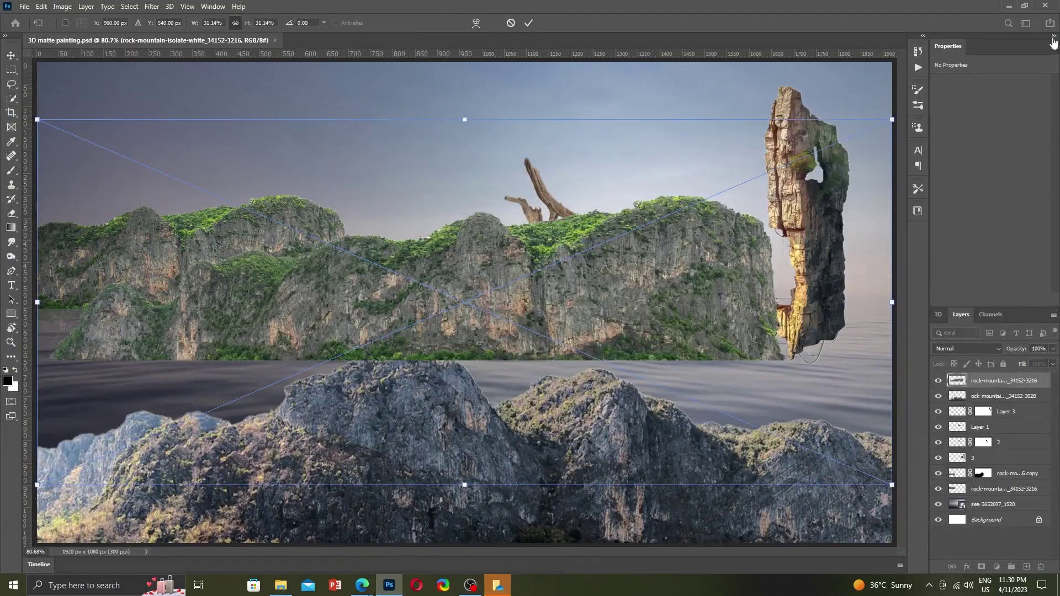
Enlarge and raise the placed rock-mountain image, and move its layer beneath the pillars.
{"action": "left_click_drag", "start_coordinate": [893, 301], "coordinate": [1057, 301]}
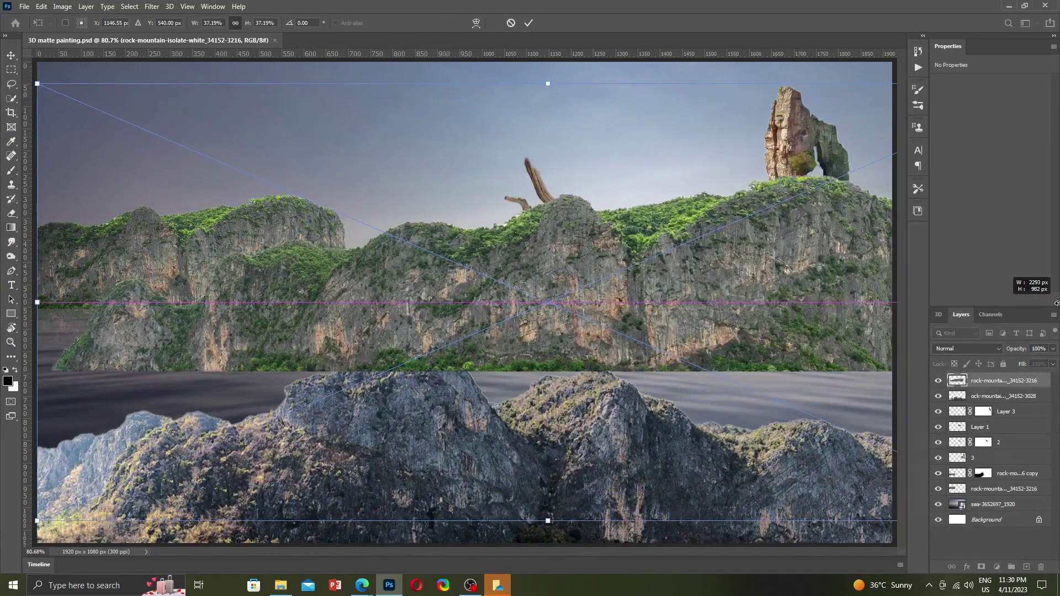
{"action": "left_click_drag", "start_coordinate": [35, 302], "coordinate": [24, 301]}
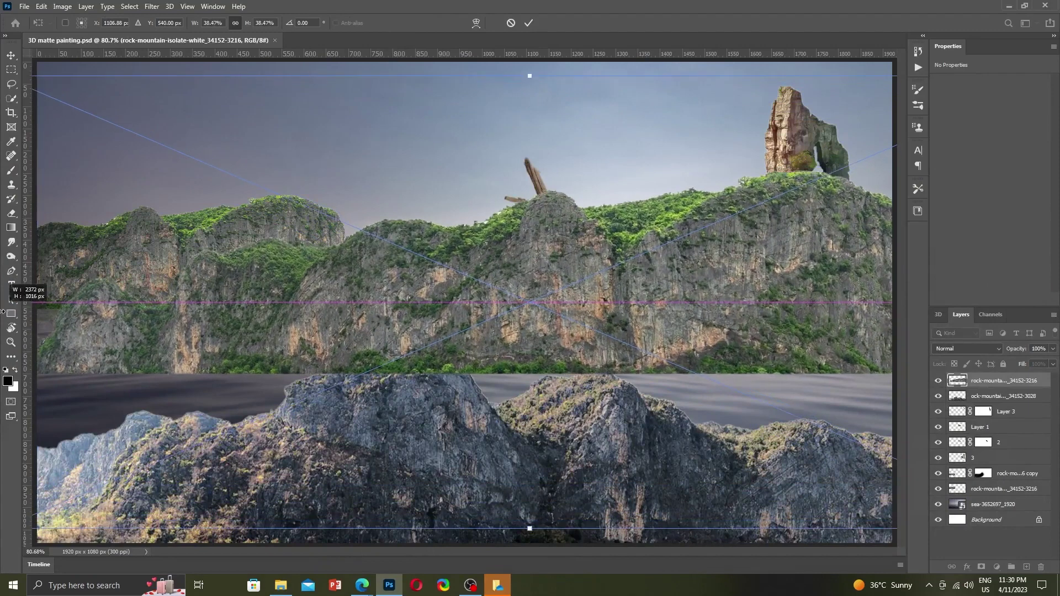
{"action": "mouse_move", "coordinate": [464, 309]}
{"action": "left_mouse_down"}
{"action": "mouse_move", "coordinate": [456, 193]}
{"action": "mouse_move", "coordinate": [453, 206]}
{"action": "left_mouse_up"}
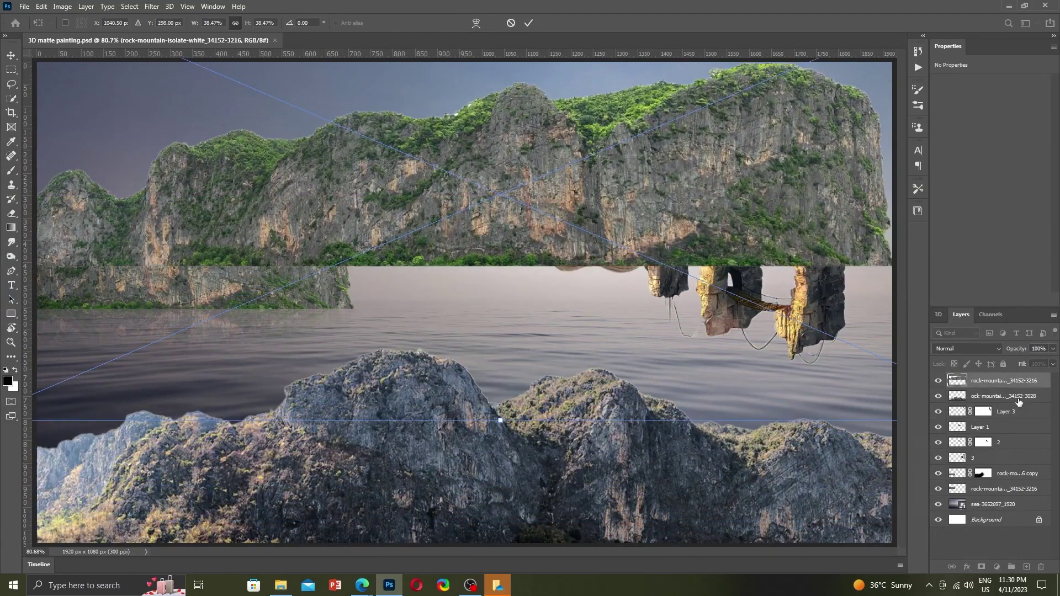
{"action": "left_click_drag", "start_coordinate": [1008, 384], "coordinate": [1026, 492]}
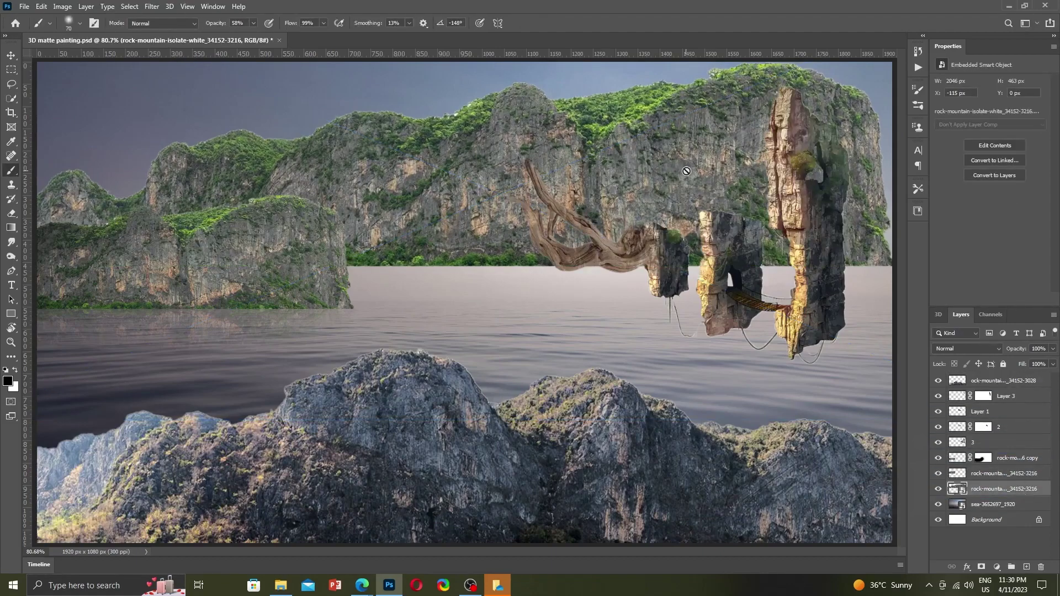
Slide the mountain range right along the horizon and commit the transform.
{"action": "key", "text": "ctrl+t"}
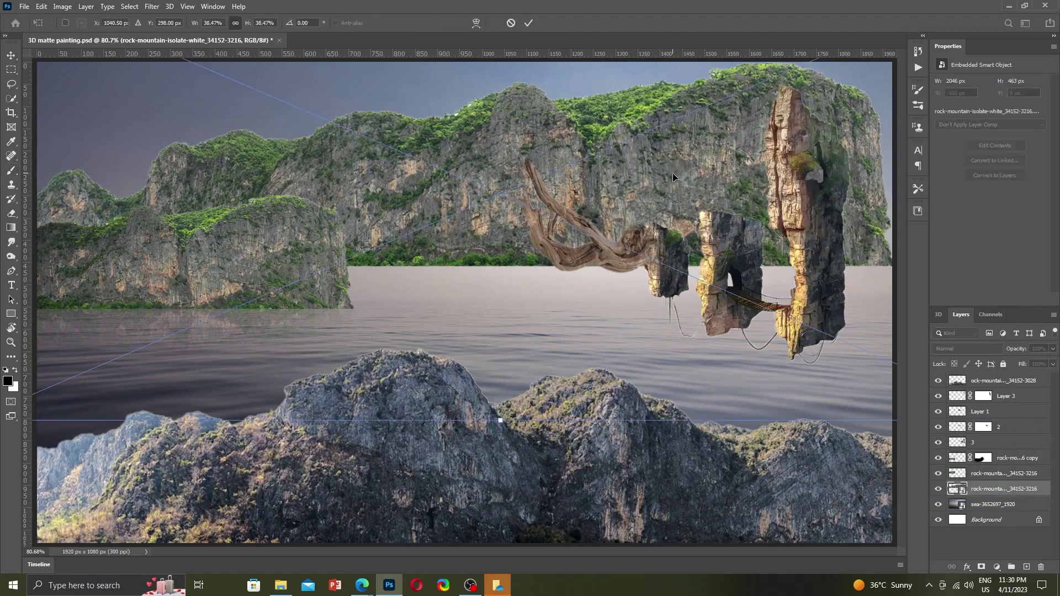
{"action": "mouse_move", "coordinate": [673, 174]}
{"action": "left_mouse_down"}
{"action": "mouse_move", "coordinate": [748, 207]}
{"action": "mouse_move", "coordinate": [807, 202]}
{"action": "mouse_move", "coordinate": [807, 223]}
{"action": "left_mouse_up"}
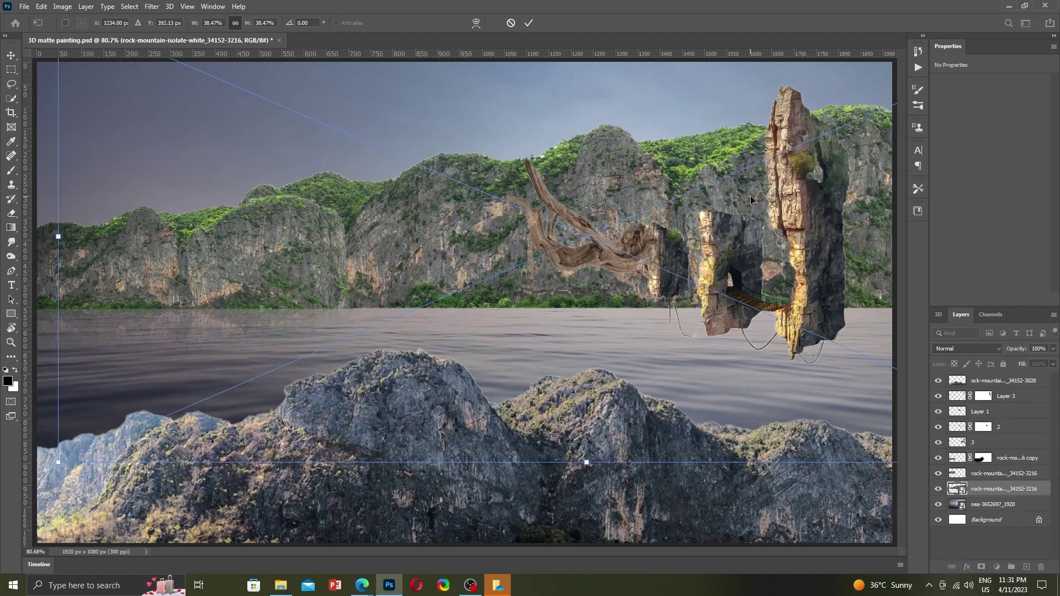
{"action": "left_click_drag", "start_coordinate": [751, 200], "coordinate": [1059, 189]}
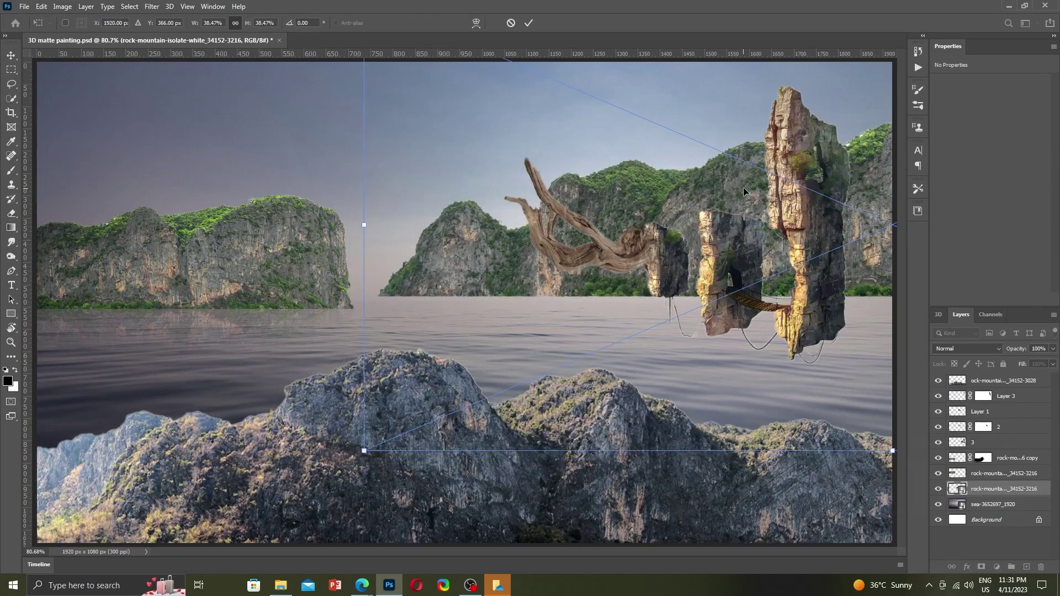
{"action": "left_click_drag", "start_coordinate": [744, 192], "coordinate": [771, 188]}
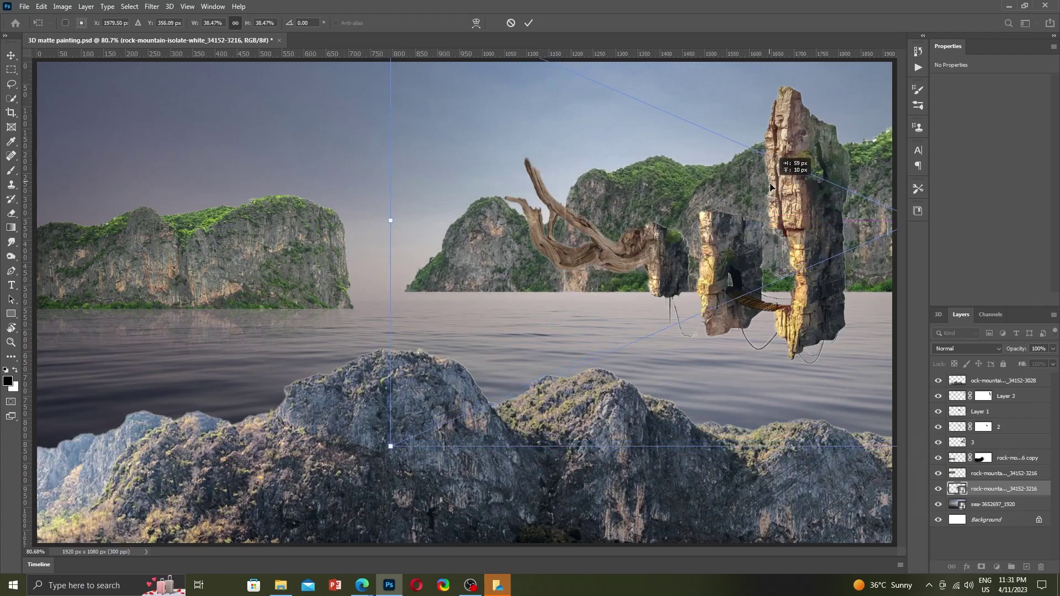
{"action": "key", "text": "Return"}
{"action": "key", "text": "b"}
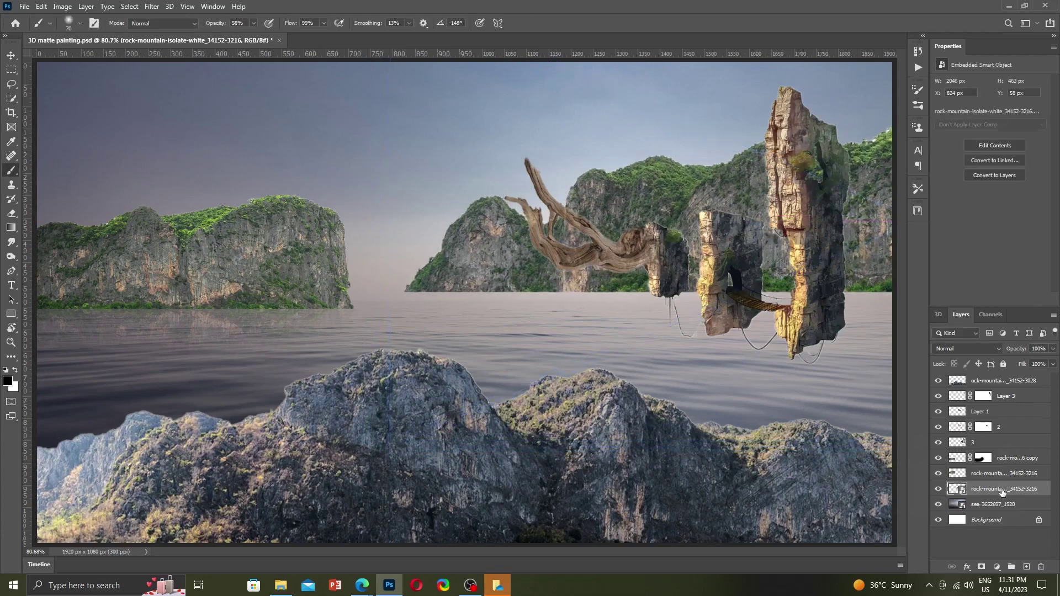
Squash the mountain layer much flatter and set it low on the right horizon.
{"action": "key", "text": "ctrl+t"}
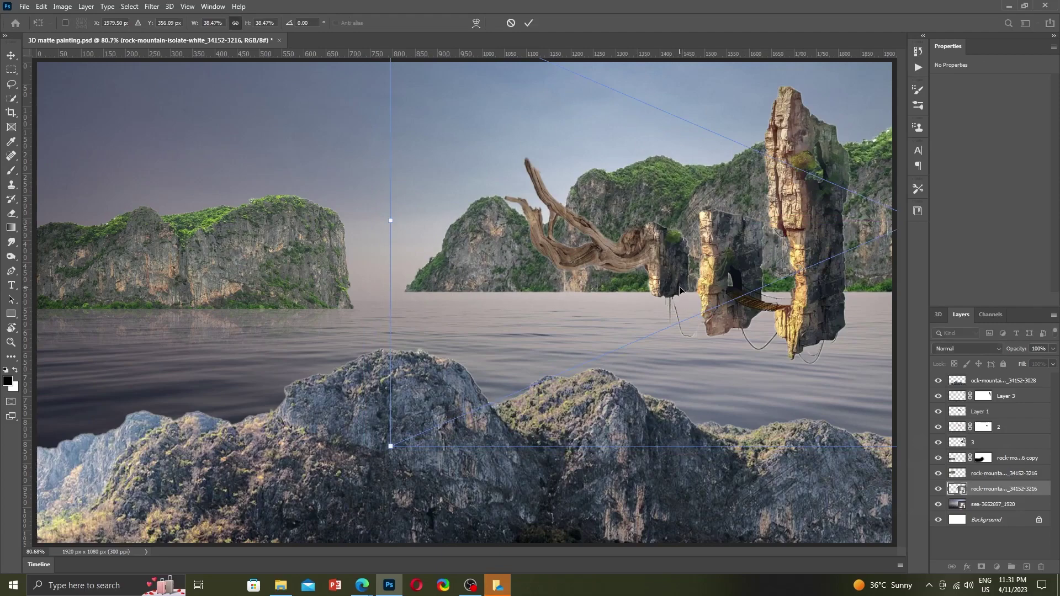
{"action": "key", "text": "ctrl+minus"}
{"action": "key", "text": "ctrl+minus"}
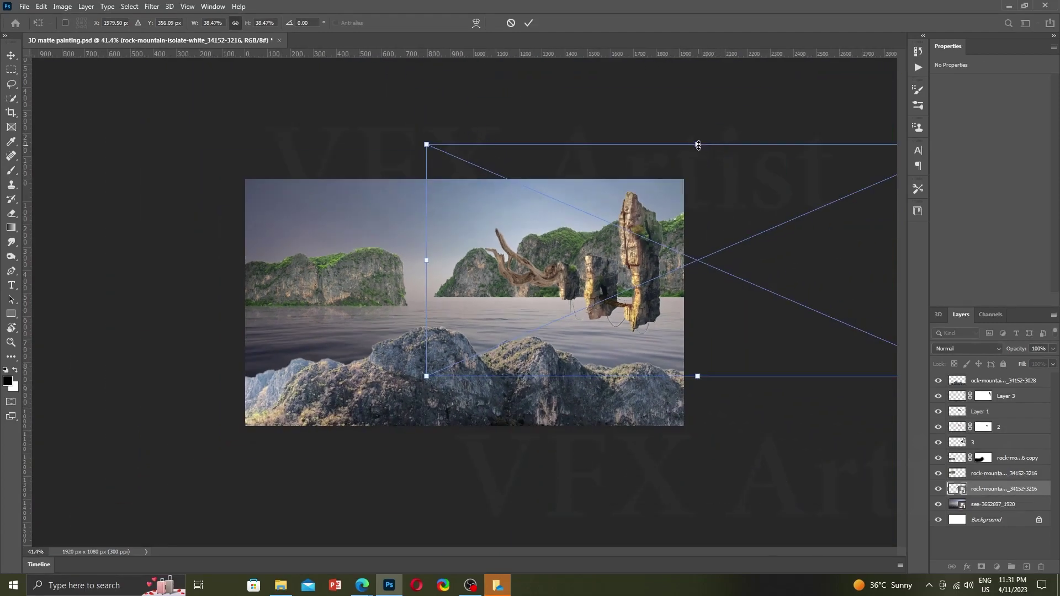
{"action": "left_click_drag", "start_coordinate": [698, 145], "coordinate": [702, 262]}
{"action": "left_click_drag", "start_coordinate": [582, 337], "coordinate": [610, 300]}
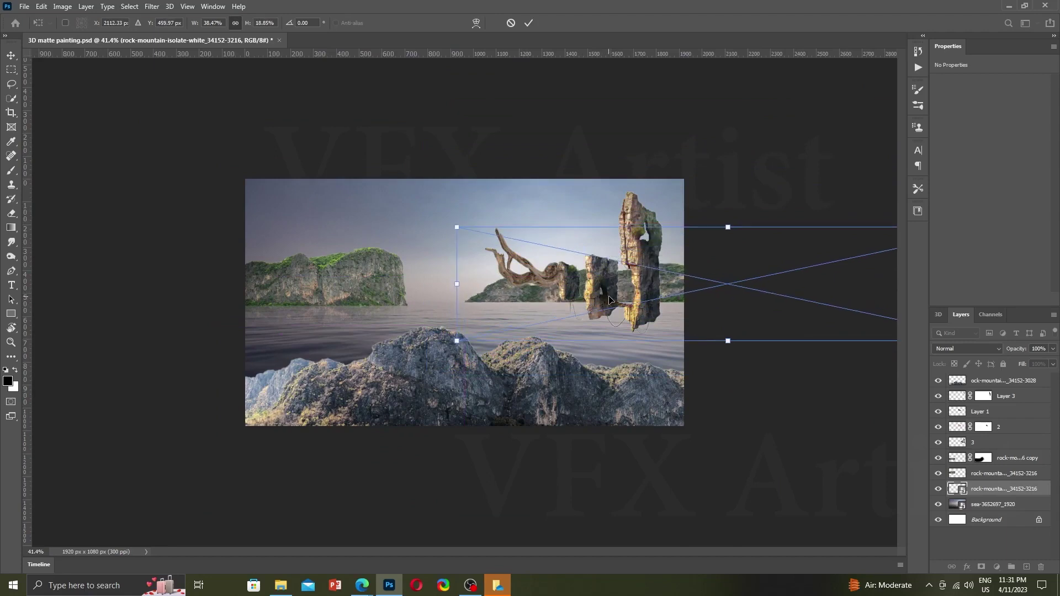
{"action": "key", "text": "Return"}
{"action": "key", "text": "b"}
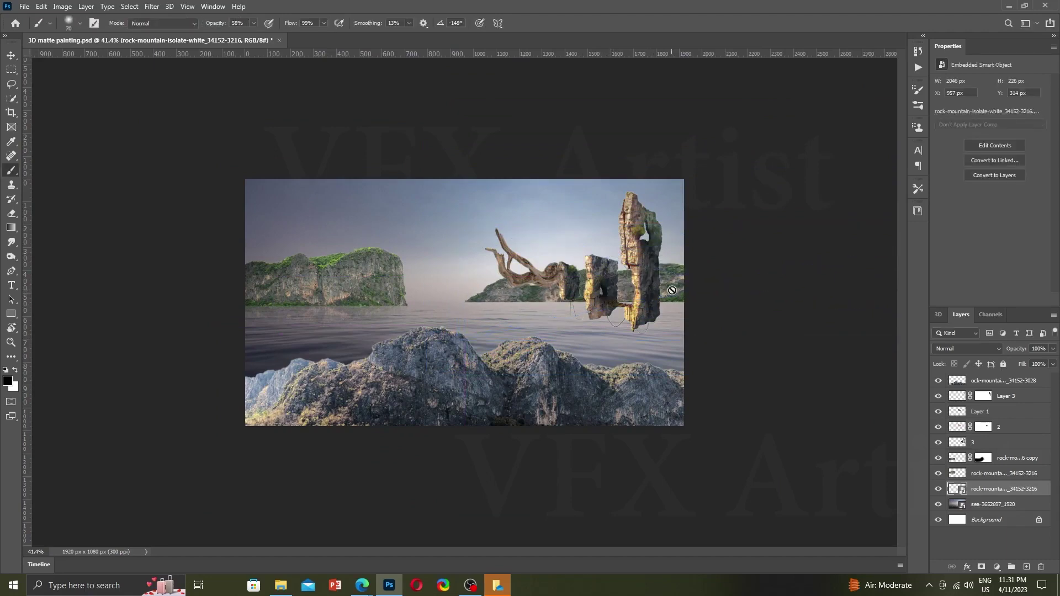
Fade the mountain layer to 25% opacity and unclip it above the layer below.
{"action": "right_click", "coordinate": [999, 488]}
{"action": "left_click", "coordinate": [948, 255]}
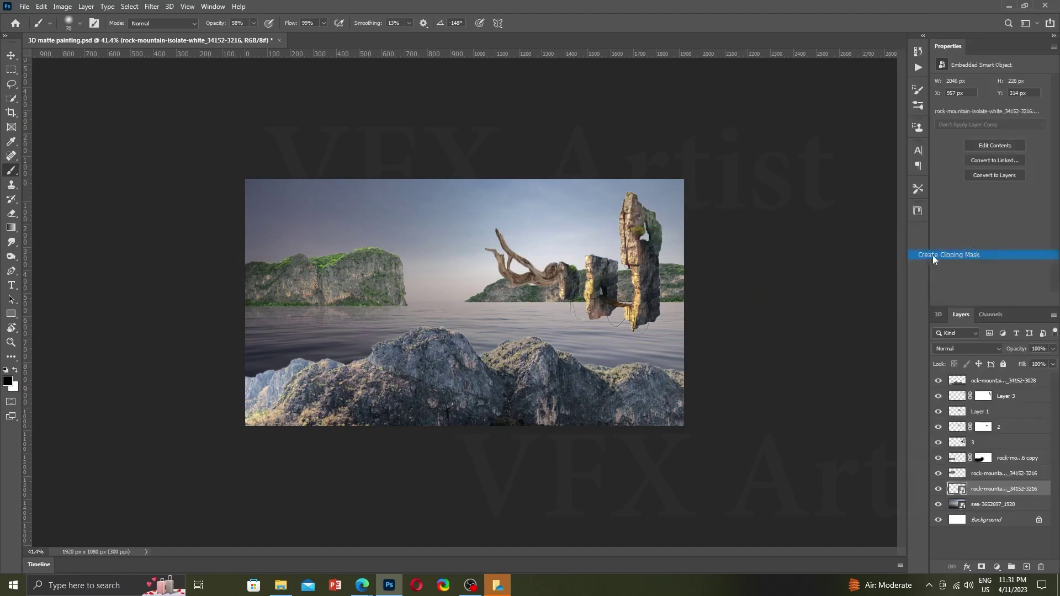
{"action": "left_click", "coordinate": [1053, 349]}
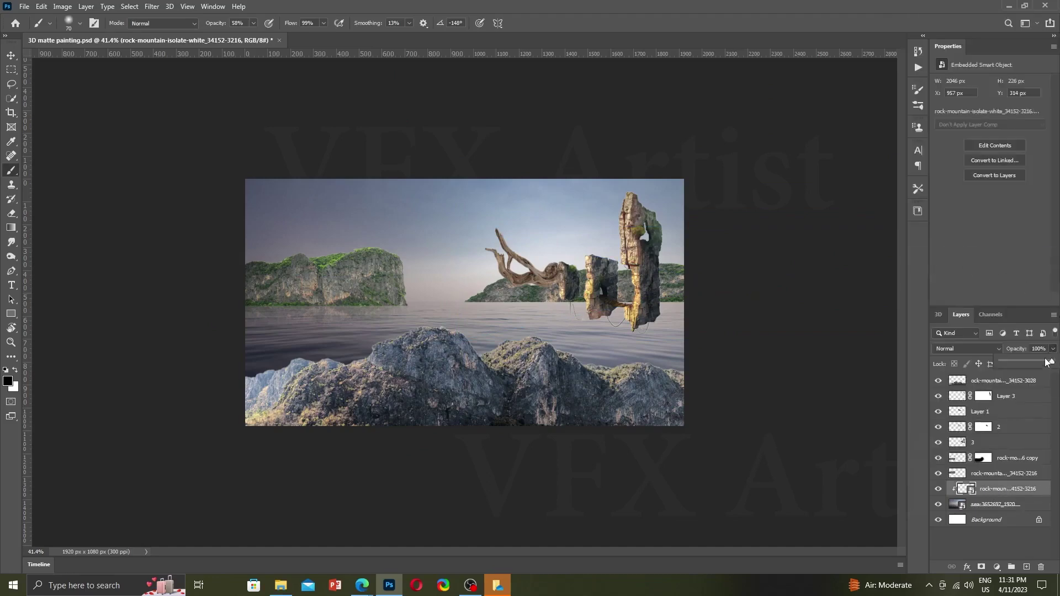
{"action": "left_click_drag", "start_coordinate": [1047, 362], "coordinate": [1014, 363]}
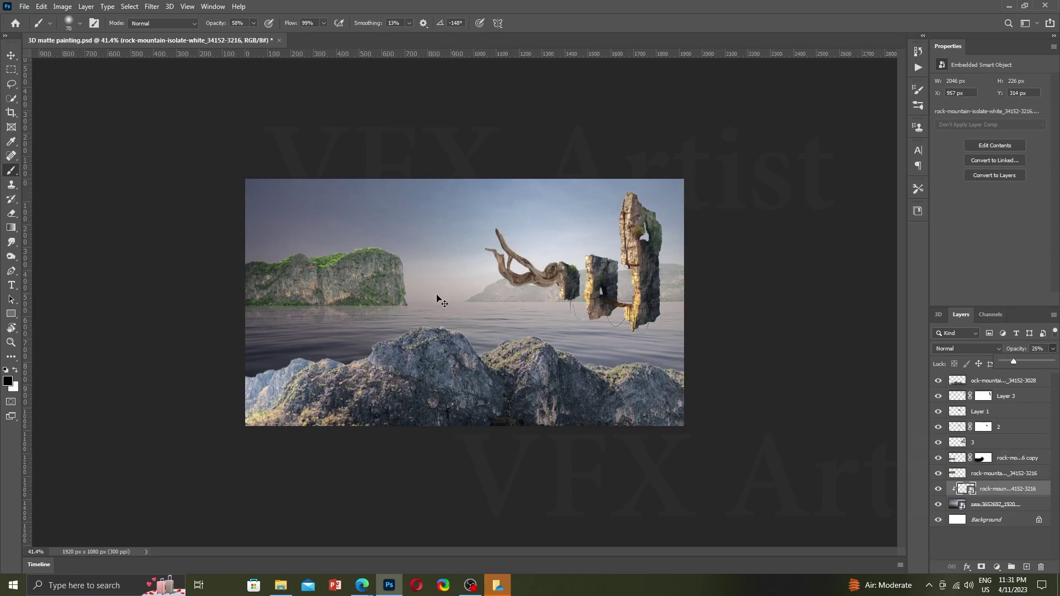
{"action": "key", "text": "ctrl+bracketright"}
{"action": "key", "text": "ctrl+0"}
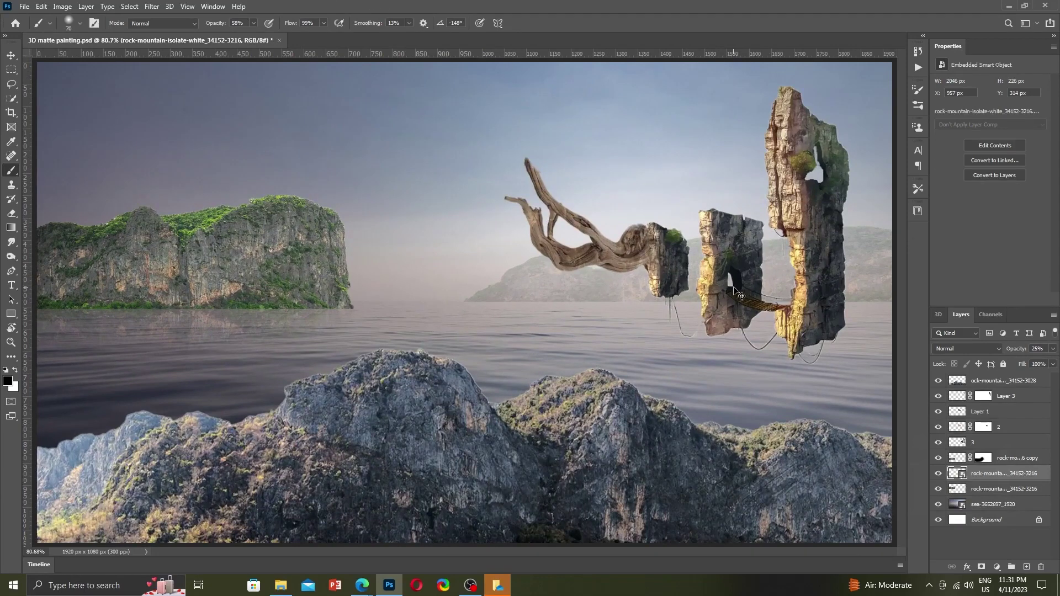
Save the painting and drag image file 4 from Explorer into Photoshop.
{"action": "key", "text": "ctrl+s"}
{"action": "left_click", "coordinate": [1009, 7]}
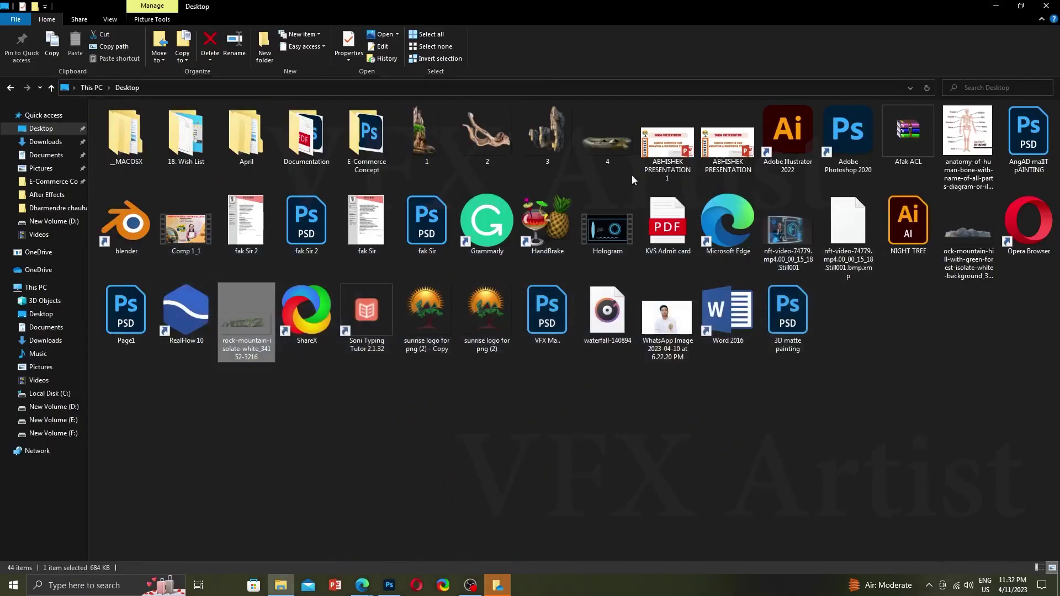
{"action": "mouse_move", "coordinate": [607, 136]}
{"action": "left_mouse_down"}
{"action": "mouse_move", "coordinate": [426, 363]}
{"action": "mouse_move", "coordinate": [240, 415]}
{"action": "mouse_move", "coordinate": [475, 309]}
{"action": "left_mouse_up"}
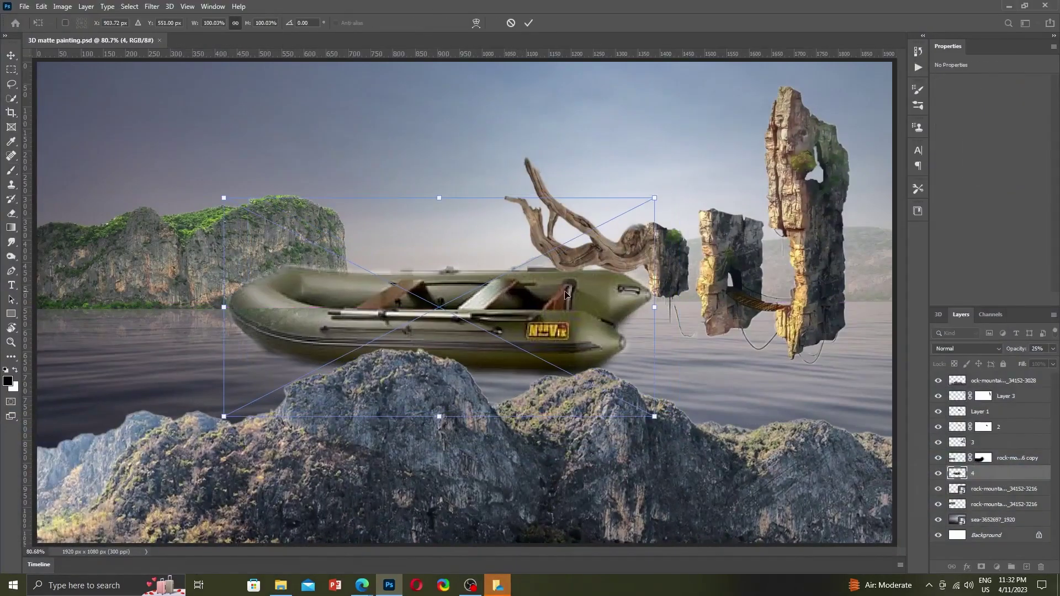
Shrink the boat to about 19.66% and place it on the sea below the driftwood.
{"action": "left_click_drag", "start_coordinate": [653, 197], "coordinate": [445, 309]}
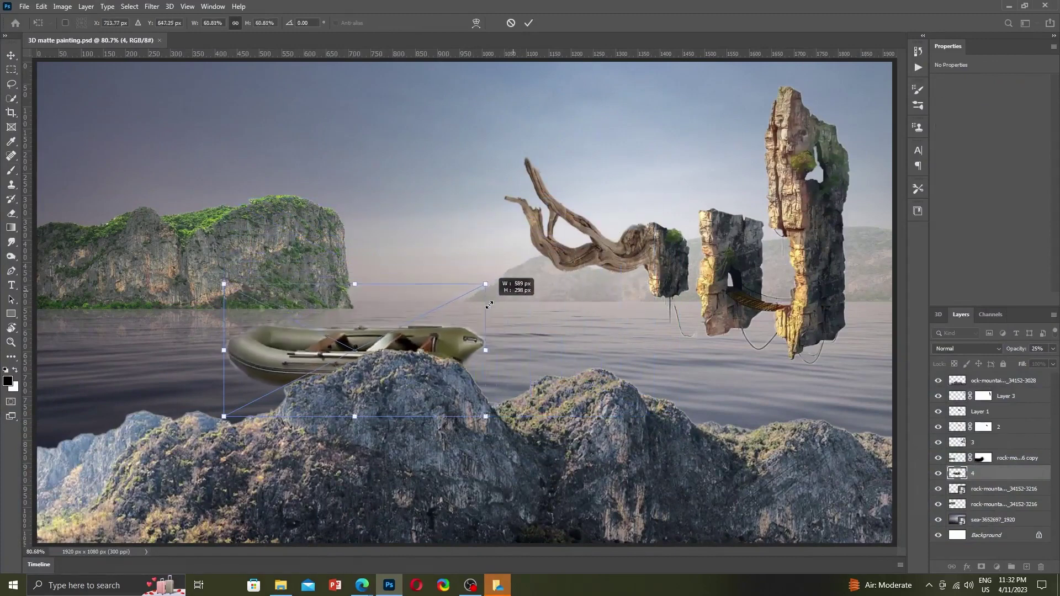
{"action": "left_click_drag", "start_coordinate": [343, 356], "coordinate": [449, 308]}
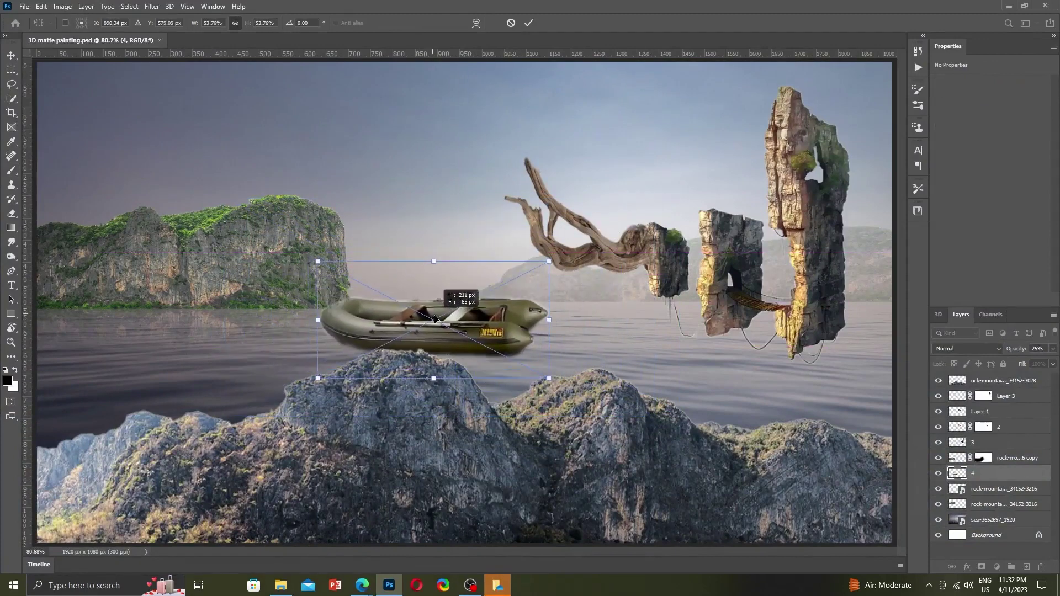
{"action": "mouse_move", "coordinate": [549, 262]}
{"action": "left_mouse_down"}
{"action": "mouse_move", "coordinate": [427, 323]}
{"action": "mouse_move", "coordinate": [638, 297]}
{"action": "mouse_move", "coordinate": [615, 325]}
{"action": "mouse_move", "coordinate": [620, 316]}
{"action": "left_mouse_up"}
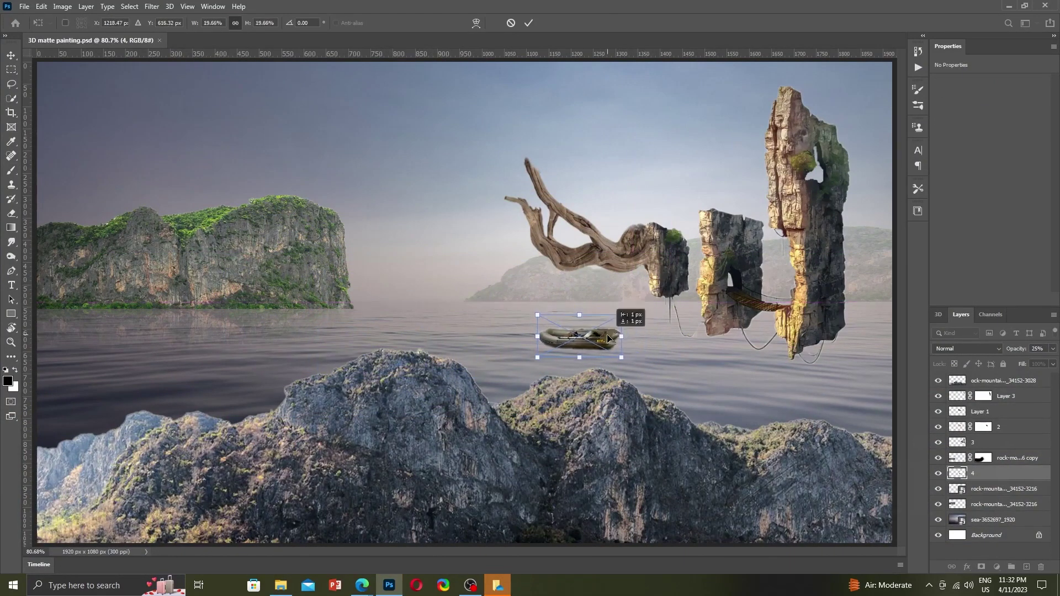
{"action": "right_click", "coordinate": [606, 336]}
{"action": "key", "text": "Escape"}
Rasterize the boat layer.
{"action": "right_click", "coordinate": [606, 335]}
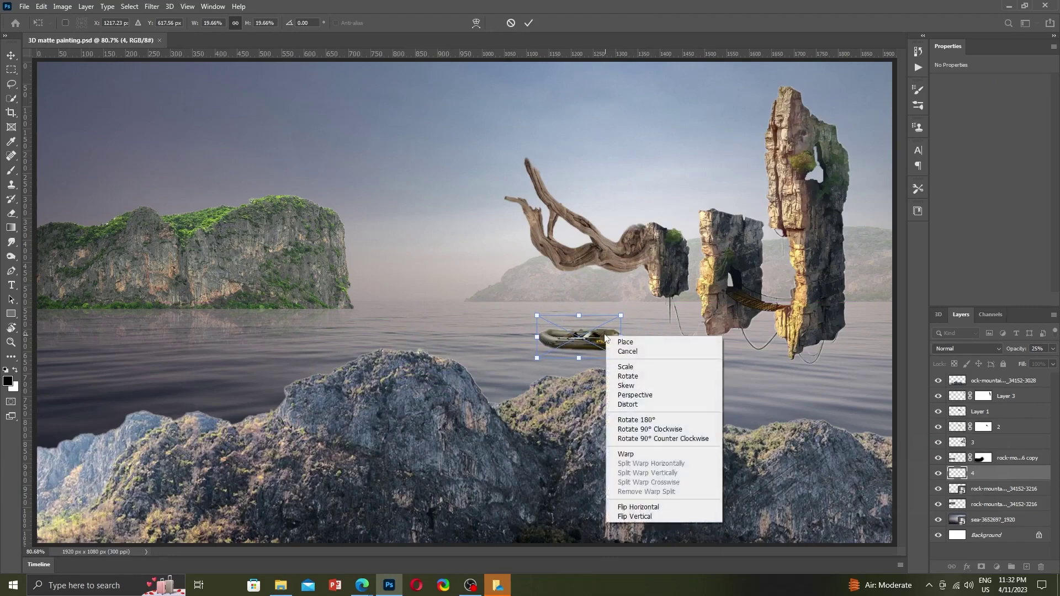
{"action": "key", "text": "Escape"}
{"action": "key", "text": "Return"}
{"action": "right_click", "coordinate": [600, 336]}
{"action": "left_click", "coordinate": [594, 340]}
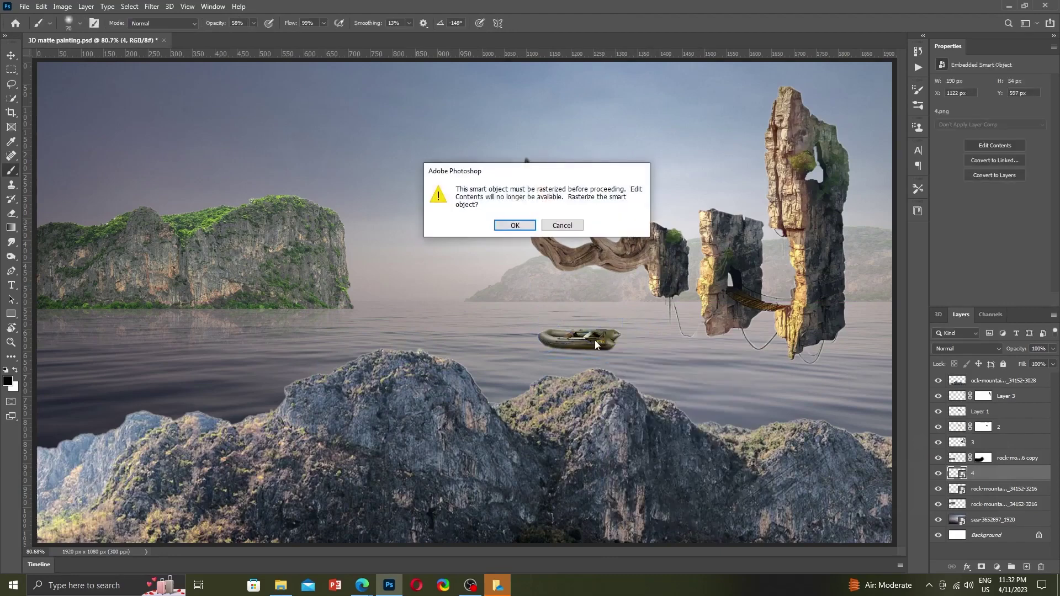
{"action": "left_click", "coordinate": [514, 226]}
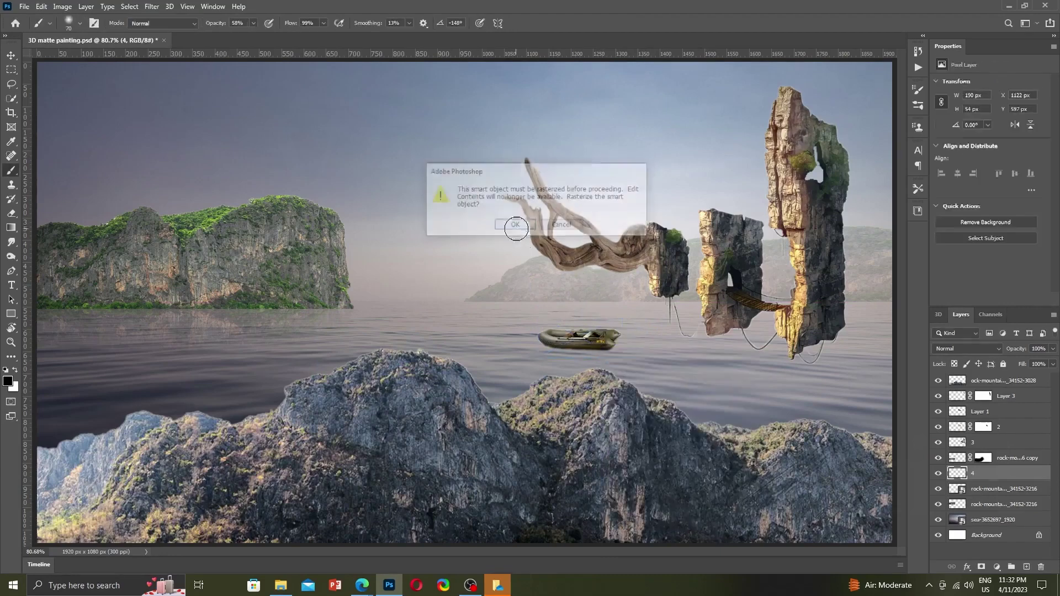
Flip the boat horizontally, move it below the pillars, commit, then delete the layer.
{"action": "key", "text": "v"}
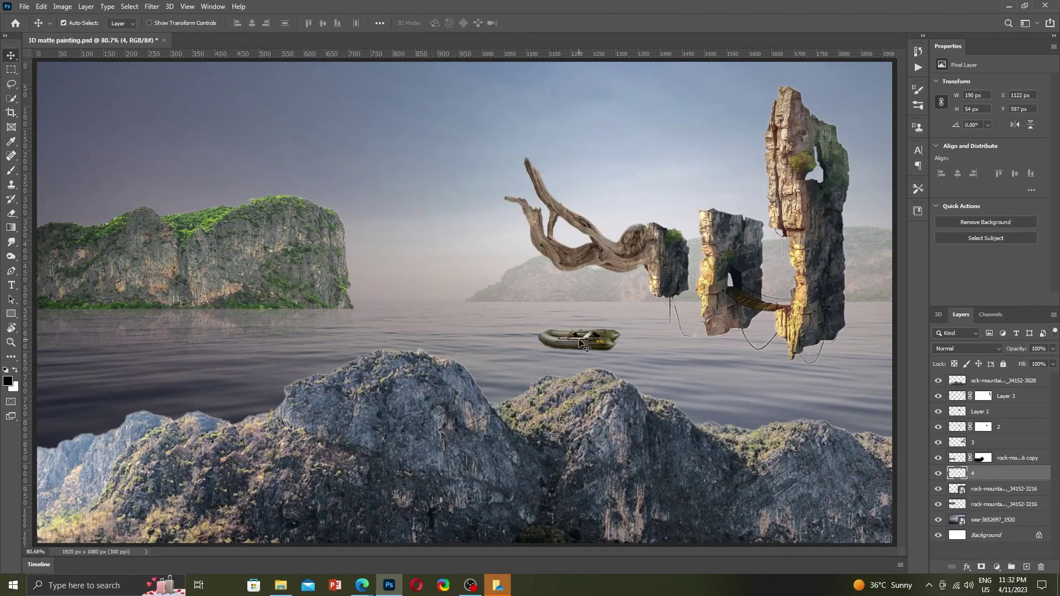
{"action": "key", "text": "ctrl+t"}
{"action": "right_click", "coordinate": [579, 348]}
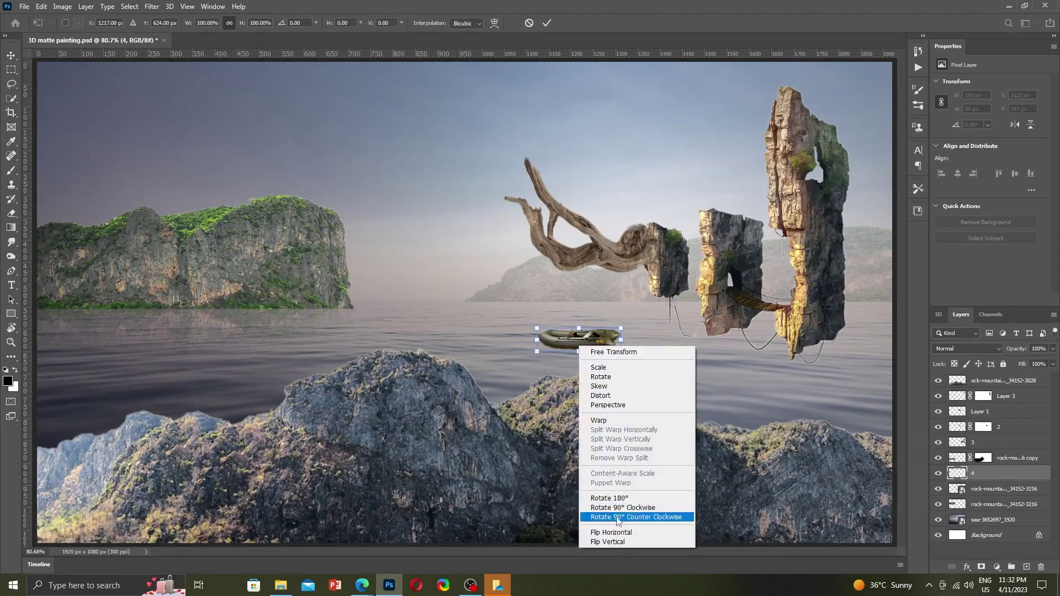
{"action": "left_click", "coordinate": [623, 533]}
{"action": "mouse_move", "coordinate": [584, 344]}
{"action": "left_mouse_down"}
{"action": "mouse_move", "coordinate": [437, 301]}
{"action": "mouse_move", "coordinate": [456, 259]}
{"action": "mouse_move", "coordinate": [256, 324]}
{"action": "left_mouse_up"}
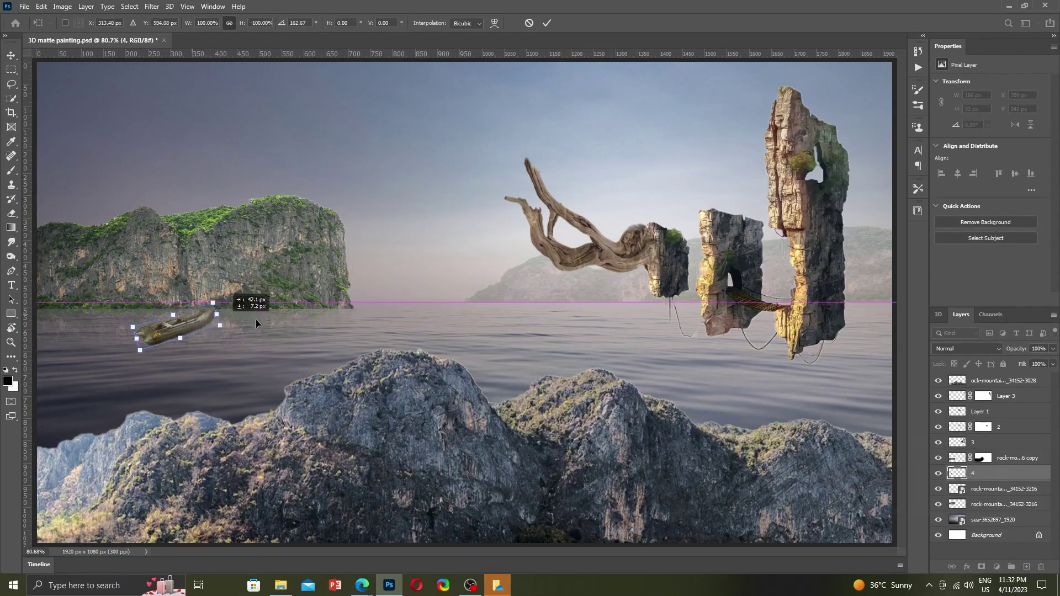
{"action": "mouse_move", "coordinate": [257, 324]}
{"action": "left_mouse_down"}
{"action": "mouse_move", "coordinate": [794, 364]}
{"action": "mouse_move", "coordinate": [708, 375]}
{"action": "left_mouse_up"}
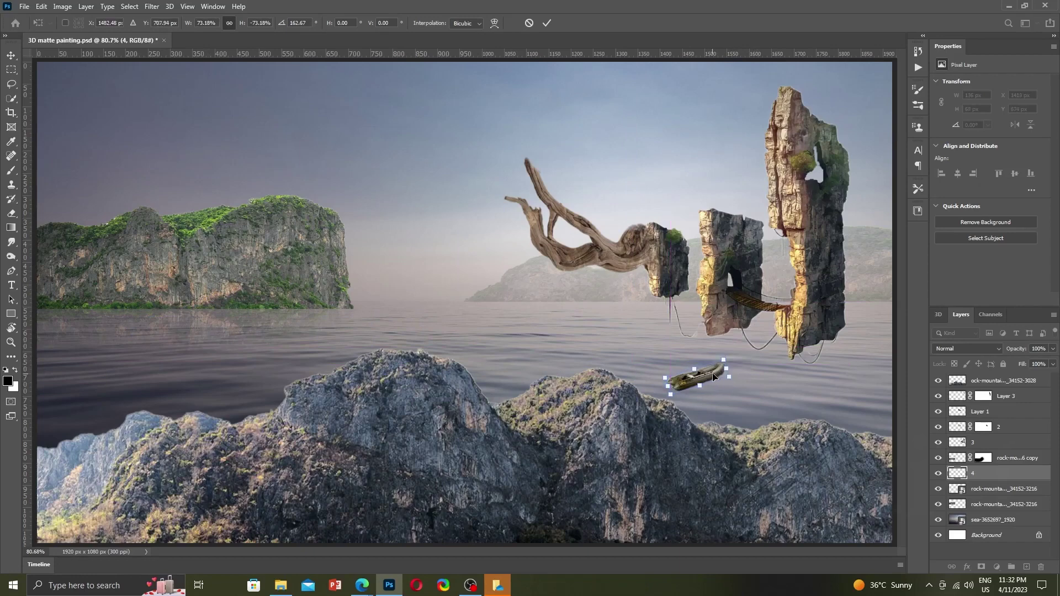
{"action": "key", "text": "Return"}
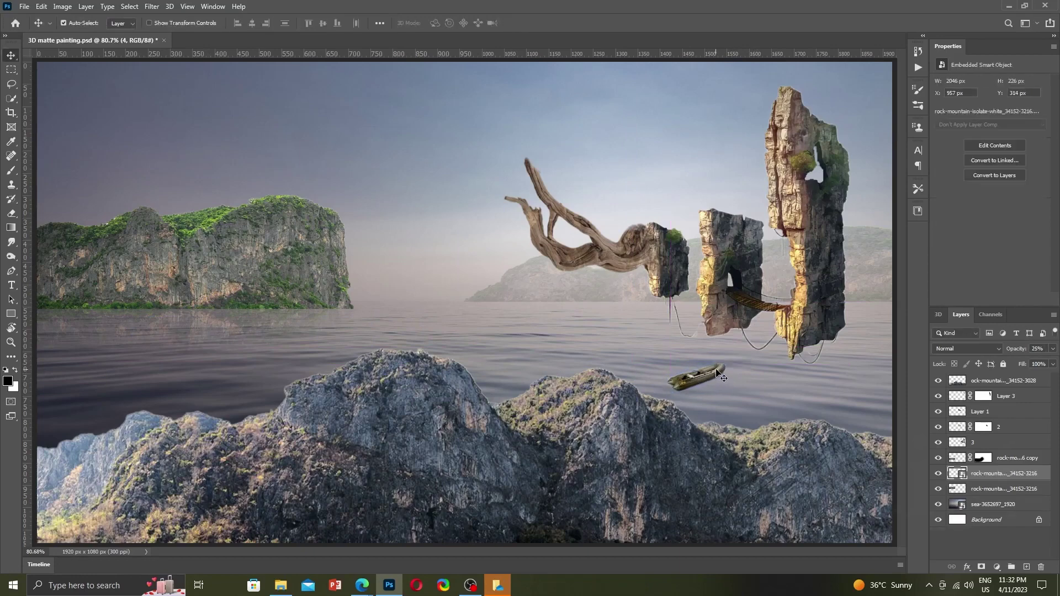
{"action": "key", "text": "Delete"}
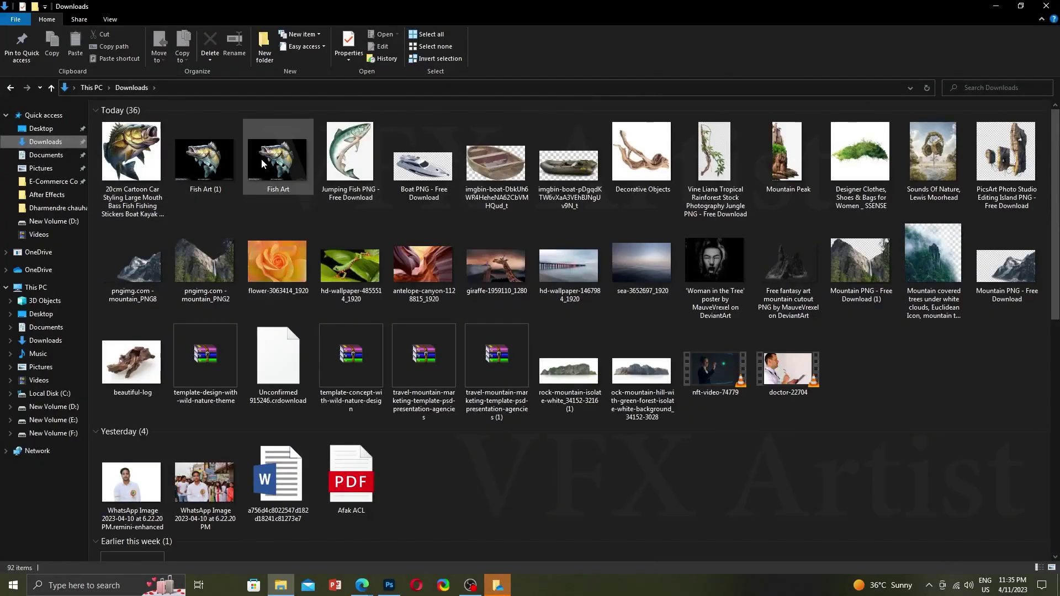
Drag Fish Art (1) from the Downloads folder onto the Photoshop canvas.
{"action": "mouse_move", "coordinate": [200, 162]}
{"action": "left_mouse_down"}
{"action": "mouse_move", "coordinate": [378, 559]}
{"action": "mouse_move", "coordinate": [407, 538]}
{"action": "left_mouse_up"}
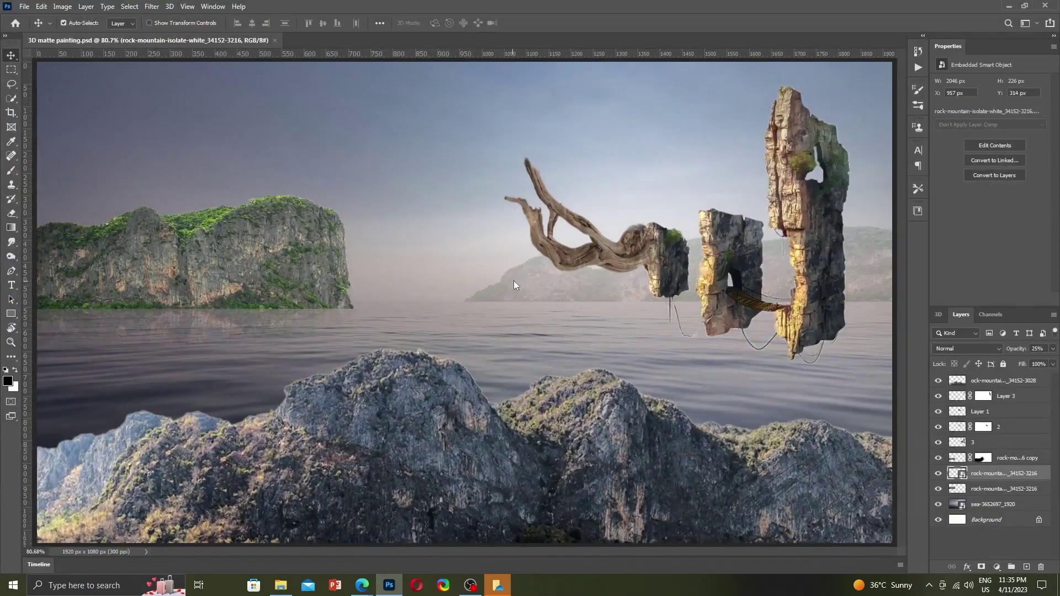
Commit the placed fish image and select the fish with Select > Subject.
{"action": "left_click_drag", "start_coordinate": [514, 281], "coordinate": [525, 274]}
{"action": "left_click_drag", "start_coordinate": [575, 297], "coordinate": [561, 287]}
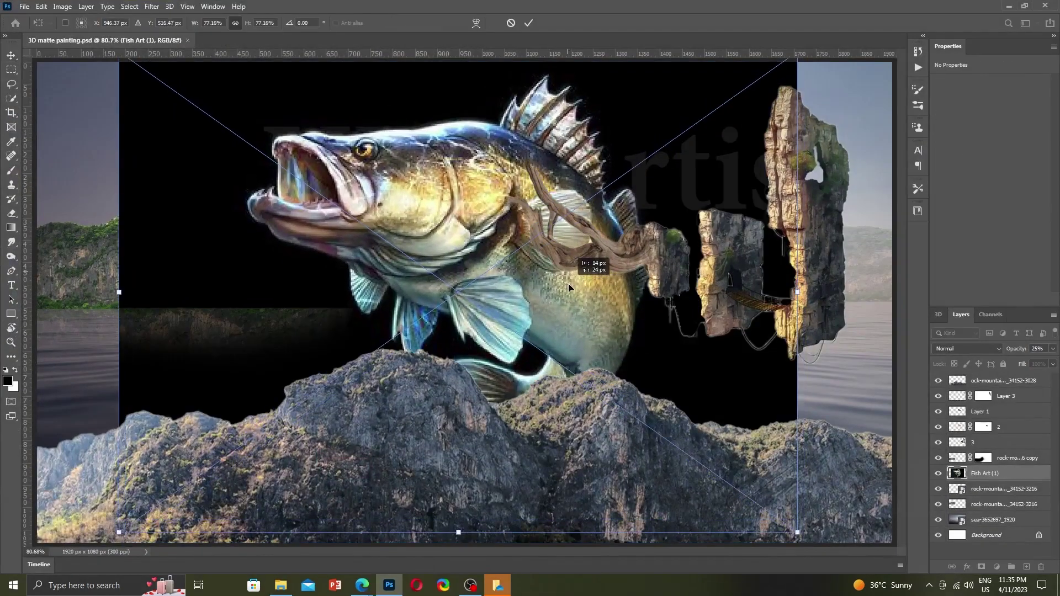
{"action": "key", "text": "Return"}
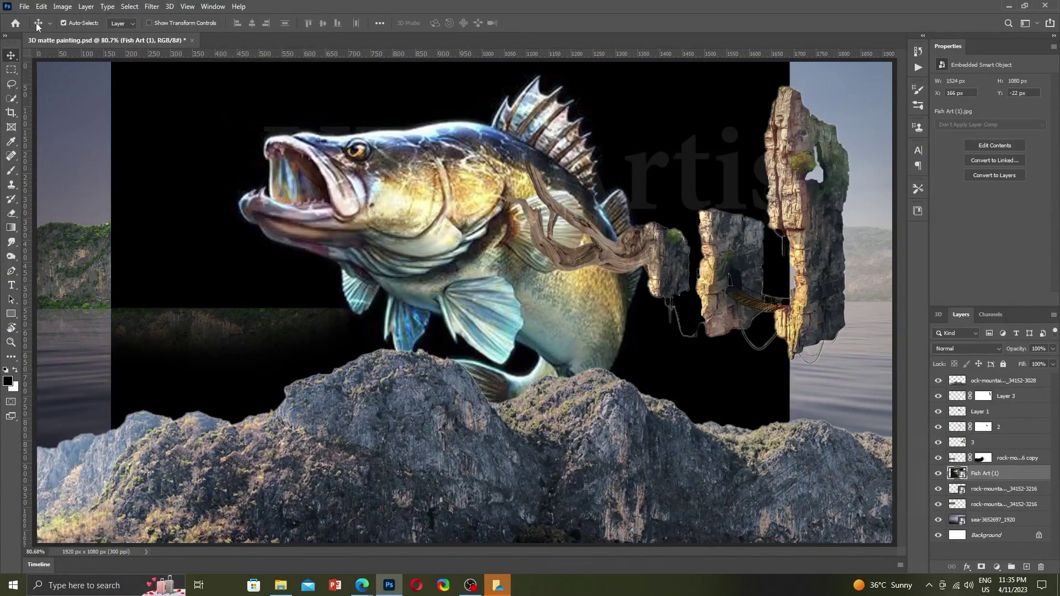
{"action": "left_click", "coordinate": [127, 6]}
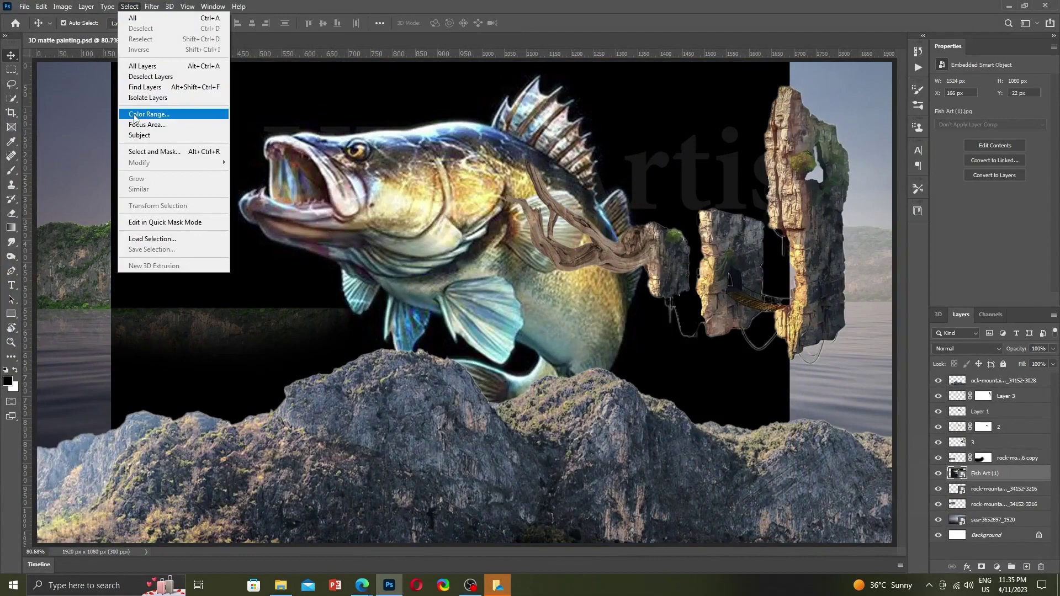
{"action": "left_click", "coordinate": [140, 135]}
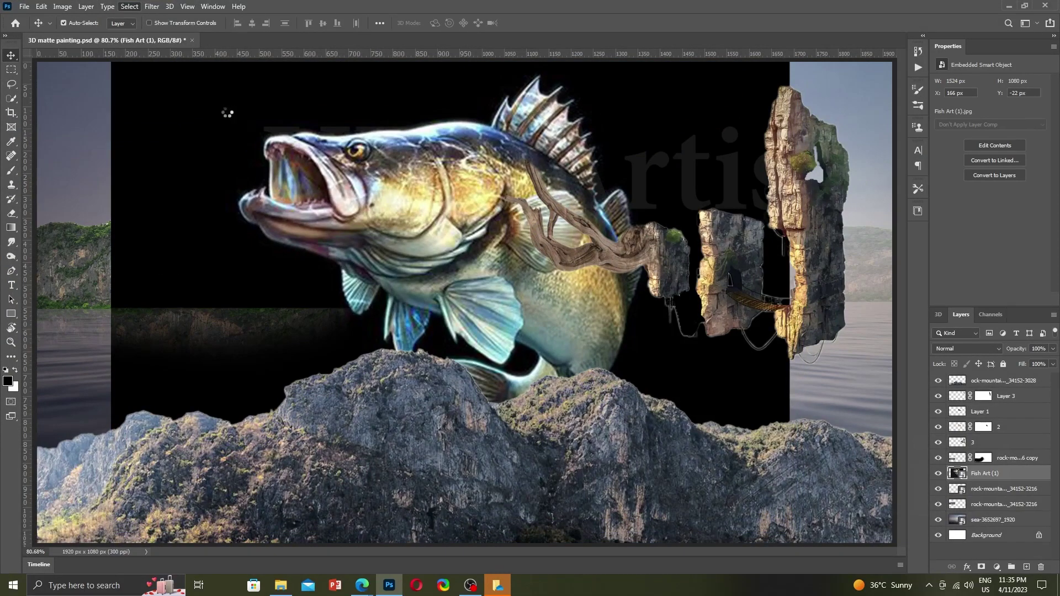
Rasterize the fish layer, copy the fish to Layer 4, and delete the Fish Art (1) layer.
{"action": "right_click", "coordinate": [993, 475]}
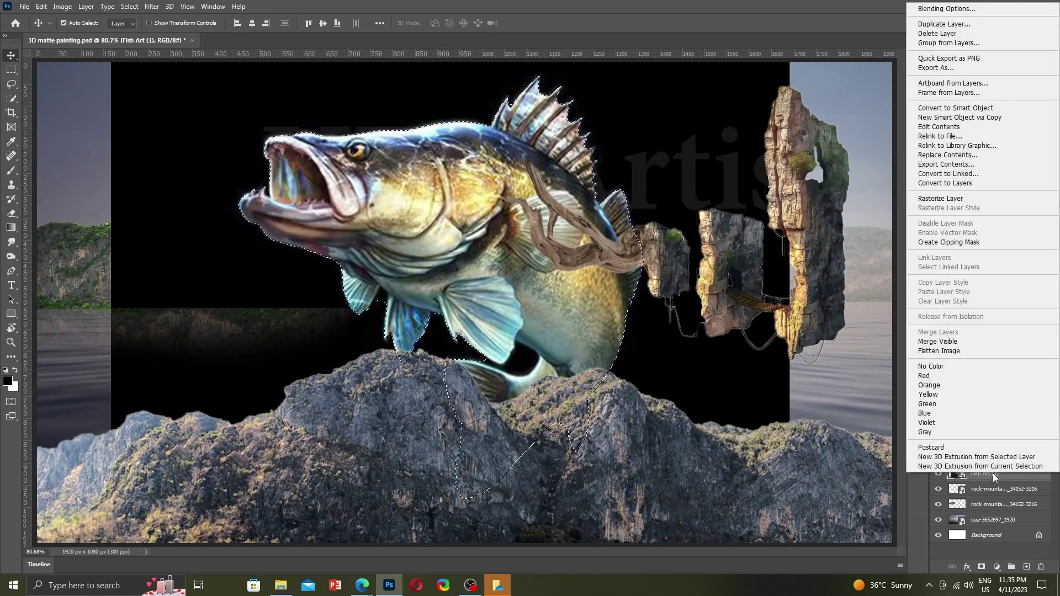
{"action": "left_click", "coordinate": [940, 199]}
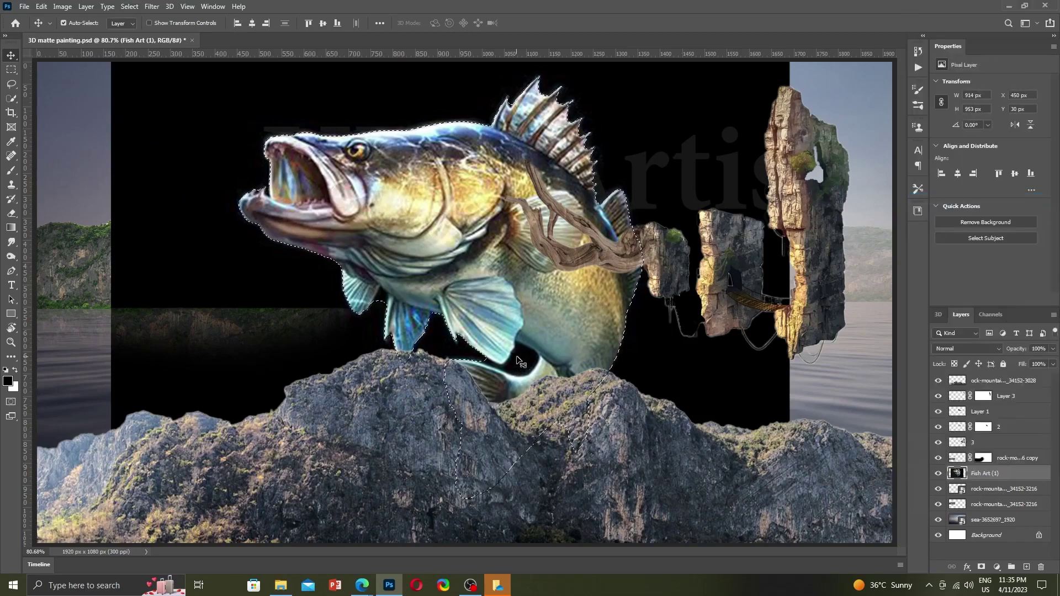
{"action": "key", "text": "ctrl"}
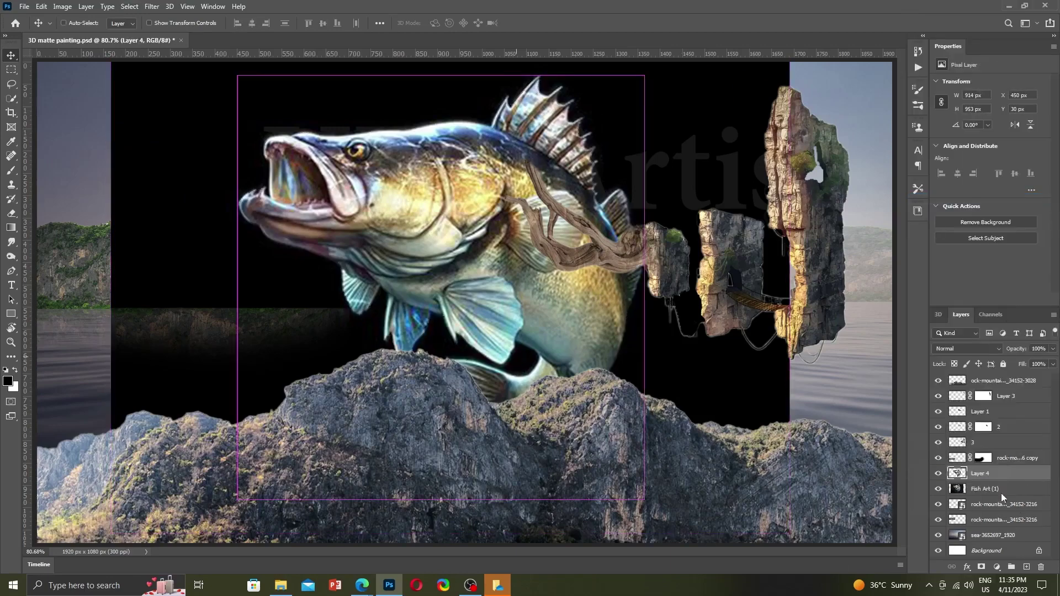
{"action": "key", "text": "ctrl+j"}
{"action": "left_click", "coordinate": [964, 490]}
{"action": "key", "text": "Delete"}
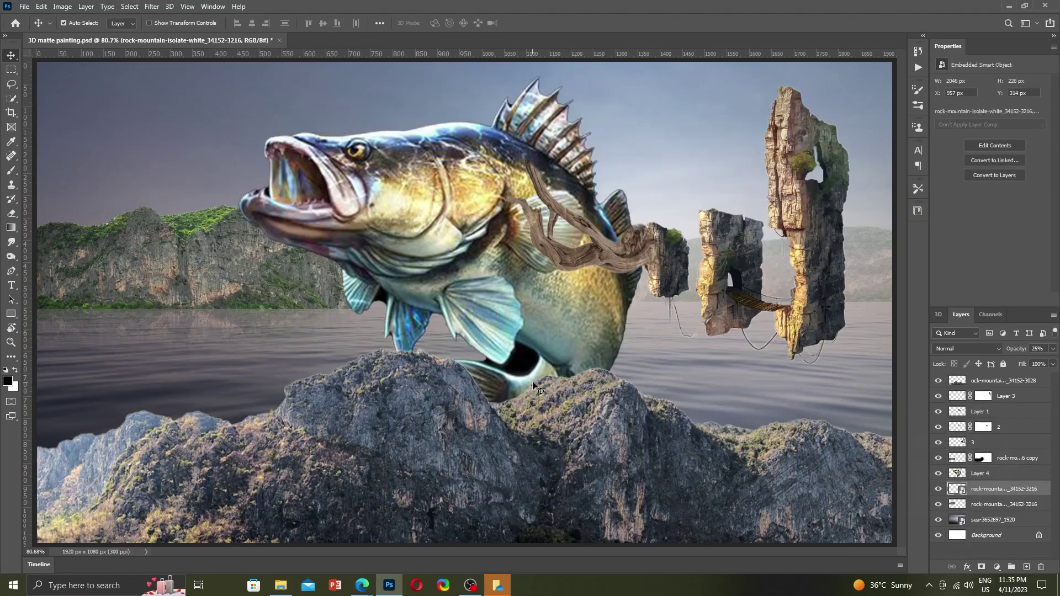
Shrink the fish to about 6.75% and set it on the driftwood tip.
{"action": "left_click", "coordinate": [468, 237]}
{"action": "key", "text": "ctrl+t"}
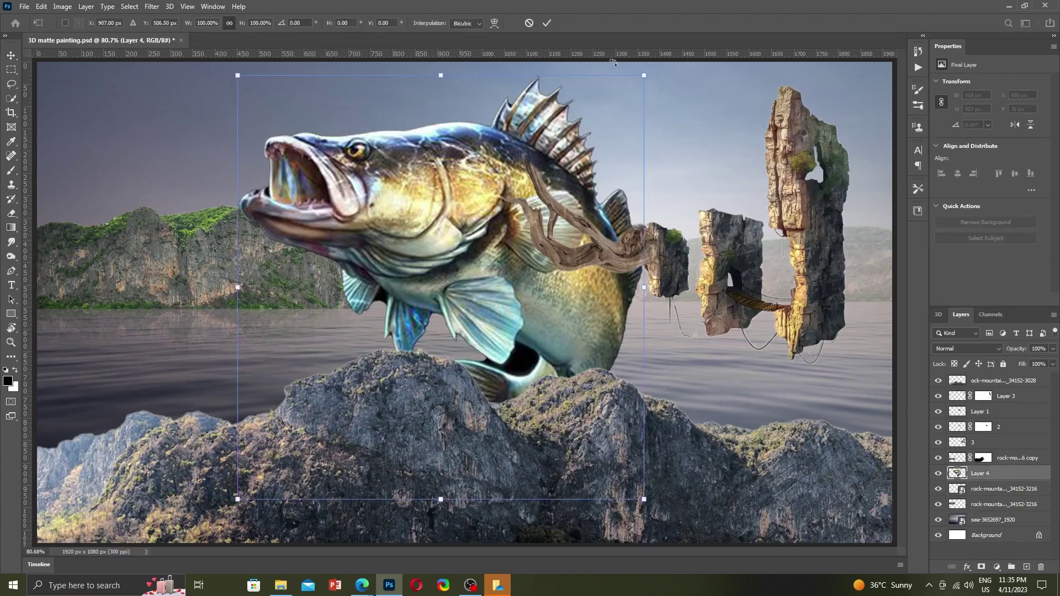
{"action": "left_click_drag", "start_coordinate": [643, 76], "coordinate": [415, 315]}
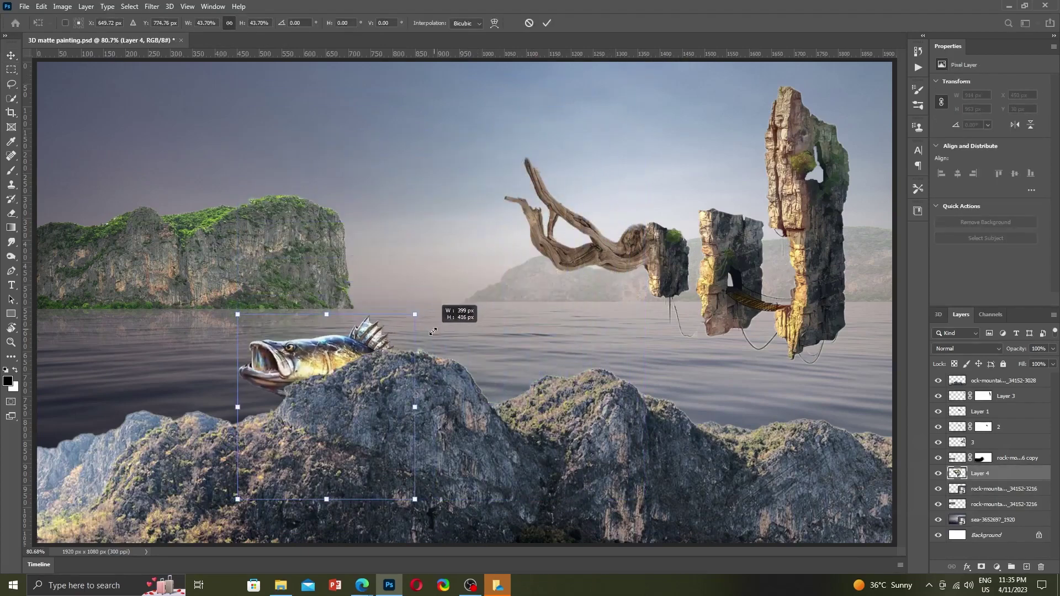
{"action": "mouse_move", "coordinate": [369, 346]}
{"action": "left_mouse_down"}
{"action": "mouse_move", "coordinate": [617, 256]}
{"action": "mouse_move", "coordinate": [587, 333]}
{"action": "mouse_move", "coordinate": [278, 286]}
{"action": "mouse_move", "coordinate": [481, 284]}
{"action": "mouse_move", "coordinate": [434, 320]}
{"action": "mouse_move", "coordinate": [436, 334]}
{"action": "mouse_move", "coordinate": [499, 333]}
{"action": "mouse_move", "coordinate": [496, 346]}
{"action": "mouse_move", "coordinate": [516, 204]}
{"action": "mouse_move", "coordinate": [529, 207]}
{"action": "mouse_move", "coordinate": [537, 174]}
{"action": "mouse_move", "coordinate": [526, 164]}
{"action": "mouse_move", "coordinate": [548, 150]}
{"action": "mouse_move", "coordinate": [530, 176]}
{"action": "mouse_move", "coordinate": [537, 161]}
{"action": "left_mouse_up"}
{"action": "scroll", "coordinate": [538, 161], "scroll_direction": "up", "scroll_amount": 3}
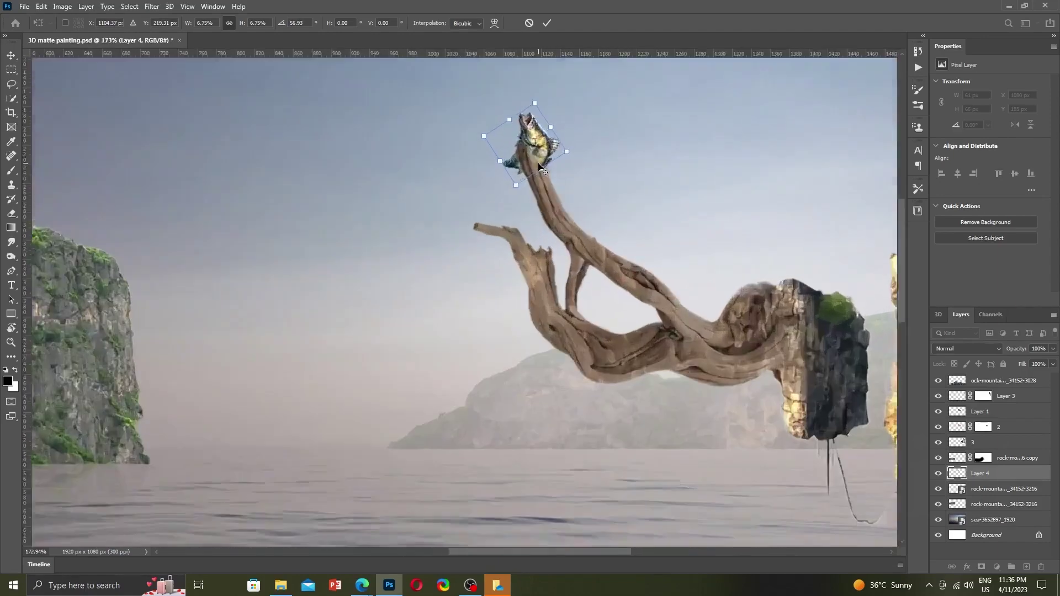
{"action": "scroll", "coordinate": [538, 160], "scroll_direction": "up", "scroll_amount": 3}
{"action": "scroll", "coordinate": [538, 161], "scroll_direction": "up", "scroll_amount": 2}
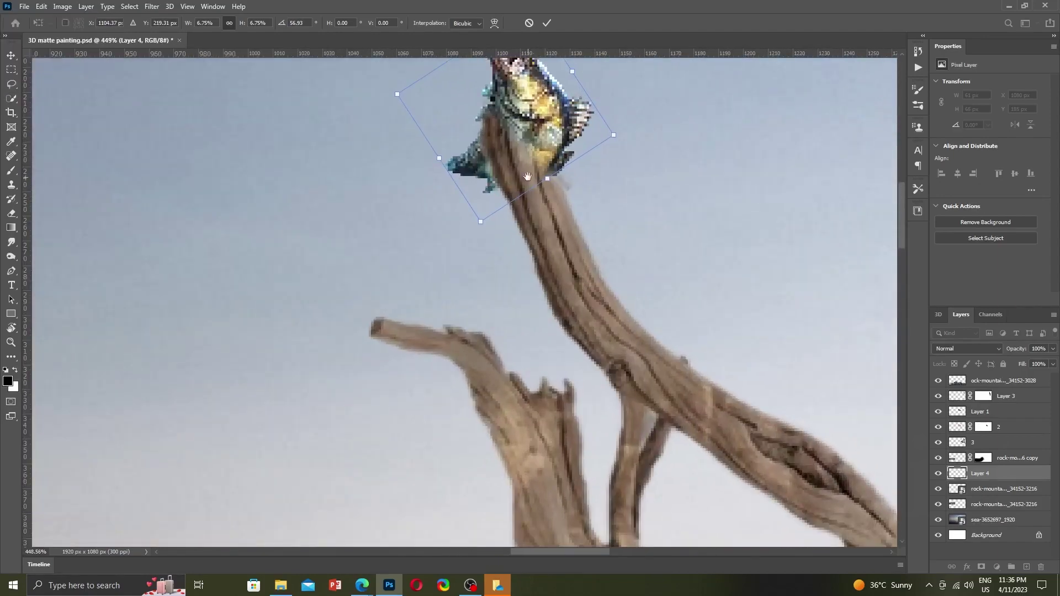
{"action": "left_click_drag", "start_coordinate": [536, 158], "coordinate": [552, 294]}
{"action": "key", "text": "Return"}
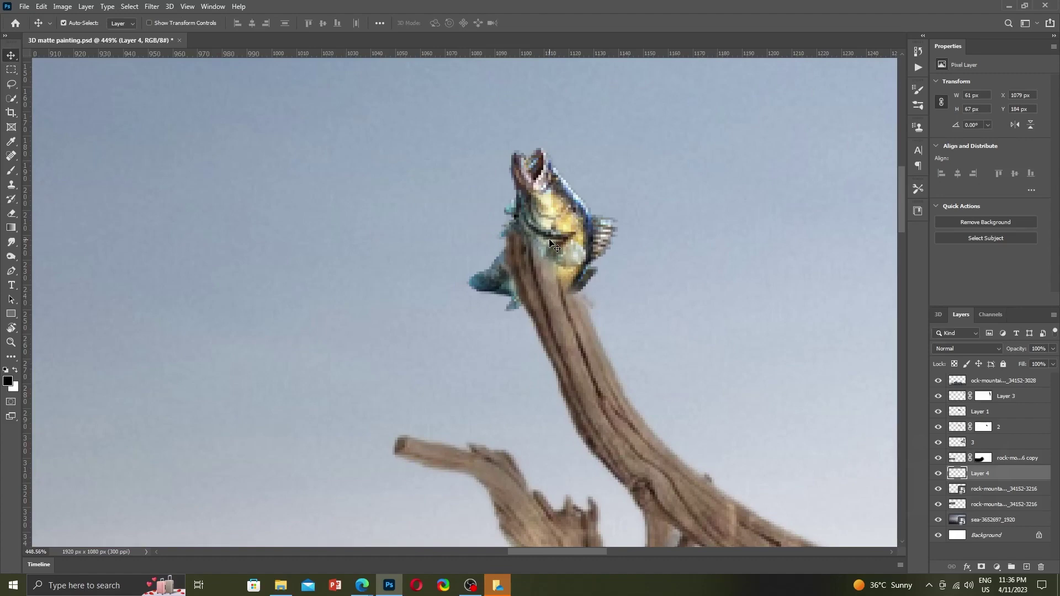
Fit the painting in view, hide Layer 4, and save the document.
{"action": "key", "text": "ctrl+0"}
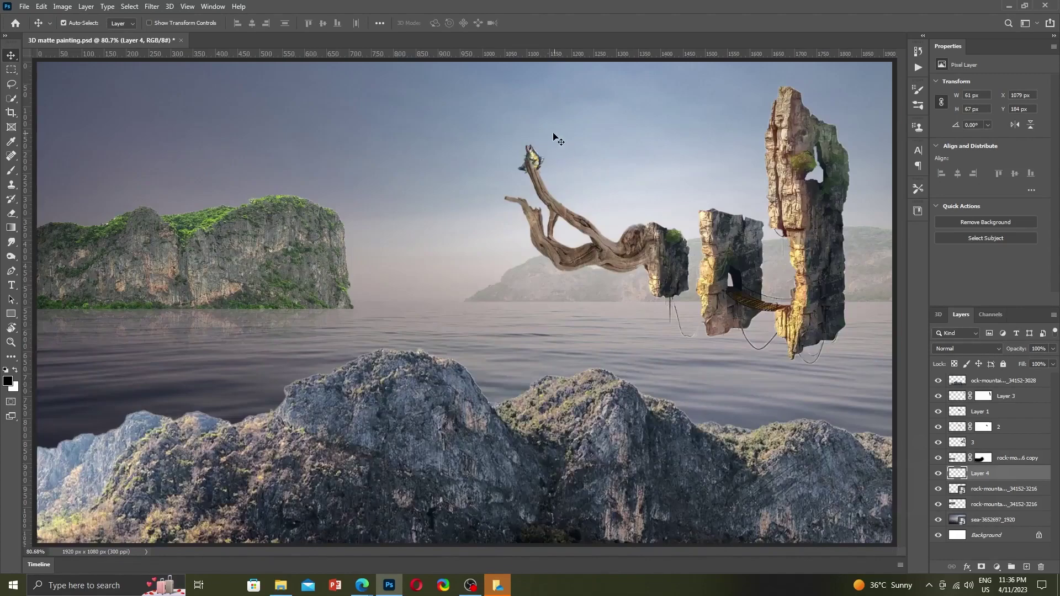
{"action": "left_click", "coordinate": [938, 474]}
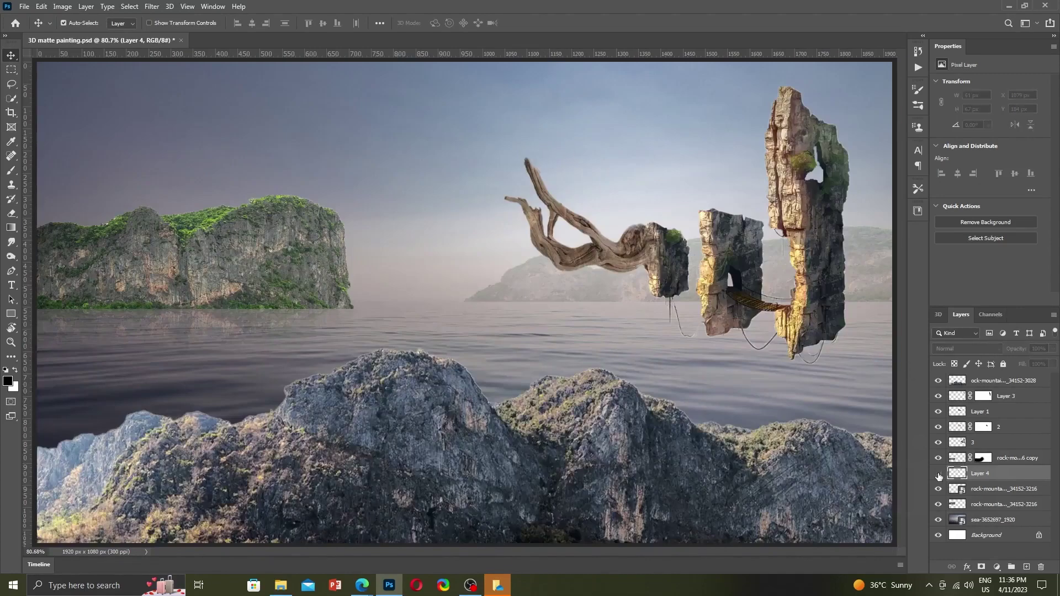
{"action": "key", "text": "ctrl+s"}
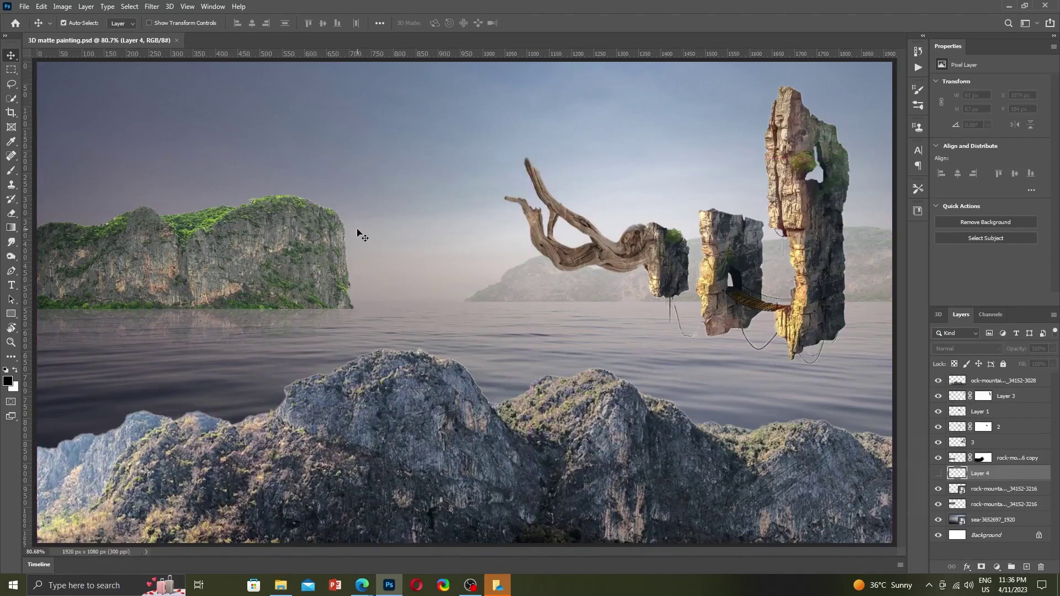